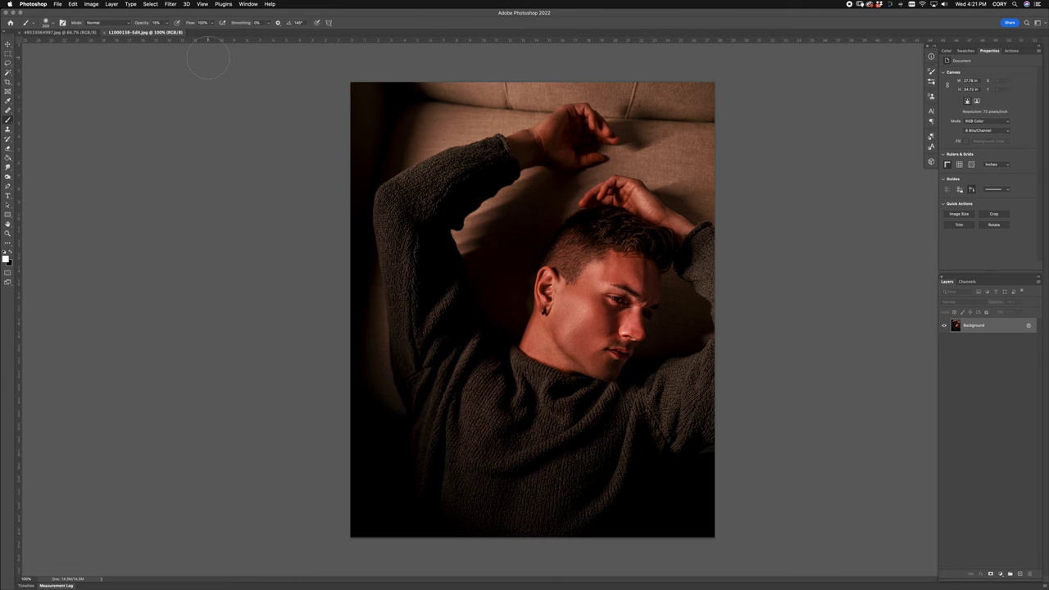
# Look over the other open portrait and examine the skin in the sweater portrait's face close up
pyautogui.click(70, 33)
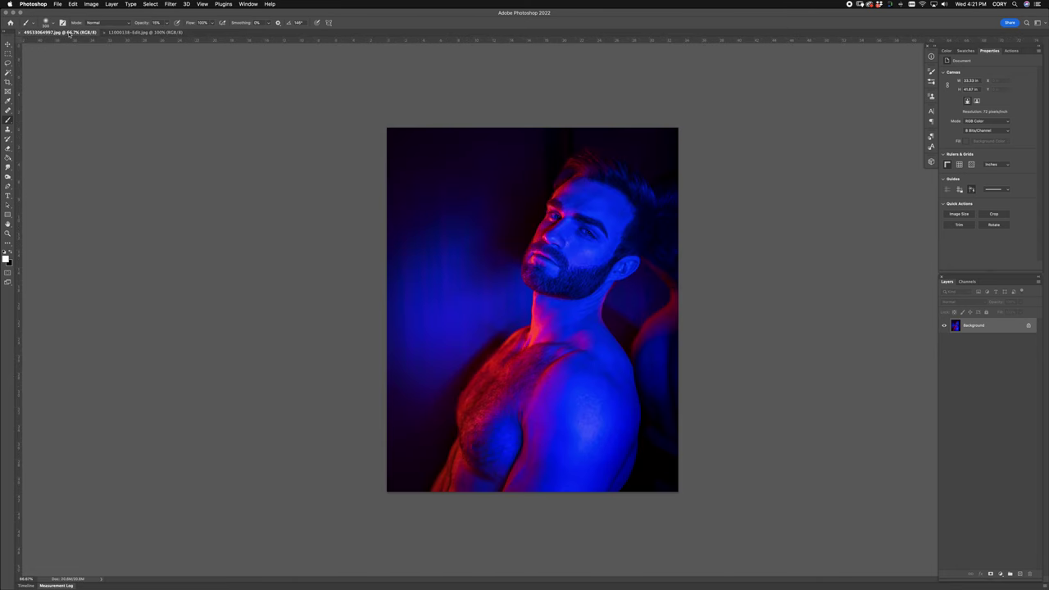
pyautogui.click(141, 34)
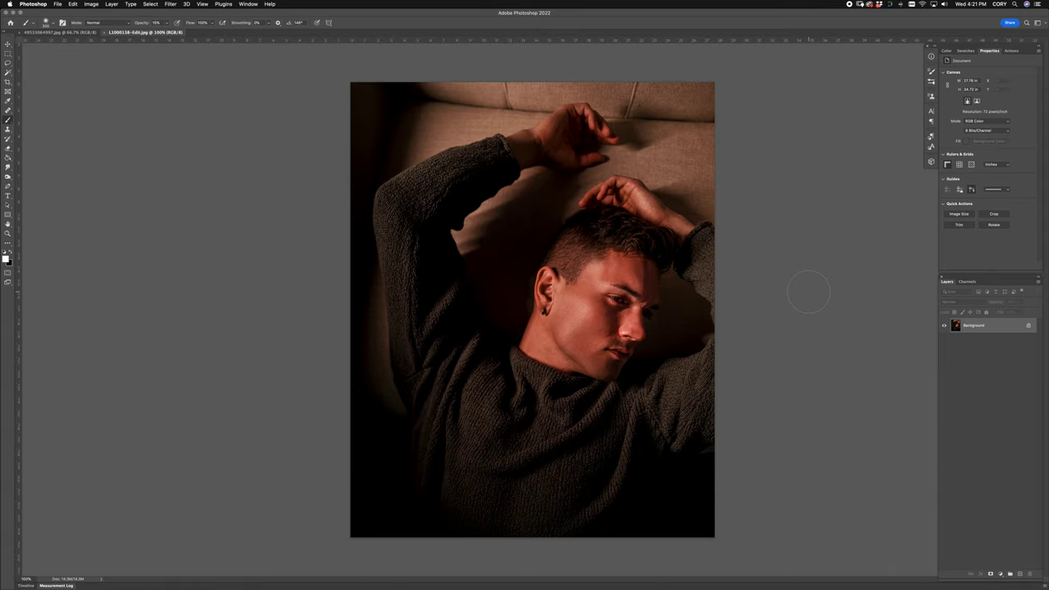
pyautogui.press('super+plus')
pyautogui.press('super+plus')
pyautogui.press('super+plus')
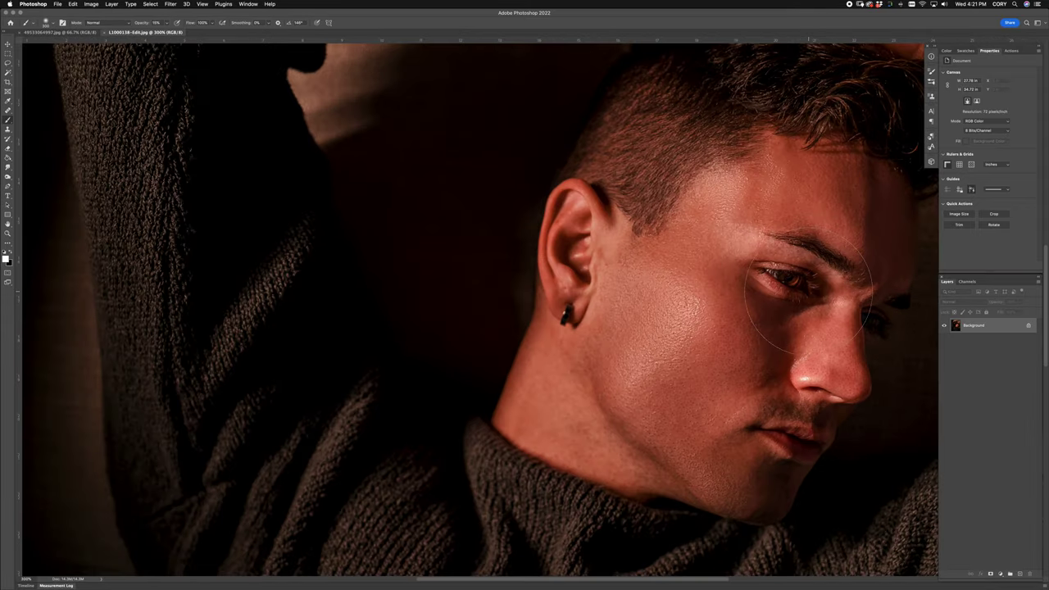
pyautogui.hscroll(5, 749, 278)
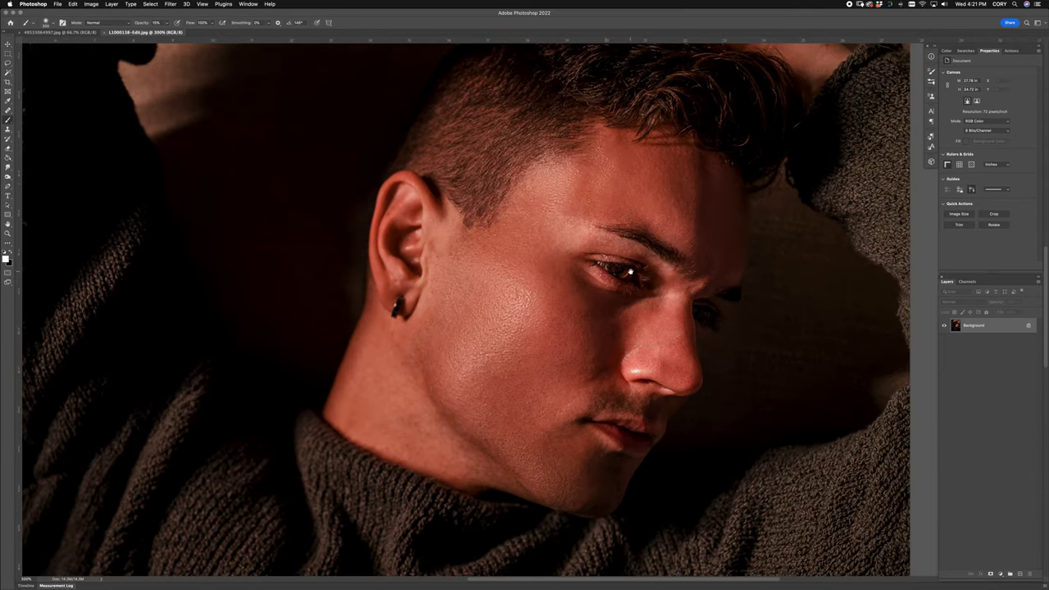
pyautogui.hscroll(3, 852, 305)
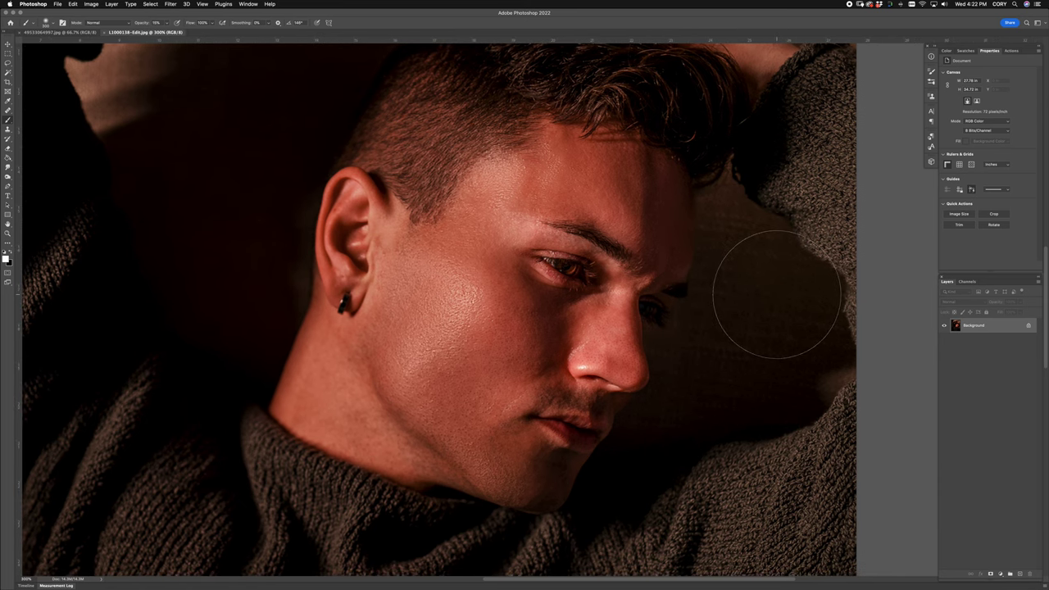
pyautogui.hscroll(-1, 775, 291)
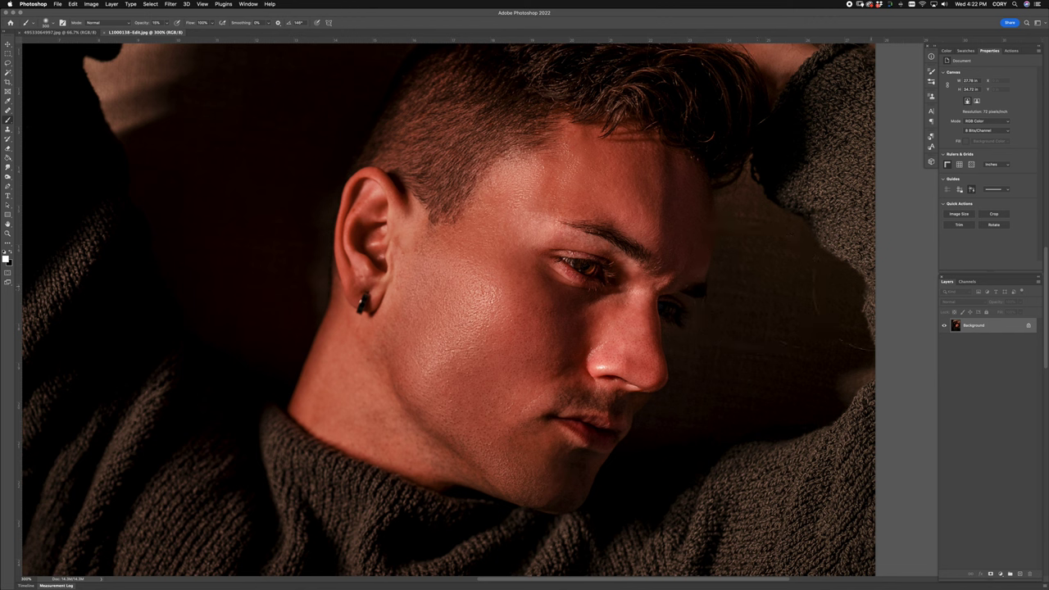
# Add a blank layer above the background and heal the small blemishes on the earlobe with a small Healing Brush
pyautogui.press('super+shift+n')
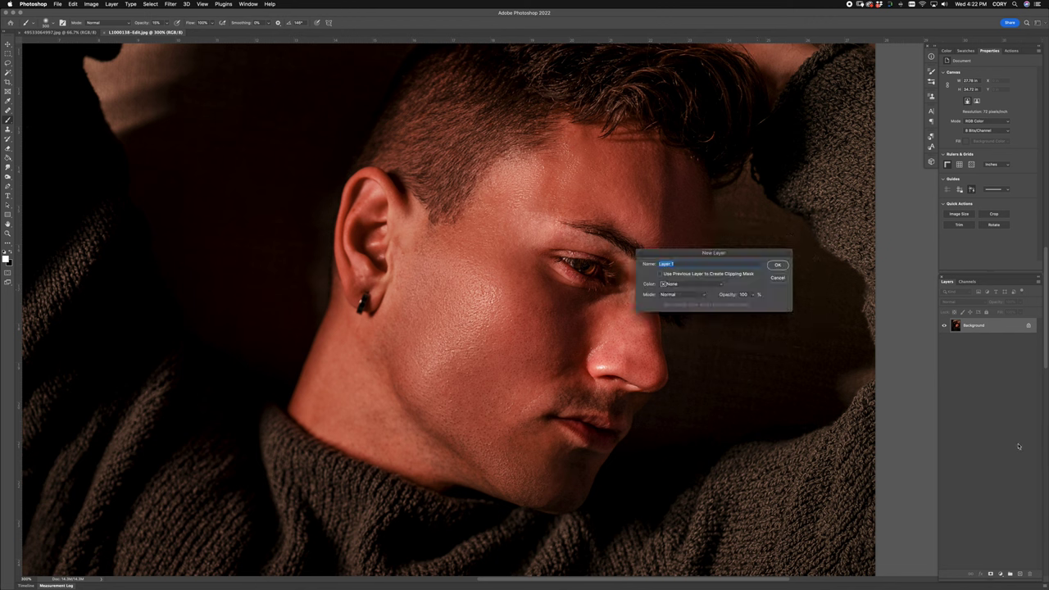
pyautogui.press('Return')
pyautogui.press('j')
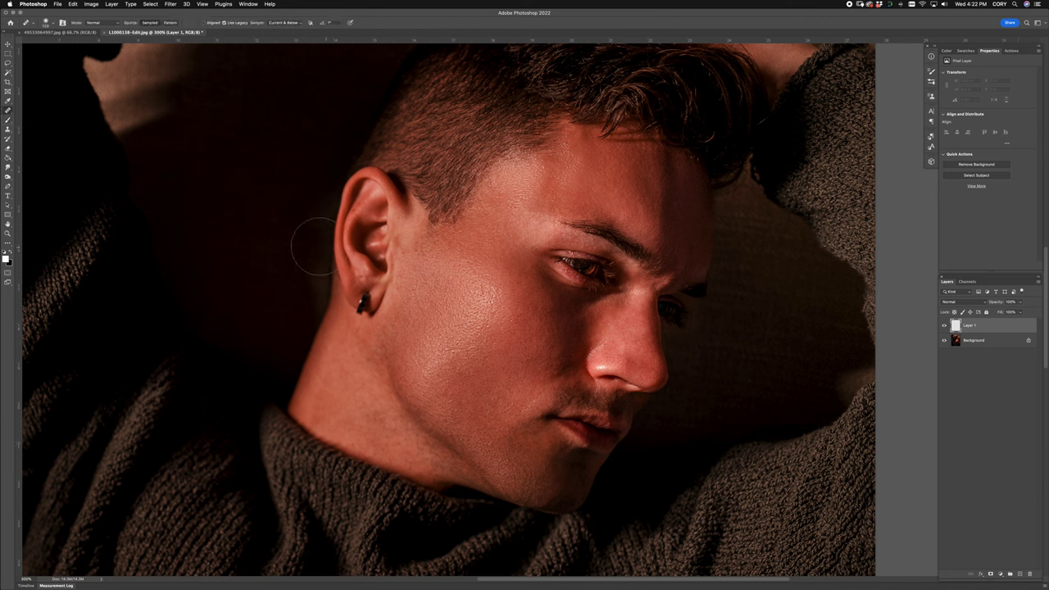
pyautogui.press('[')
pyautogui.press('[')
pyautogui.press('[')
pyautogui.press('[')
pyautogui.press('[')
pyautogui.press('[')
pyautogui.click(357, 270)
pyautogui.click(364, 279)
# Heal the blemishes on the cheek, on the nose and above the upper lip
pyautogui.moveTo(626, 367); pyautogui.dragTo(519, 322)
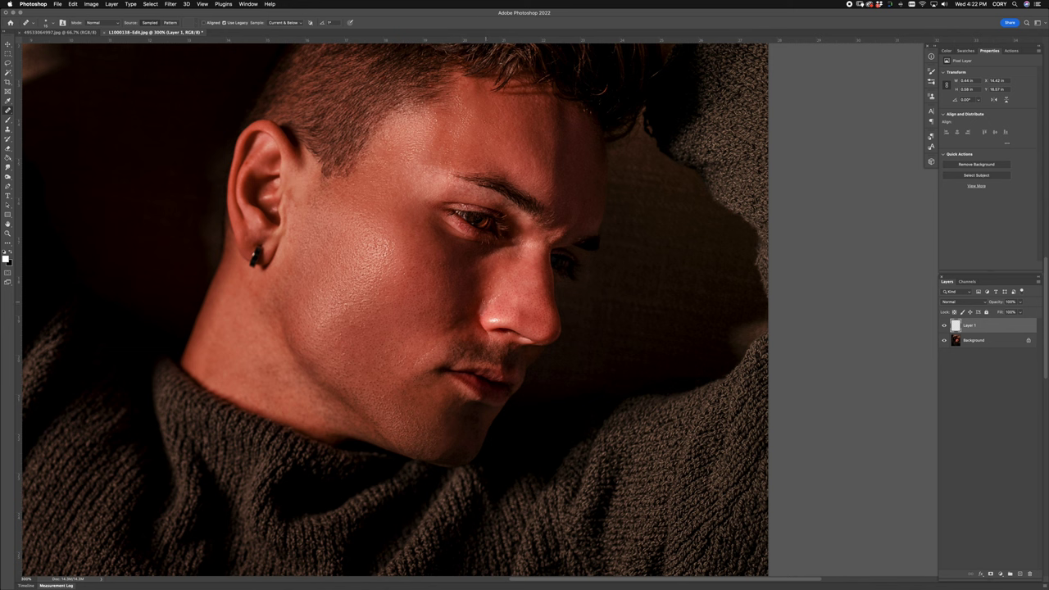
pyautogui.click(492, 284)
pyautogui.moveTo(418, 361); pyautogui.dragTo(433, 350)
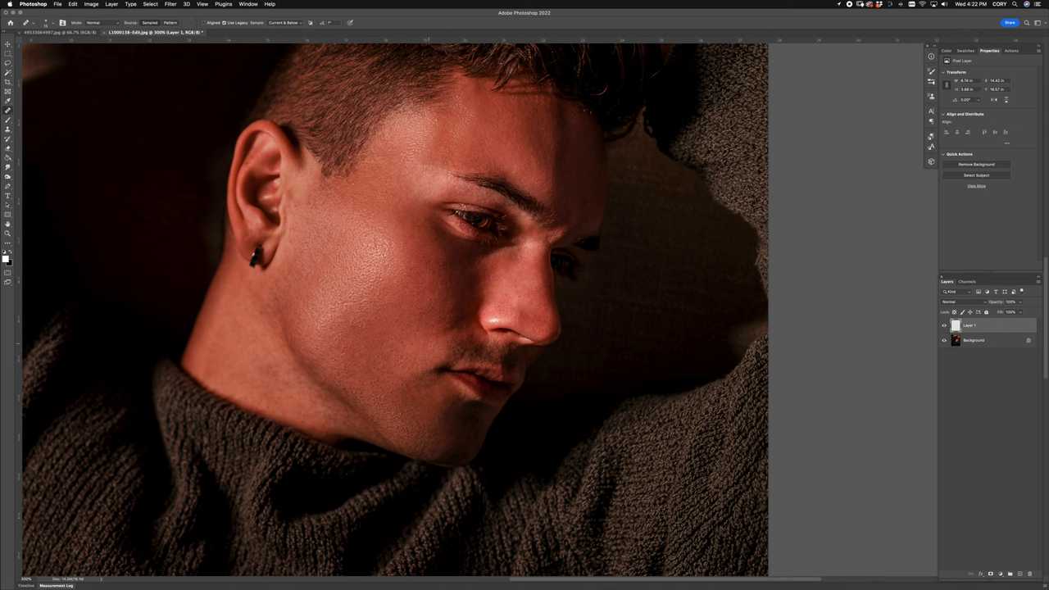
pyautogui.click(497, 317)
pyautogui.hotkey('ctrl', 'z')
pyautogui.click(503, 322)
pyautogui.moveTo(485, 352); pyautogui.dragTo(496, 345)
# Lower the healing layer's opacity to about 58% and toggle its visibility to compare the retouching with the original
pyautogui.moveTo(994, 302); pyautogui.dragTo(987, 305)
pyautogui.click(945, 325)
pyautogui.click(944, 325)
pyautogui.click(944, 325)
pyautogui.click(944, 325)
pyautogui.click(945, 327)
pyautogui.click(944, 326)
# Add a second blank layer and heal the marks on the skin above the inner eyebrow, sampling from nearby skin
pyautogui.press('super+minus')
pyautogui.press('super+plus')
pyautogui.press('super+plus')
pyautogui.press('super+plus')
pyautogui.press('shift+super+n')
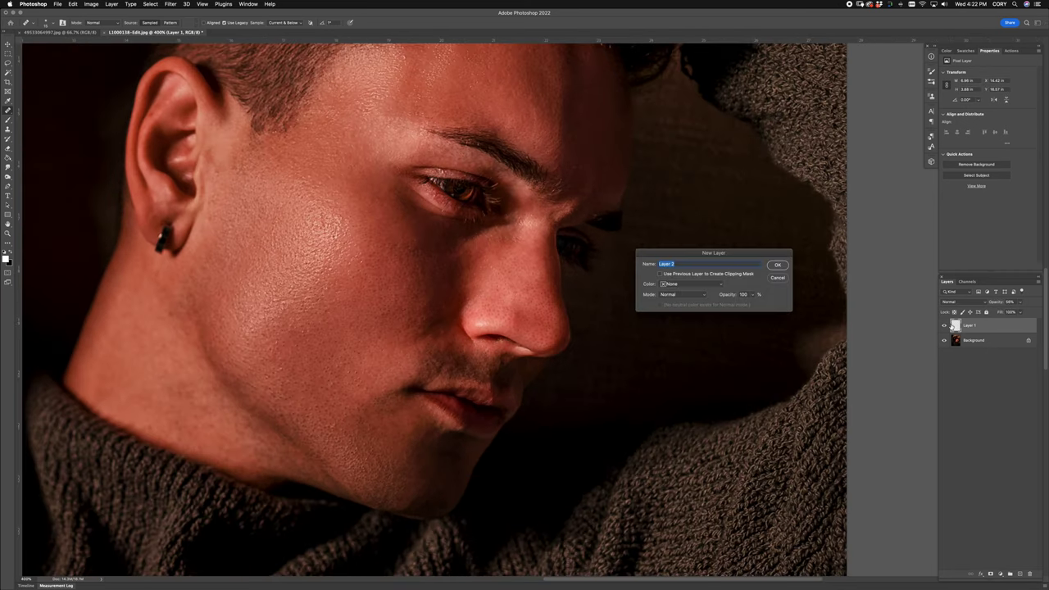
pyautogui.press('Return')
pyautogui.scroll(2, 570, 203)
pyautogui.scroll(2, 570, 204)
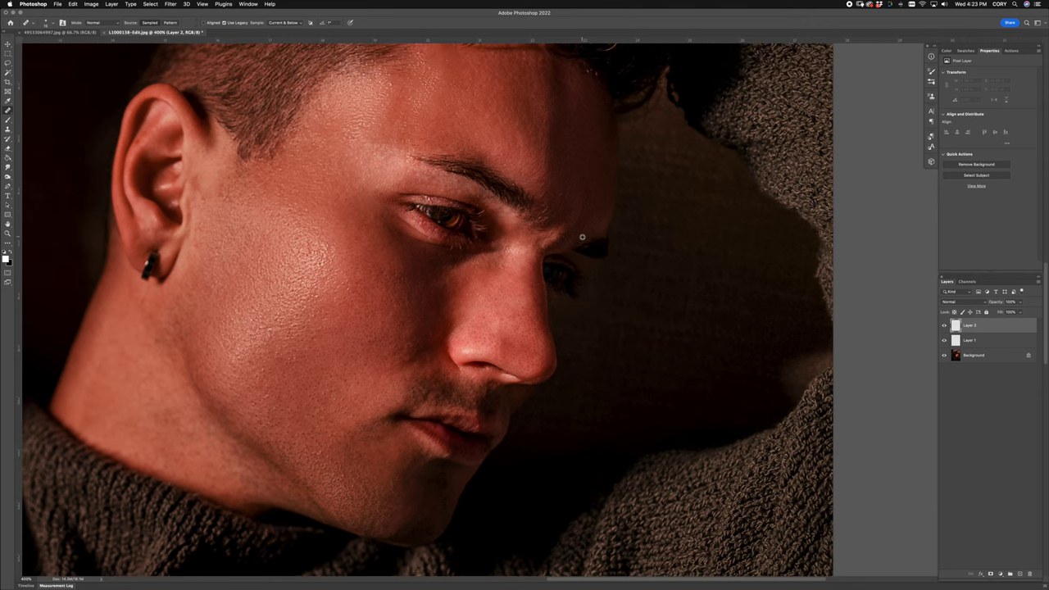
pyautogui.keyDown('alt'); pyautogui.click(560, 201); pyautogui.keyUp('alt')
pyautogui.moveTo(552, 214); pyautogui.dragTo(545, 213)
pyautogui.moveTo(554, 205)
pyautogui.mouseDown()
pyautogui.moveTo(538, 214)
pyautogui.moveTo(591, 237)
pyautogui.moveTo(581, 243)
pyautogui.mouseUp()
# Heal the marks along the forehead's edge toward the hairline and the spot on the raised wrist
pyautogui.scroll(3, 588, 200)
pyautogui.moveTo(588, 200)
pyautogui.mouseDown()
pyautogui.moveTo(598, 162)
pyautogui.moveTo(665, 155)
pyautogui.moveTo(655, 147)
pyautogui.moveTo(670, 141)
pyautogui.moveTo(508, 153)
pyautogui.moveTo(529, 145)
pyautogui.moveTo(586, 78)
pyautogui.moveTo(581, 70)
pyautogui.moveTo(604, 120)
pyautogui.moveTo(629, 98)
pyautogui.moveTo(624, 134)
pyautogui.moveTo(574, 109)
pyautogui.mouseUp()
pyautogui.keyDown('alt'); pyautogui.click(599, 116); pyautogui.keyUp('alt')
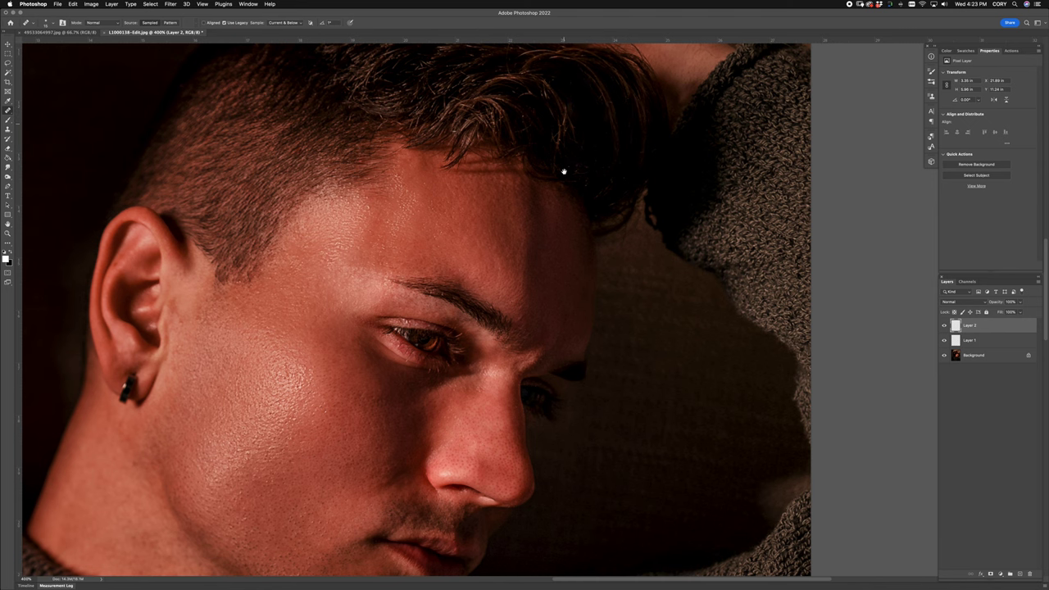
pyautogui.scroll(3, 563, 173)
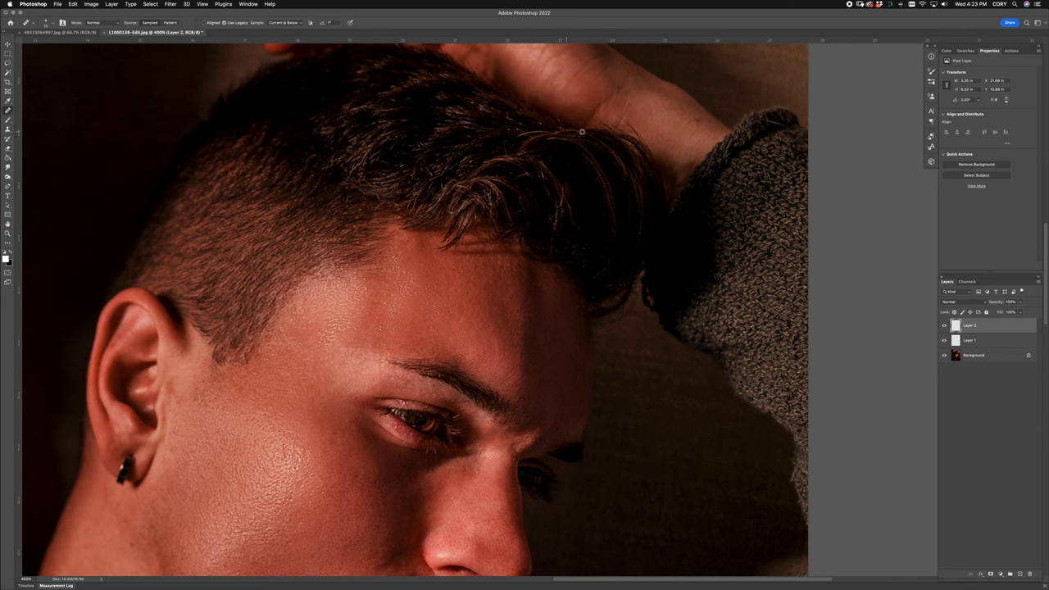
pyautogui.click(697, 121)
pyautogui.keyDown('alt'); pyautogui.click(698, 132); pyautogui.keyUp('alt')
pyautogui.click(700, 122)
# Heal the spot at the outer edge of the raised arm's sleeve beside the sofa
pyautogui.press('super+minus')
pyautogui.press('super+minus')
pyautogui.press('super+minus')
pyautogui.press('super+minus')
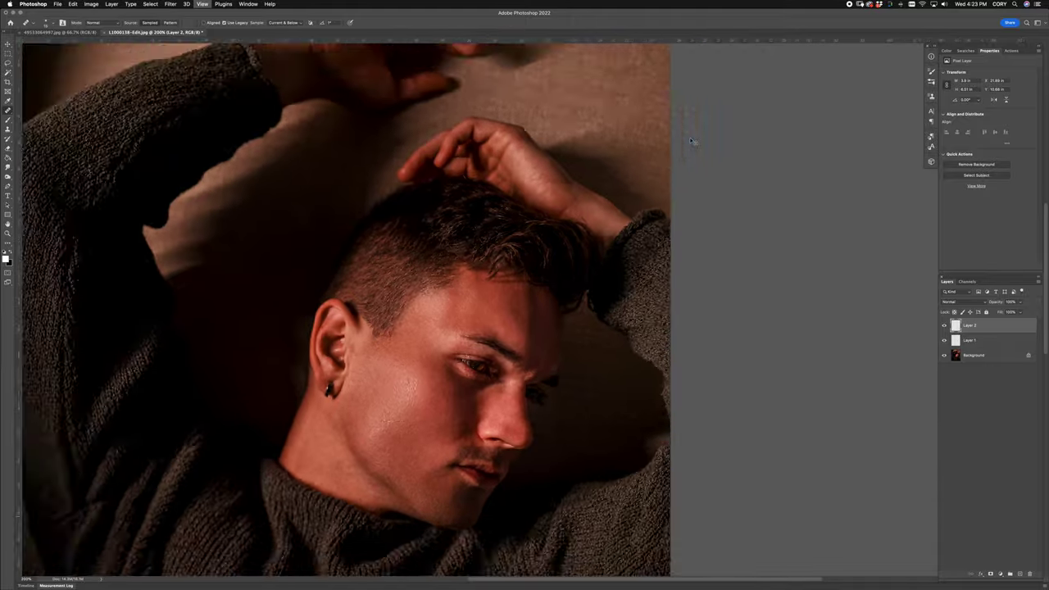
pyautogui.press('super+plus')
pyautogui.press('super+minus')
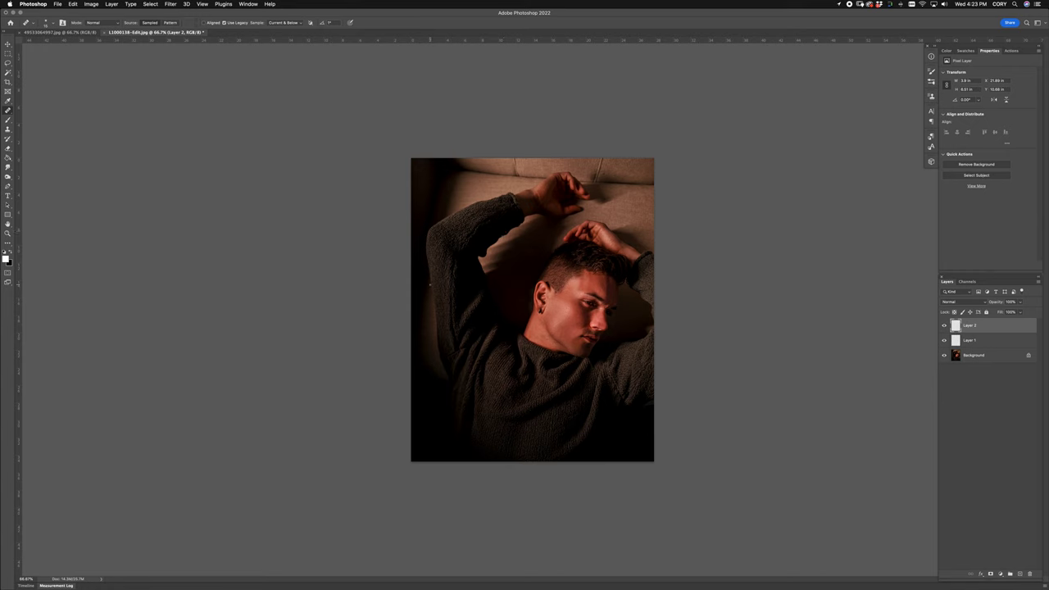
pyautogui.click(438, 339)
pyautogui.hotkey('ctrl', 'shift', 'alt', 'n')
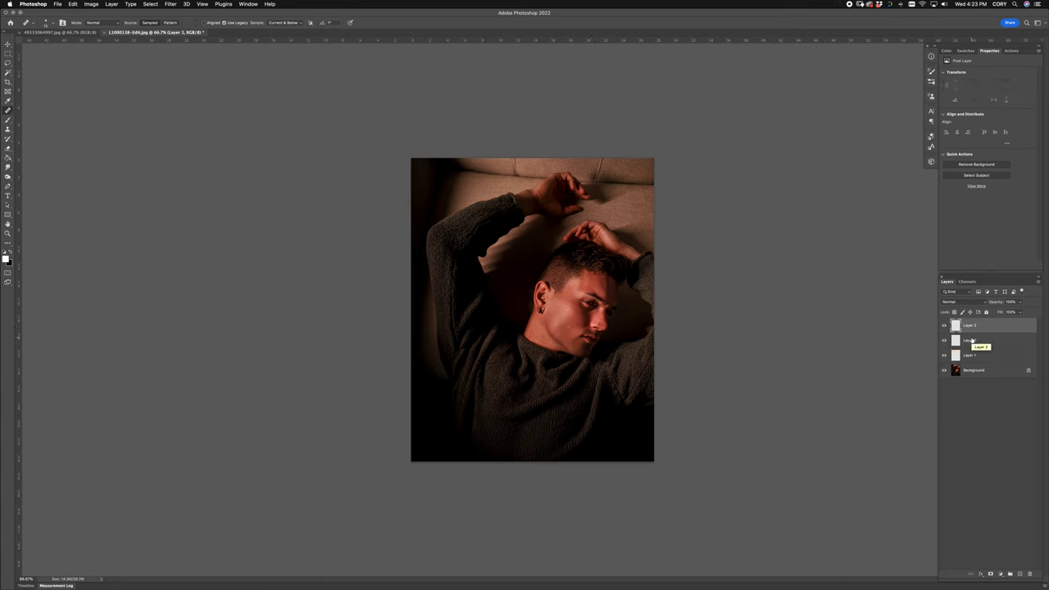
pyautogui.press('super+z')
# Use Liquify on the Background layer with an enlarged warp brush to reshape the outer contour of the raised arm's sleeve
pyautogui.click(982, 357)
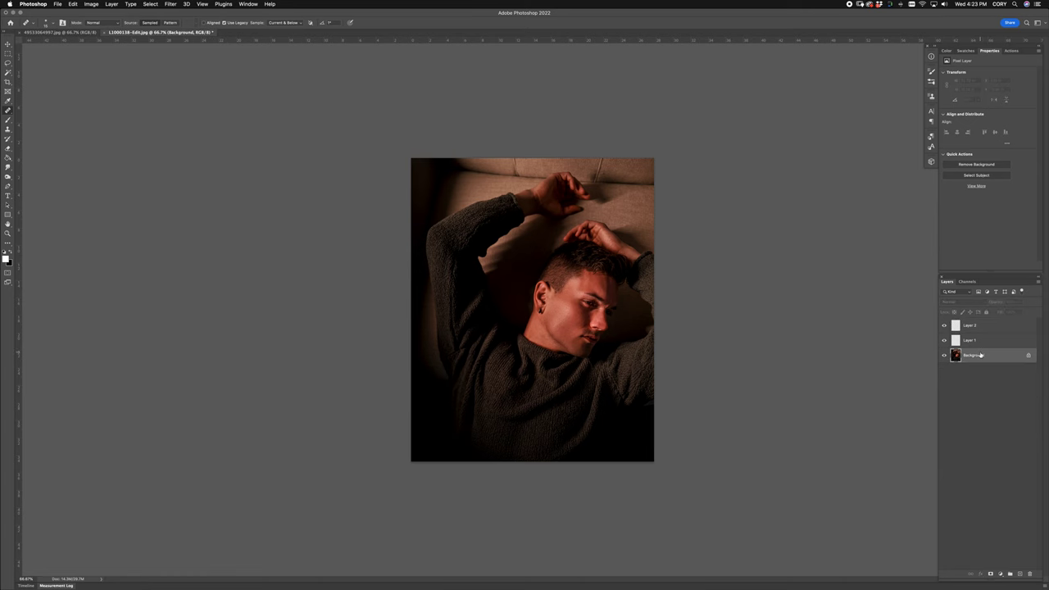
pyautogui.press('super+shift+x')
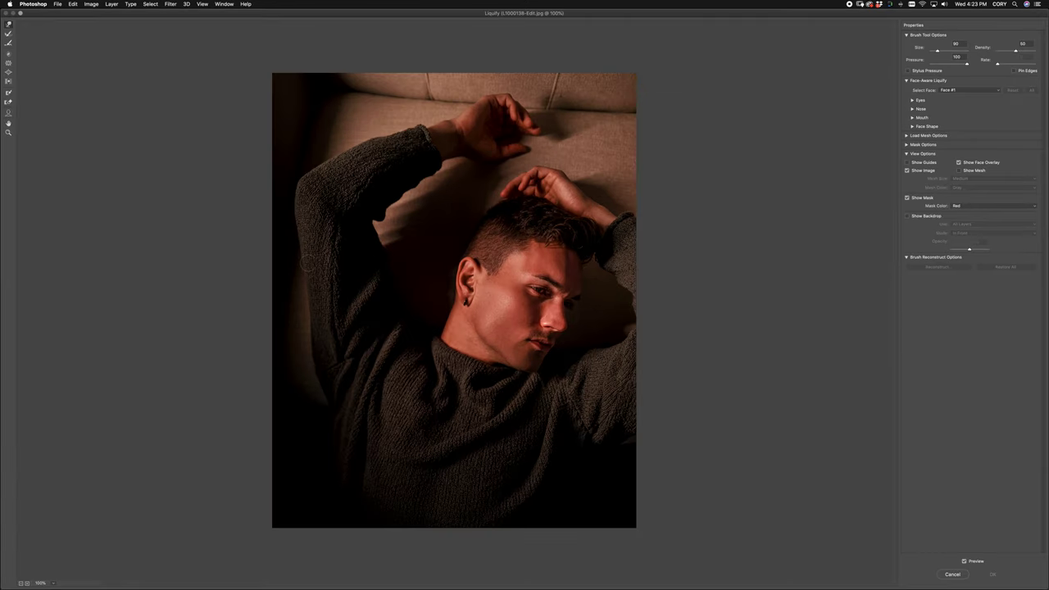
pyautogui.press(']')
pyautogui.press(']')
pyautogui.press(']')
pyautogui.press(']')
pyautogui.press(']')
pyautogui.press(']')
pyautogui.press('[')
pyautogui.press('[')
pyautogui.moveTo(318, 359); pyautogui.dragTo(323, 381)
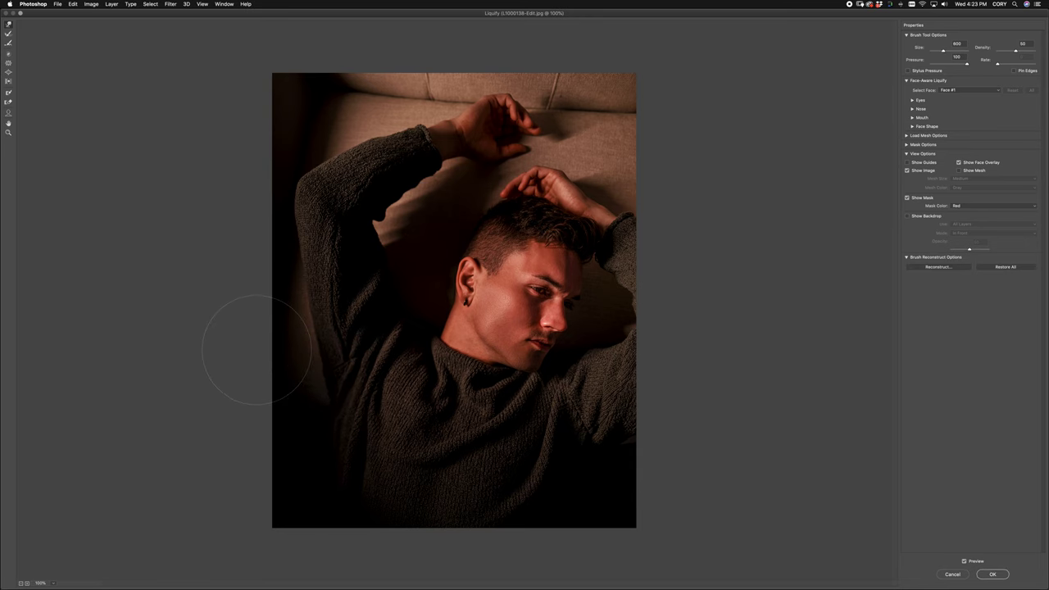
pyautogui.press('Return')
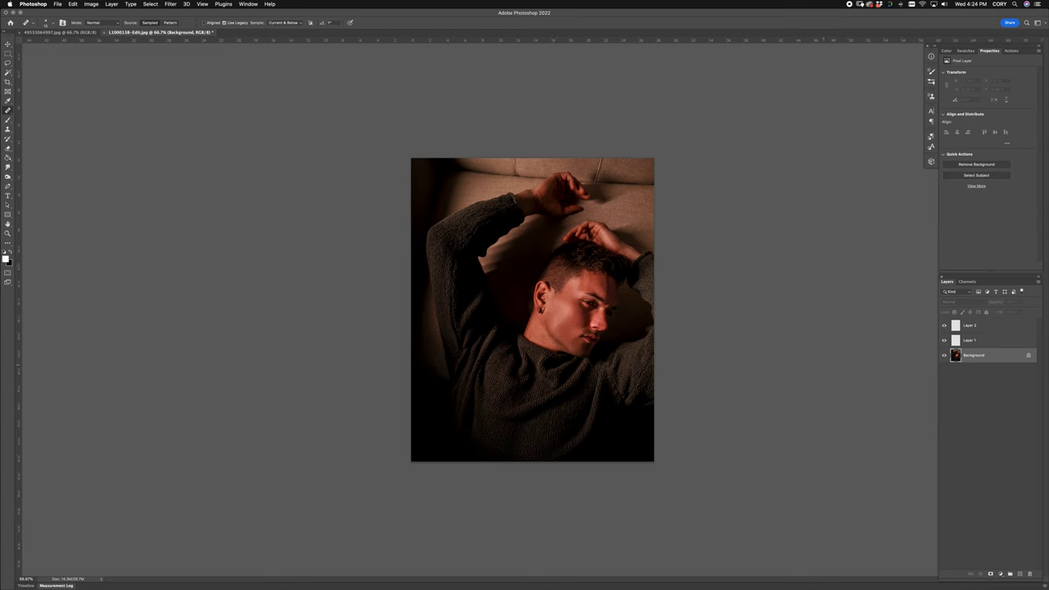
# Add a new layer above Layer 2 in Soft Light mode, filled with the neutral 50% gray
pyautogui.click(979, 328)
pyautogui.press('super+shift+n')
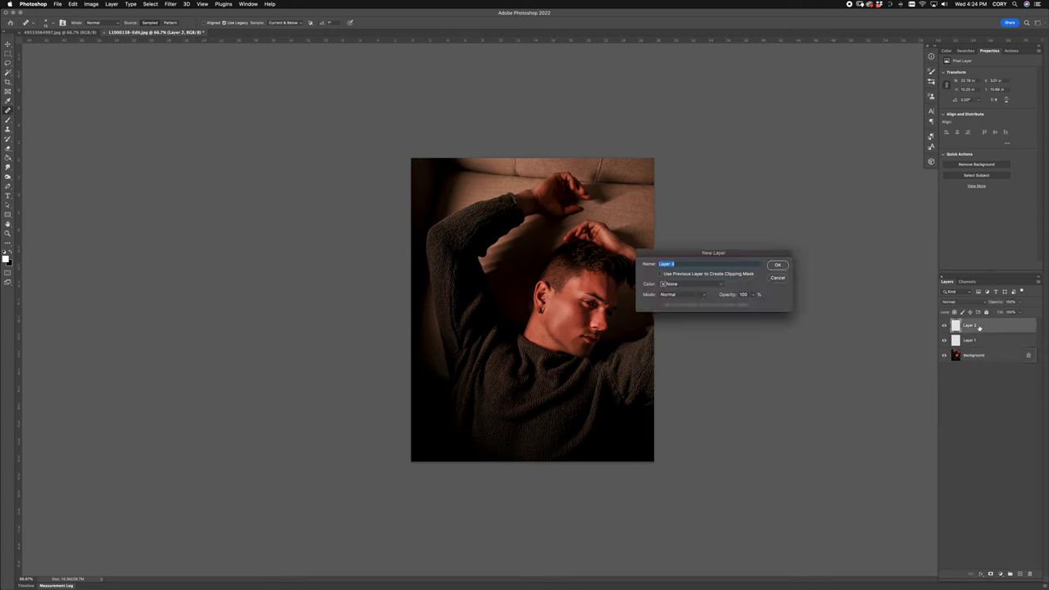
pyautogui.click(682, 294)
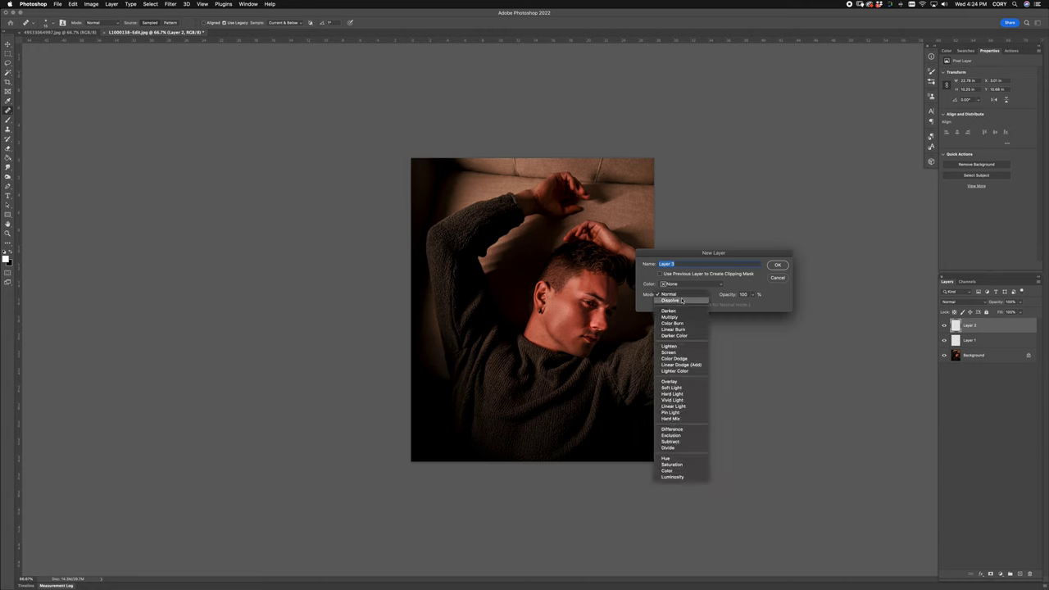
pyautogui.click(687, 385)
pyautogui.click(667, 306)
pyautogui.press('Return')
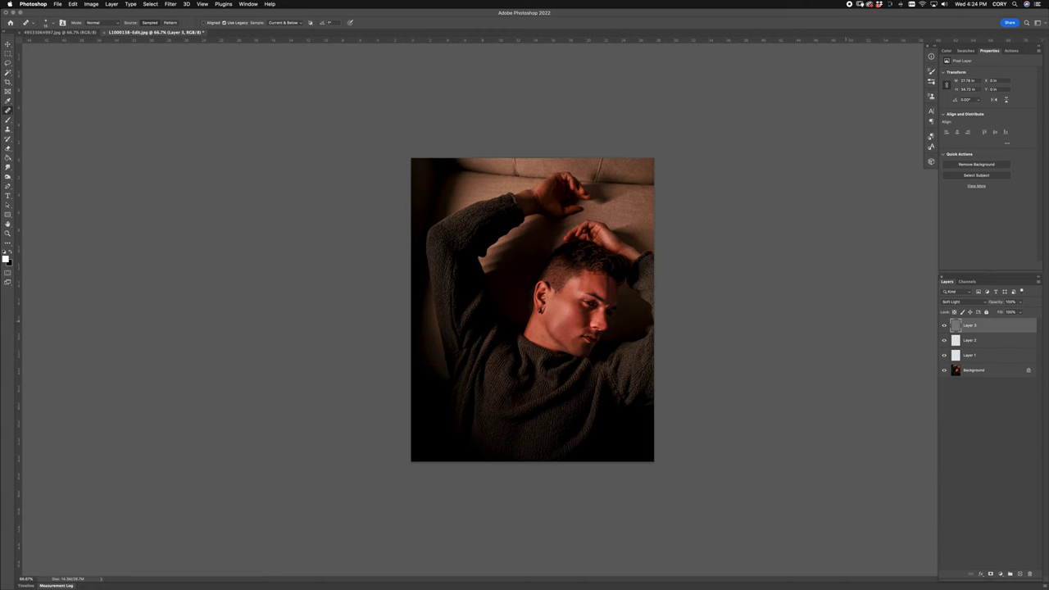
pyautogui.click(1001, 574)
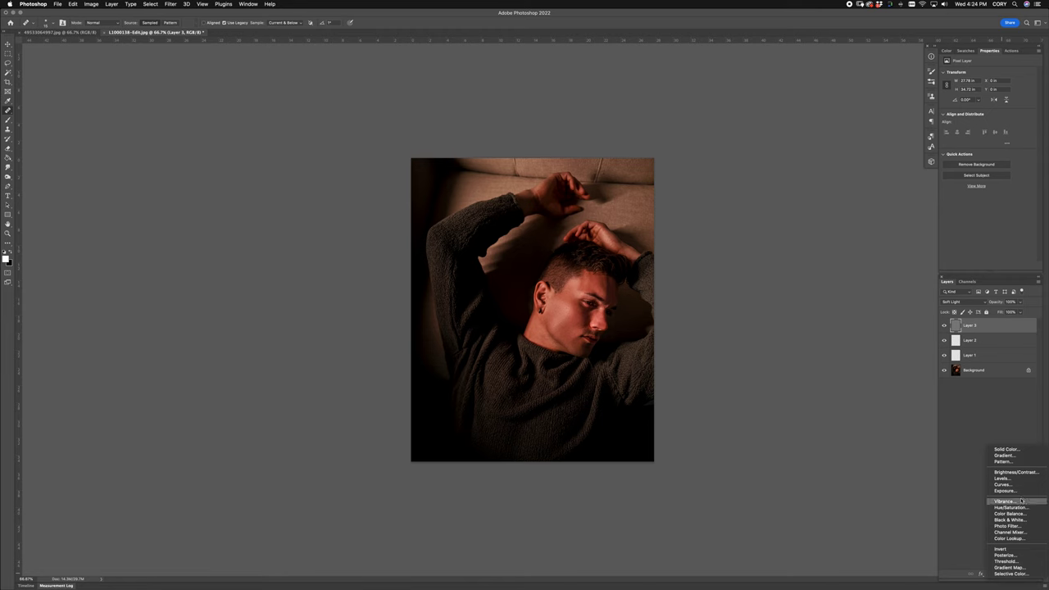
pyautogui.click(953, 482)
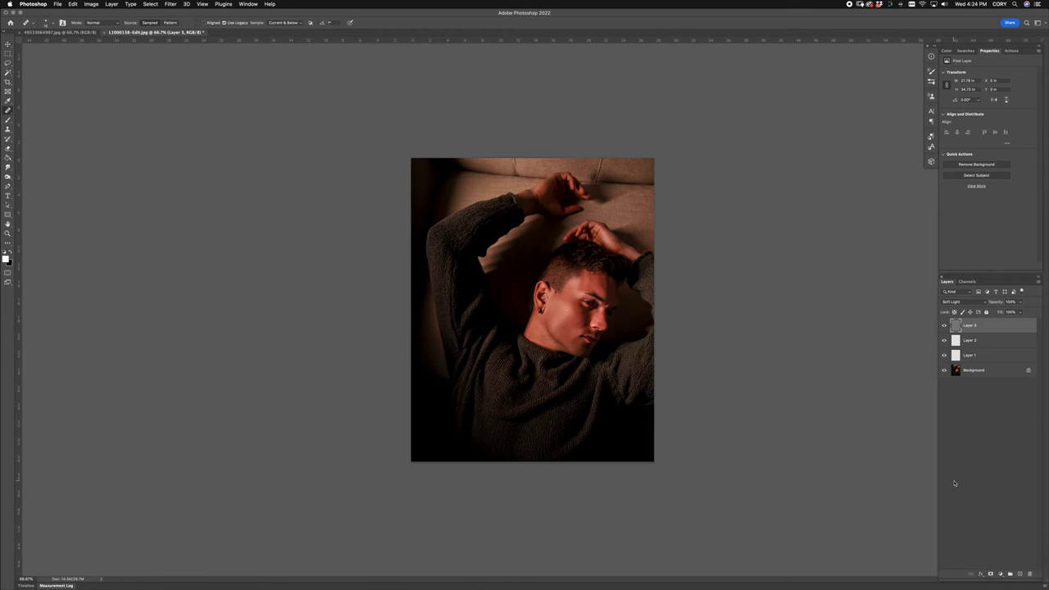
# Dodge and burn the portrait on the gray Soft Light layer using the Midtones range
pyautogui.press('o')
pyautogui.press('super+1')
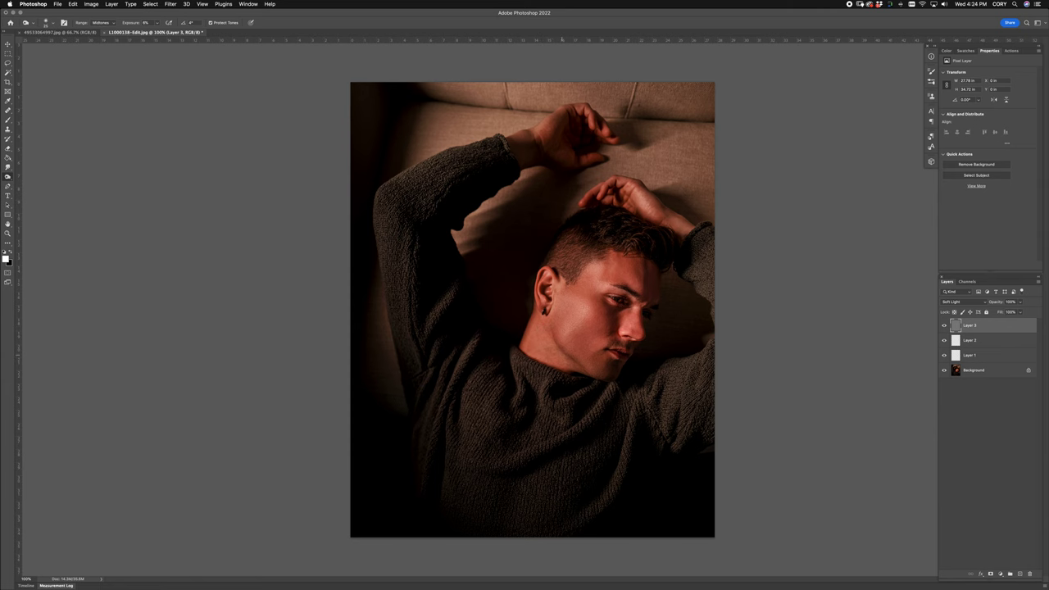
pyautogui.press('super+equal')
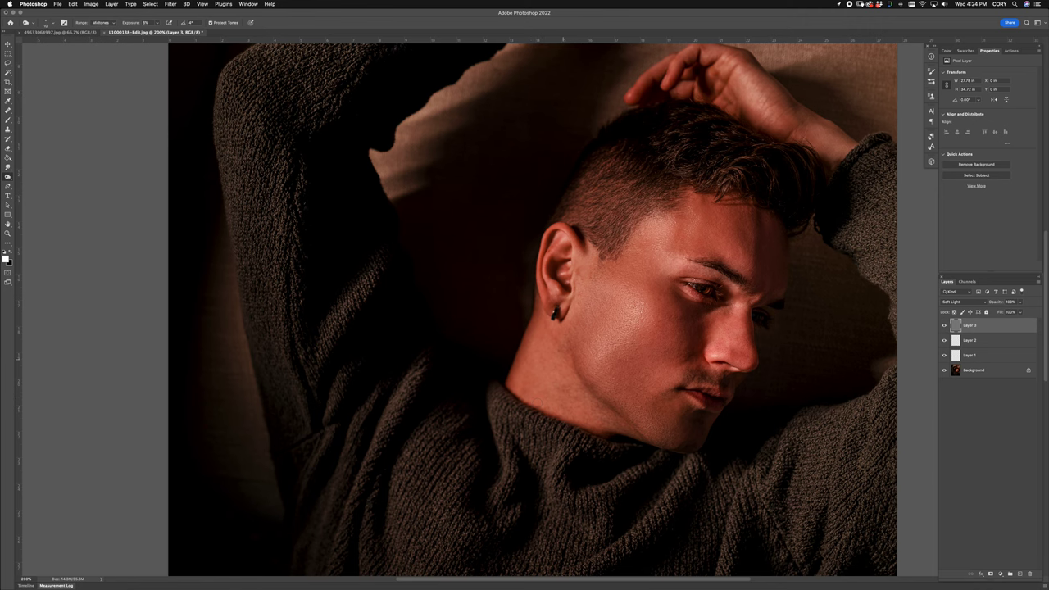
pyautogui.press('super+minus')
pyautogui.press('super+minus')
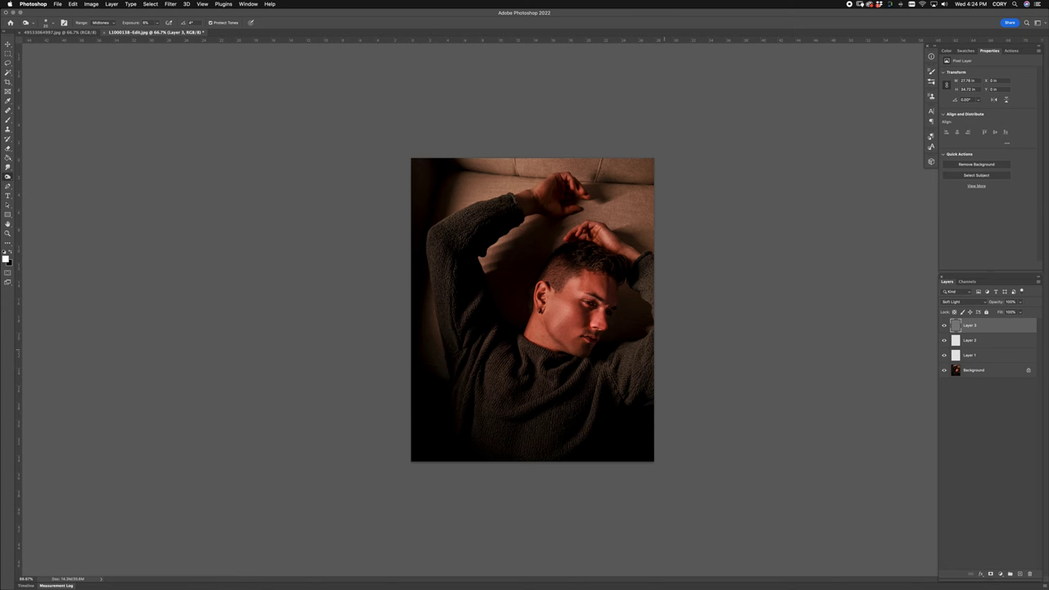
pyautogui.press('super+plus')
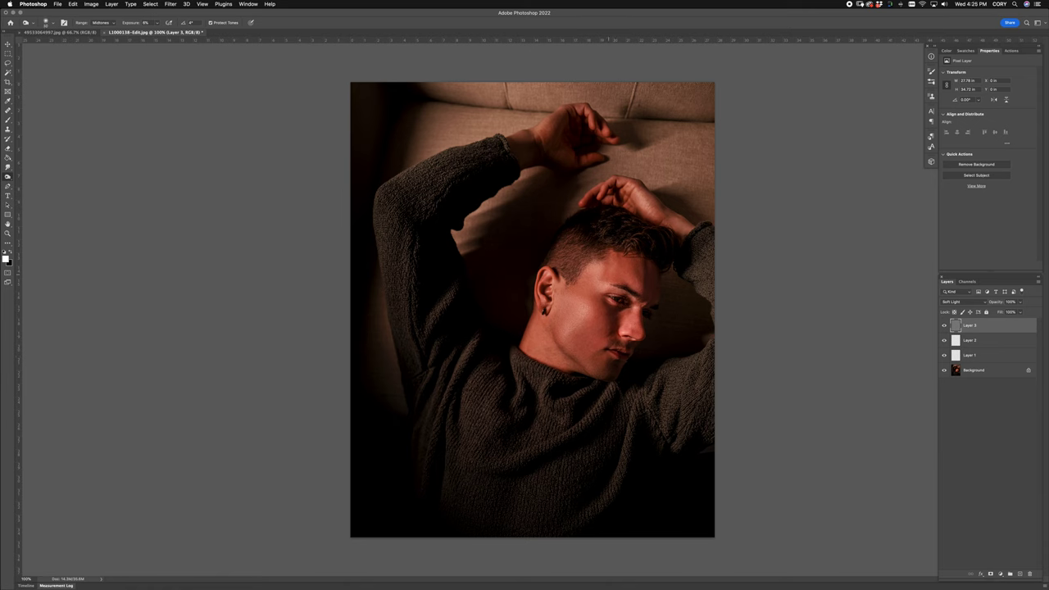
# Toggle all layers above the Background repeatedly to compare the retouched portrait with the original
pyautogui.keyDown('alt'); pyautogui.click(944, 371); pyautogui.keyUp('alt')
pyautogui.keyDown('alt'); pyautogui.click(944, 371); pyautogui.keyUp('alt')
pyautogui.keyDown('alt'); pyautogui.click(943, 371); pyautogui.keyUp('alt')
pyautogui.keyDown('alt'); pyautogui.click(944, 372); pyautogui.keyUp('alt')
pyautogui.keyDown('alt'); pyautogui.click(944, 372); pyautogui.keyUp('alt')
pyautogui.keyDown('alt'); pyautogui.click(944, 372); pyautogui.keyUp('alt')
pyautogui.keyDown('alt'); pyautogui.click(944, 372); pyautogui.keyUp('alt')
pyautogui.keyDown('alt'); pyautogui.click(944, 373); pyautogui.keyUp('alt')
pyautogui.keyDown('alt'); pyautogui.click(944, 372); pyautogui.keyUp('alt')
# Add another blank layer on top and heal the remaining blemishes on the lower cheek and jaw
pyautogui.press('super+equal')
pyautogui.press('super+equal')
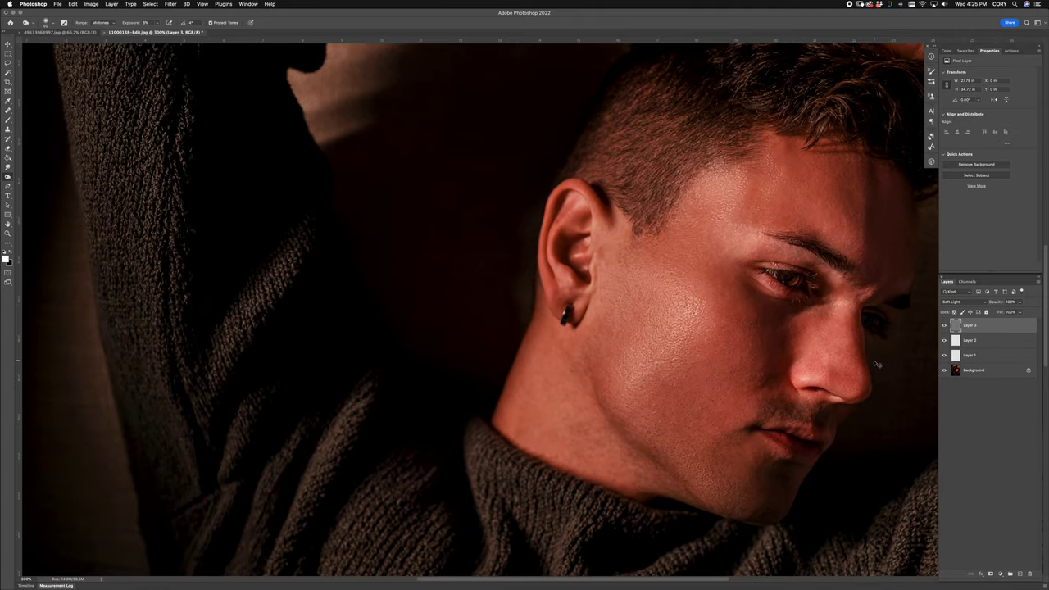
pyautogui.press('super+shift+alt+n')
pyautogui.press('j')
pyautogui.scroll(-3, 631, 322)
pyautogui.hscroll(2, 632, 322)
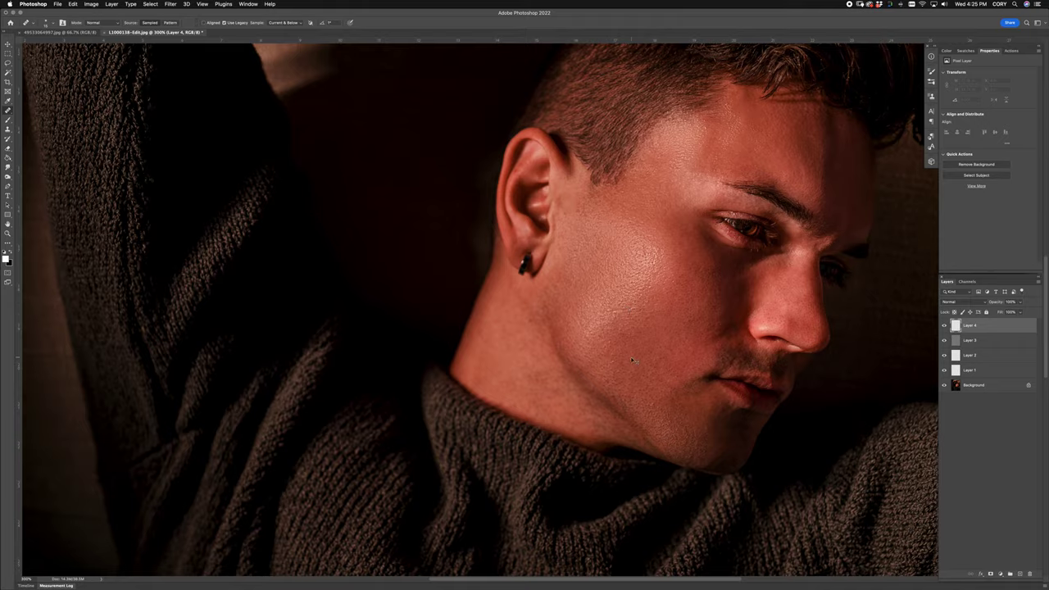
pyautogui.press('super+equal')
pyautogui.click(637, 353)
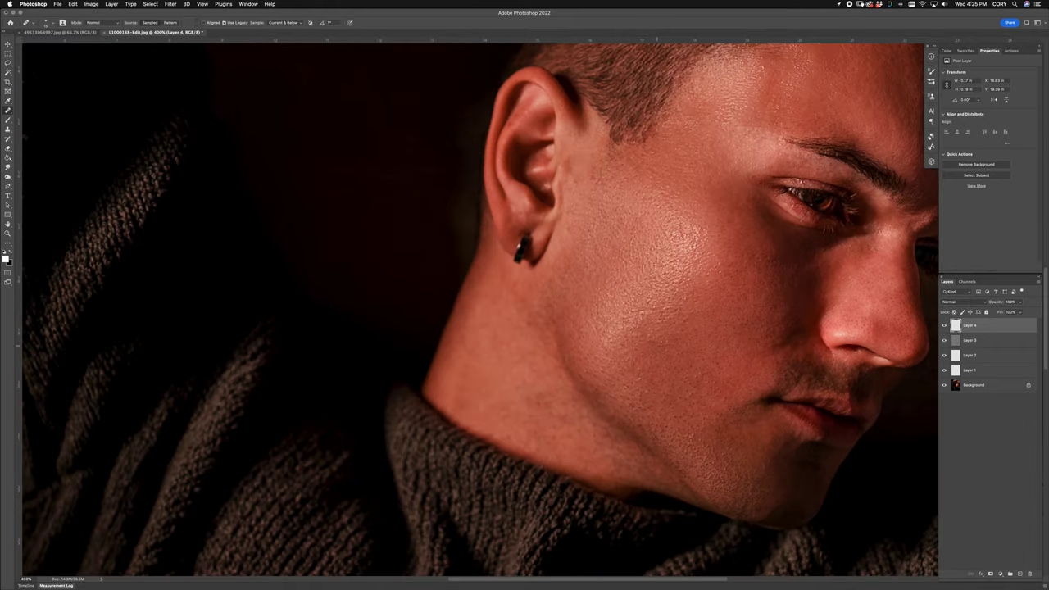
pyautogui.click(654, 370)
pyautogui.click(673, 378)
# Compare the retouched portrait with the original, both whole and close up on the face, by toggling all layers above the Background
pyautogui.press('super+minus')
pyautogui.press('super+minus')
pyautogui.press('super+minus')
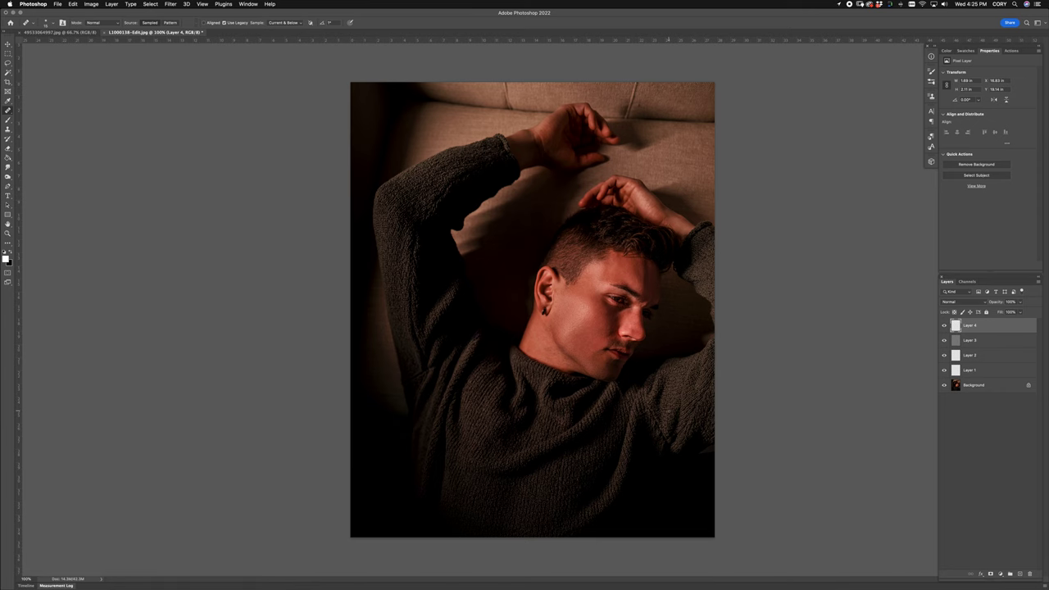
pyautogui.keyDown('alt'); pyautogui.click(945, 386); pyautogui.keyUp('alt')
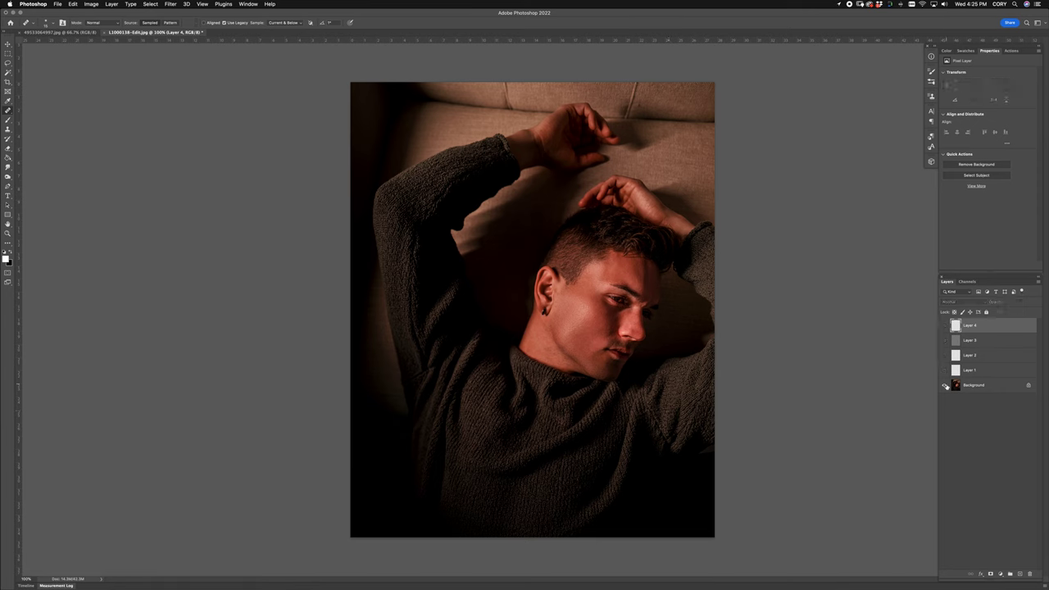
pyautogui.keyDown('alt'); pyautogui.click(945, 385); pyautogui.keyUp('alt')
pyautogui.keyDown('alt'); pyautogui.click(945, 385); pyautogui.keyUp('alt')
pyautogui.keyDown('alt'); pyautogui.click(945, 385); pyautogui.keyUp('alt')
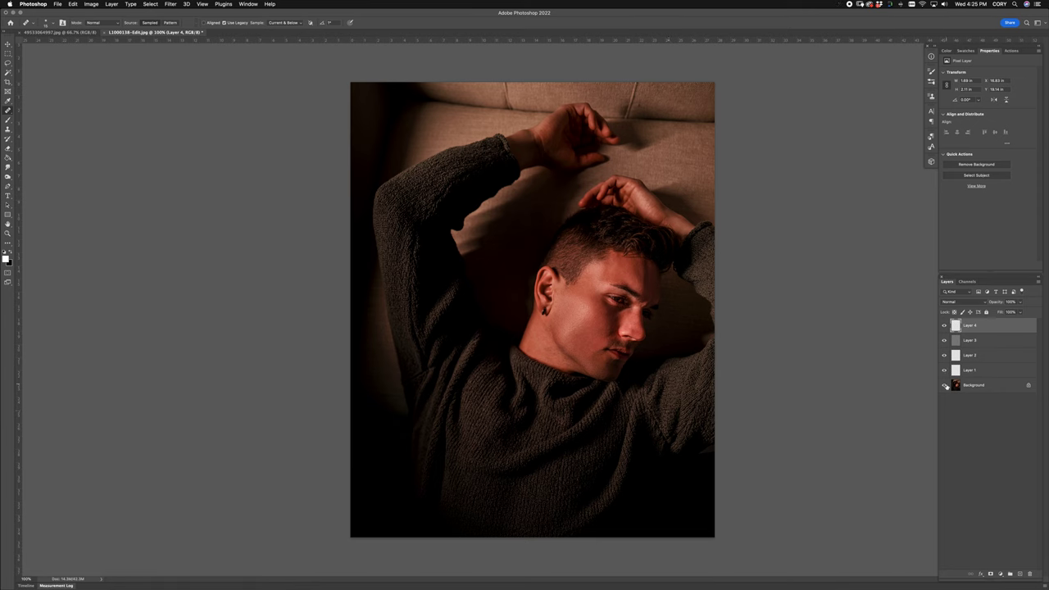
pyautogui.keyDown('alt'); pyautogui.click(945, 385); pyautogui.keyUp('alt')
pyautogui.keyDown('alt'); pyautogui.click(945, 385); pyautogui.keyUp('alt')
pyautogui.keyDown('alt'); pyautogui.click(945, 386); pyautogui.keyUp('alt')
pyautogui.press('super+plus')
pyautogui.press('super+plus')
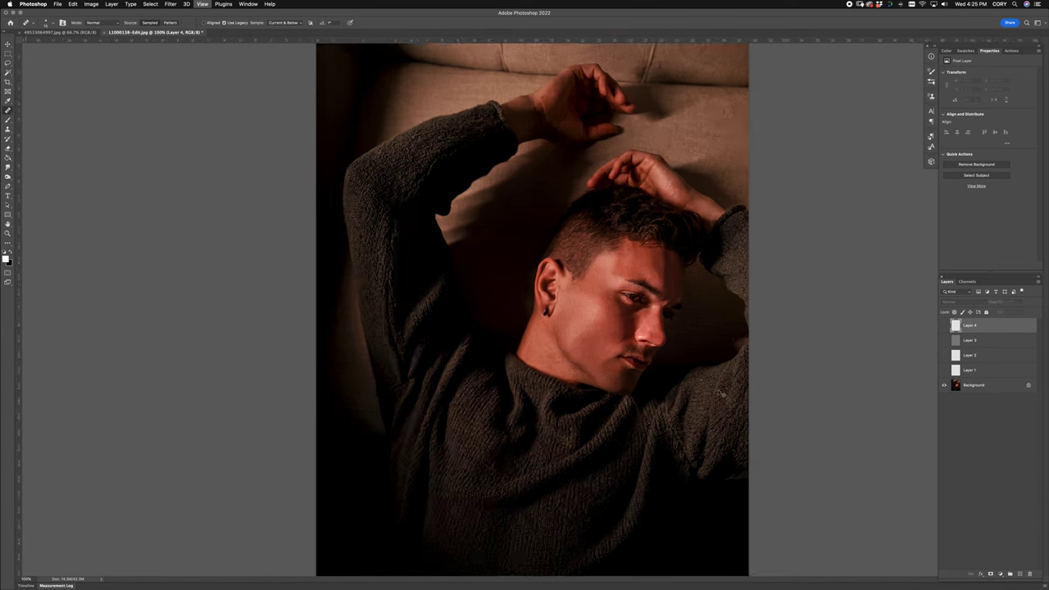
pyautogui.keyDown('alt'); pyautogui.click(945, 385); pyautogui.keyUp('alt')
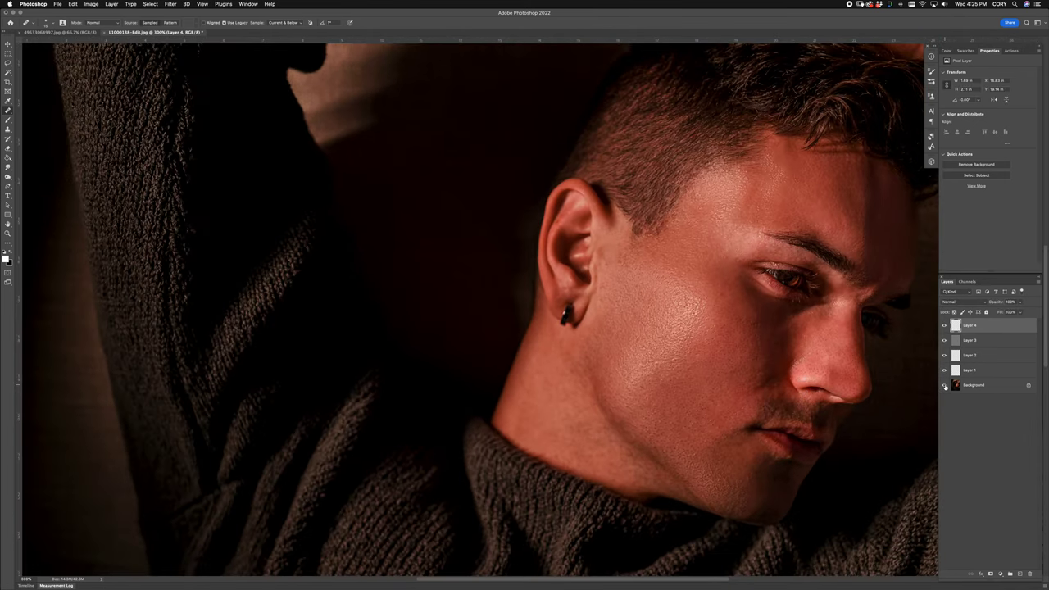
pyautogui.keyDown('alt'); pyautogui.click(945, 386); pyautogui.keyUp('alt')
pyautogui.keyDown('alt'); pyautogui.click(945, 385); pyautogui.keyUp('alt')
pyautogui.press('super+1')
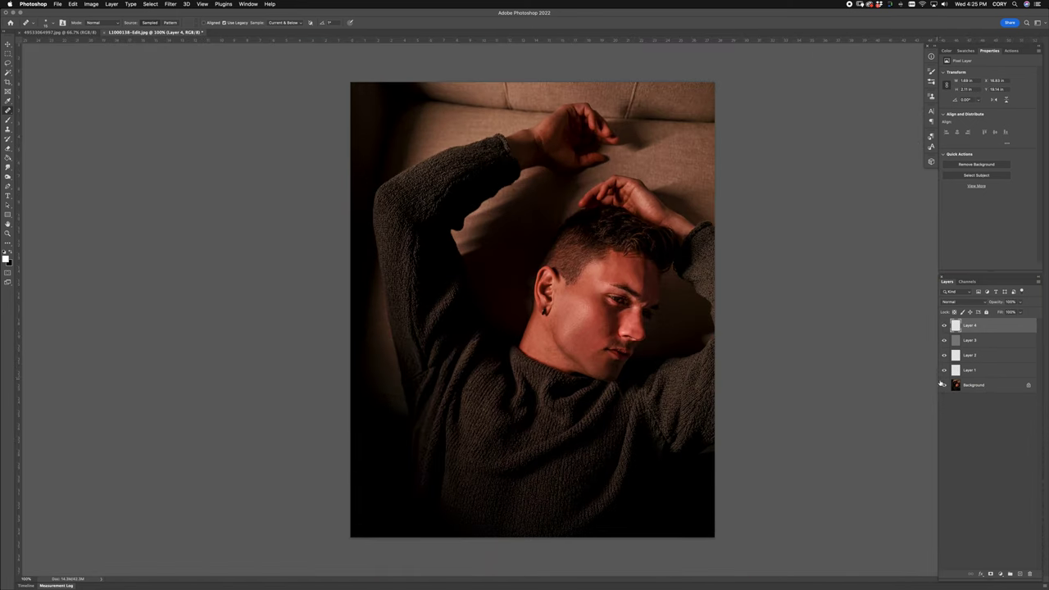
pyautogui.keyDown('alt'); pyautogui.click(945, 385); pyautogui.keyUp('alt')
pyautogui.keyDown('alt'); pyautogui.click(945, 385); pyautogui.keyUp('alt')
pyautogui.keyDown('alt'); pyautogui.click(945, 386); pyautogui.keyUp('alt')
pyautogui.keyDown('alt'); pyautogui.click(945, 385); pyautogui.keyUp('alt')
pyautogui.keyDown('alt'); pyautogui.click(945, 385); pyautogui.keyUp('alt')
pyautogui.keyDown('alt'); pyautogui.click(945, 386); pyautogui.keyUp('alt')
pyautogui.keyDown('alt'); pyautogui.click(945, 385); pyautogui.keyUp('alt')
pyautogui.keyDown('alt'); pyautogui.click(945, 385); pyautogui.keyUp('alt')
# Switch to the blue-and-red-lit portrait document and play the CROP-4/5 action on it
pyautogui.click(65, 33)
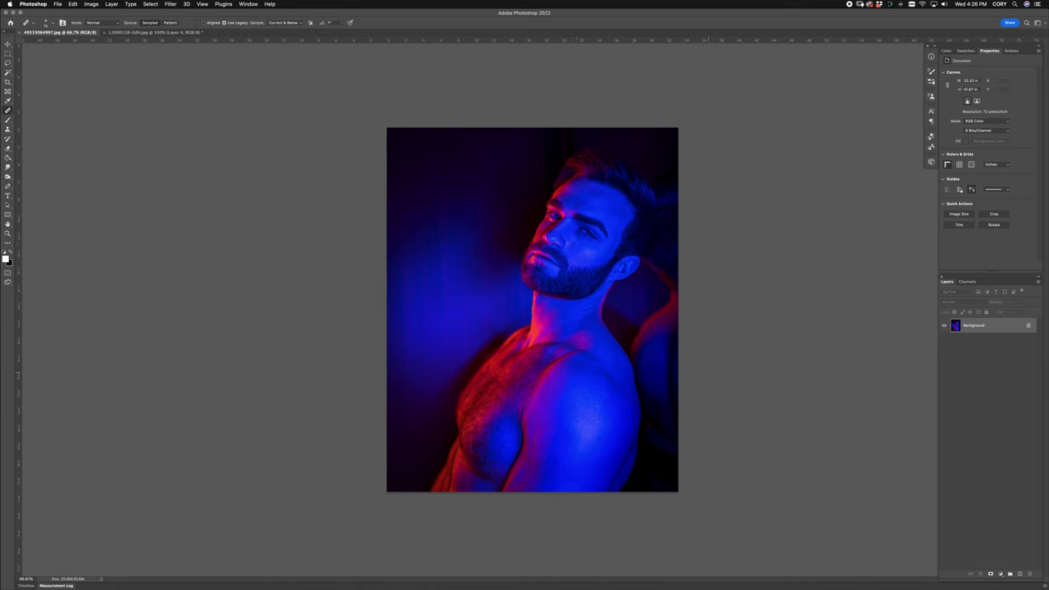
pyautogui.click(1012, 51)
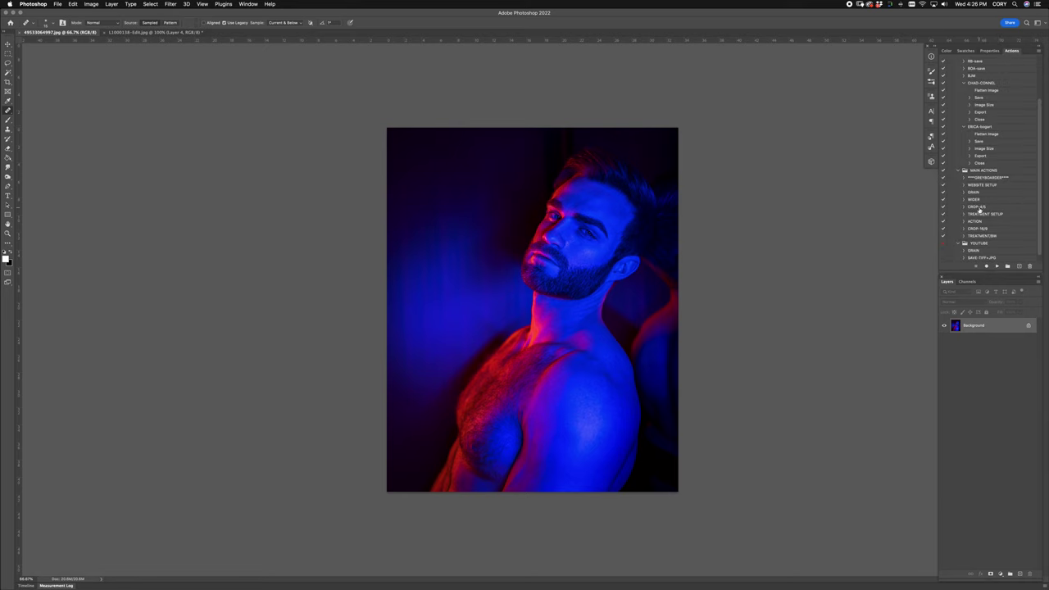
pyautogui.click(977, 206)
pyautogui.click(997, 266)
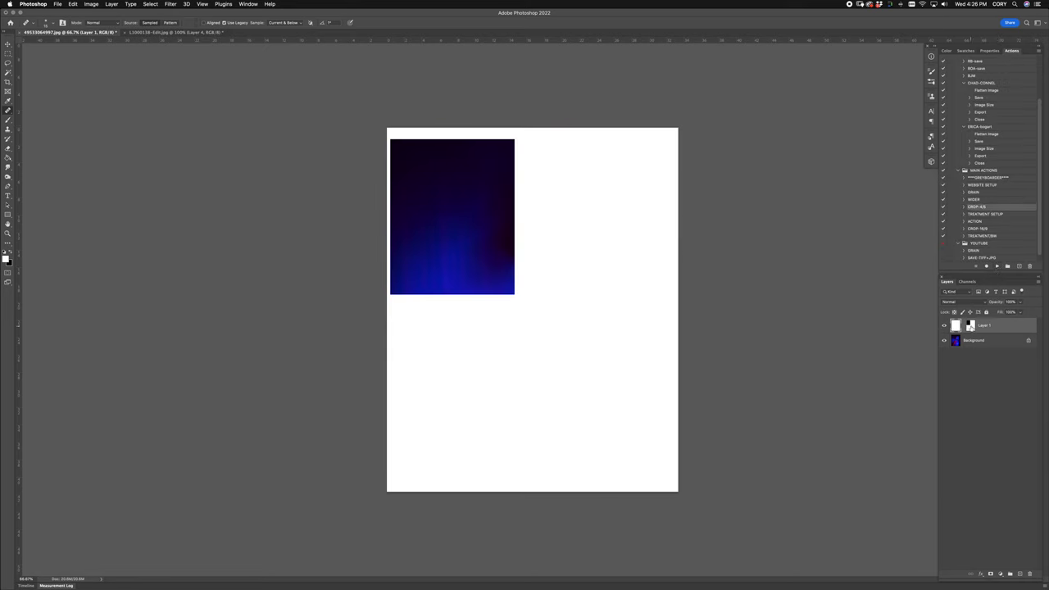
# Enlarge the opening in Layer 1's mask to about 221% and reposition it over the man to try a tighter crop
pyautogui.press('super+t')
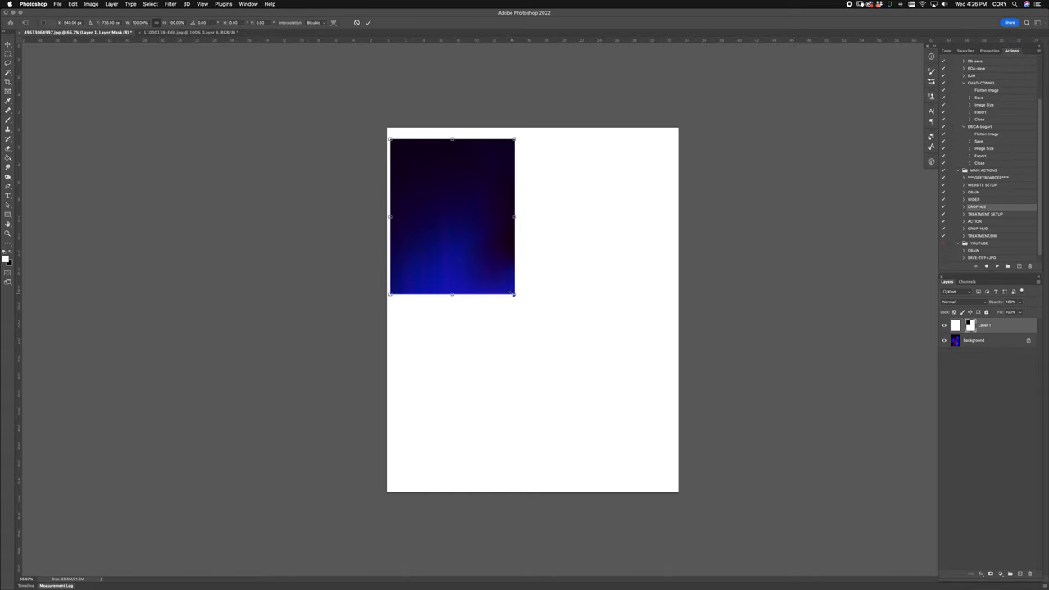
pyautogui.moveTo(515, 294); pyautogui.dragTo(631, 403)
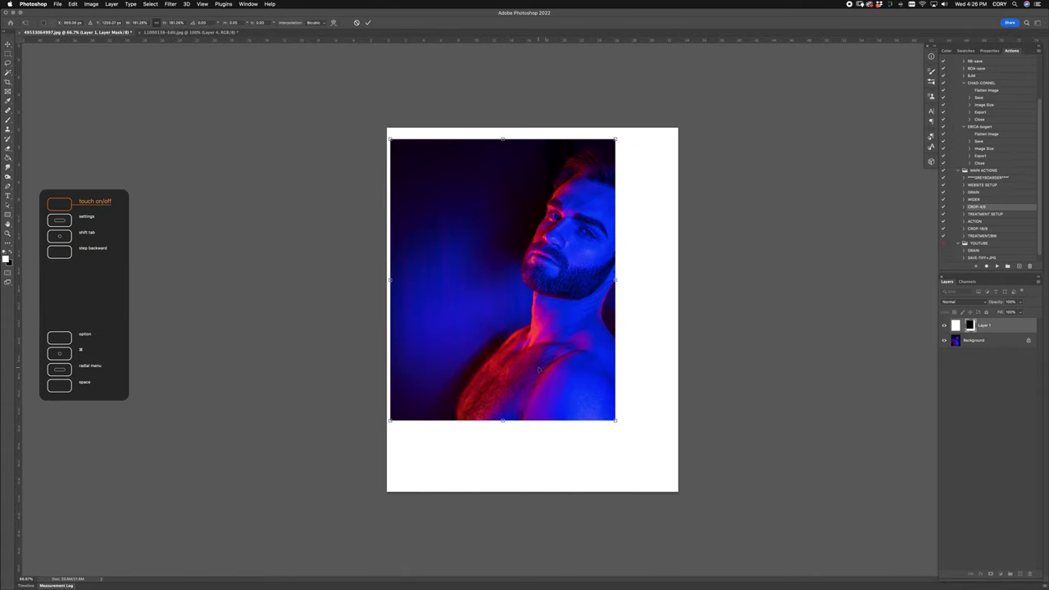
pyautogui.moveTo(539, 369); pyautogui.dragTo(603, 372)
pyautogui.moveTo(454, 425); pyautogui.dragTo(424, 503)
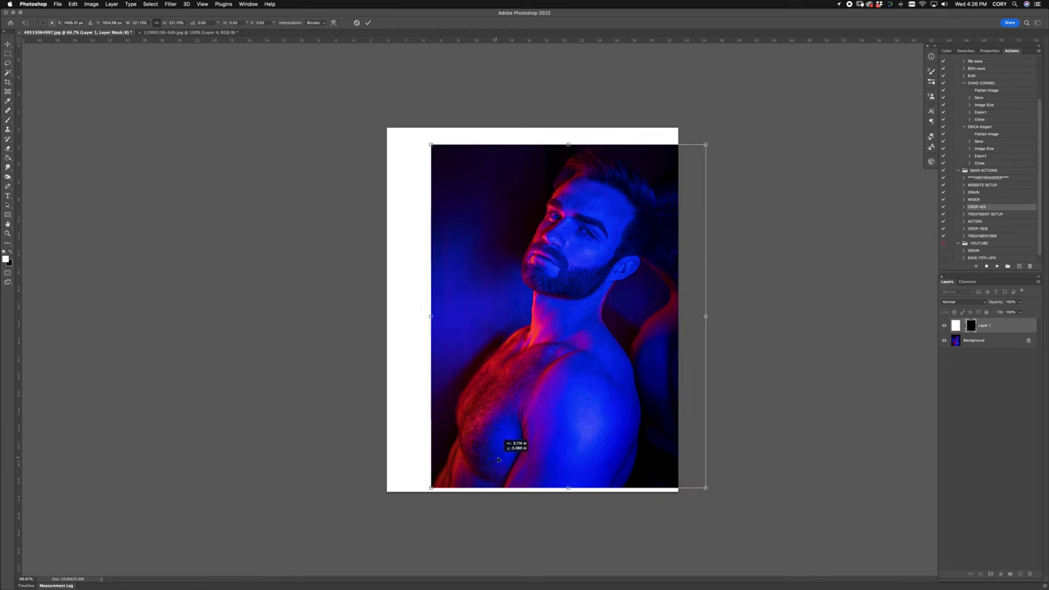
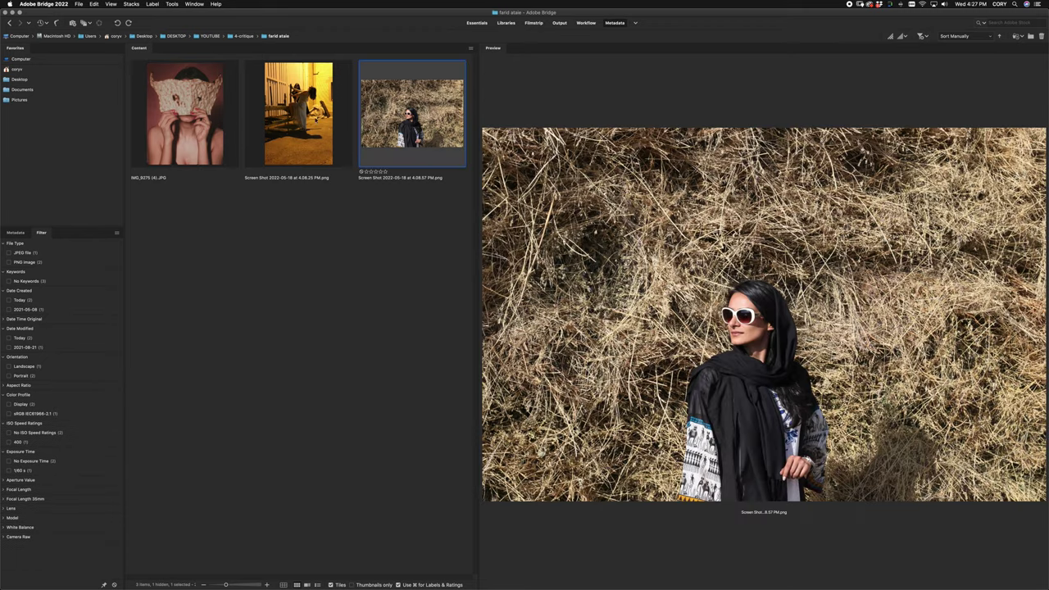
# Select the flatbread-mask portrait IMG_9275 (4).JPG together with the photo of the woman against dry straw
pyautogui.click(206, 119)
pyautogui.keyDown('super'); pyautogui.click(407, 120); pyautogui.keyUp('super')
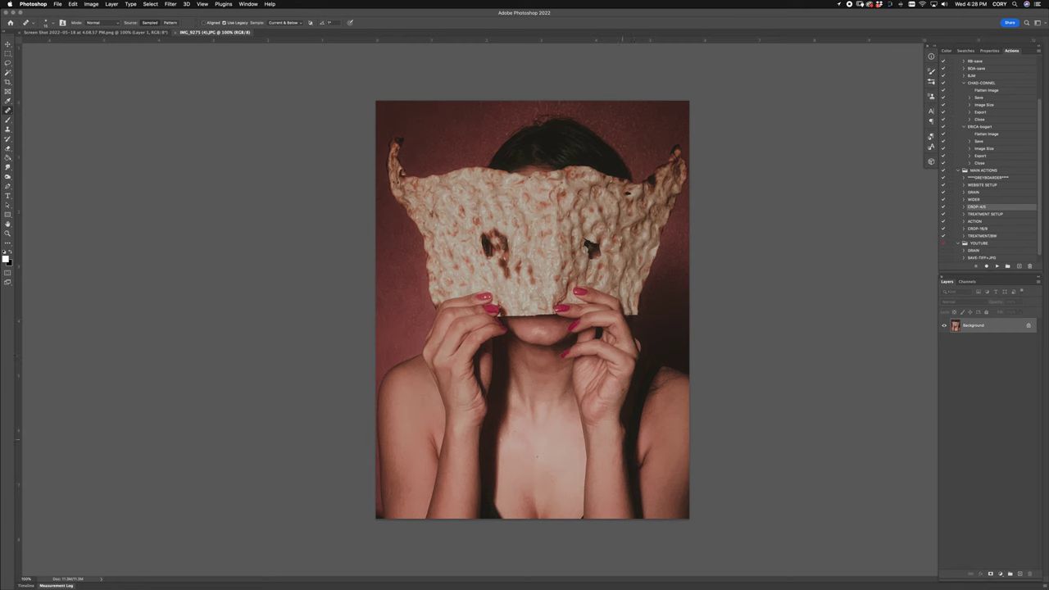
# Play the CROP-4/5 action on the flatbread-mask portrait in Photoshop and fill its Layer 1 with white
pyautogui.click(996, 264)
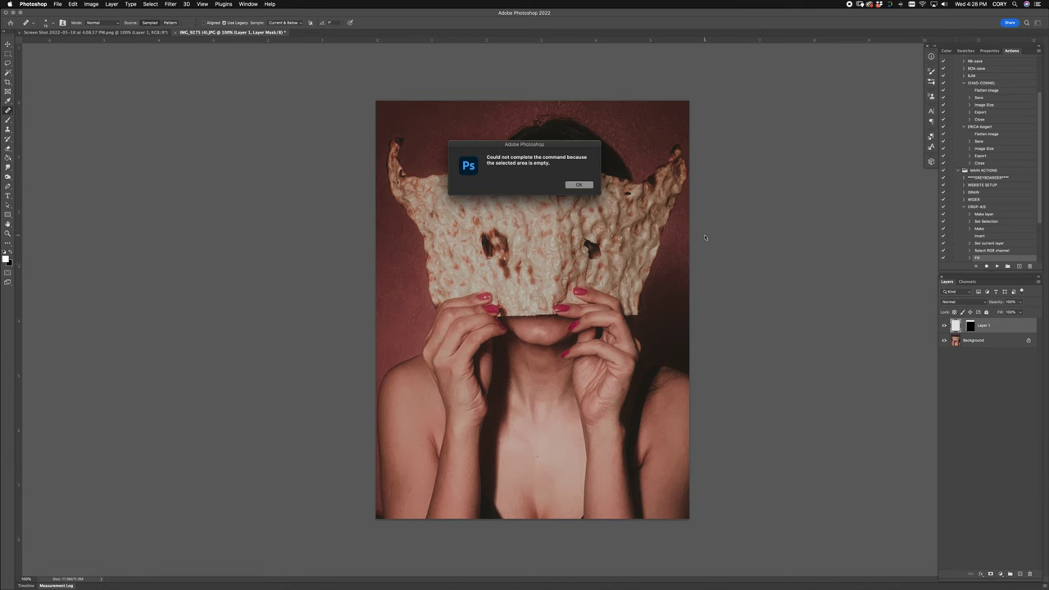
pyautogui.click(578, 185)
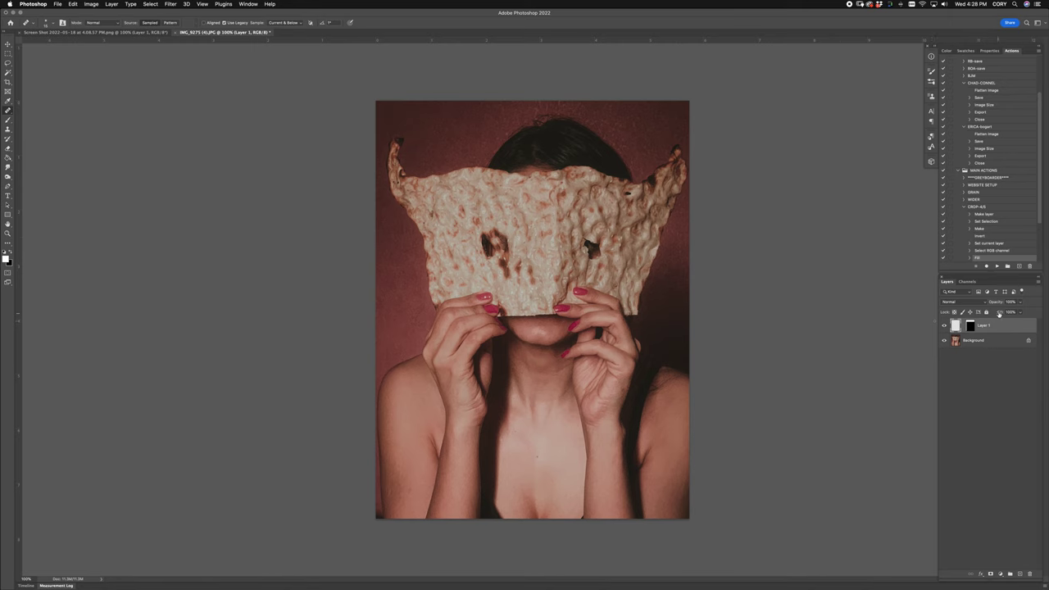
pyautogui.press('g')
pyautogui.click(485, 288)
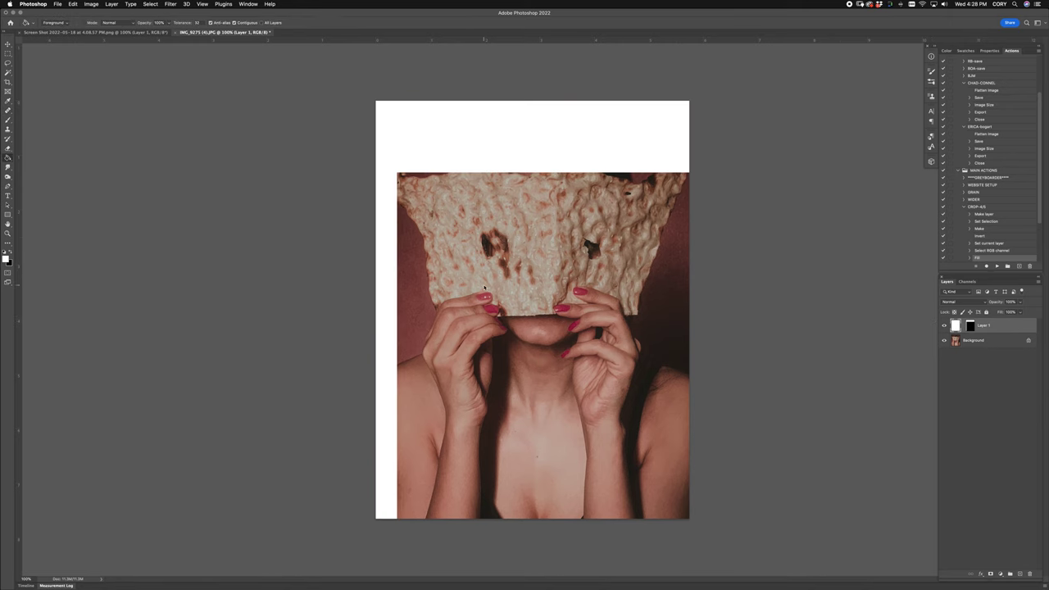
# Scale the opening in Layer 1's mask down to about 34.7% so the crop frame fits within the image
pyautogui.click(970, 326)
pyautogui.press('super+t')
pyautogui.press('super+minus')
pyautogui.press('super+minus')
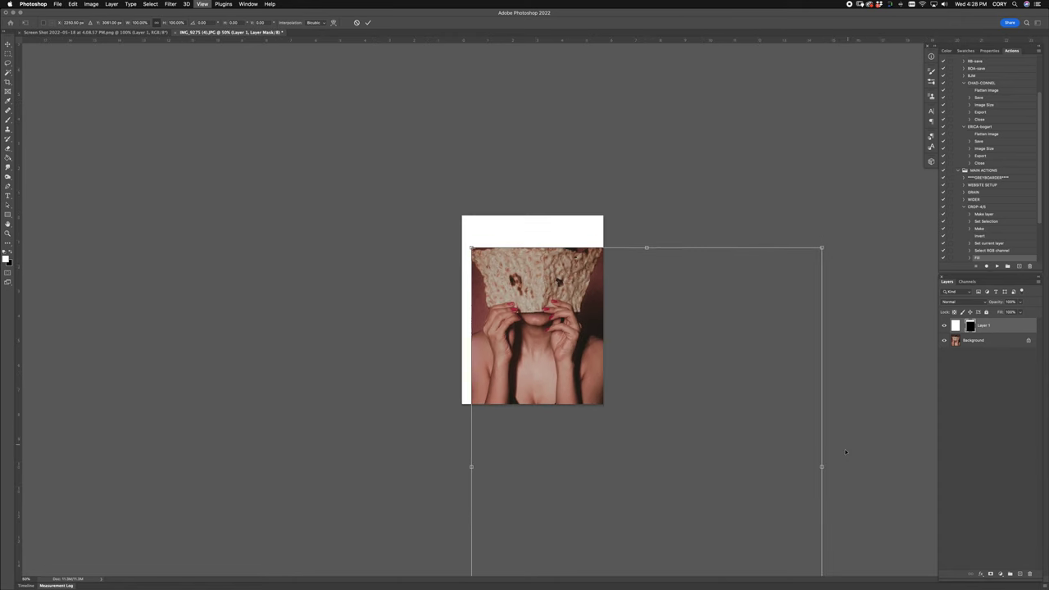
pyautogui.press('super+minus')
pyautogui.press('super+minus')
pyautogui.moveTo(693, 515); pyautogui.dragTo(569, 359)
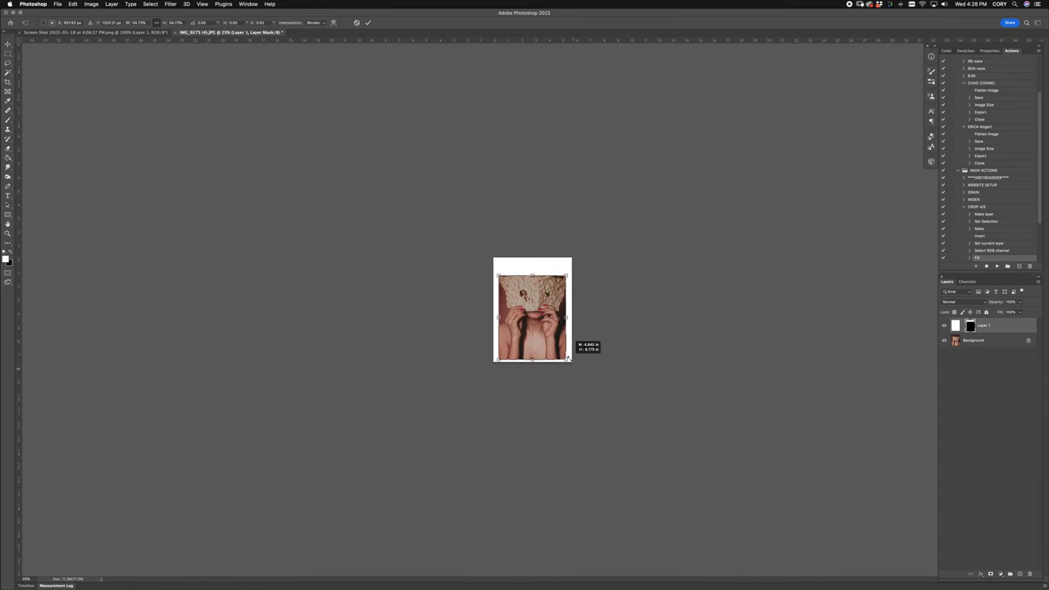
# Resize and nudge the crop frame to about 39% so it includes the flatbread's corners and meets the image's right edge
pyautogui.press('super+plus')
pyautogui.press('super+plus')
pyautogui.press('super+plus')
pyautogui.press('super+plus')
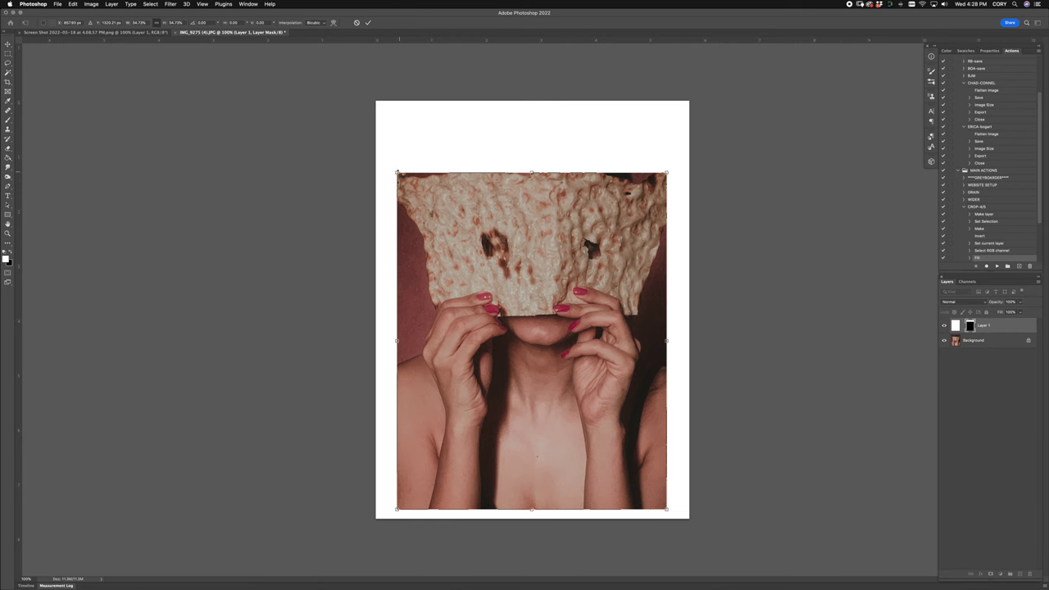
pyautogui.moveTo(397, 173); pyautogui.dragTo(382, 153)
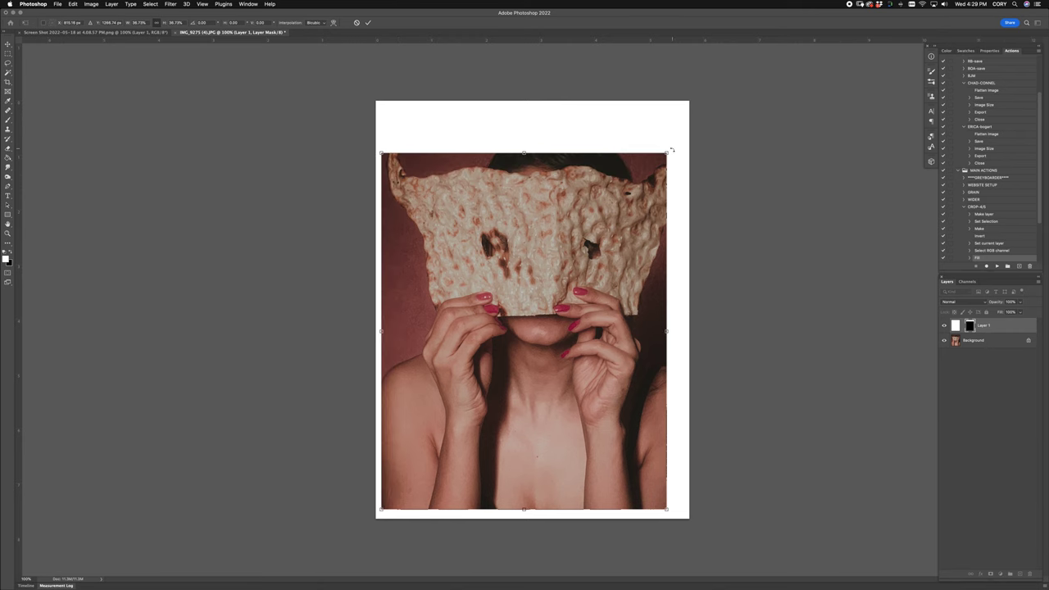
pyautogui.moveTo(671, 150); pyautogui.dragTo(685, 127)
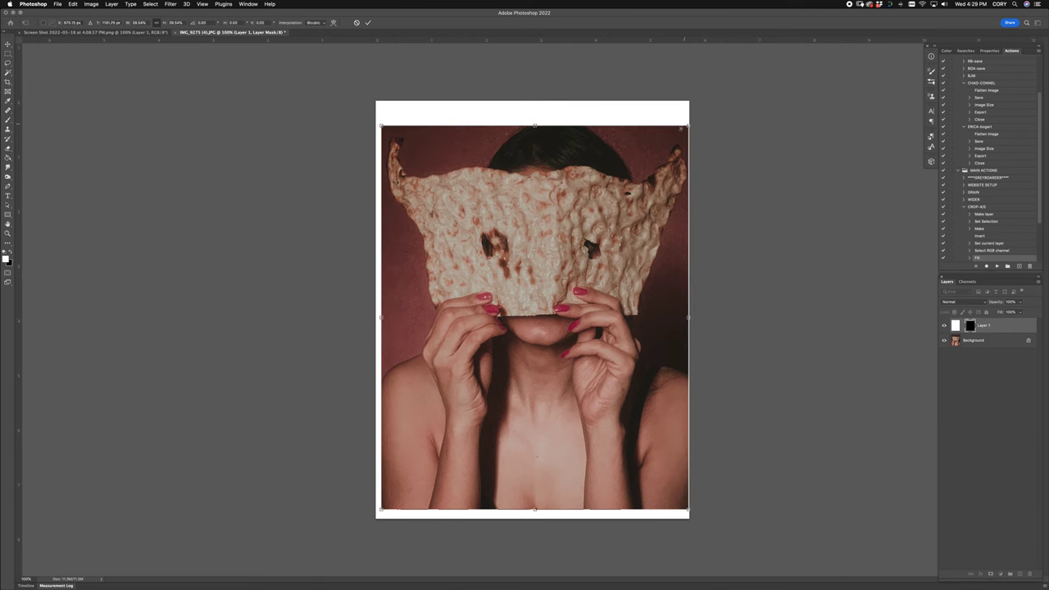
pyautogui.moveTo(599, 206); pyautogui.dragTo(599, 205)
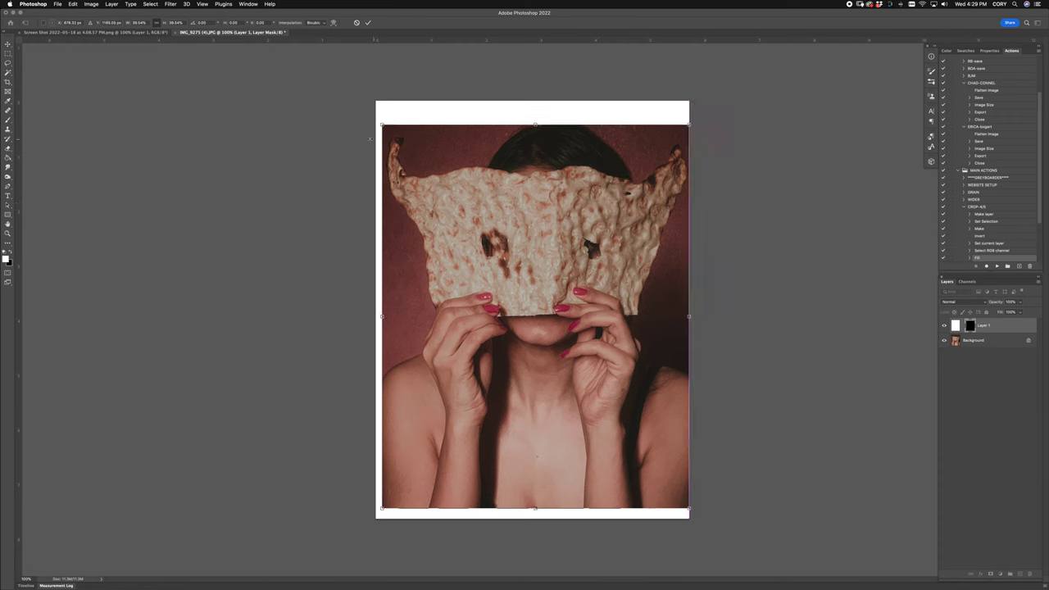
pyautogui.moveTo(382, 508); pyautogui.dragTo(389, 509)
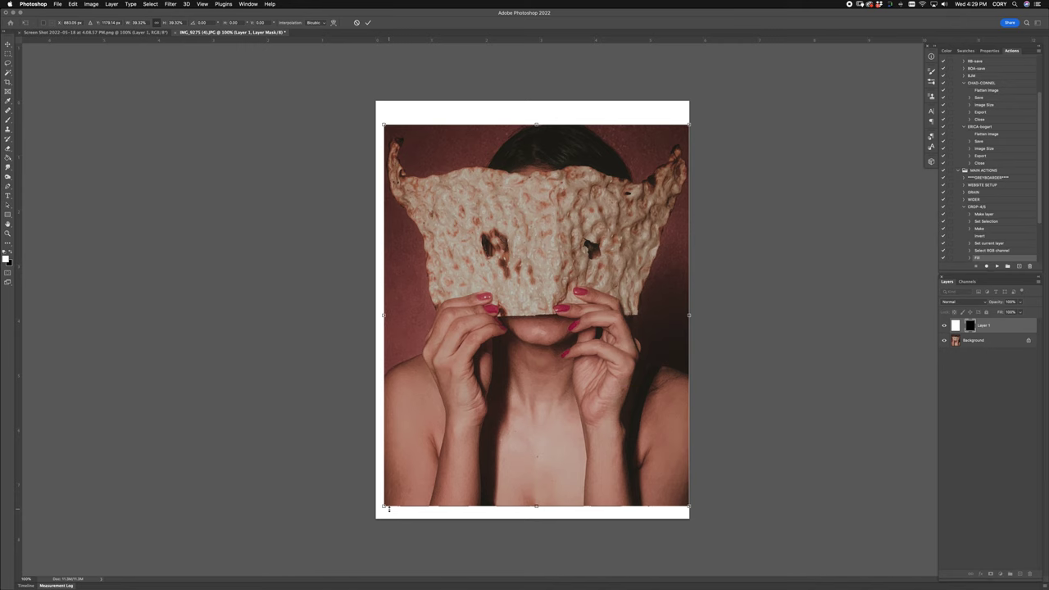
pyautogui.press('Return')
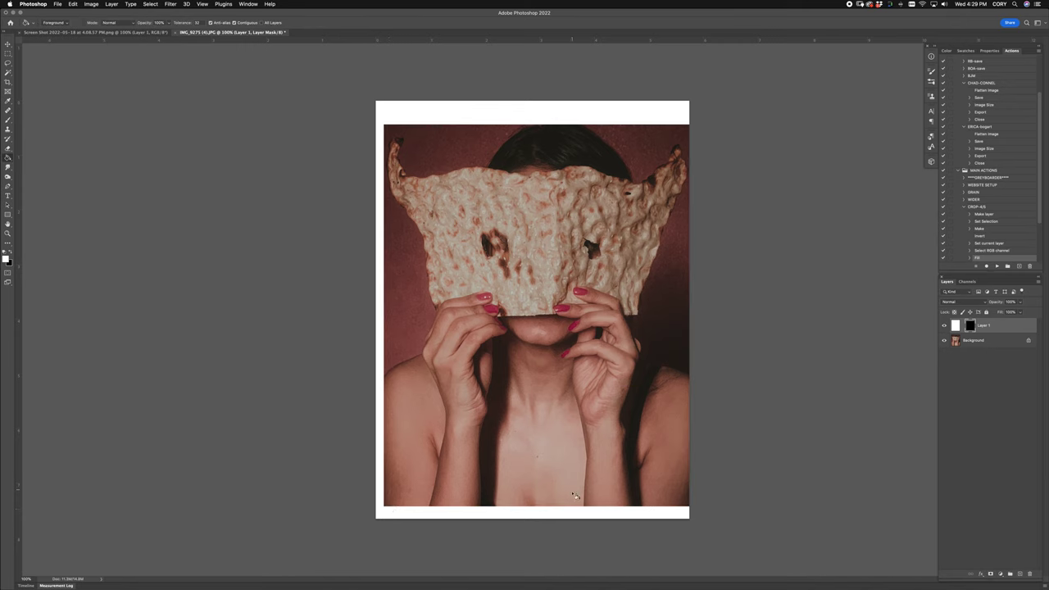
# Place a vertical guide at the centre of the crop frame and duplicate the Background layer
pyautogui.press('super+t')
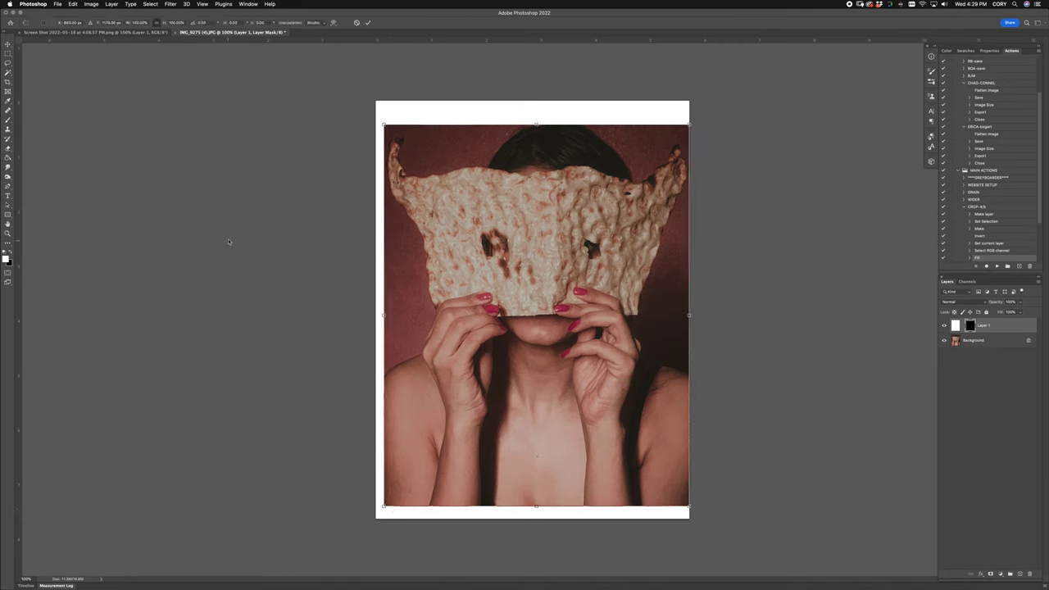
pyautogui.moveTo(19, 245); pyautogui.dragTo(541, 262)
pyautogui.moveTo(968, 344); pyautogui.dragTo(1020, 573)
# Rotate the Background copy slightly counterclockwise and shift it left to centre the subject on the guide
pyautogui.press('super+t')
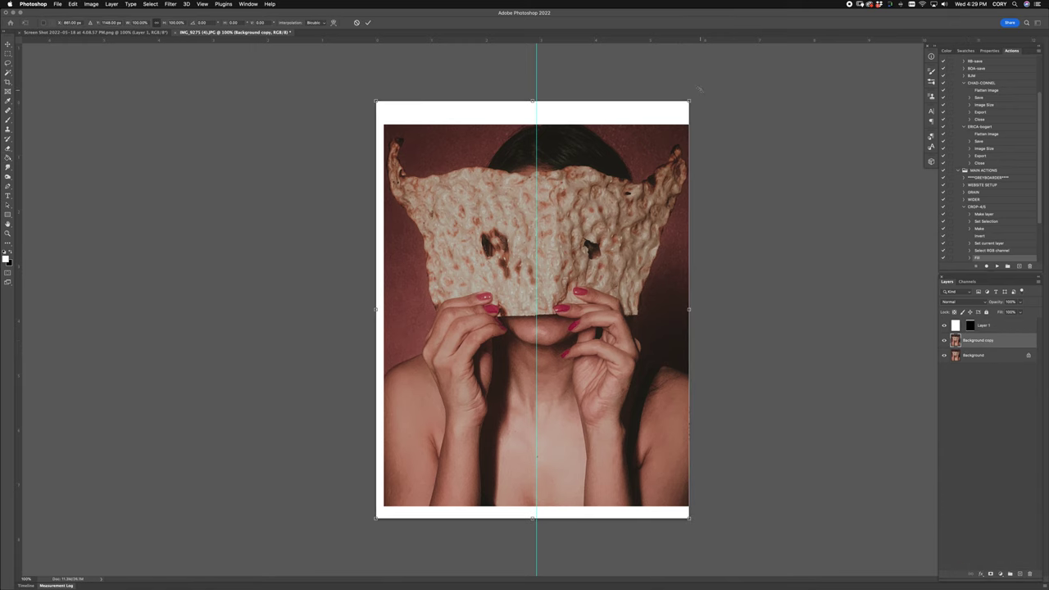
pyautogui.moveTo(699, 89); pyautogui.dragTo(695, 85)
pyautogui.moveTo(634, 214); pyautogui.dragTo(622, 212)
pyautogui.press('Return')
pyautogui.press('g')
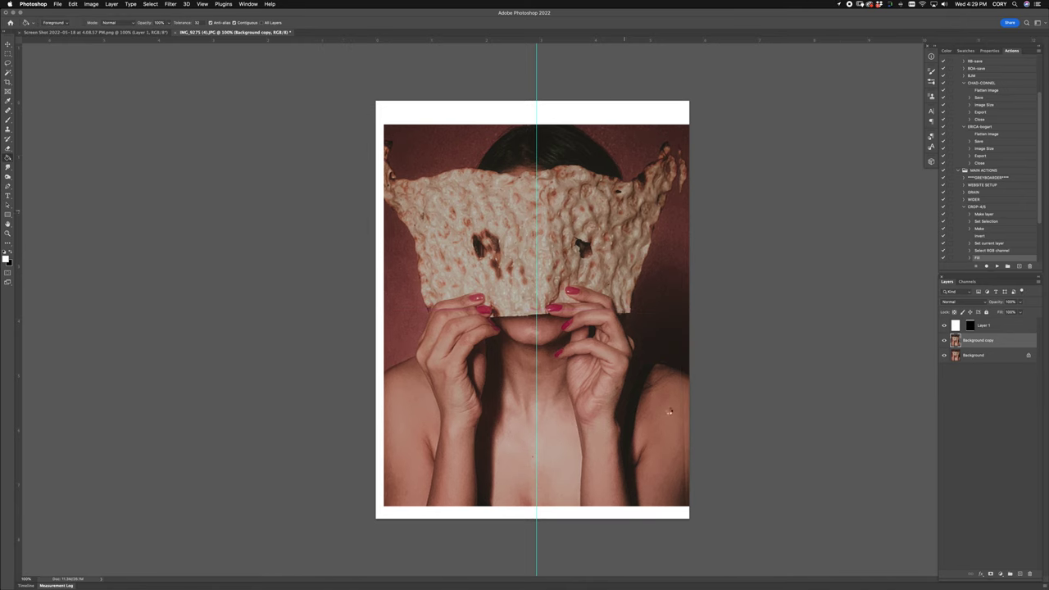
# Warp the right side of the Background copy outward so the image fills the crop frame's right edge
pyautogui.press('super+t')
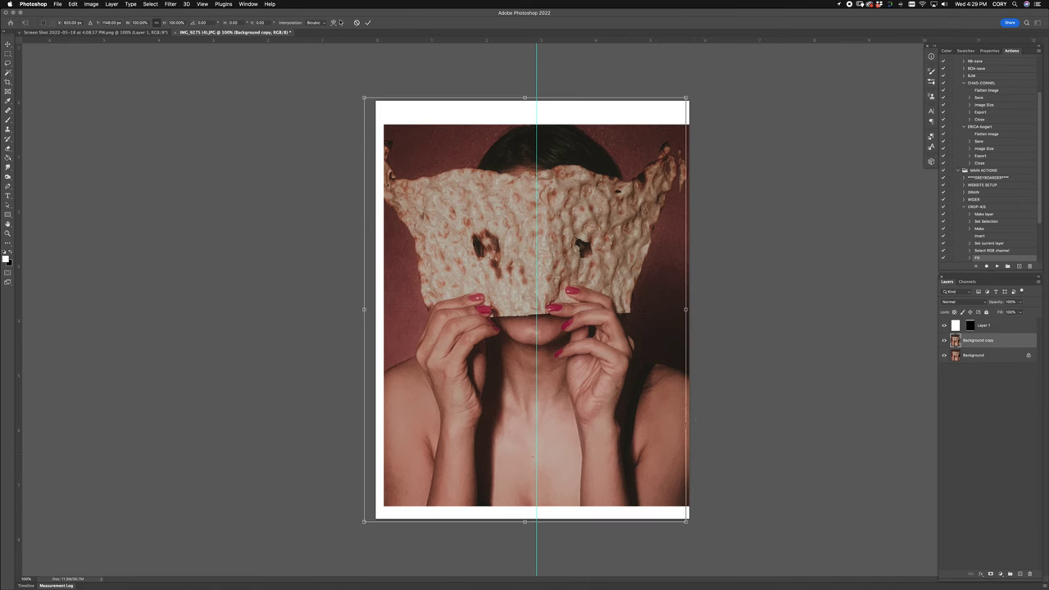
pyautogui.click(333, 22)
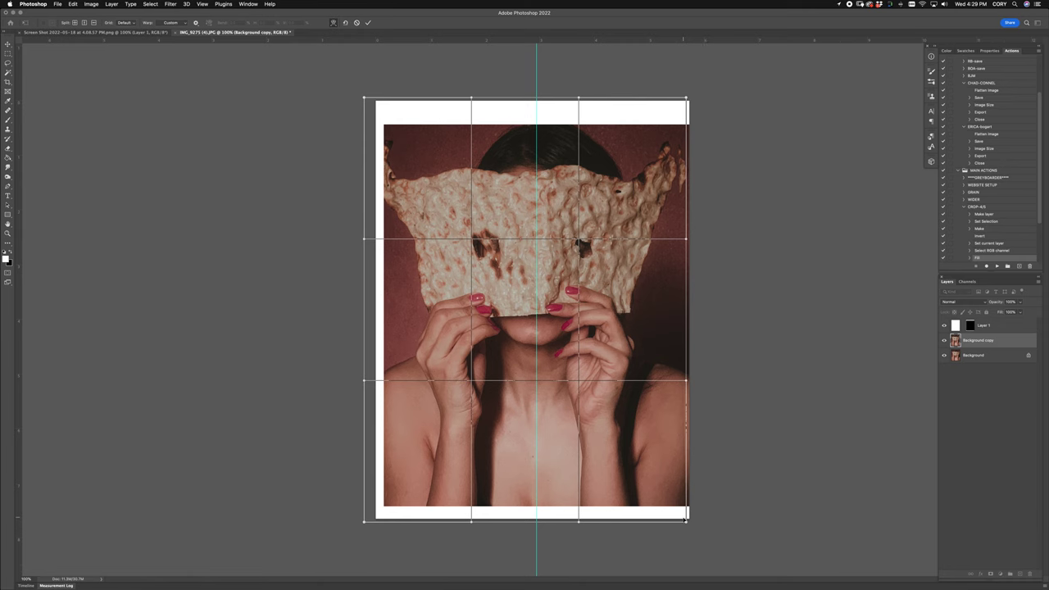
pyautogui.moveTo(686, 519); pyautogui.dragTo(690, 521)
pyautogui.moveTo(681, 351); pyautogui.dragTo(684, 342)
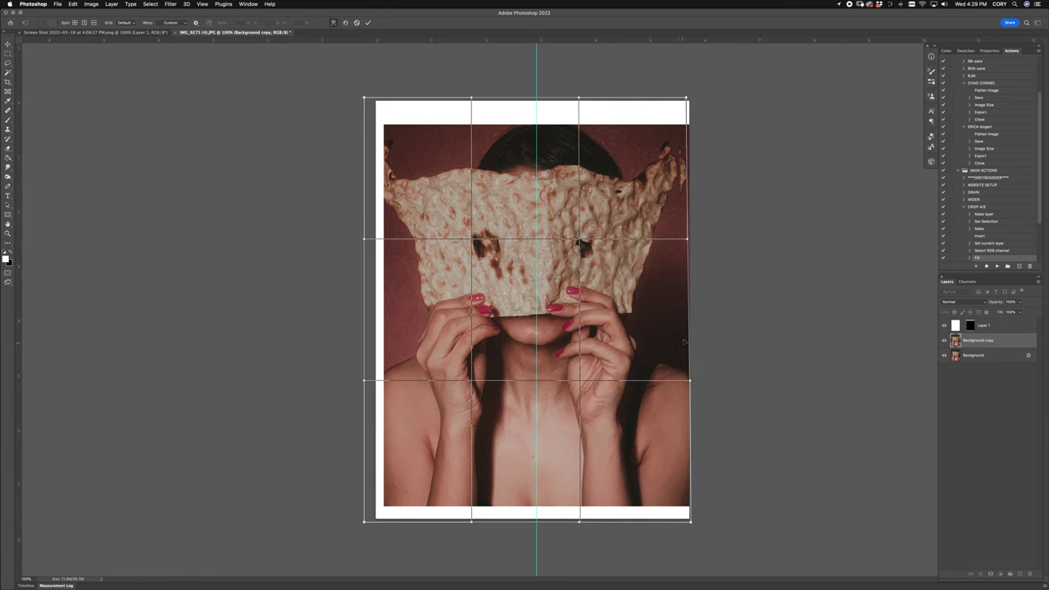
pyautogui.moveTo(680, 205); pyautogui.dragTo(689, 194)
pyautogui.moveTo(684, 107); pyautogui.dragTo(697, 104)
pyautogui.press('Return')
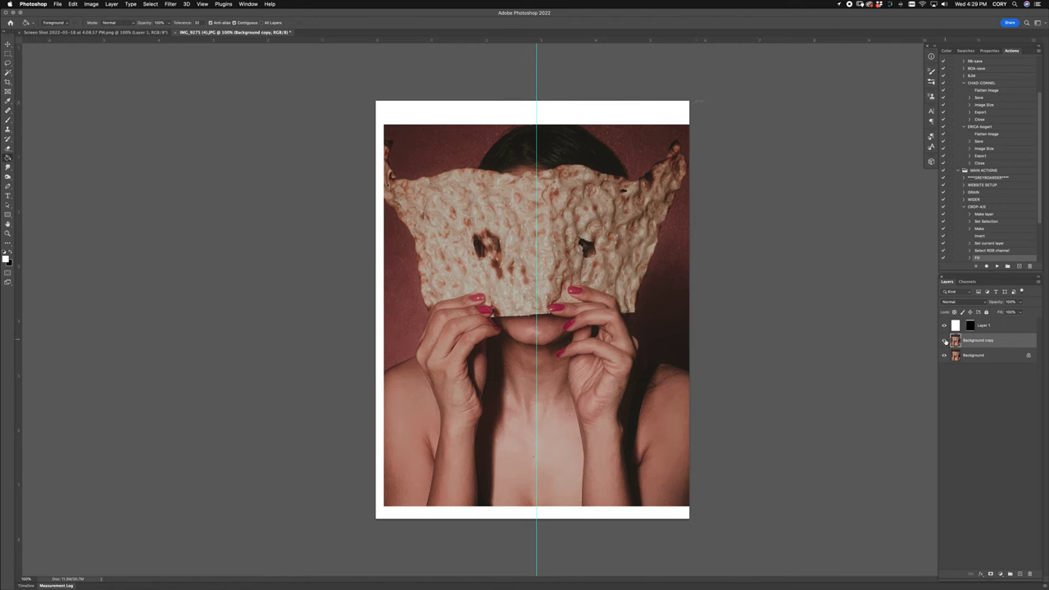
pyautogui.press('super+t')
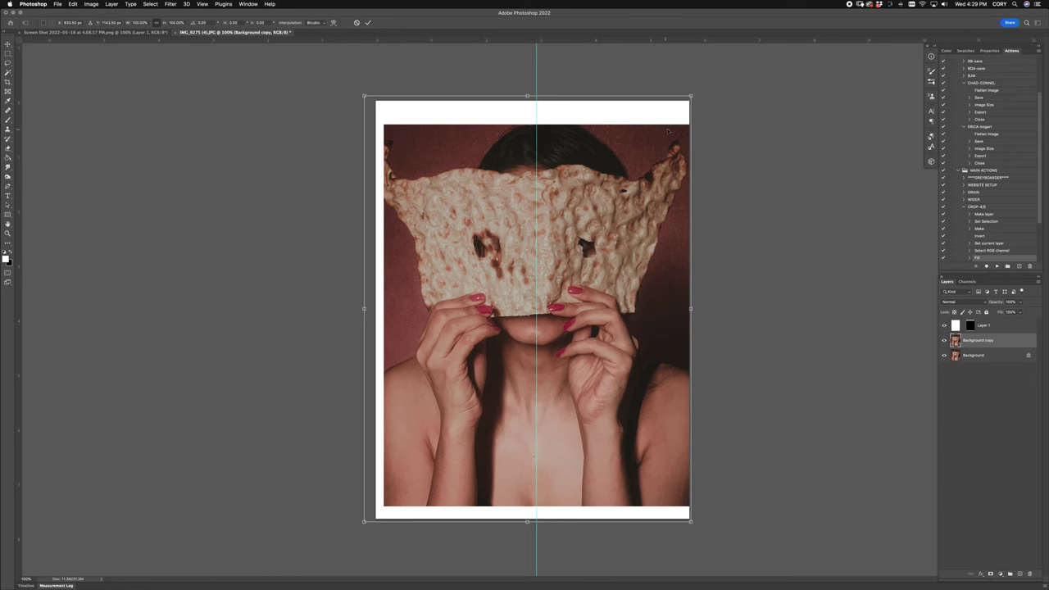
pyautogui.moveTo(680, 109); pyautogui.dragTo(645, 223)
pyautogui.press('super+z')
pyautogui.click(334, 23)
pyautogui.press('super+z')
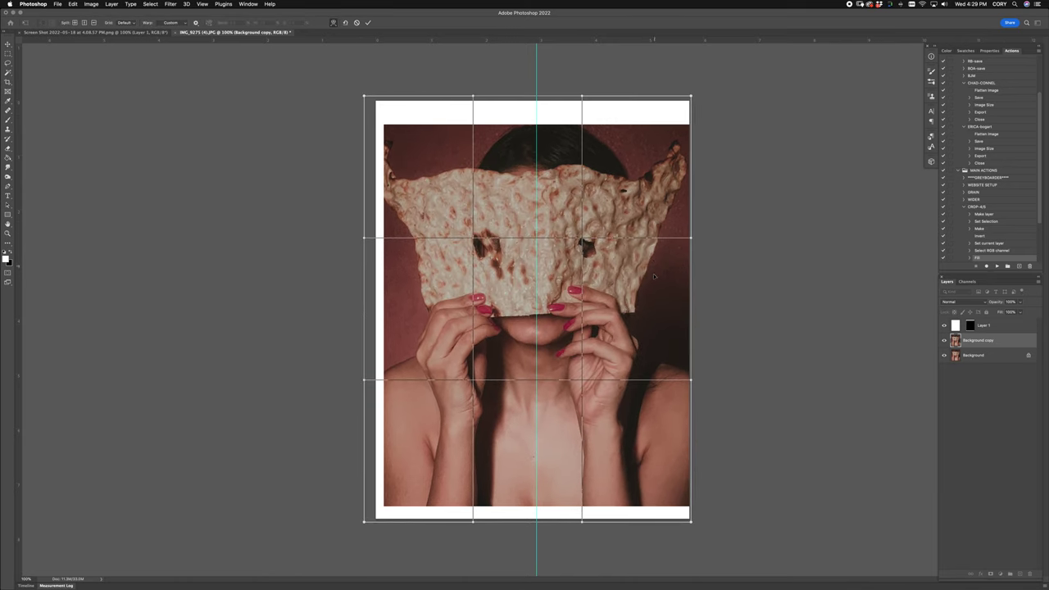
pyautogui.press('Escape')
pyautogui.press('g')
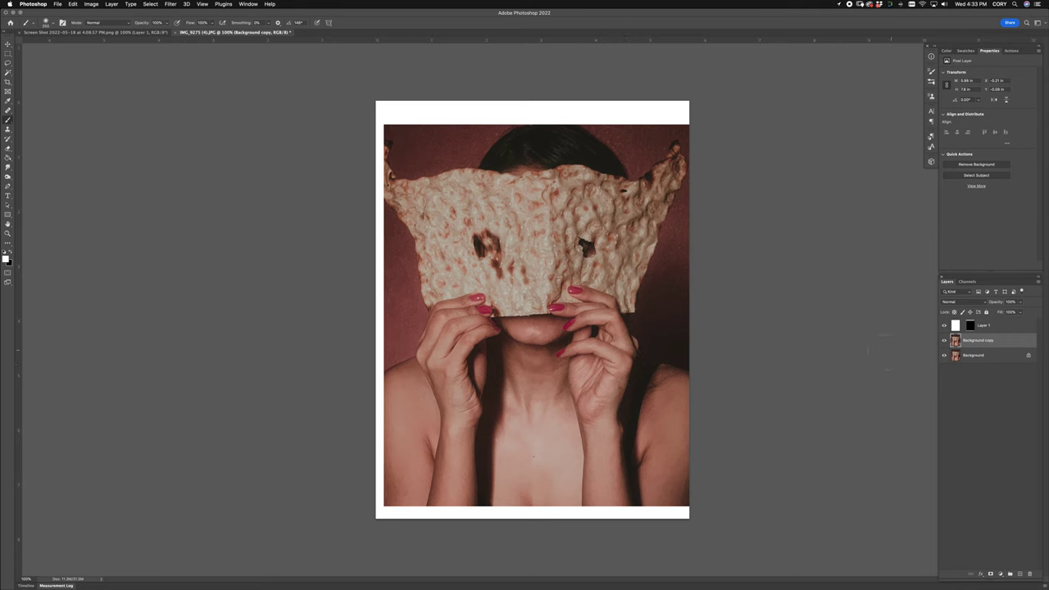
# Add a new layer above Background copy and clone clean skin and shadow over the dark hairs along the shoulder's inner edge
pyautogui.press('super+shift+n')
pyautogui.press('Return')
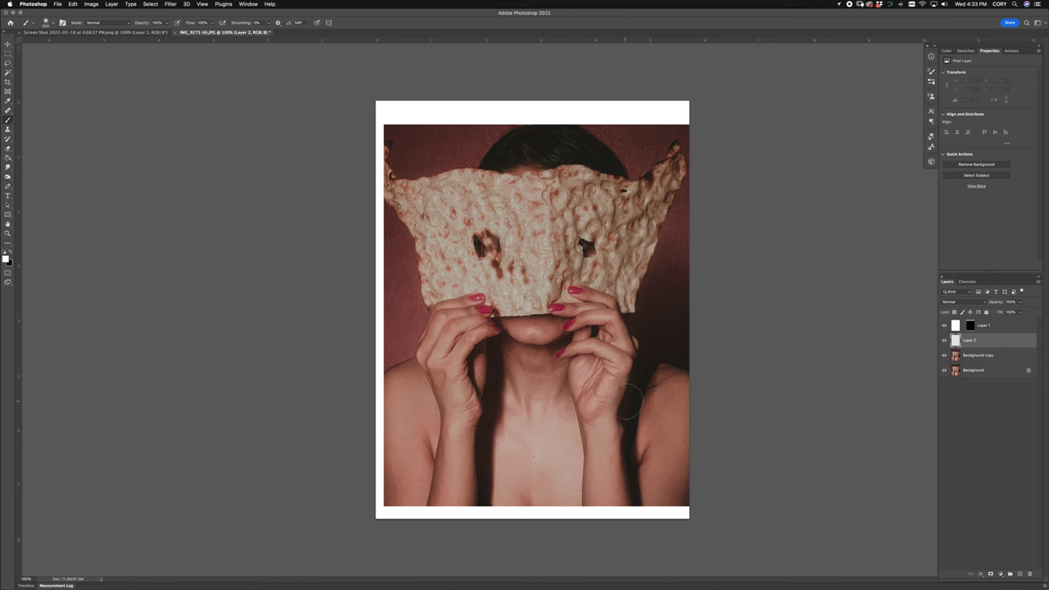
pyautogui.press('super+equal')
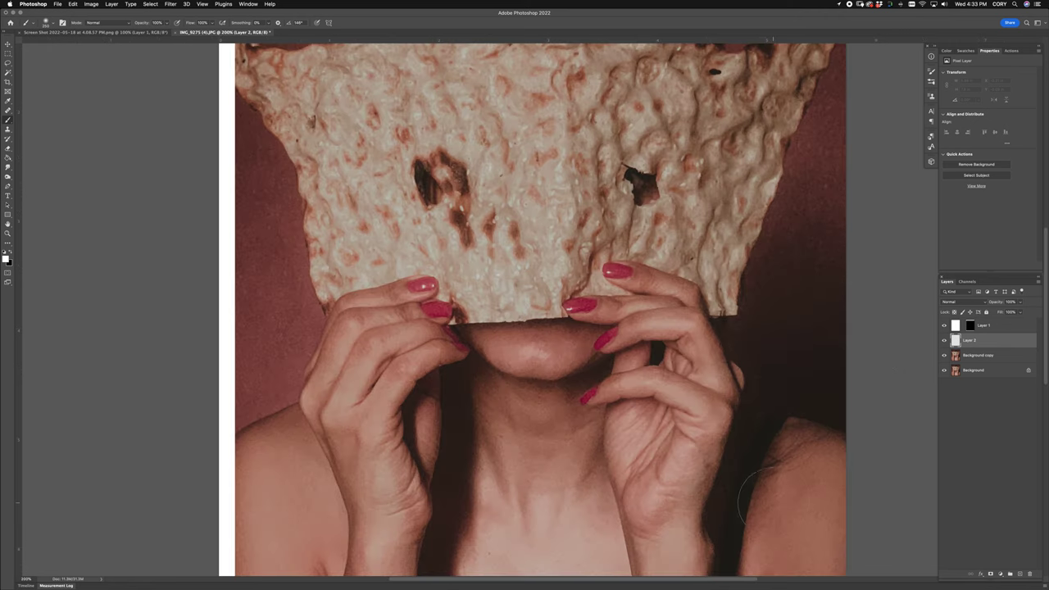
pyautogui.scroll(-3, 762, 426)
pyautogui.scroll(-1, 763, 426)
pyautogui.press('s')
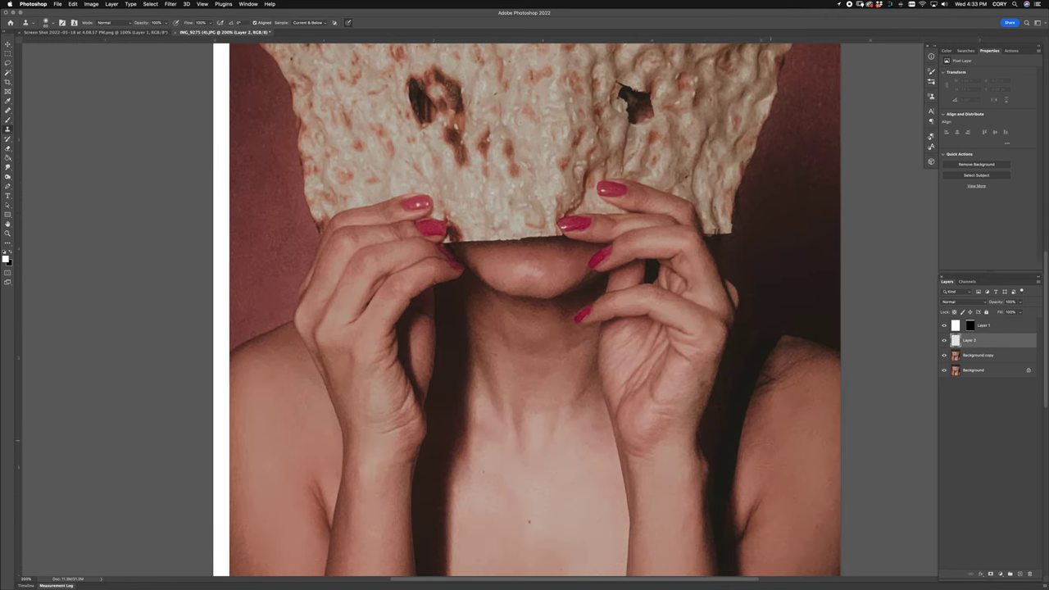
pyautogui.scroll(3, 770, 432)
pyautogui.keyDown('alt'); pyautogui.click(763, 419); pyautogui.keyUp('alt')
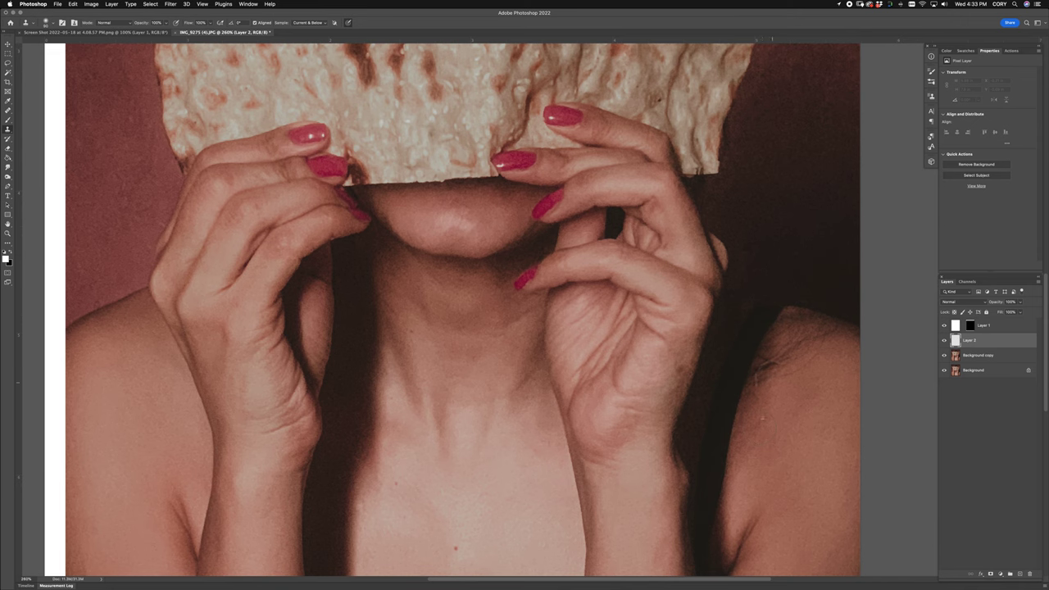
pyautogui.moveTo(770, 377)
pyautogui.mouseDown()
pyautogui.moveTo(772, 342)
pyautogui.moveTo(747, 398)
pyautogui.mouseUp()
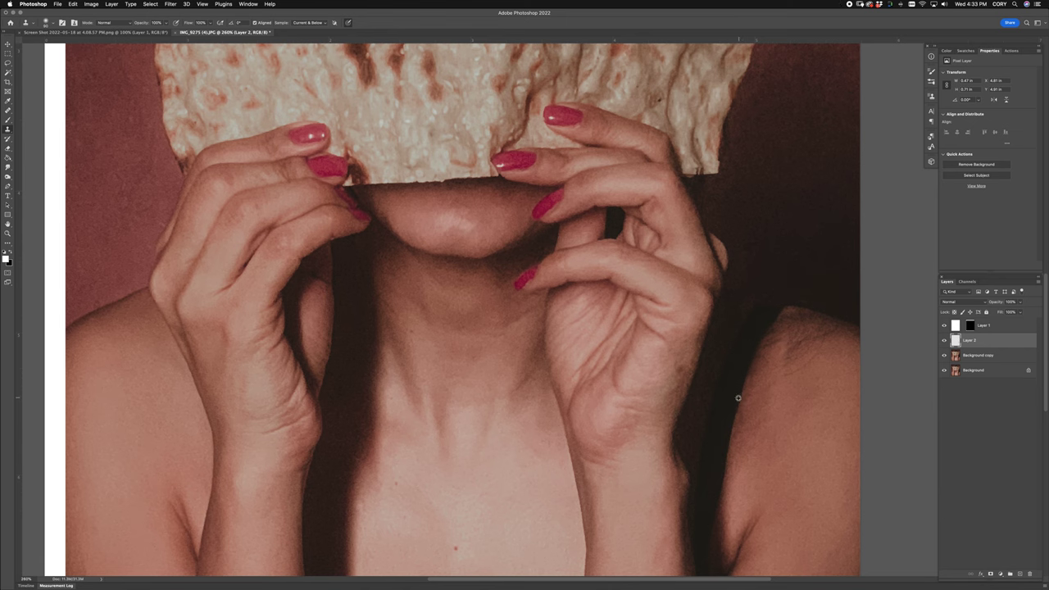
pyautogui.keyDown('alt'); pyautogui.click(742, 395); pyautogui.keyUp('alt')
pyautogui.moveTo(746, 361); pyautogui.dragTo(739, 454)
# Heal the remaining hairs and uneven texture on top of the shoulder with the Healing Brush
pyautogui.press('j')
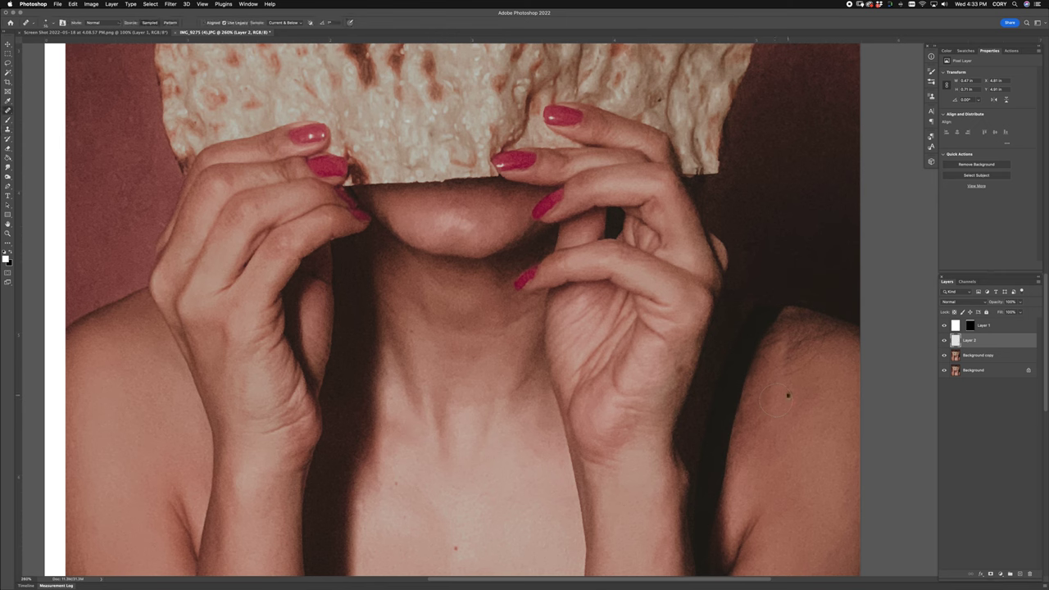
pyautogui.click(789, 395)
pyautogui.moveTo(787, 345)
pyautogui.mouseDown()
pyautogui.moveTo(809, 422)
pyautogui.moveTo(815, 359)
pyautogui.moveTo(851, 368)
pyautogui.moveTo(859, 358)
pyautogui.moveTo(817, 359)
pyautogui.moveTo(804, 332)
pyautogui.moveTo(767, 350)
pyautogui.moveTo(834, 375)
pyautogui.moveTo(843, 341)
pyautogui.mouseUp()
pyautogui.click(801, 330)
pyautogui.keyDown('alt'); pyautogui.click(773, 402); pyautogui.keyUp('alt')
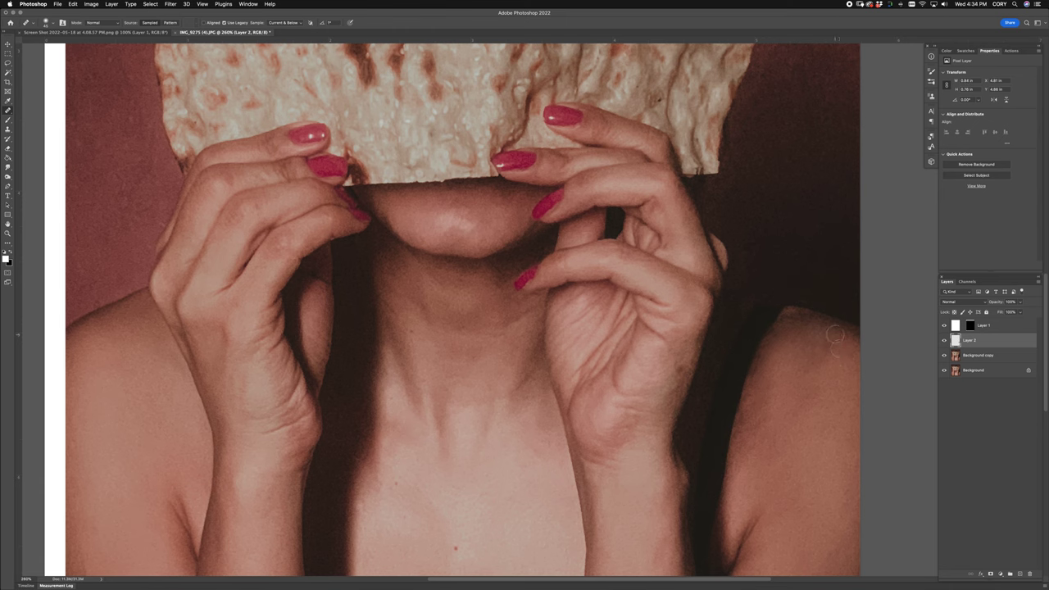
pyautogui.keyDown('alt'); pyautogui.click(777, 361); pyautogui.keyUp('alt')
# Lower the Clone Stamp opacity to 9% and blend the skin tones over the shoulder and down the arm's edge
pyautogui.press('s')
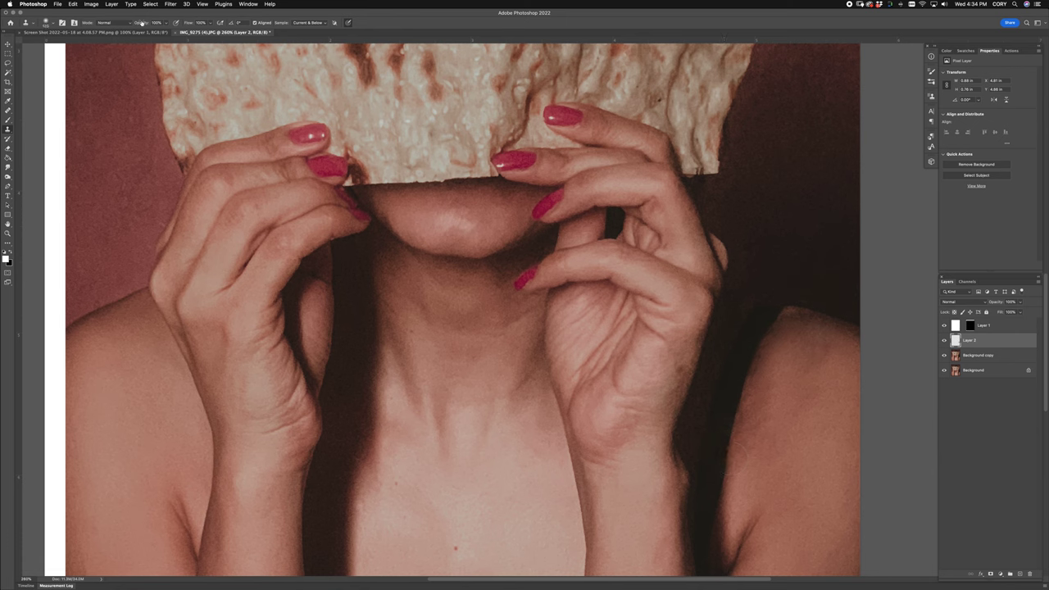
pyautogui.moveTo(140, 23); pyautogui.dragTo(130, 30)
pyautogui.moveTo(803, 345); pyautogui.dragTo(775, 345)
pyautogui.moveTo(829, 368); pyautogui.dragTo(821, 363)
pyautogui.moveTo(813, 347)
pyautogui.mouseDown()
pyautogui.moveTo(823, 351)
pyautogui.moveTo(769, 361)
pyautogui.moveTo(778, 356)
pyautogui.moveTo(731, 414)
pyautogui.moveTo(722, 483)
pyautogui.moveTo(718, 455)
pyautogui.mouseUp()
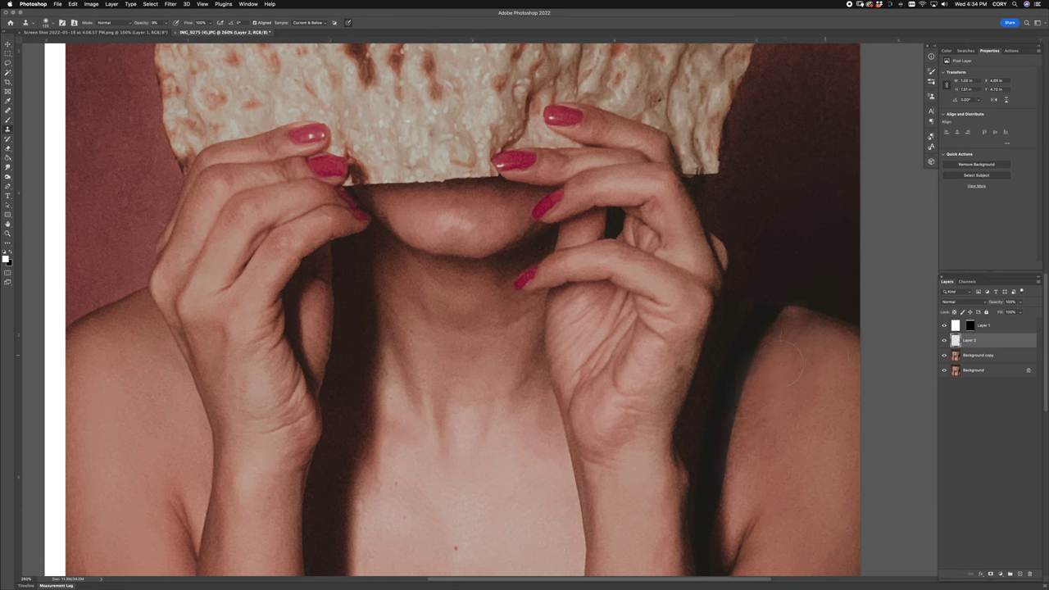
# Erase the cloned overspill around the shoulder's outline on Layer 2, adjusting the eraser size as needed
pyautogui.press('e')
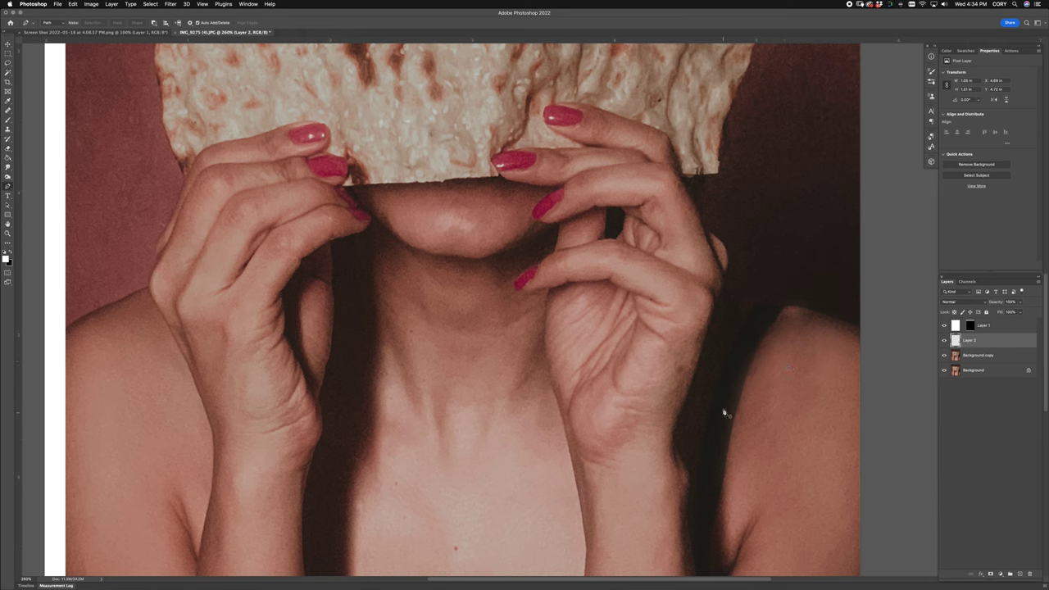
pyautogui.press('[')
pyautogui.press('[')
pyautogui.press('[')
pyautogui.press('[')
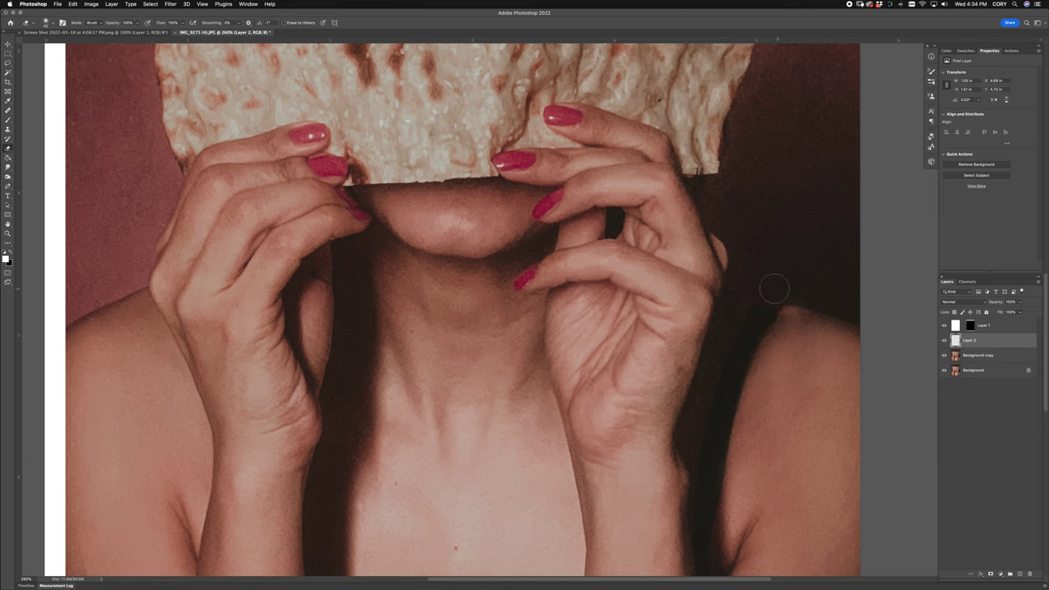
pyautogui.press(']')
pyautogui.press(']')
pyautogui.press('super+minus')
pyautogui.press('super+minus')
pyautogui.press('super+minus')
pyautogui.press('super+minus')
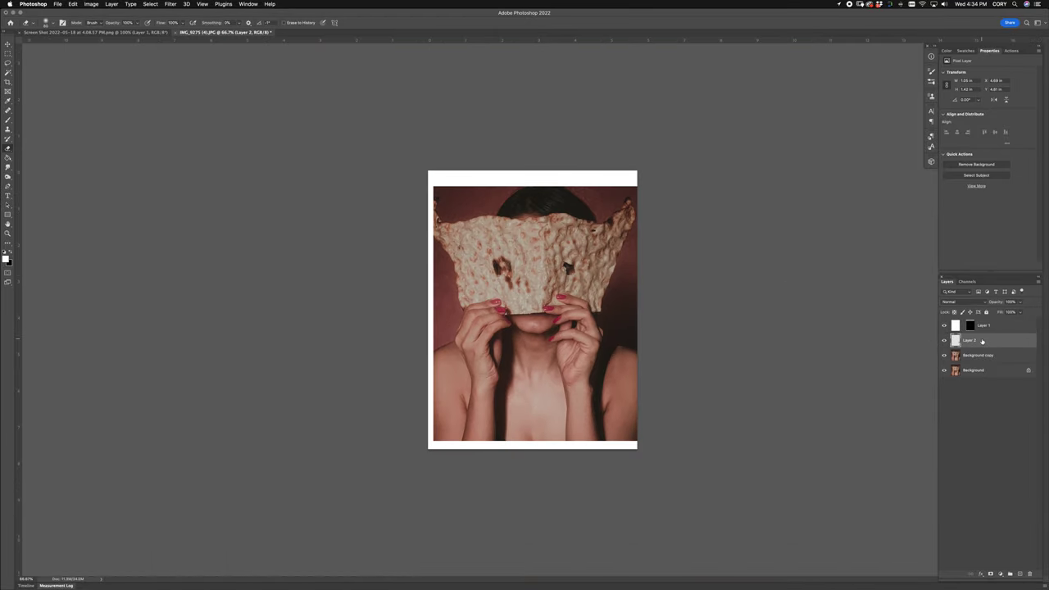
# Create a new neutral-gray layer in Soft Light mode above Layer 2
pyautogui.press('super+shift+n')
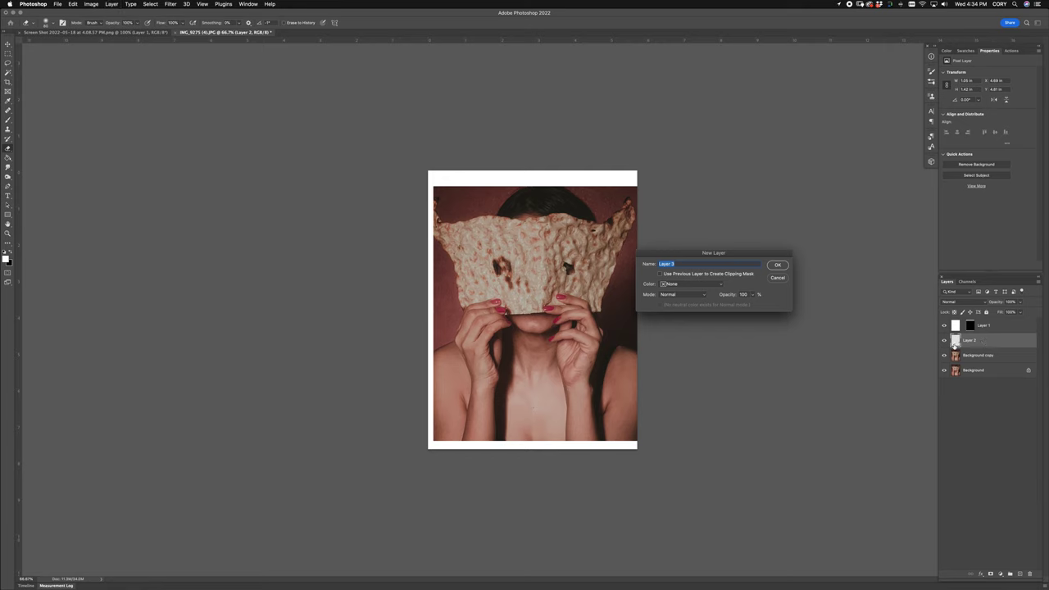
pyautogui.click(682, 294)
pyautogui.click(680, 387)
pyautogui.click(777, 265)
# Burn and dodge the shoulder and arm edge on the Soft Light layer using a small brush
pyautogui.press('o')
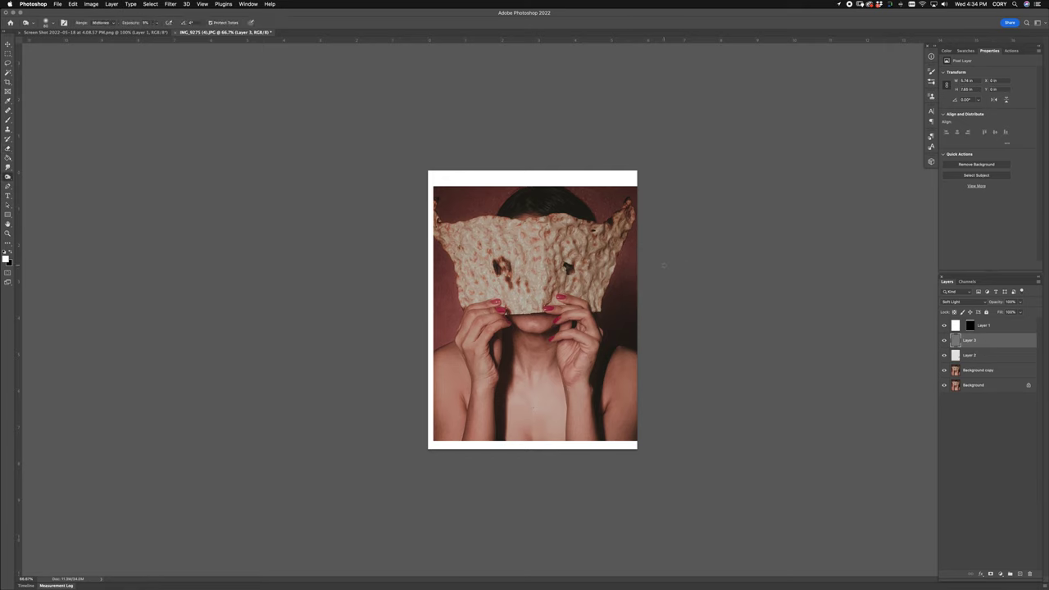
pyautogui.press('super+equal')
pyautogui.press('super+equal')
pyautogui.moveTo(691, 390); pyautogui.dragTo(551, 314)
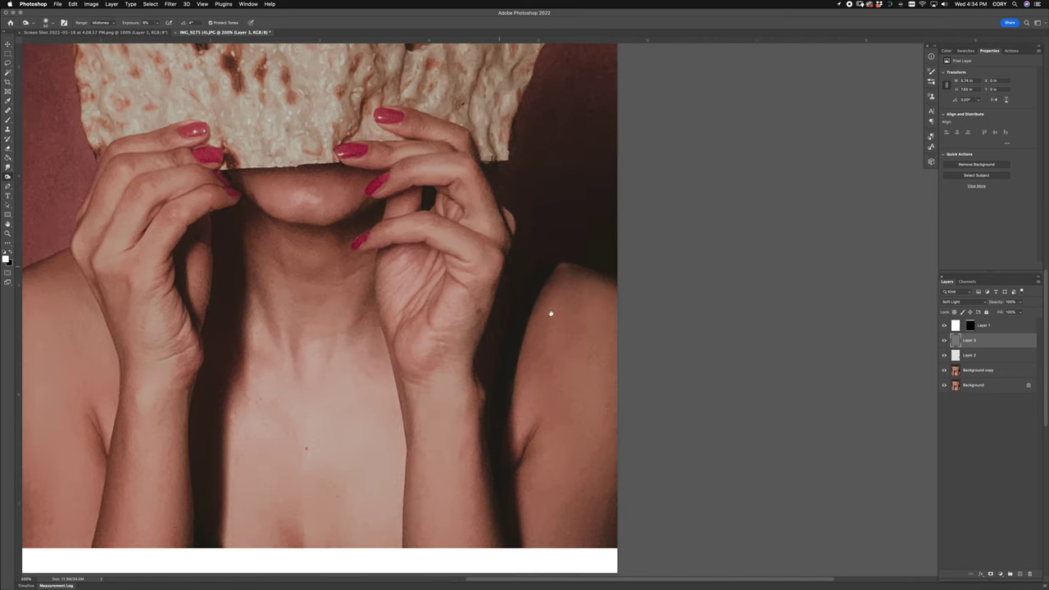
pyautogui.press('[')
pyautogui.press('[')
pyautogui.press('[')
pyautogui.press('[')
pyautogui.press('[')
pyautogui.press('[')
pyautogui.press('[')
pyautogui.rightClick(7, 176)
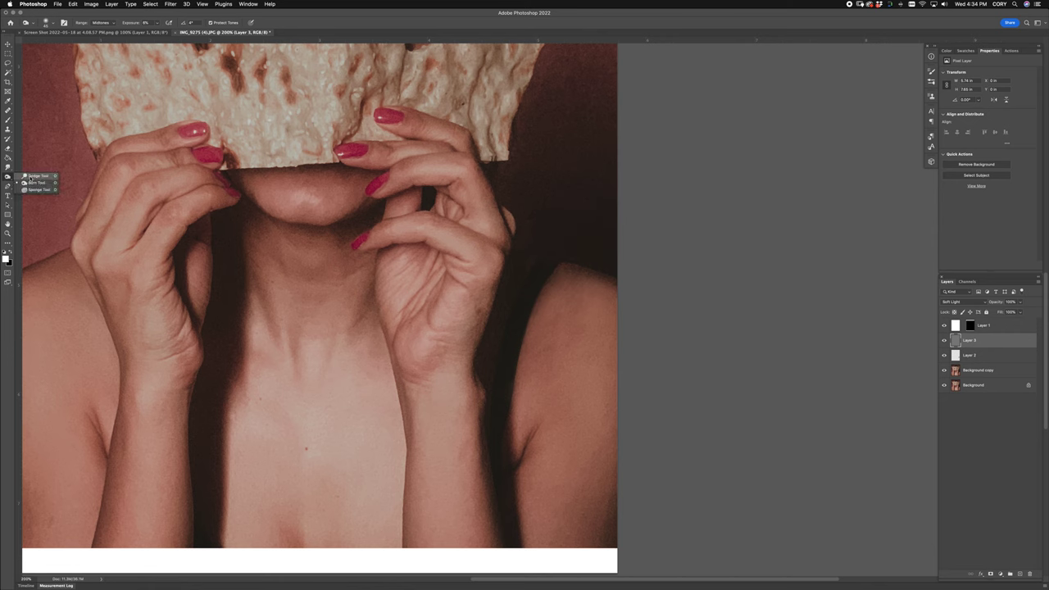
pyautogui.click(37, 183)
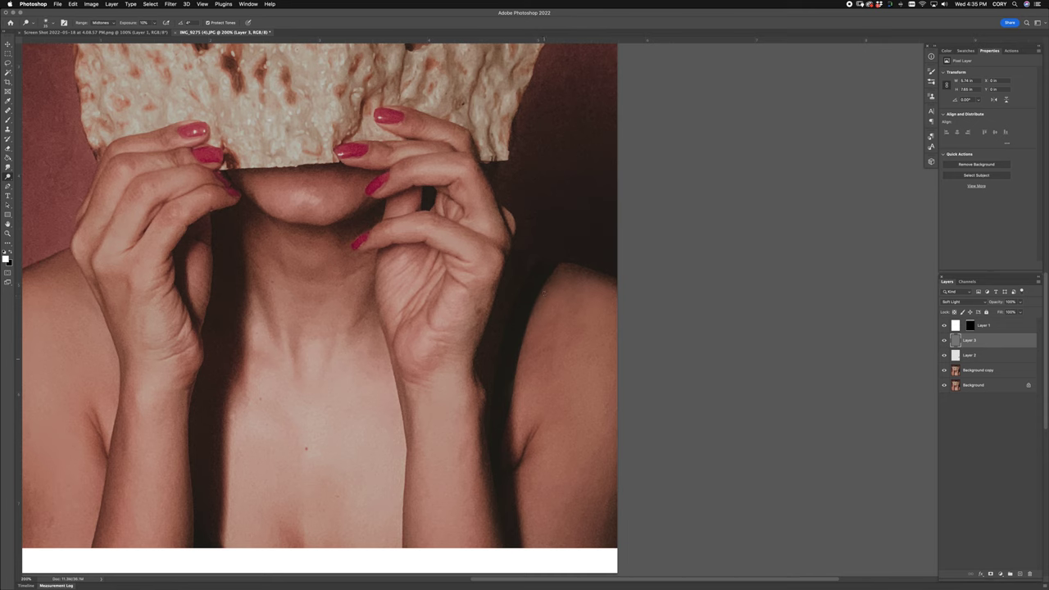
# Add another new layer and heal the shoulder's inner edge and the skin creases on the neck
pyautogui.press('super+shift+alt+n')
pyautogui.press('j')
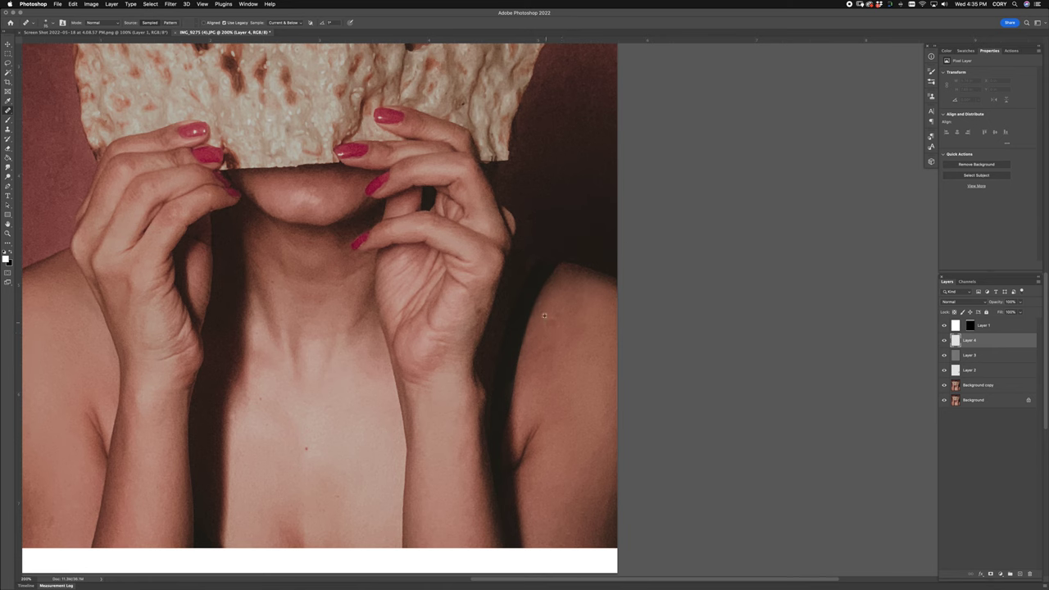
pyautogui.moveTo(542, 303); pyautogui.dragTo(540, 318)
pyautogui.moveTo(294, 284); pyautogui.dragTo(306, 285)
pyautogui.press('super+minus')
pyautogui.press('super+minus')
pyautogui.press('super+equal')
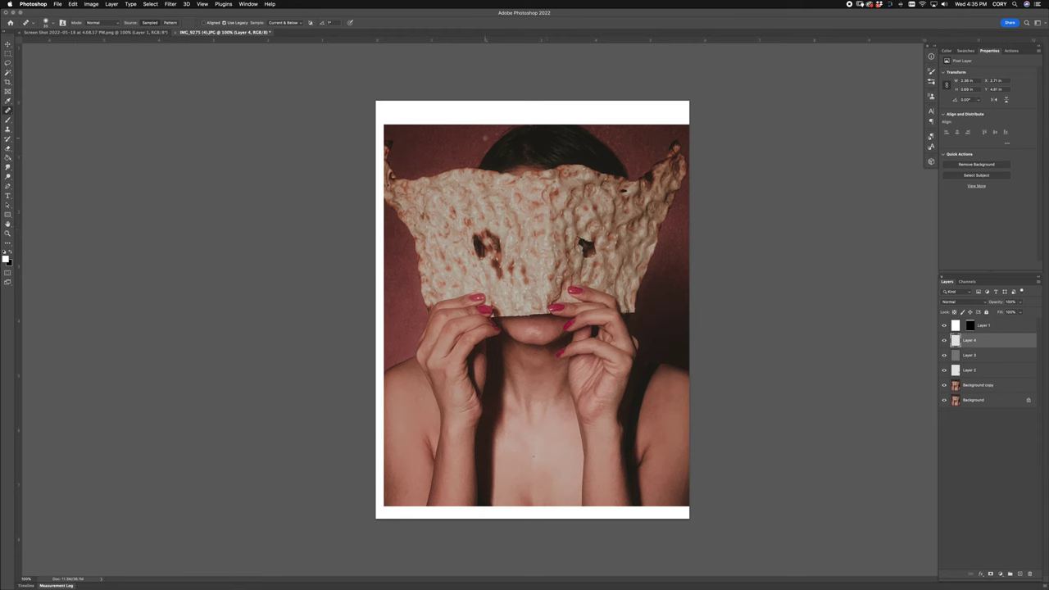
# Add a new layer and clone the red background at 100% opacity over blemishes around the hair, and set up the Eraser for cleanup
pyautogui.press('s')
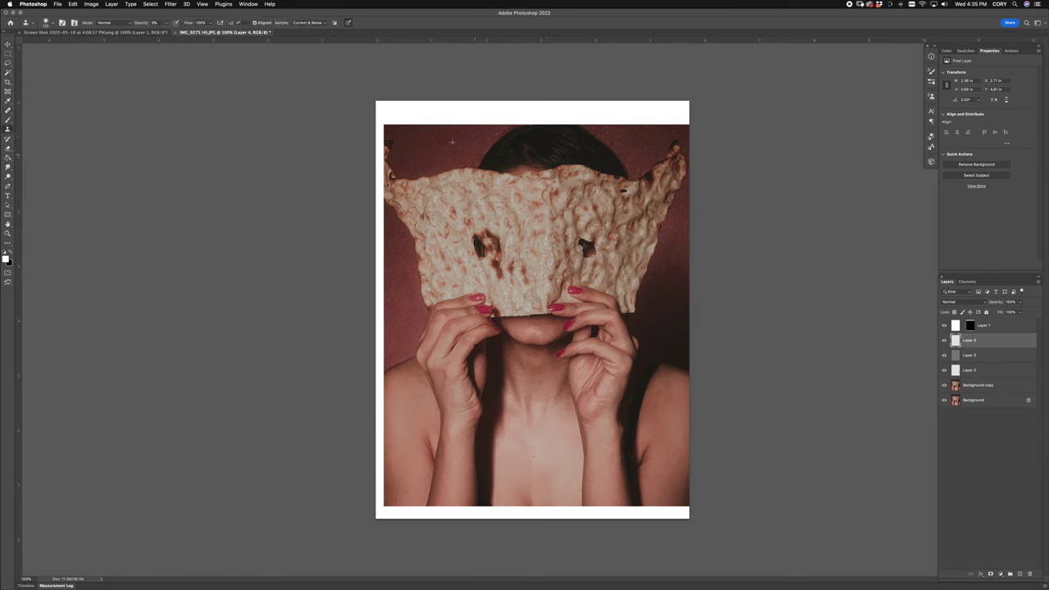
pyautogui.press('super+shift+n')
pyautogui.press('Return')
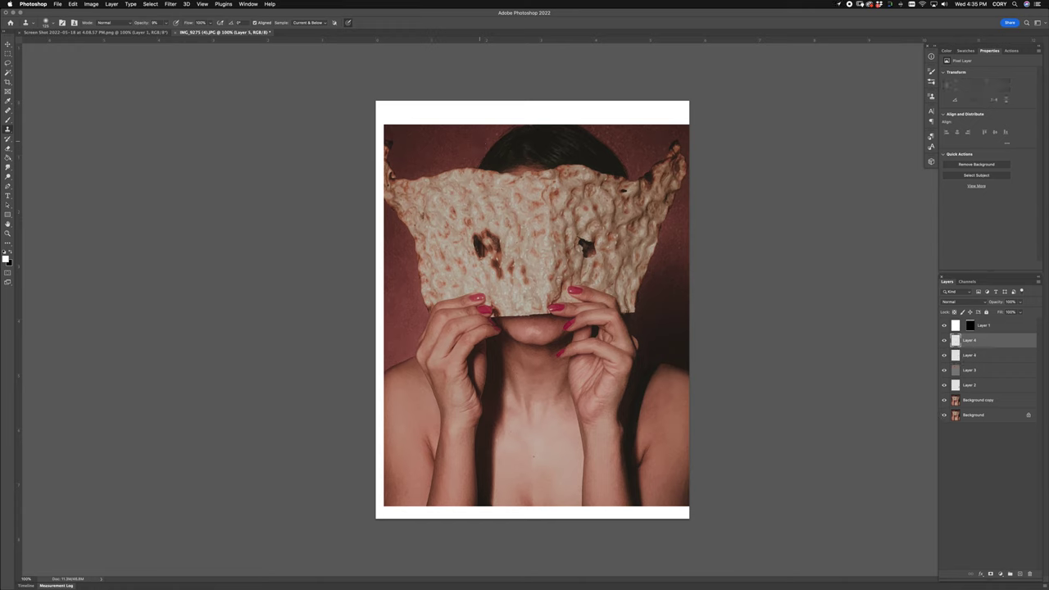
pyautogui.keyDown('alt'); pyautogui.click(448, 143); pyautogui.keyUp('alt')
pyautogui.press('0')
pyautogui.moveTo(498, 129); pyautogui.dragTo(520, 122)
pyautogui.moveTo(620, 143); pyautogui.dragTo(588, 115)
pyautogui.press('e')
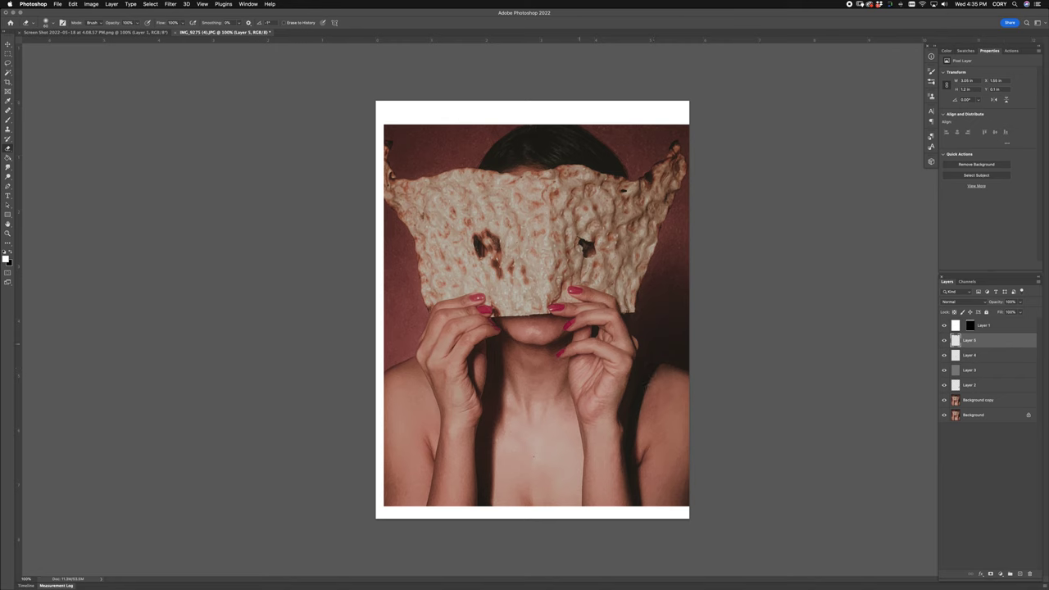
# Switch to the haystack portrait document and run the CROP-4/5 action on it
pyautogui.click(105, 33)
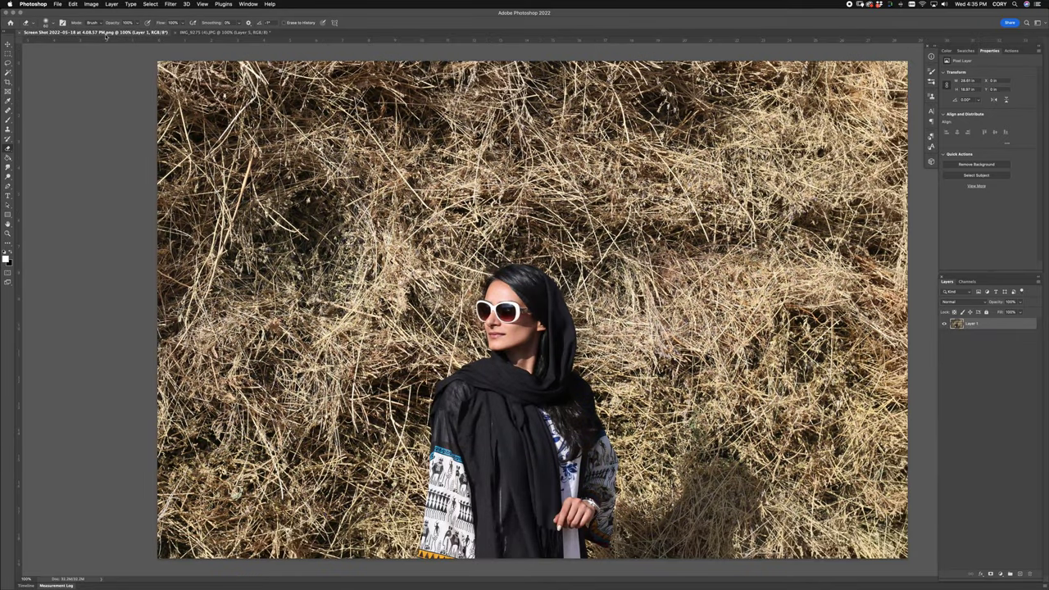
pyautogui.press('super+minus')
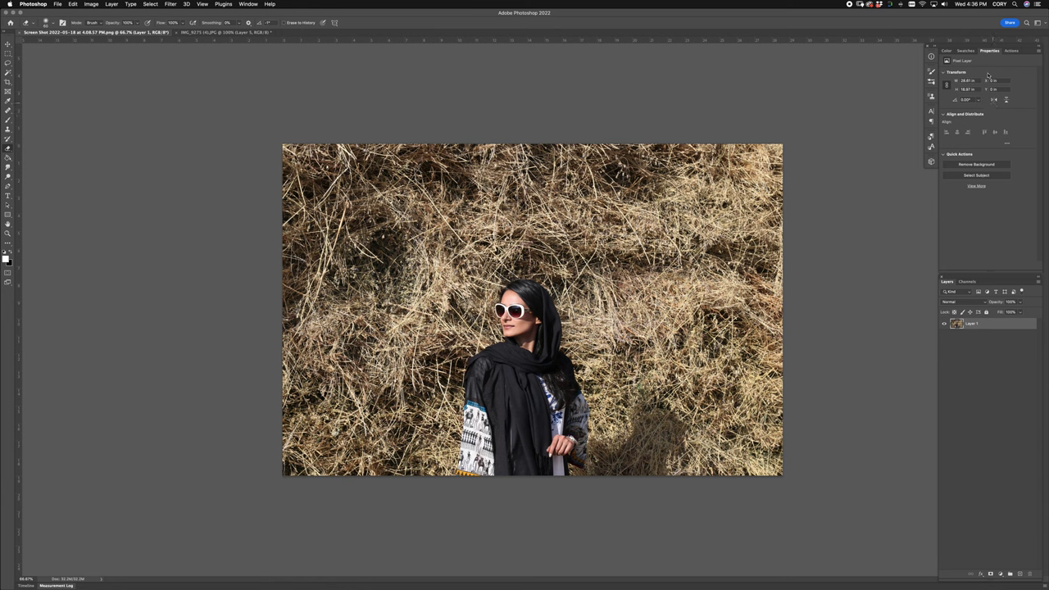
pyautogui.click(1011, 50)
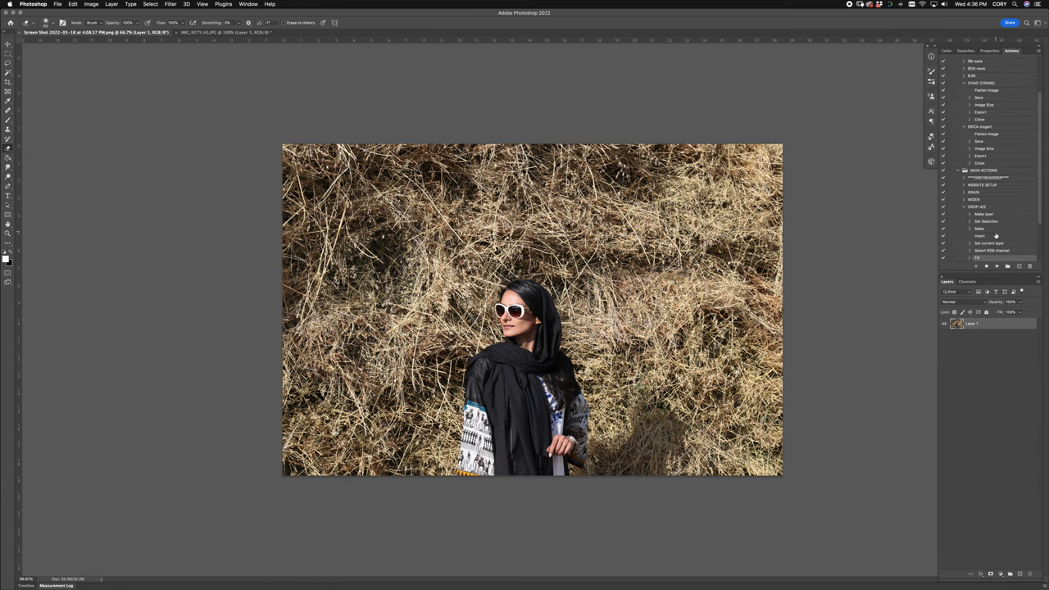
pyautogui.click(976, 207)
pyautogui.click(997, 266)
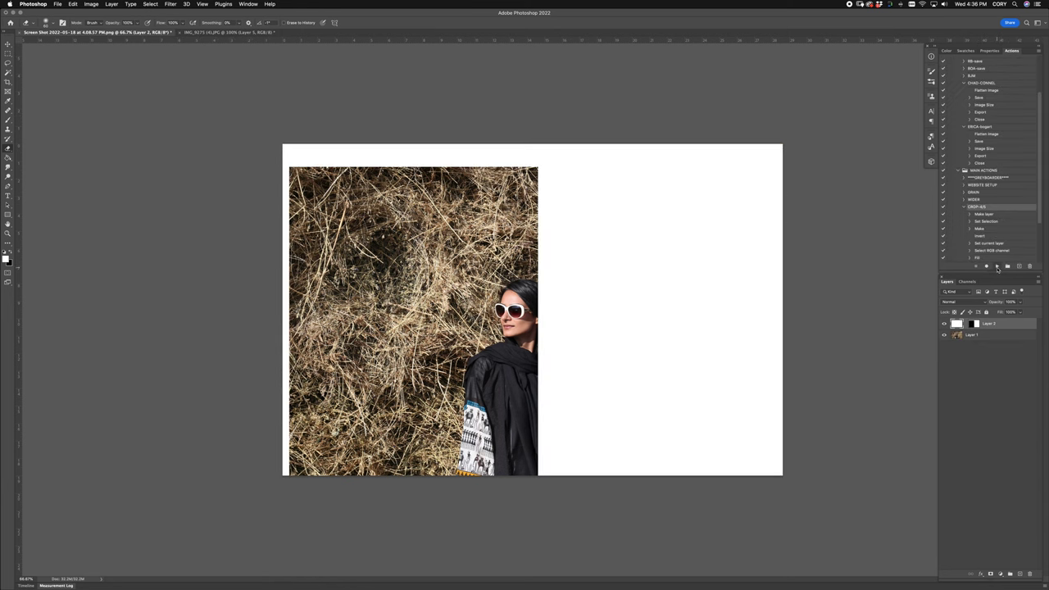
# Move the 4:5 crop frame over the woman in the black headscarf to test the composition, and delete the crop layer
pyautogui.click(973, 324)
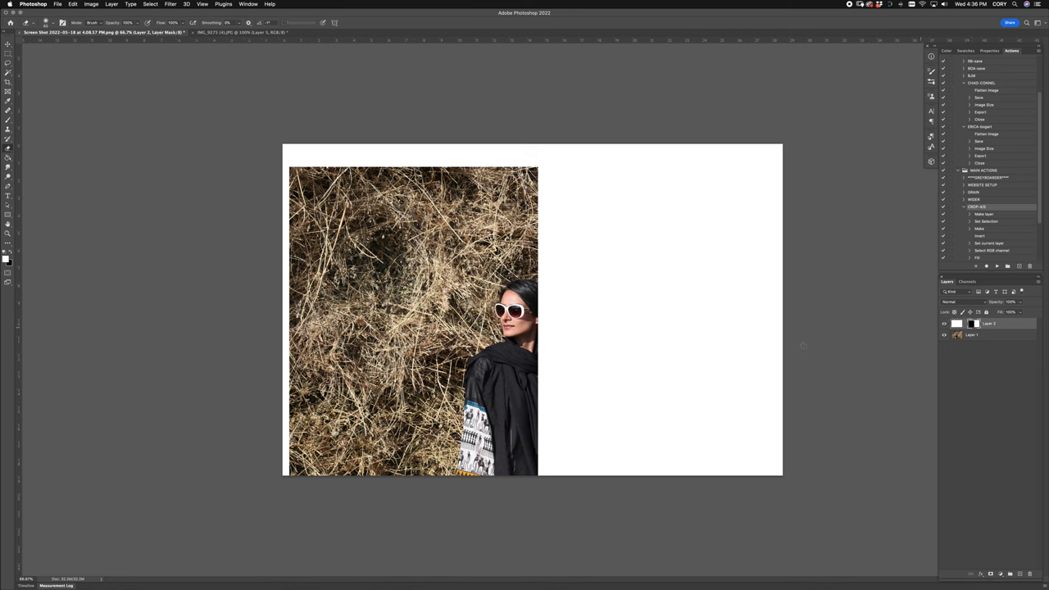
pyautogui.press('super+t')
pyautogui.moveTo(483, 338); pyautogui.dragTo(594, 329)
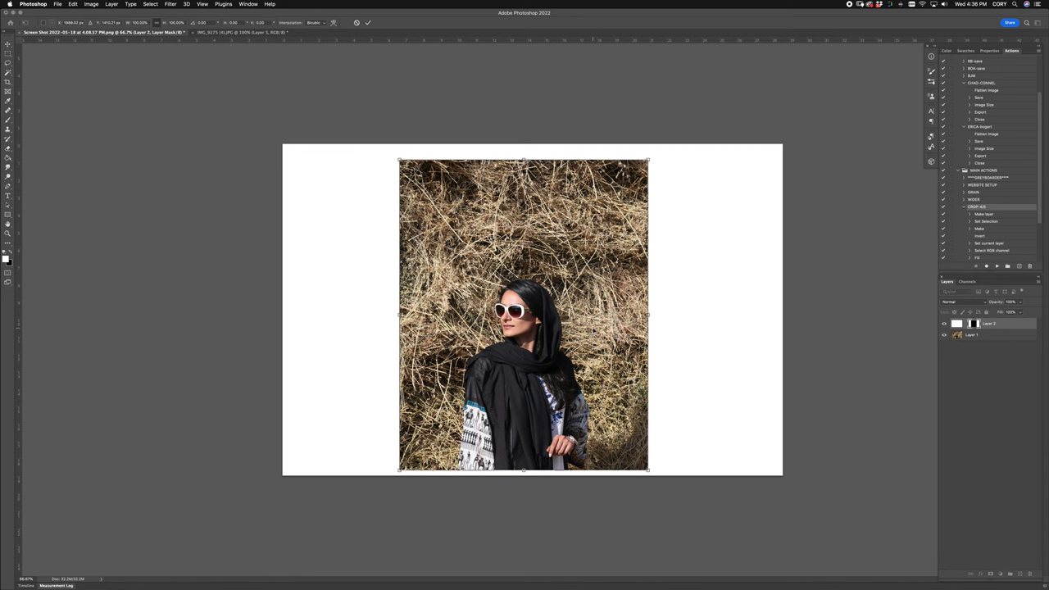
pyautogui.press('Return')
pyautogui.press('Delete')
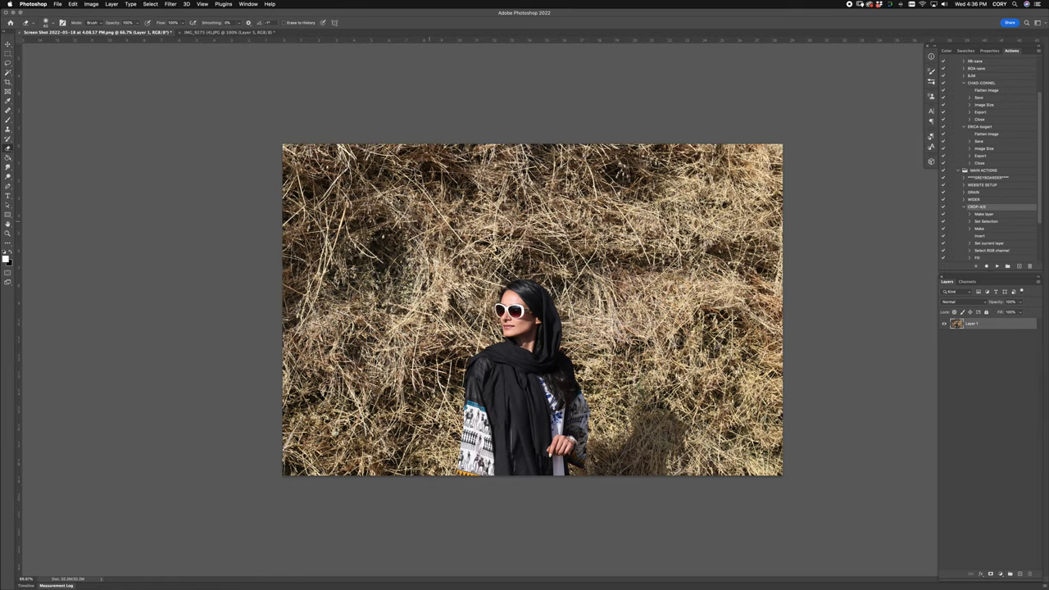
# Add a new layer and heal the lint specks on the headscarf beside the woman's neck with a suitably sized brush
pyautogui.press('super+equal')
pyautogui.press('super+equal')
pyautogui.press('super+equal')
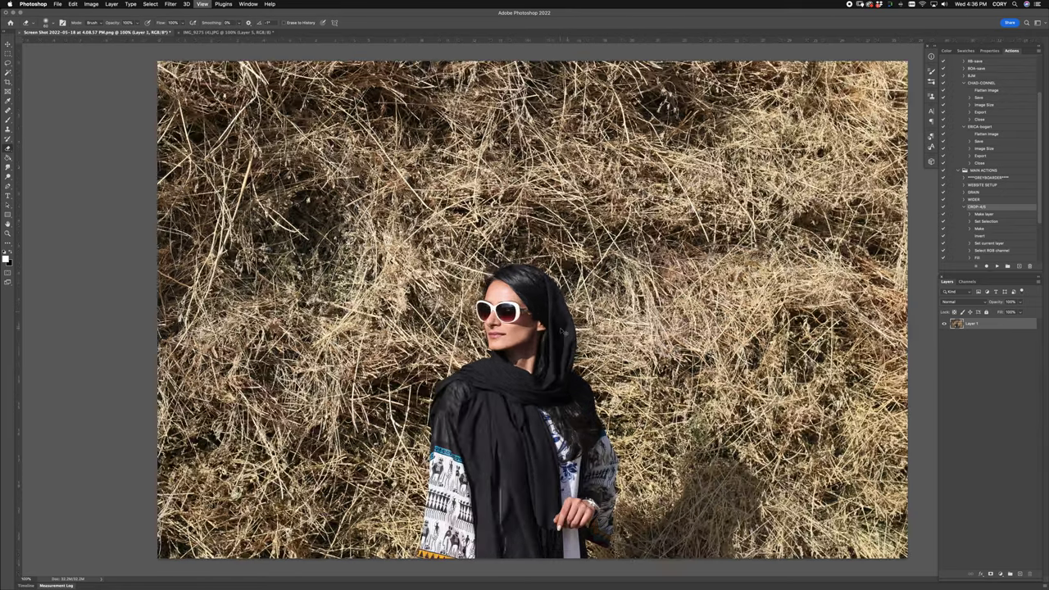
pyautogui.moveTo(553, 360); pyautogui.dragTo(571, 259)
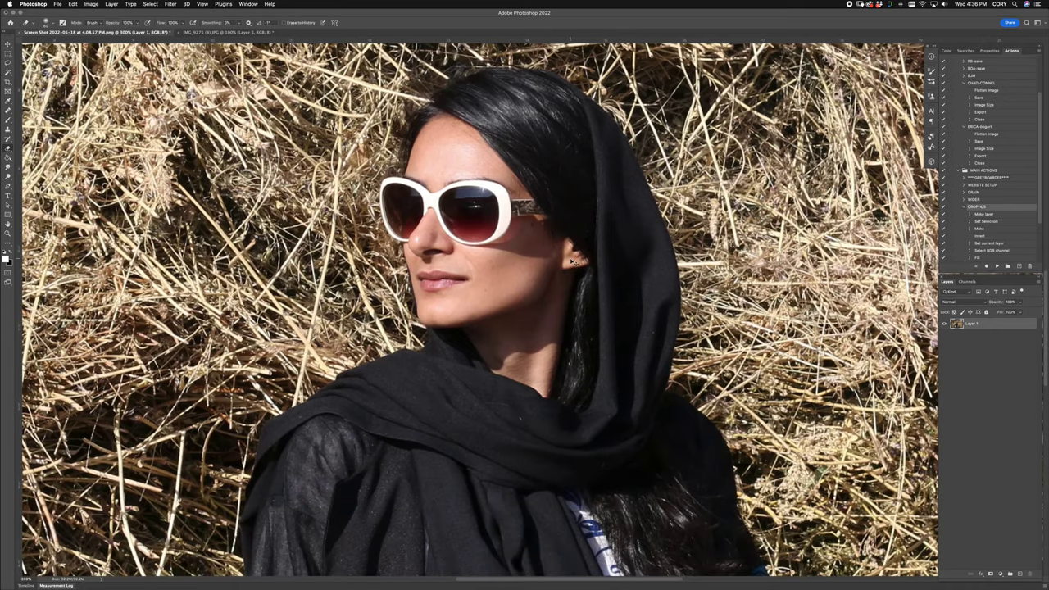
pyautogui.press('super+shift+n')
pyautogui.press('Return')
pyautogui.press('s')
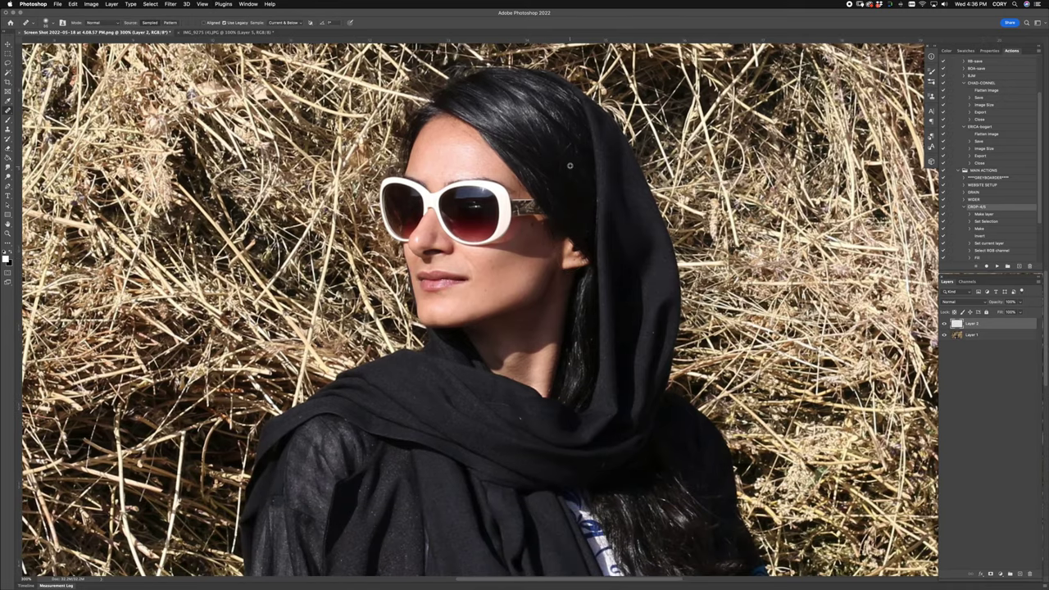
pyautogui.press(']')
pyautogui.press(']')
pyautogui.press(']')
pyautogui.press(']')
pyautogui.keyDown('alt'); pyautogui.click(649, 328); pyautogui.keyUp('alt')
pyautogui.click(648, 352)
# Heal the remaining lint specks on the black scarf below the woman's neck and check its lower folds for more
pyautogui.keyDown('alt'); pyautogui.click(535, 424); pyautogui.keyUp('alt')
pyautogui.click(521, 418)
pyautogui.scroll(-5, 572, 489)
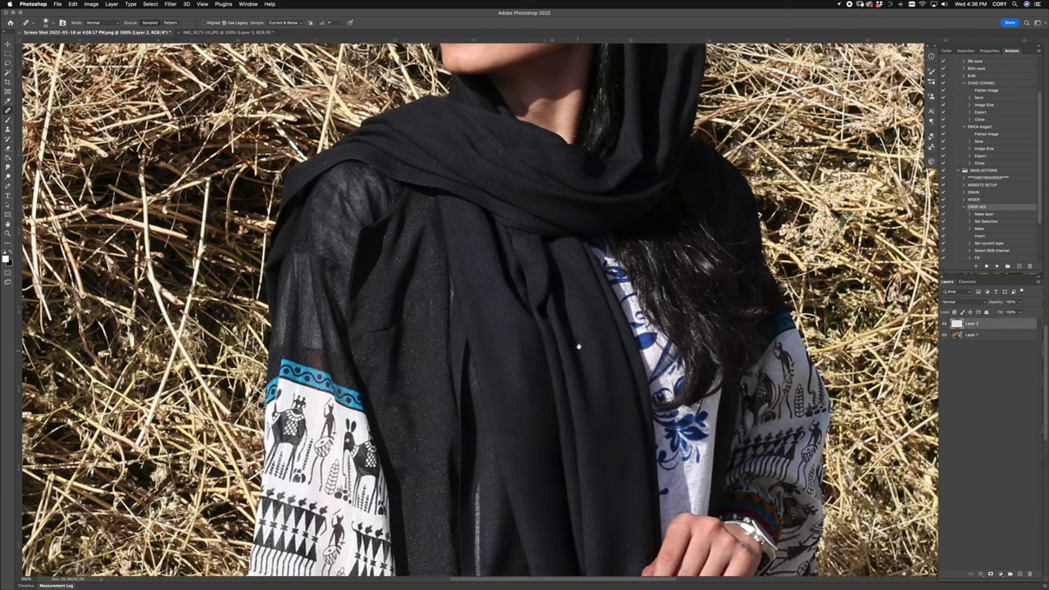
pyautogui.scroll(-3, 577, 347)
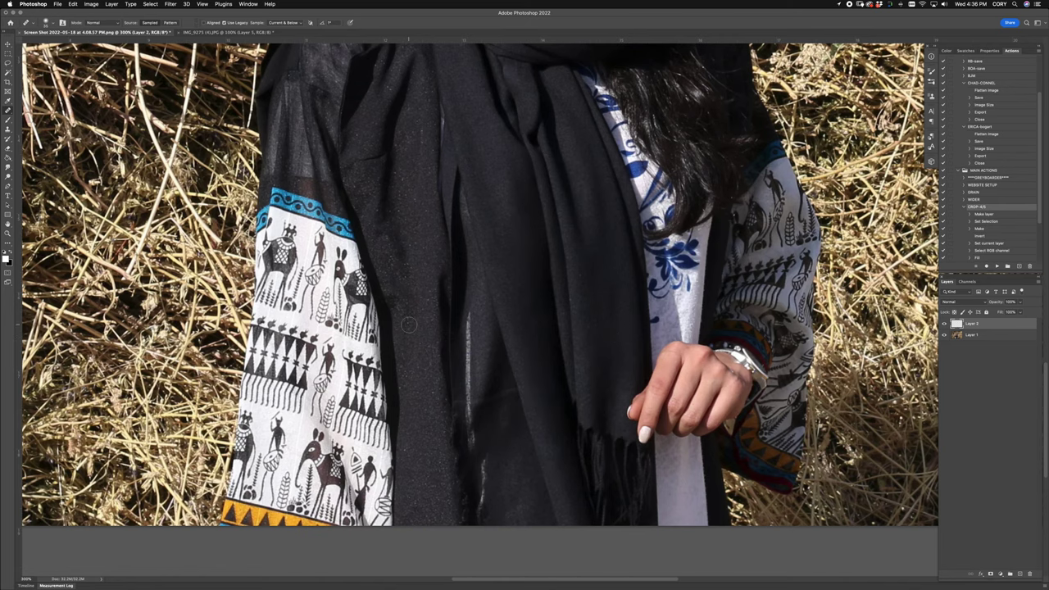
# Heal the bright reflection spots inside the near sunglass lens, undoing the stroke that smears the white frame
pyautogui.scroll(6, 408, 324)
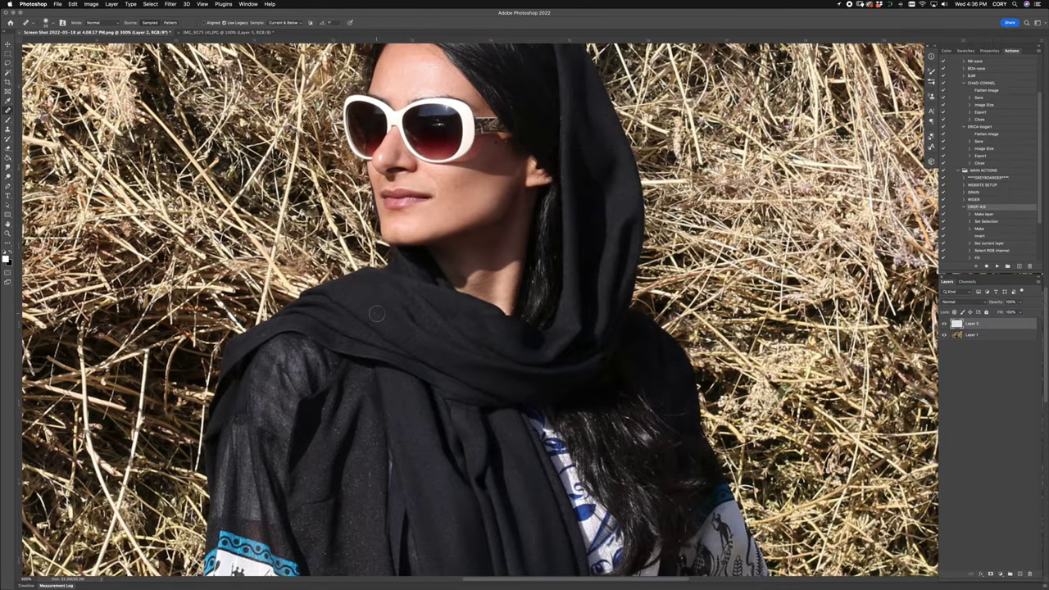
pyautogui.scroll(2, 400, 328)
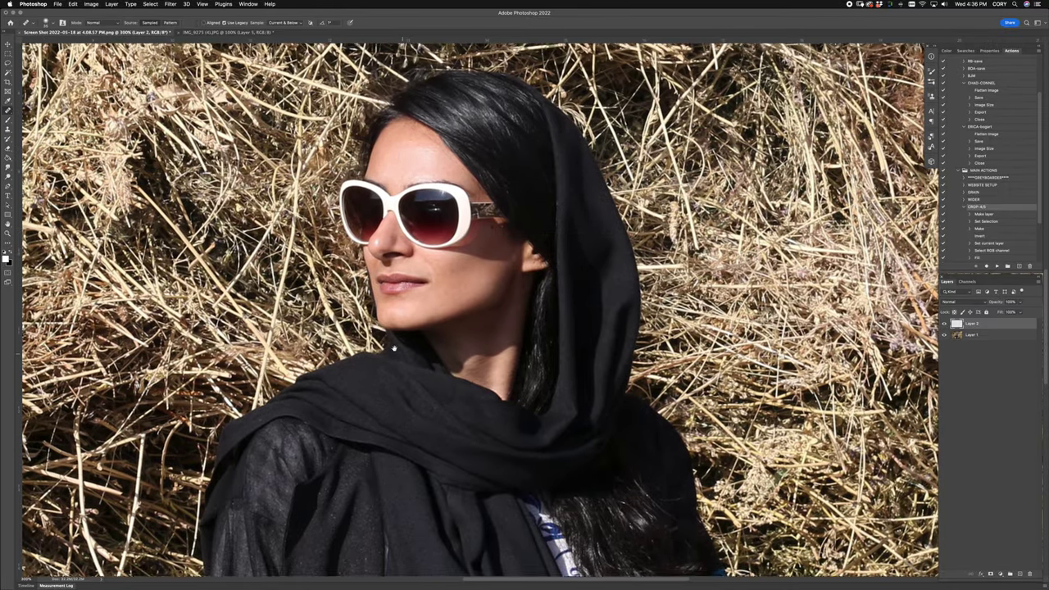
pyautogui.scroll(5, 393, 348)
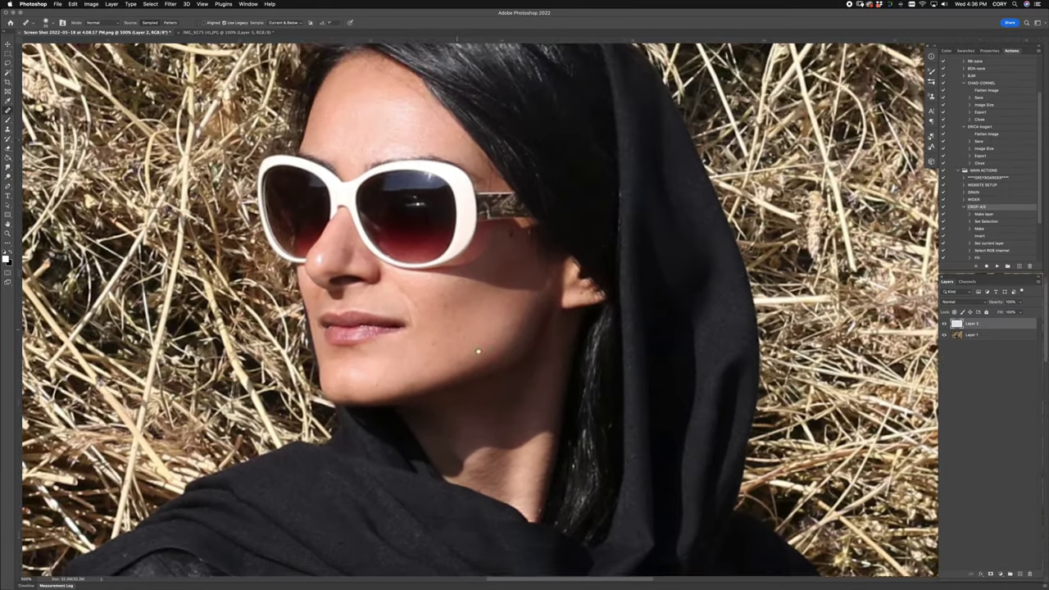
pyautogui.scroll(1, 477, 351)
pyautogui.hscroll(-1, 477, 351)
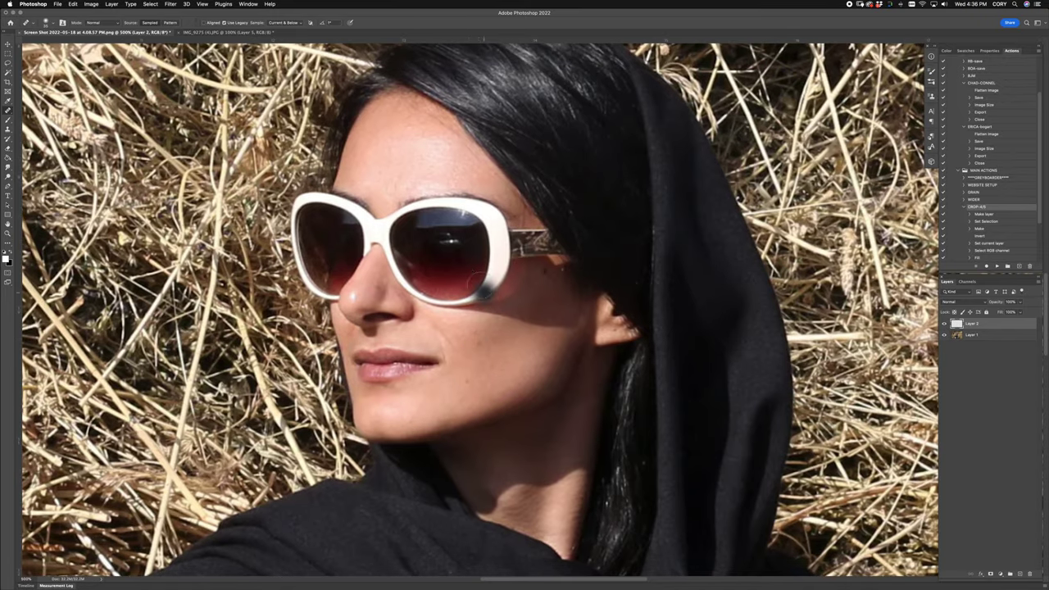
pyautogui.press('super+z')
pyautogui.keyDown('alt'); pyautogui.click(462, 250); pyautogui.keyUp('alt')
pyautogui.click(449, 243)
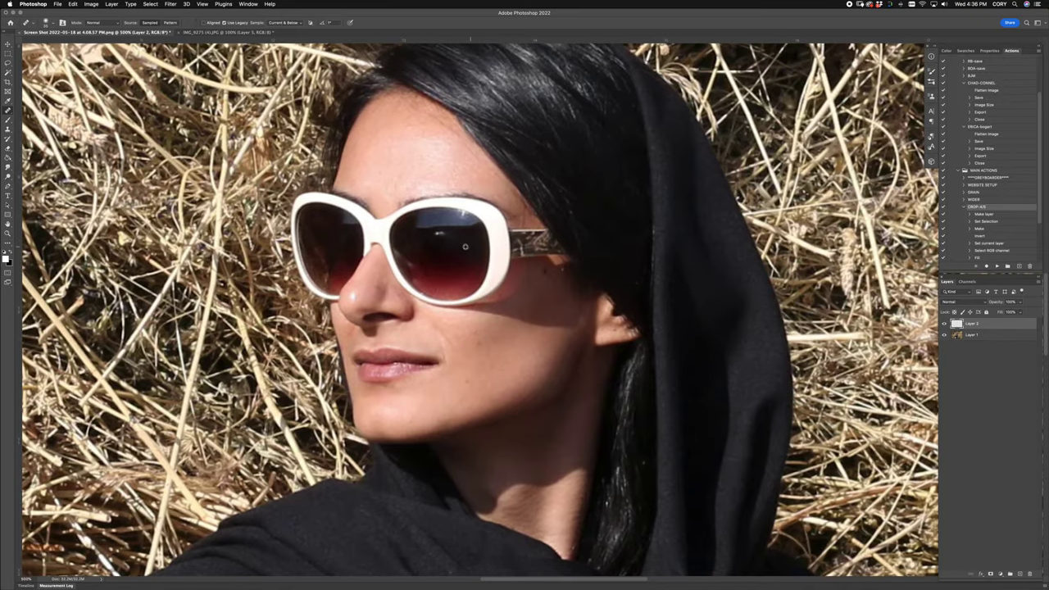
pyautogui.keyDown('alt'); pyautogui.click(463, 246); pyautogui.keyUp('alt')
pyautogui.click(441, 235)
pyautogui.keyDown('alt'); pyautogui.click(463, 244); pyautogui.keyUp('alt')
pyautogui.click(434, 240)
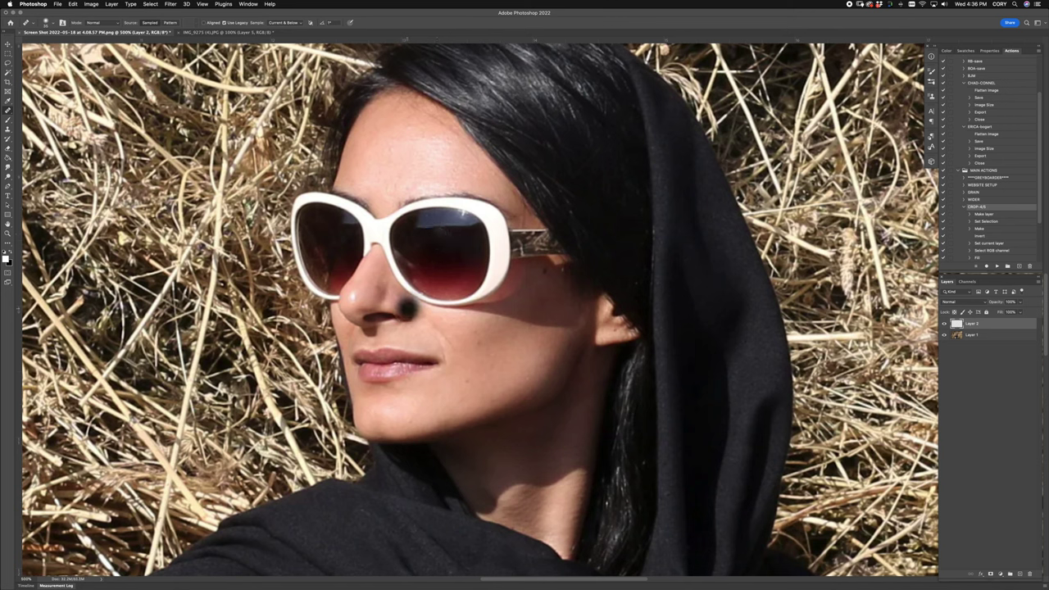
# Add a new layer and sample the lens's dark red and near-black tones as the two working colours
pyautogui.press('super+shift+n')
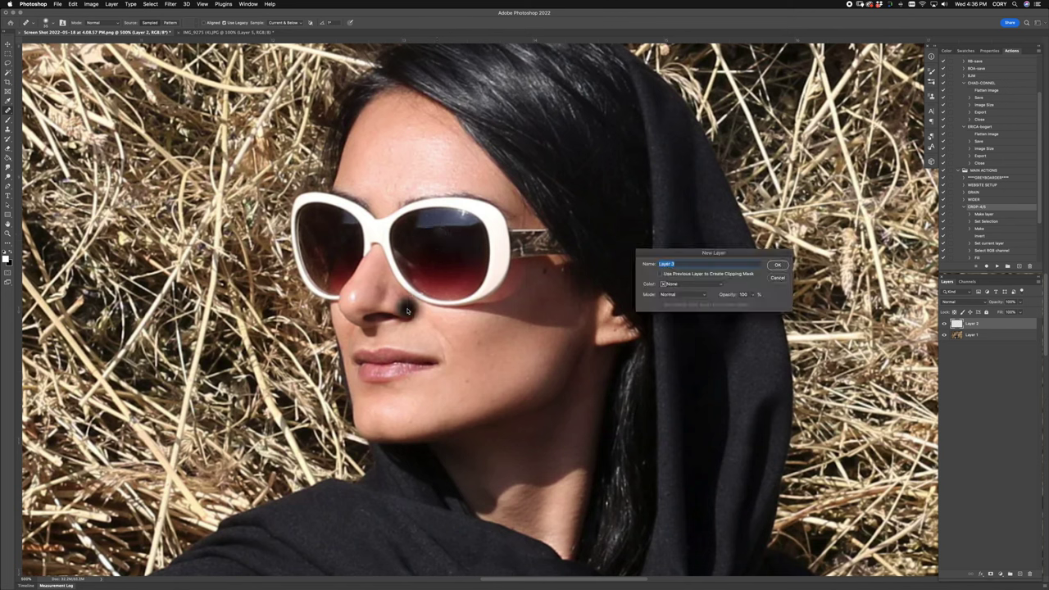
pyautogui.press('Return')
pyautogui.press('b')
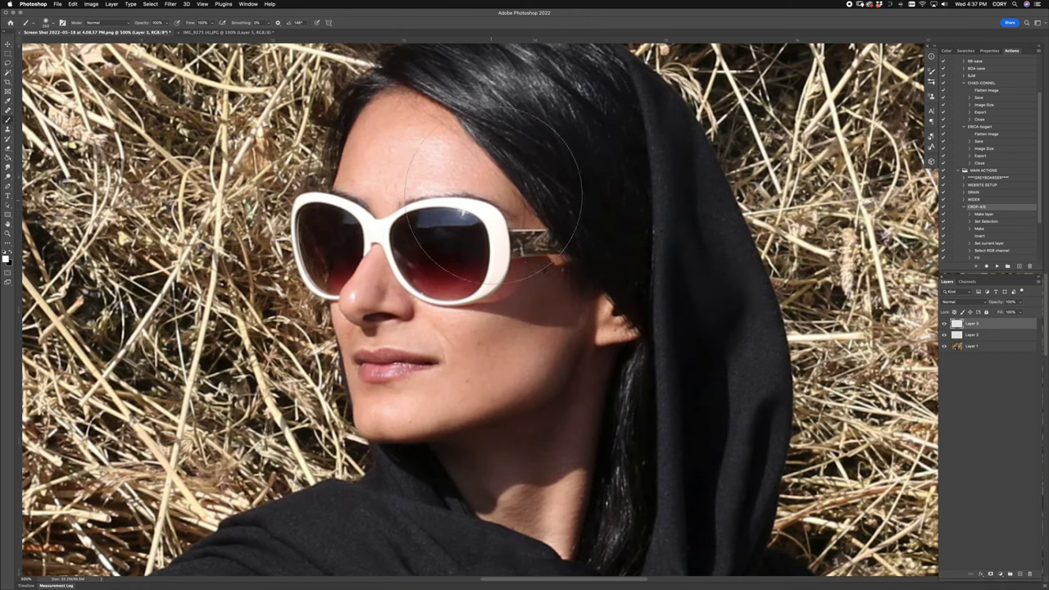
pyautogui.press('g')
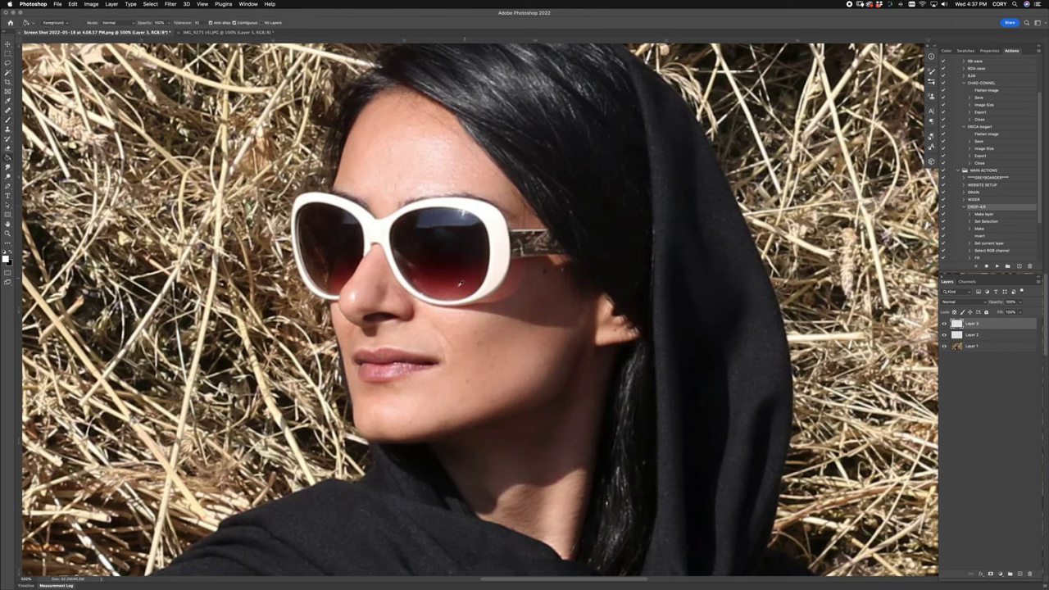
pyautogui.keyDown('alt'); pyautogui.click(456, 275); pyautogui.keyUp('alt')
pyautogui.click(455, 274)
pyautogui.hotkey('ctrl', 'z')
pyautogui.keyDown('alt'); pyautogui.click(467, 232); pyautogui.keyUp('alt')
pyautogui.press('b')
pyautogui.press('g')
# Draw a linear gradient between the sampled red and near-black over the near lens and hide it with a black layer mask
pyautogui.click(9, 157)
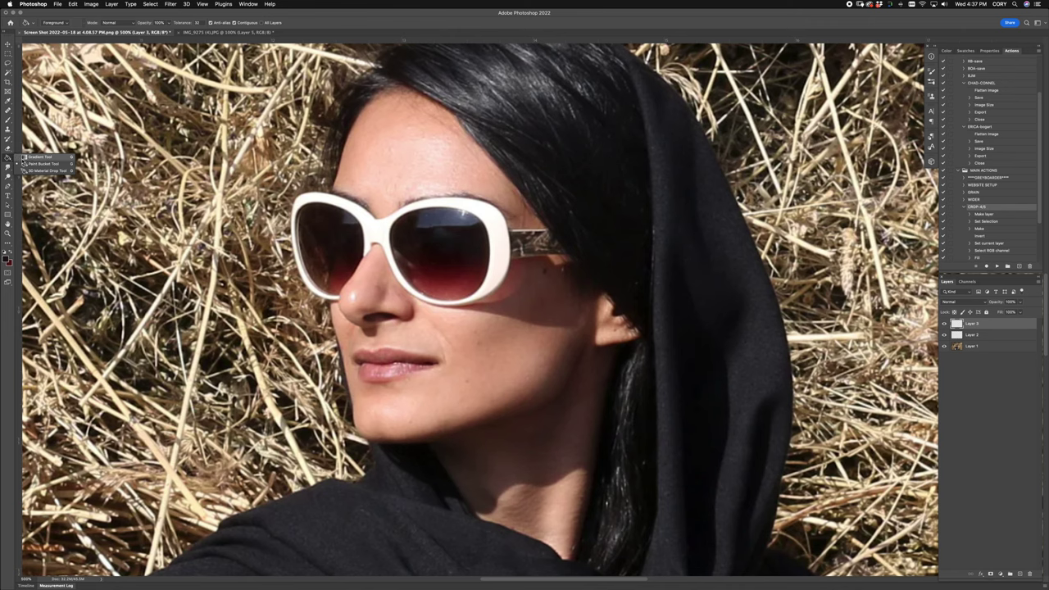
pyautogui.click(45, 156)
pyautogui.moveTo(459, 283); pyautogui.dragTo(447, 218)
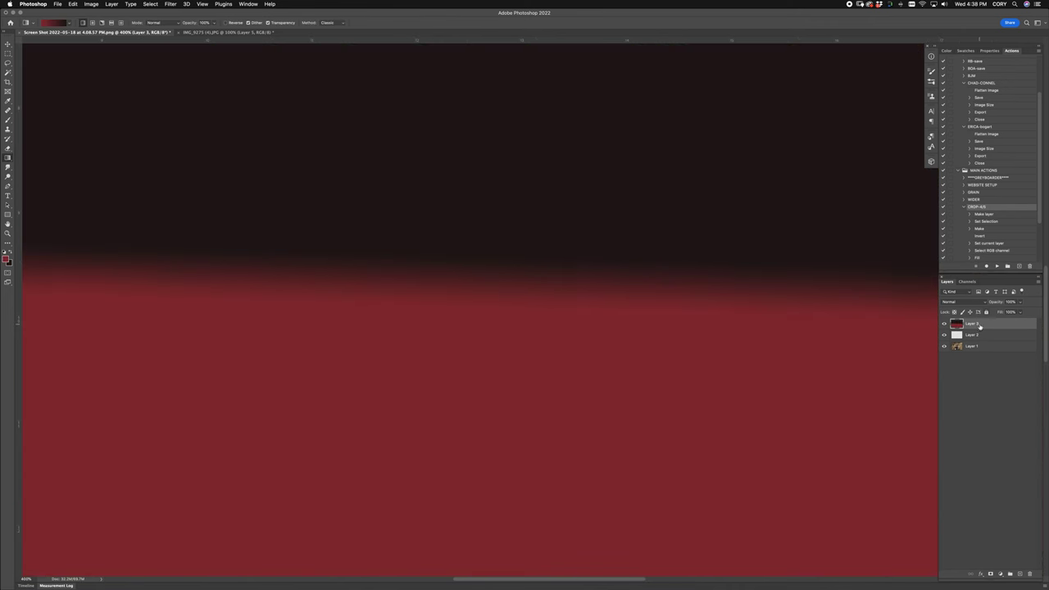
pyautogui.keyDown('alt'); pyautogui.click(990, 574); pyautogui.keyUp('alt')
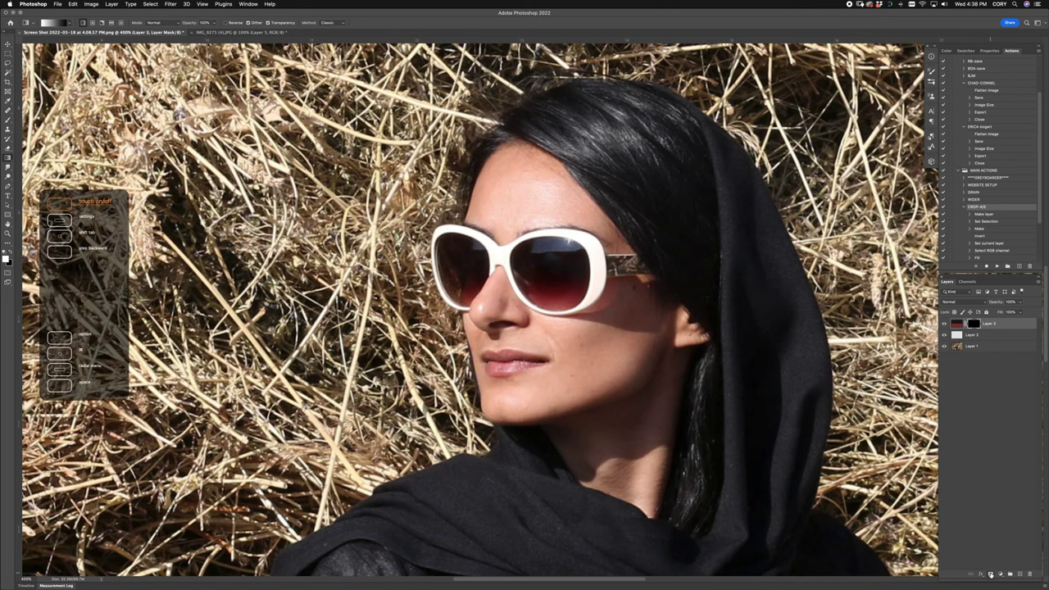
# Paint white on the gradient layer's mask with a resized brush to reveal the gradient inside the near lens
pyautogui.press('b')
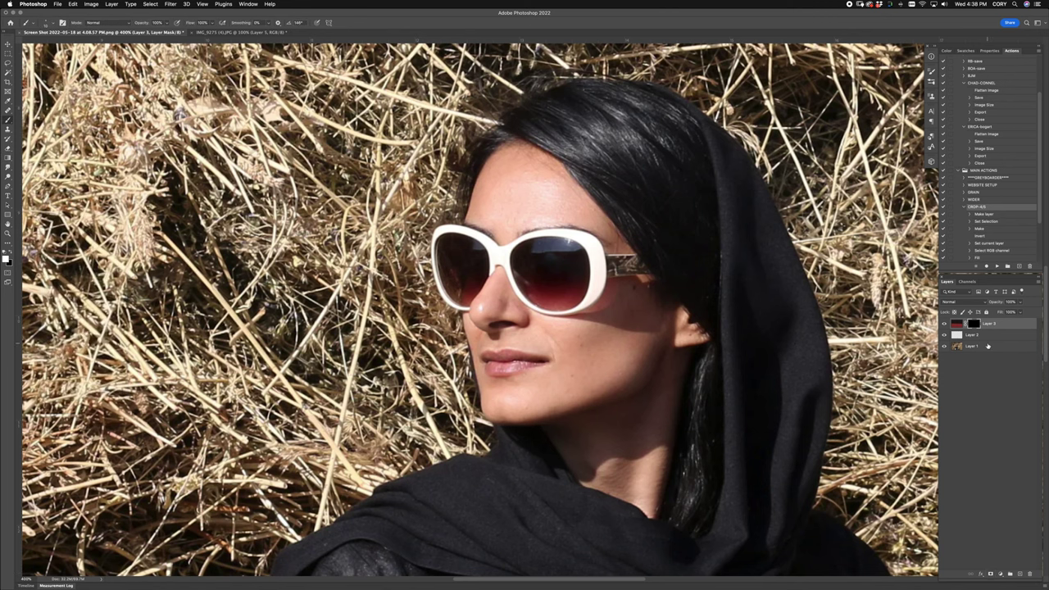
pyautogui.press(']')
pyautogui.press(']')
pyautogui.press(']')
pyautogui.moveTo(526, 270)
pyautogui.mouseDown()
pyautogui.moveTo(549, 292)
pyautogui.moveTo(550, 255)
pyautogui.moveTo(566, 287)
pyautogui.moveTo(560, 265)
pyautogui.moveTo(575, 265)
pyautogui.moveTo(573, 278)
pyautogui.moveTo(576, 255)
pyautogui.moveTo(578, 275)
pyautogui.moveTo(570, 252)
pyautogui.mouseUp()
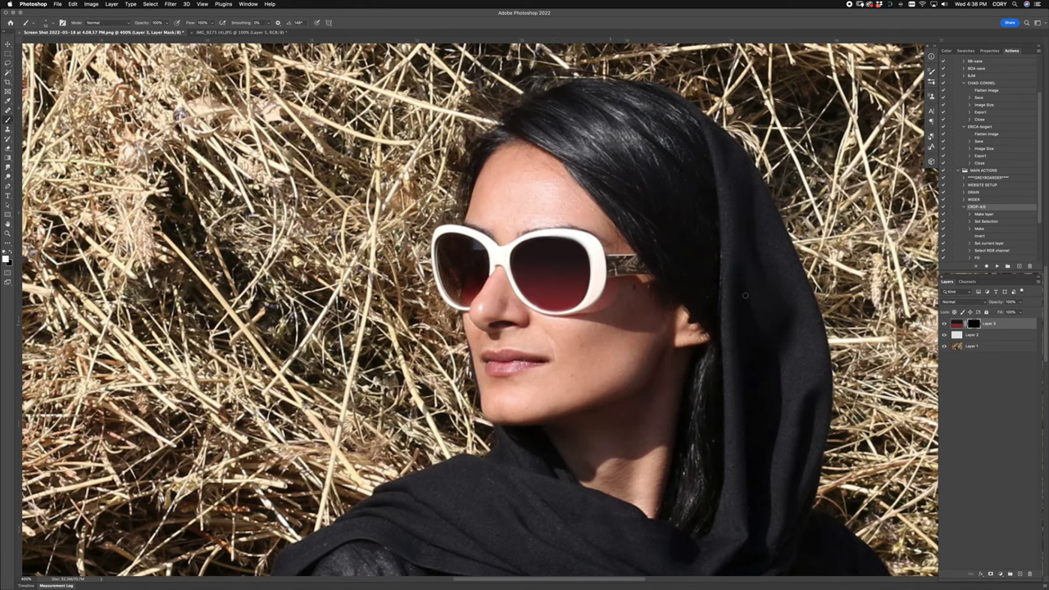
# Lower the gradient layer's opacity to 74% and compare the lens with and without it
pyautogui.moveTo(1000, 304); pyautogui.dragTo(988, 304)
pyautogui.click(945, 324)
pyautogui.click(945, 324)
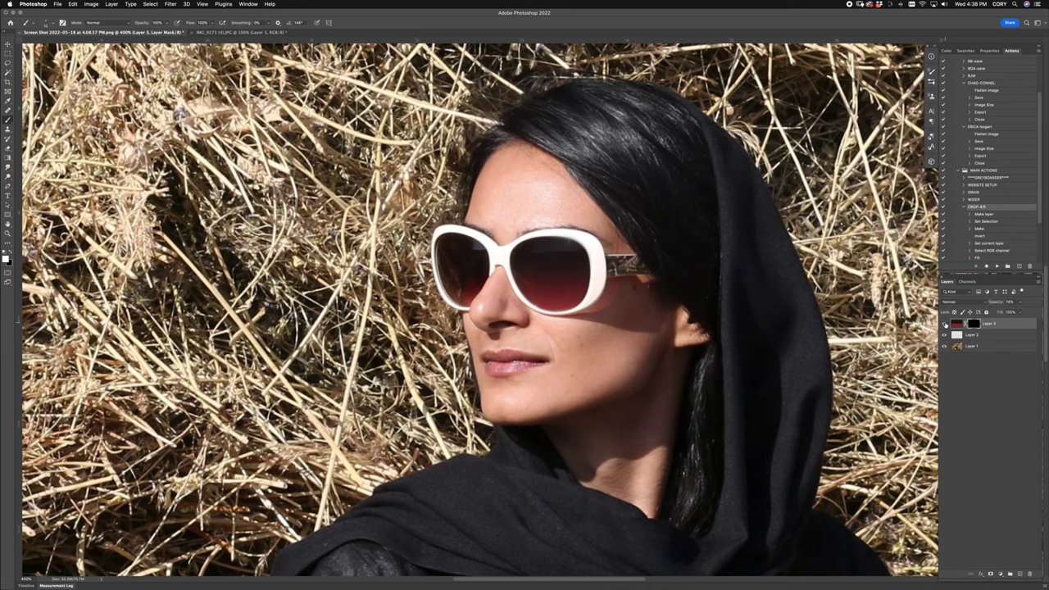
pyautogui.click(945, 323)
pyautogui.click(945, 324)
# Duplicate the gradient layer, fill the copy's mask with black, and reveal the gradient over the far lens
pyautogui.press('super+j')
pyautogui.click(975, 324)
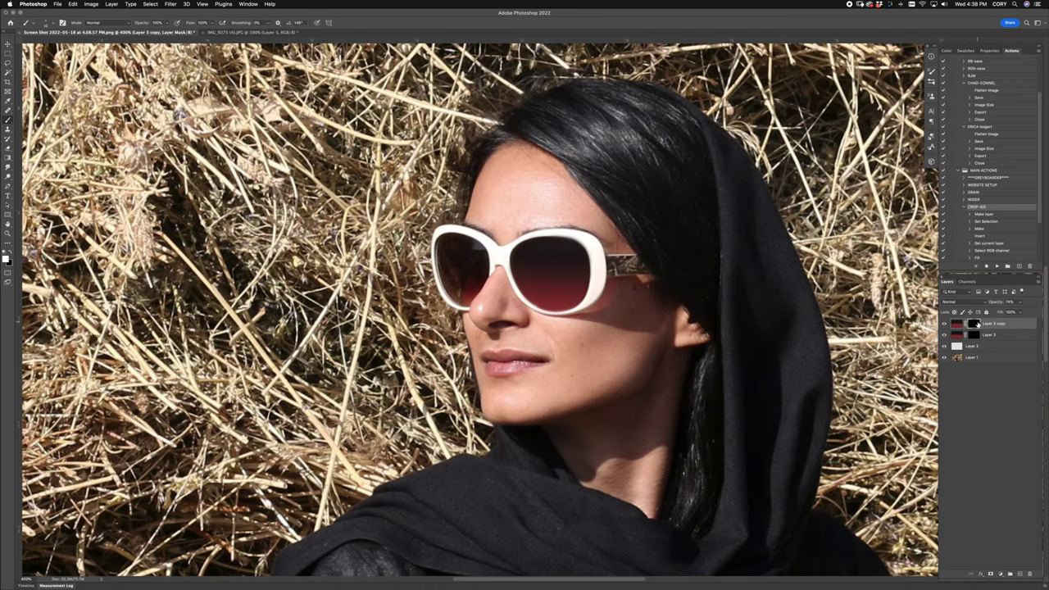
pyautogui.press('super+BackSpace')
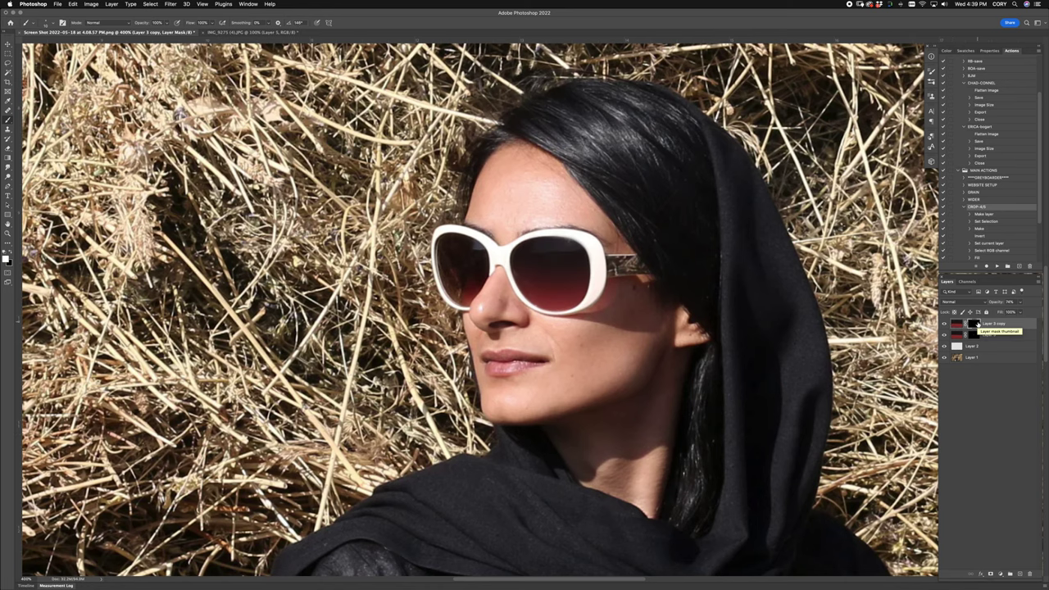
pyautogui.scroll(5, 444, 273)
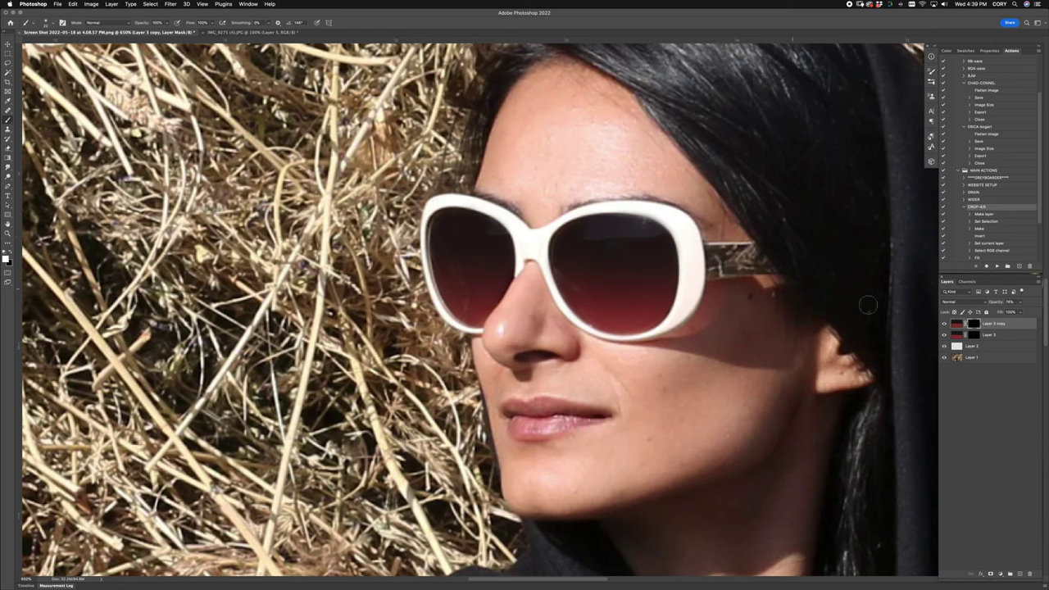
# Hide both gradient layers and clone out the reflections in both lenses on Layer 2 with a small Clone Stamp brush
pyautogui.moveTo(944, 324); pyautogui.dragTo(944, 336)
pyautogui.click(980, 347)
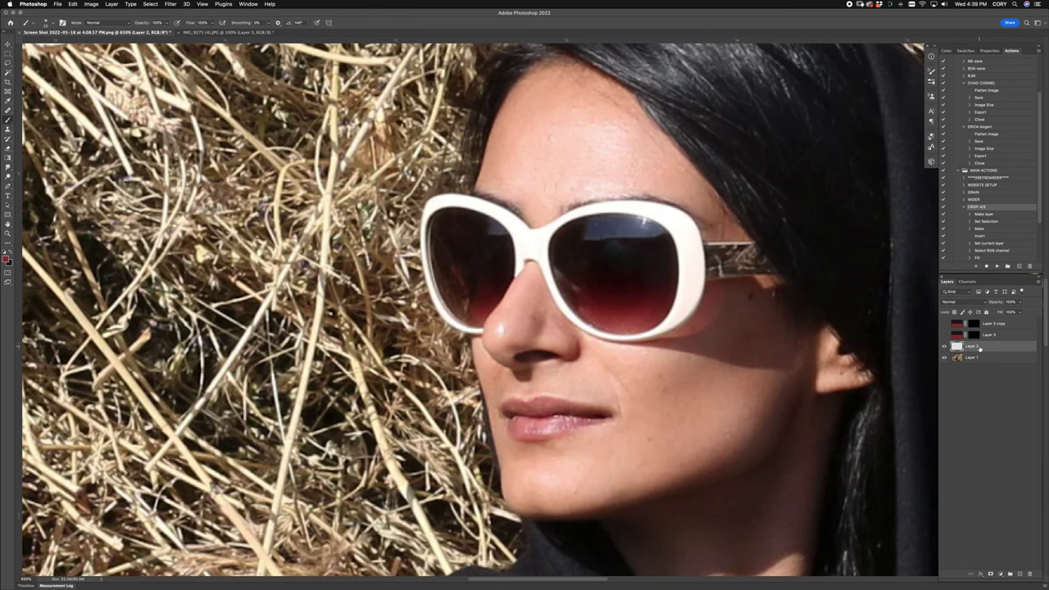
pyautogui.press('s')
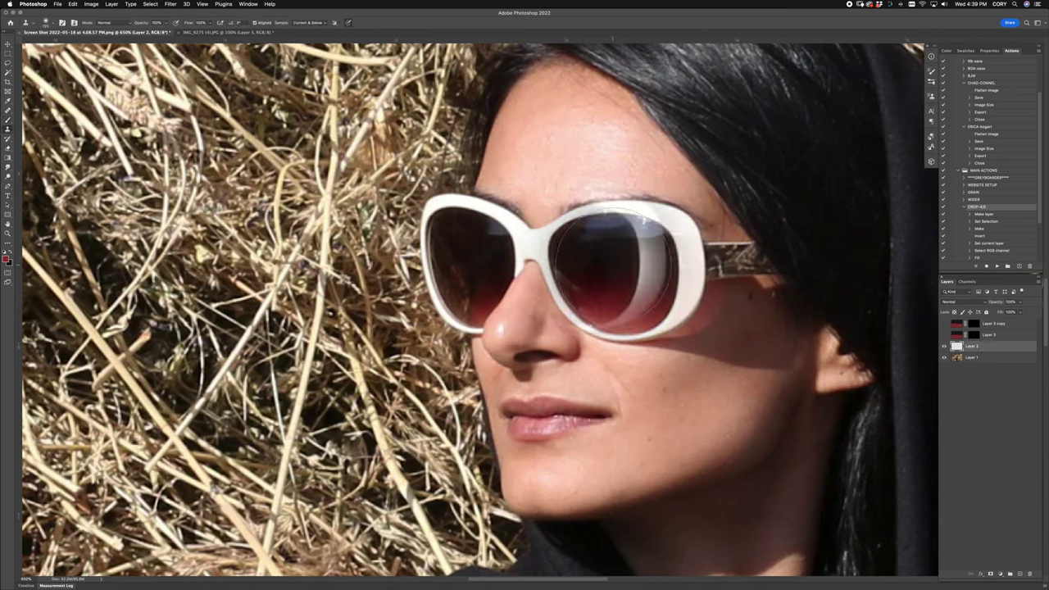
pyautogui.press('[')
pyautogui.press('[')
pyautogui.press('[')
pyautogui.press('[')
pyautogui.press('[')
pyautogui.press('[')
pyautogui.press('[')
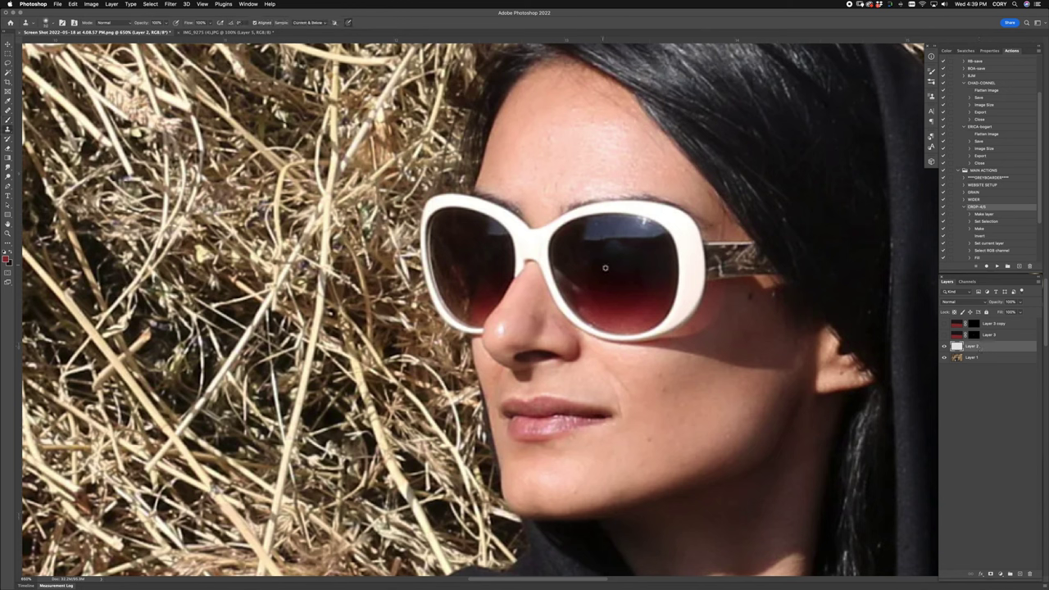
pyautogui.moveTo(588, 241)
pyautogui.mouseDown()
pyautogui.moveTo(656, 243)
pyautogui.moveTo(593, 227)
pyautogui.moveTo(640, 232)
pyautogui.moveTo(620, 245)
pyautogui.moveTo(632, 227)
pyautogui.moveTo(659, 247)
pyautogui.moveTo(650, 233)
pyautogui.moveTo(584, 236)
pyautogui.mouseUp()
pyautogui.moveTo(477, 237)
pyautogui.mouseDown()
pyautogui.moveTo(500, 233)
pyautogui.moveTo(485, 231)
pyautogui.moveTo(494, 243)
pyautogui.mouseUp()
# Erase the cloned spill along the near lens's white frame with a small Eraser brush
pyautogui.press('e')
pyautogui.press('[')
pyautogui.press('[')
pyautogui.press('[')
pyautogui.press('[')
pyautogui.press('[')
pyautogui.press('[')
pyautogui.press('[')
pyautogui.press('[')
pyautogui.press('[')
pyautogui.press('[')
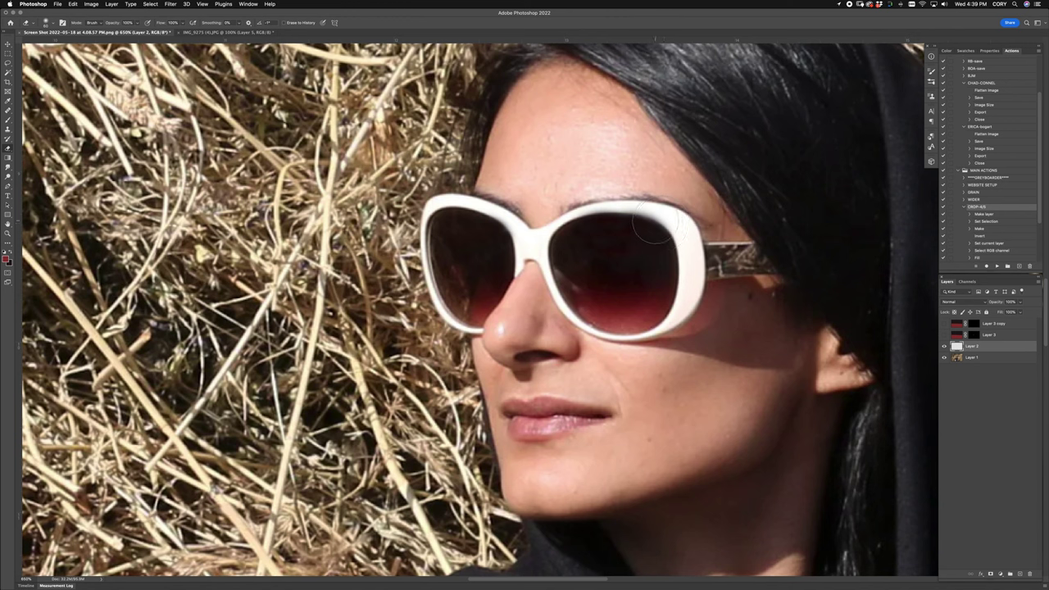
pyautogui.moveTo(680, 232); pyautogui.dragTo(641, 206)
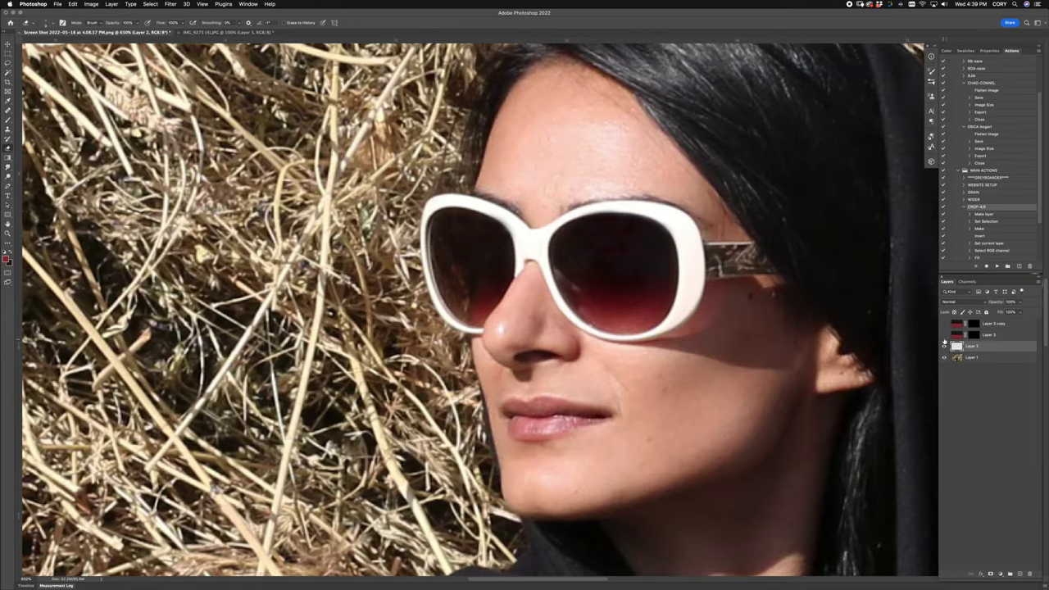
# Show both gradient layers again and lower their opacity together to about 38%
pyautogui.click(944, 324)
pyautogui.press('super+0')
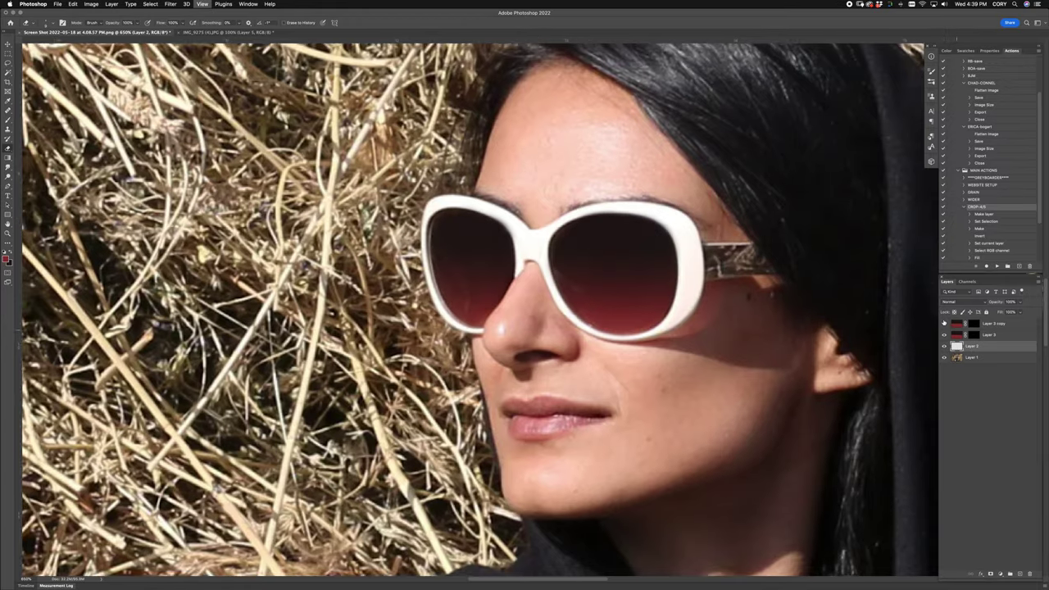
pyautogui.press('super+equal')
pyautogui.press('super+equal')
pyautogui.press('super+equal')
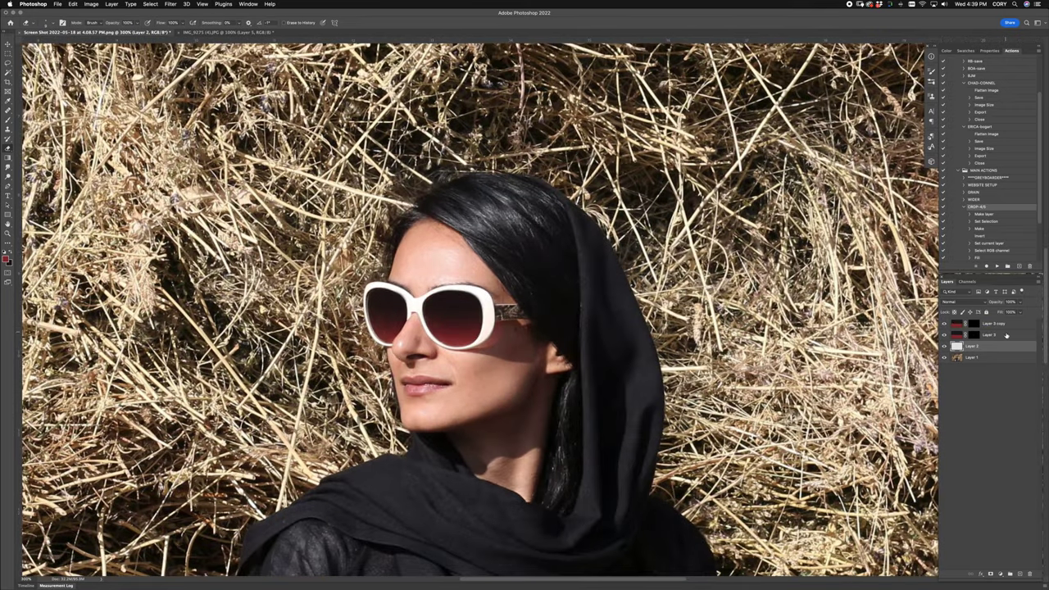
pyautogui.click(1007, 335)
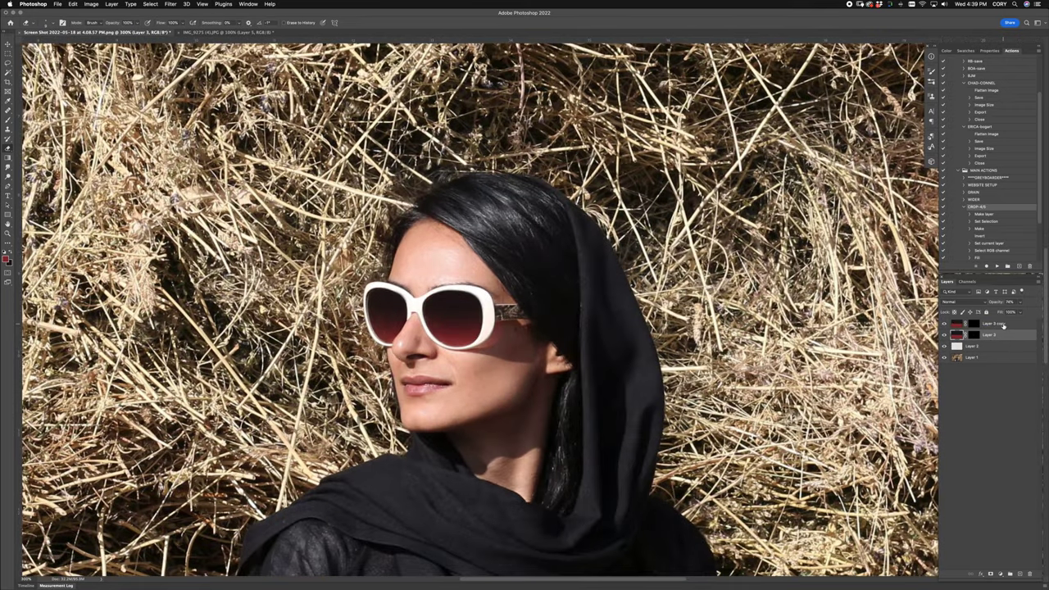
pyautogui.keyDown('shift'); pyautogui.click(1006, 323); pyautogui.keyUp('shift')
pyautogui.moveTo(996, 304); pyautogui.dragTo(944, 334)
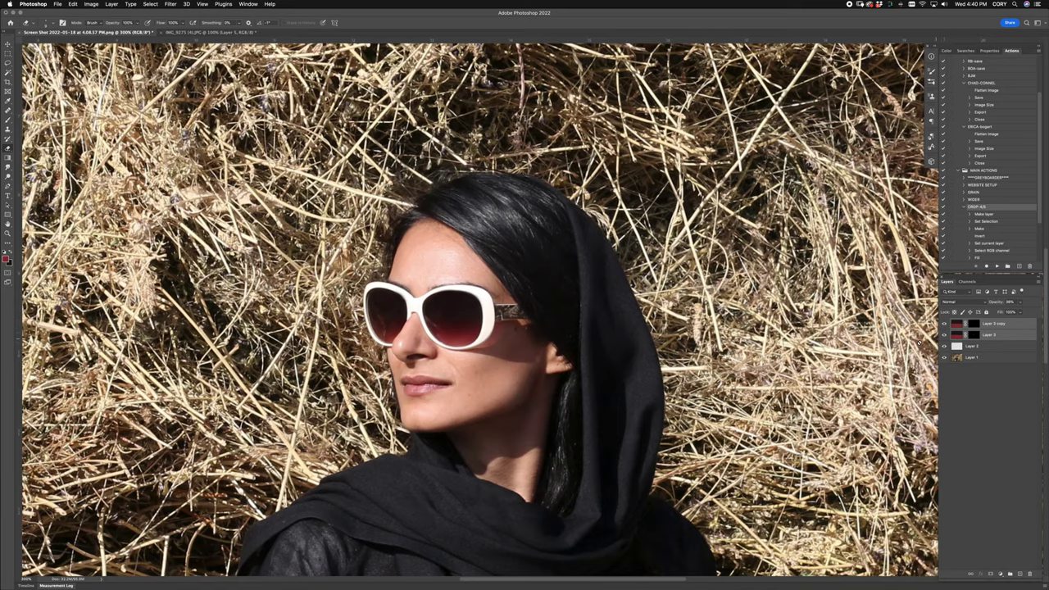
# Examine the retouched sunglasses and face in the haystack portrait at full-image and close-up views
pyautogui.press('super+0')
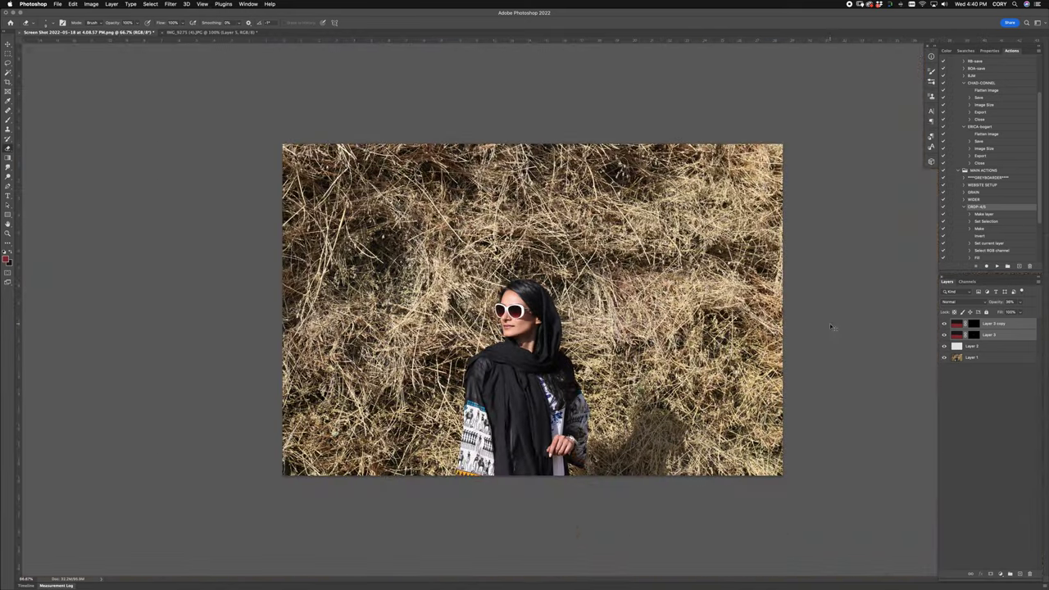
pyautogui.press('super+minus')
pyautogui.press('super+equal')
pyautogui.press('super+equal')
pyautogui.press('super+equal')
pyautogui.press('super+equal')
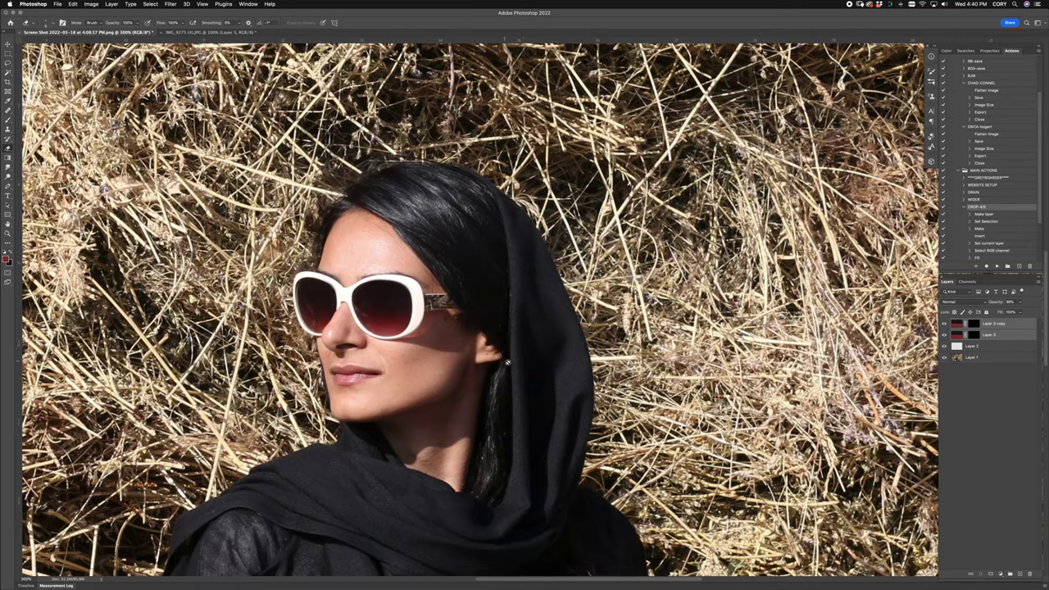
pyautogui.press('super+equal')
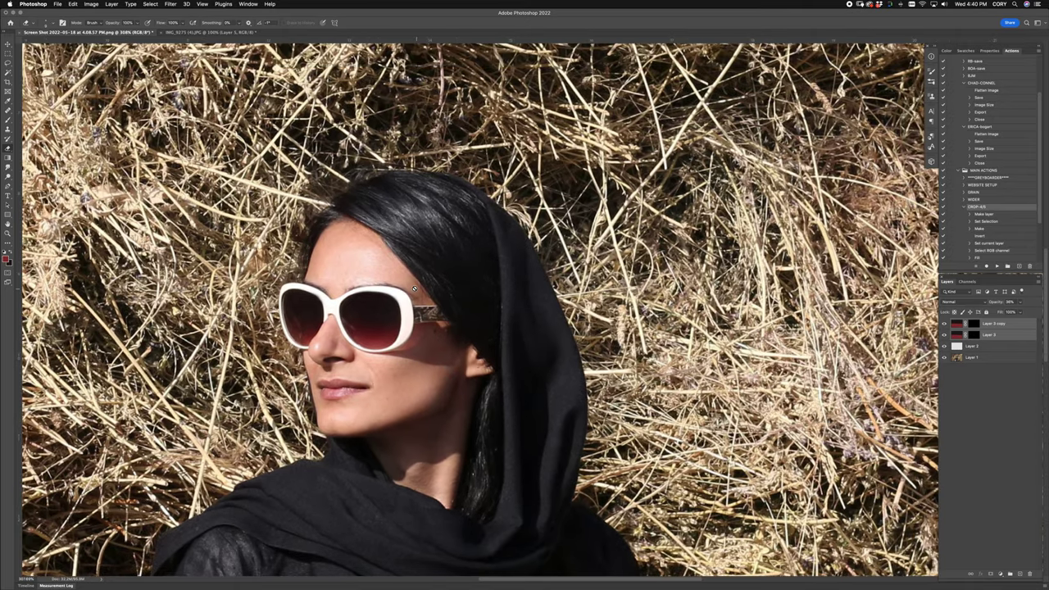
pyautogui.press('super+equal')
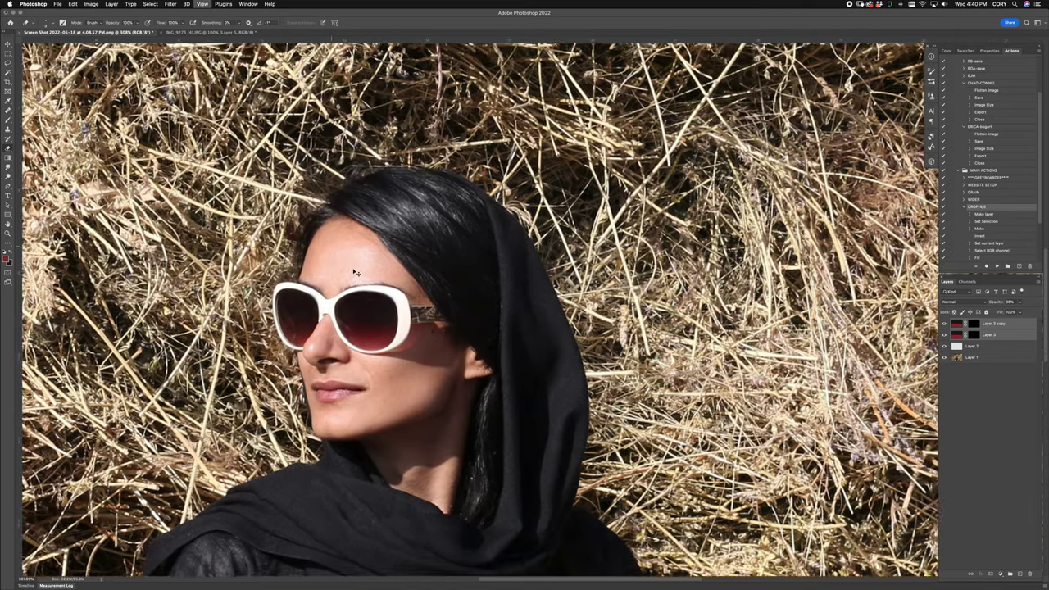
pyautogui.press('super+equal')
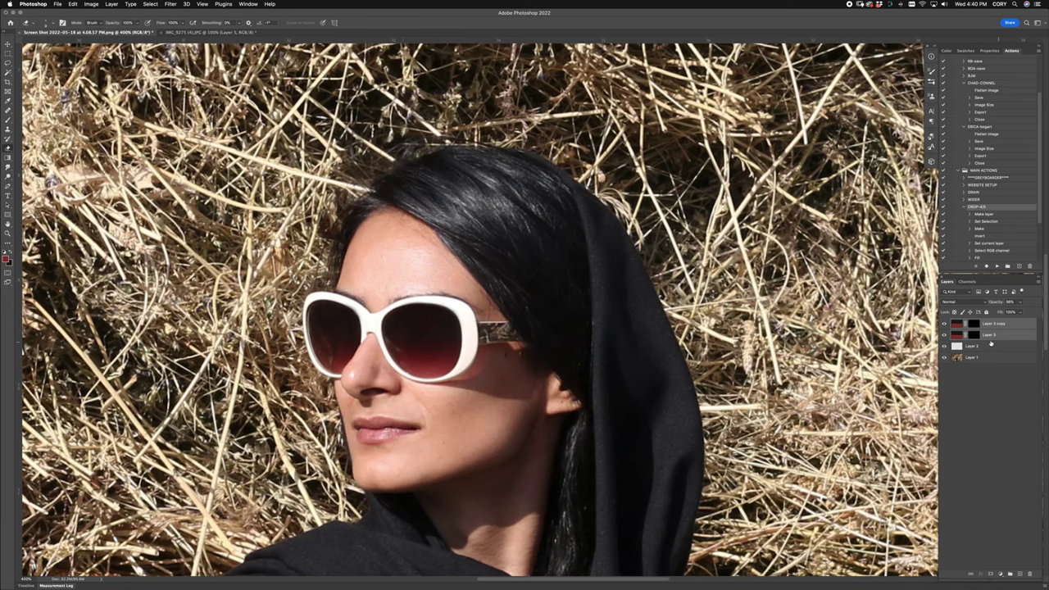
# Retouch the skin on the woman's forehead on Layer 2 with the Healing Brush
pyautogui.click(991, 345)
pyautogui.press('j')
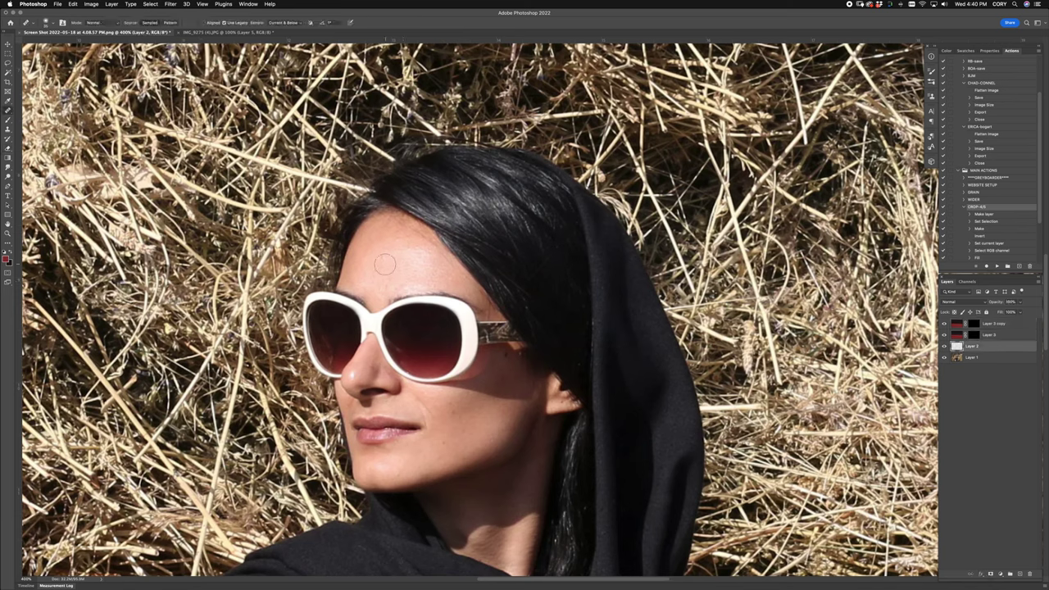
pyautogui.click(385, 263)
pyautogui.press('super+minus')
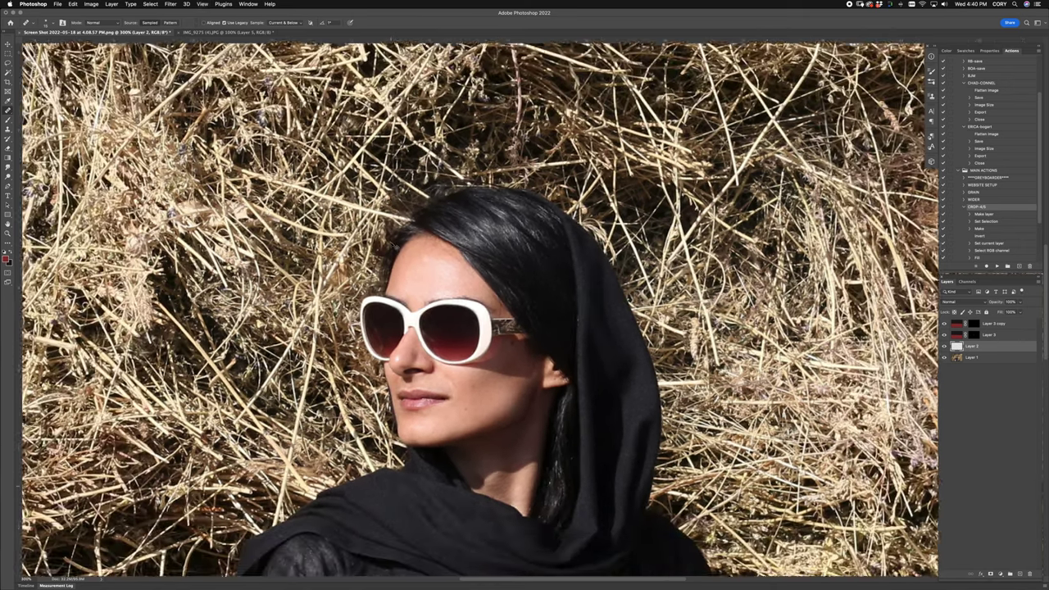
pyautogui.press('super+0')
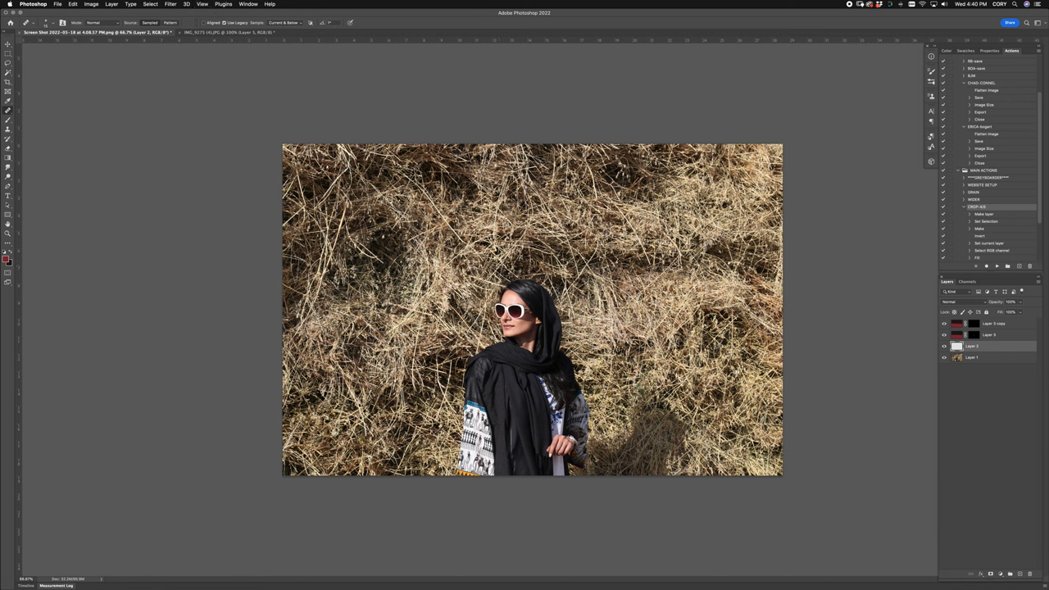
# Add a Brightness/Contrast layer on top with Use Legacy, brightness about -35 and contrast 72, and invert its mask to black
pyautogui.click(1004, 327)
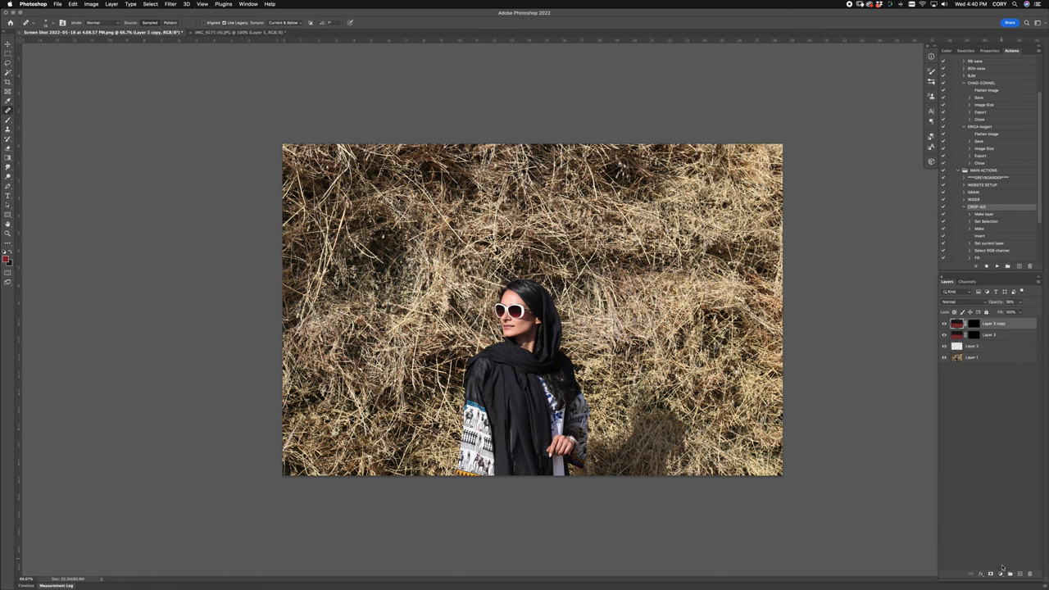
pyautogui.click(1001, 572)
pyautogui.click(1012, 474)
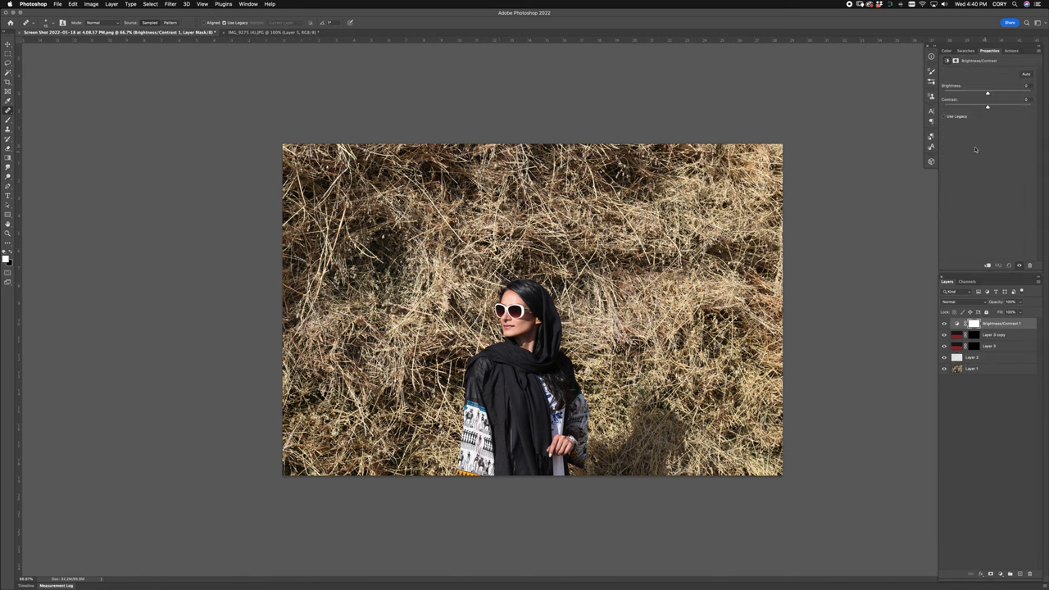
pyautogui.moveTo(995, 106); pyautogui.dragTo(973, 95)
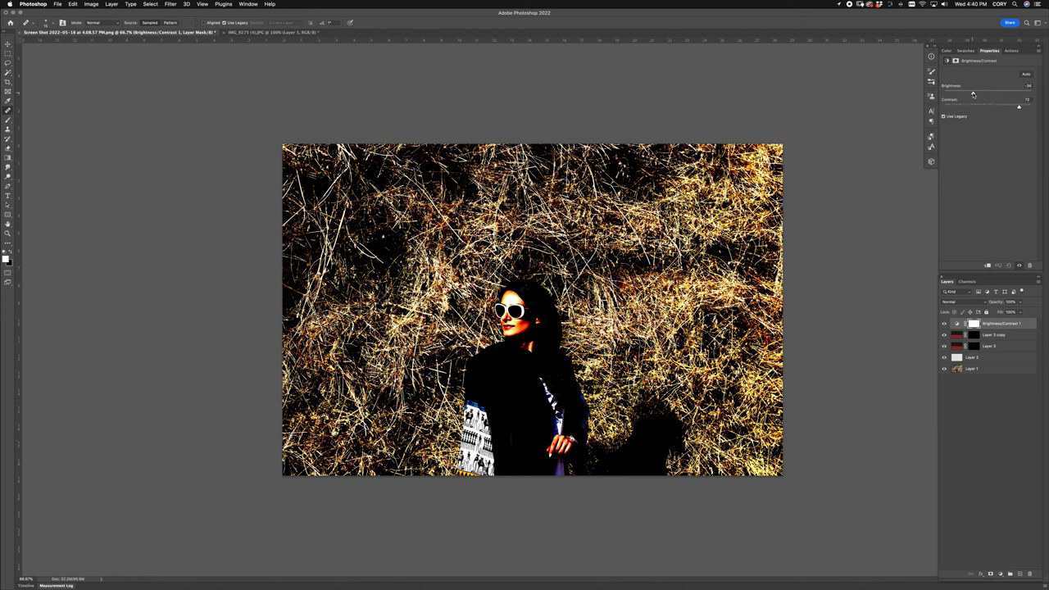
pyautogui.press('super+i')
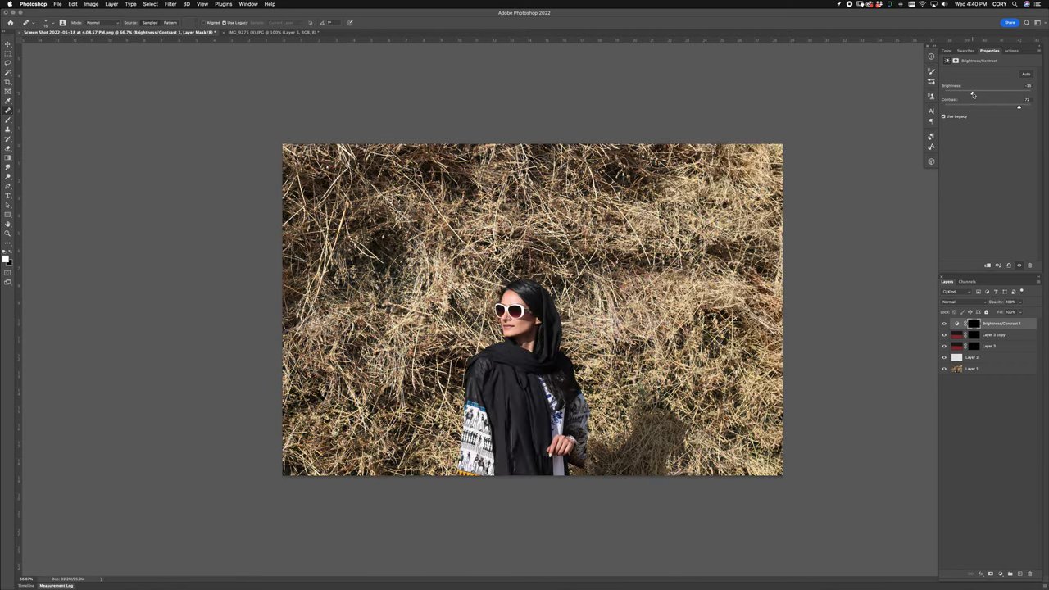
# Reveal the contrast adjustment across the upper haystack by painting its mask with a large, low-opacity white brush
pyautogui.press('b')
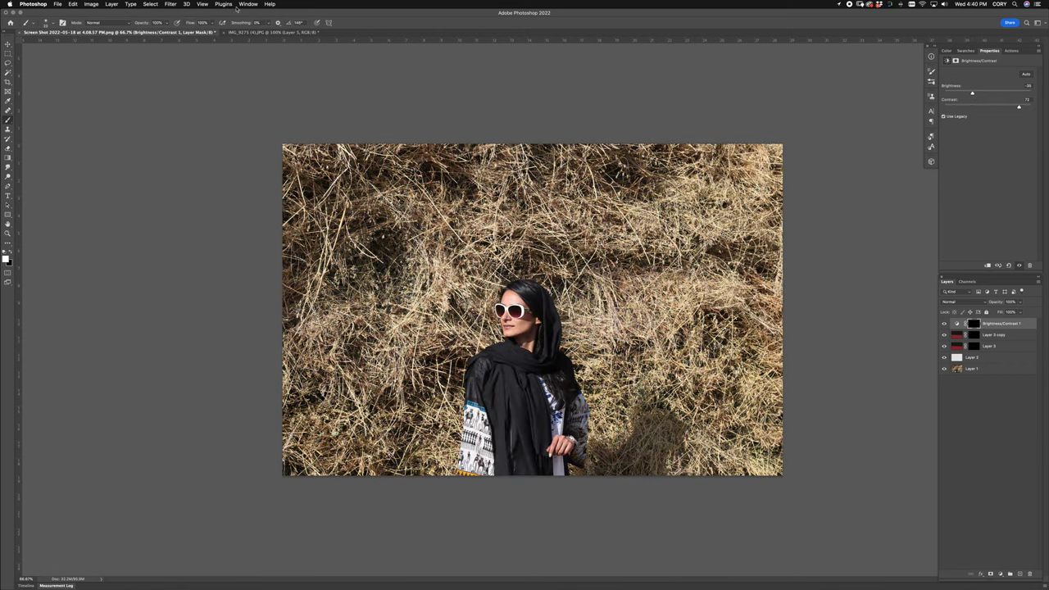
pyautogui.moveTo(140, 22); pyautogui.dragTo(118, 38)
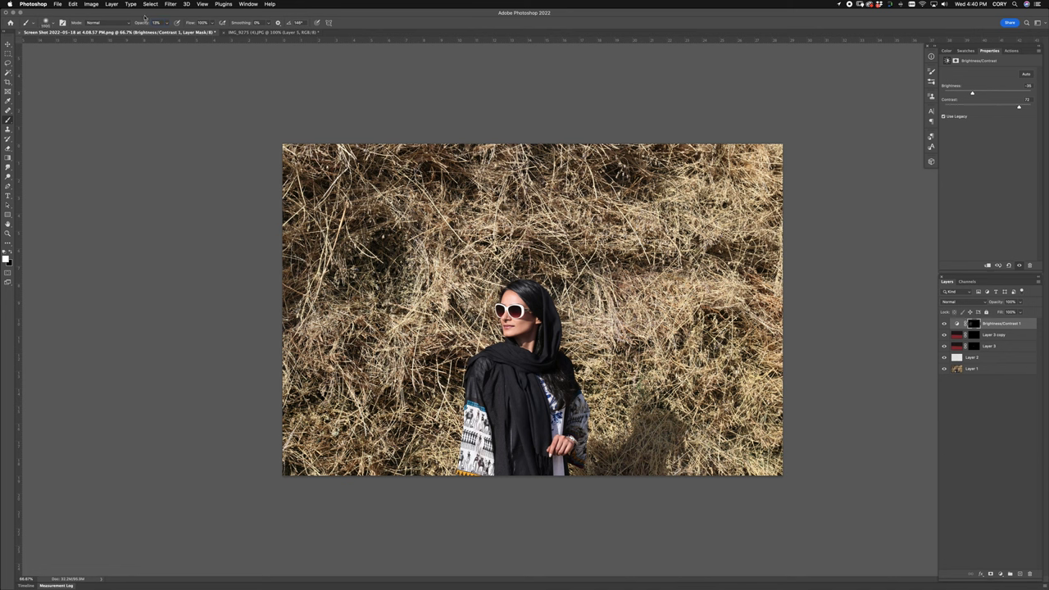
pyautogui.moveTo(142, 24); pyautogui.dragTo(155, 22)
pyautogui.click(410, 267)
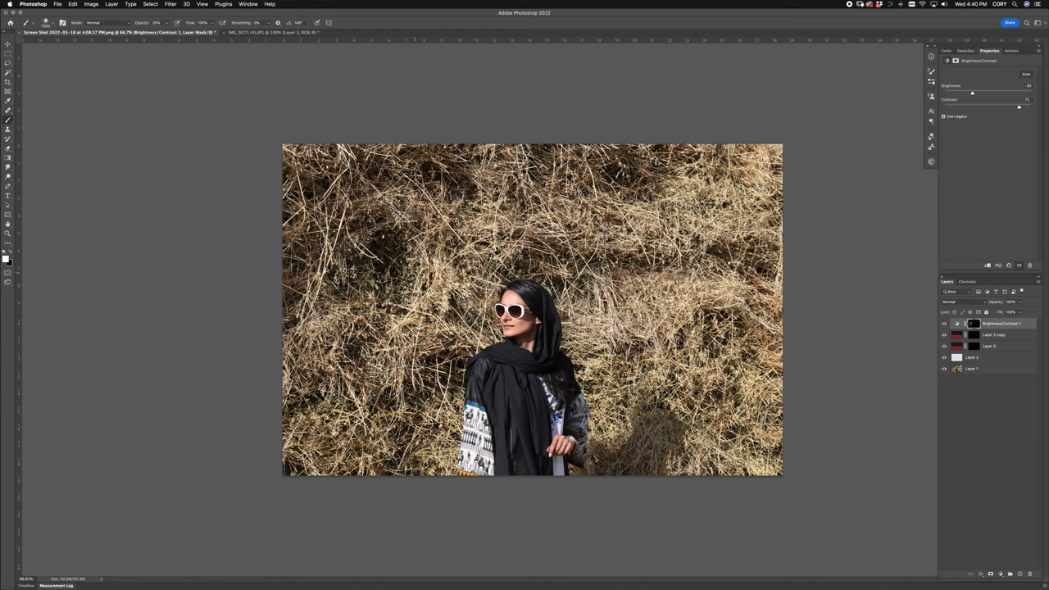
pyautogui.press(']')
pyautogui.press(']')
pyautogui.press(']')
pyautogui.click(422, 211)
pyautogui.click(374, 182)
pyautogui.click(532, 192)
pyautogui.click(621, 210)
pyautogui.click(654, 280)
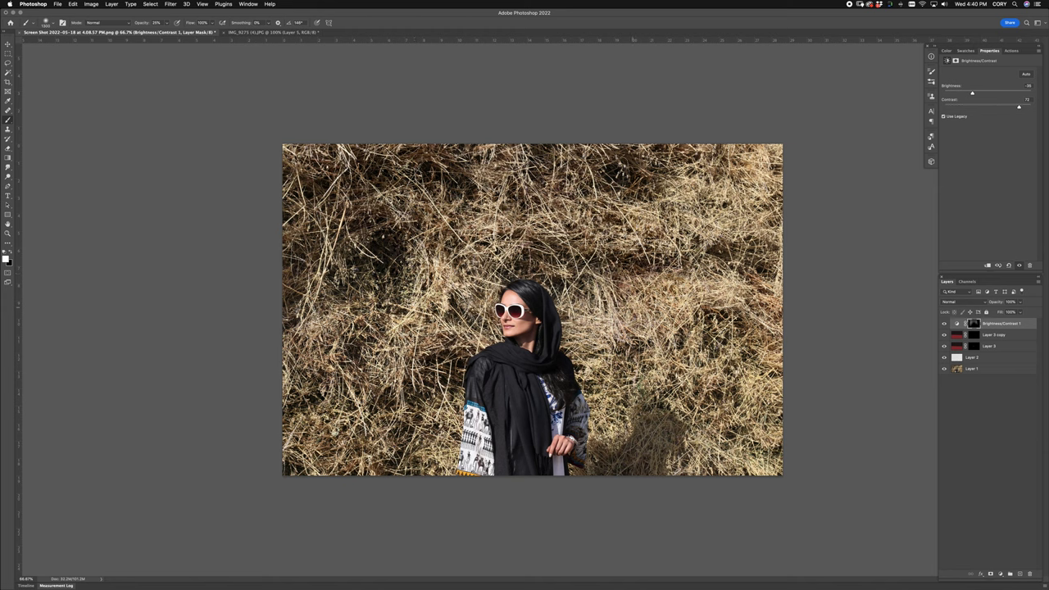
# Paint the mask white over the haystack and shadow to the right of the woman to deepen their contrast
pyautogui.click(656, 305)
pyautogui.click(661, 310)
pyautogui.click(664, 416)
pyautogui.click(706, 420)
pyautogui.moveTo(742, 405)
pyautogui.mouseDown()
pyautogui.moveTo(723, 176)
pyautogui.moveTo(729, 152)
pyautogui.mouseUp()
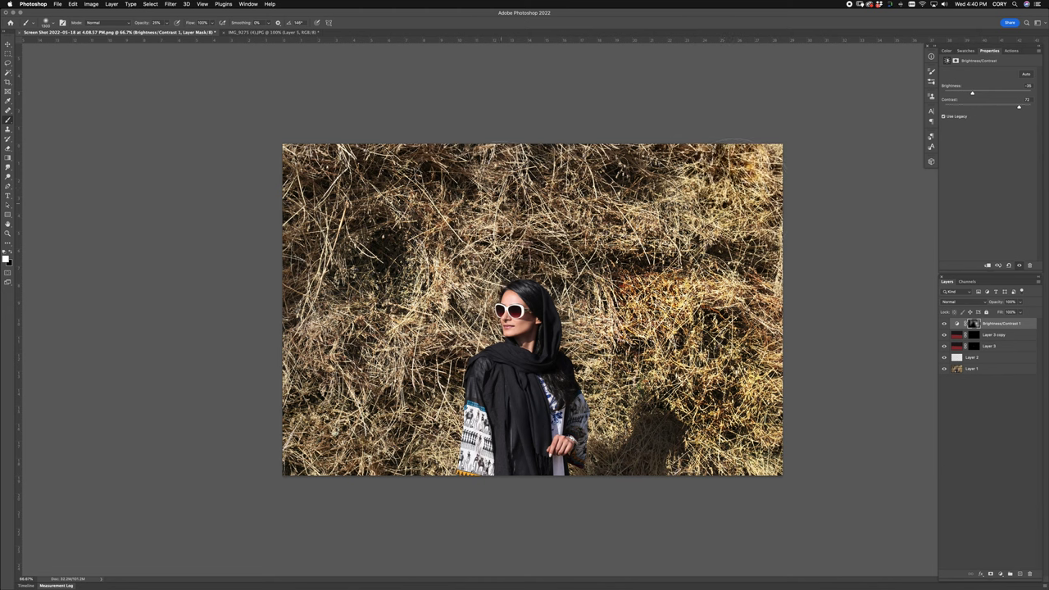
# Paint the mask white over the haystack to the left of the woman to match the added contrast
pyautogui.click(369, 448)
pyautogui.click(312, 395)
pyautogui.click(349, 312)
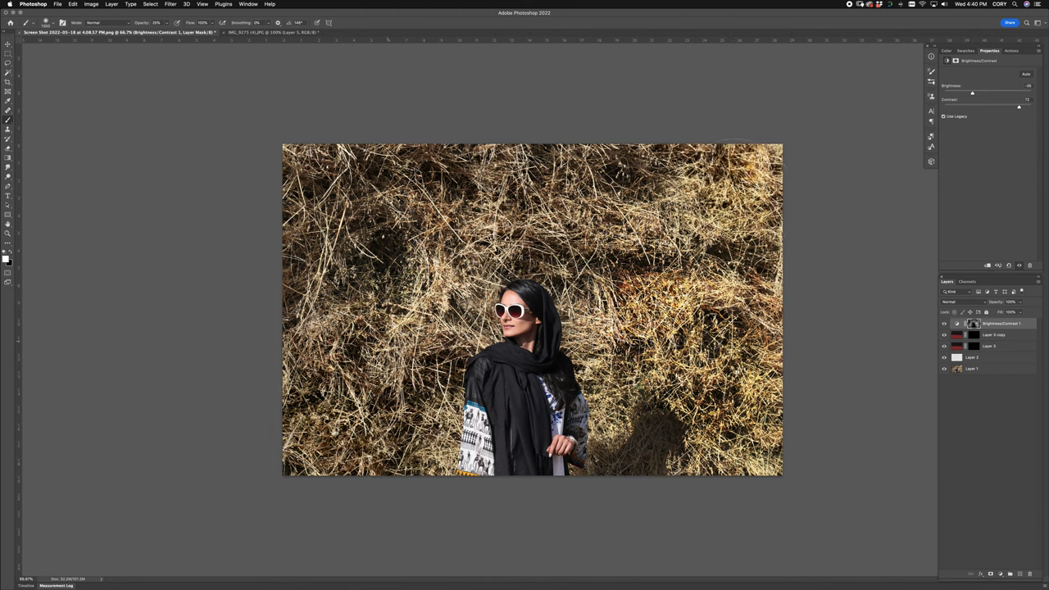
pyautogui.click(388, 249)
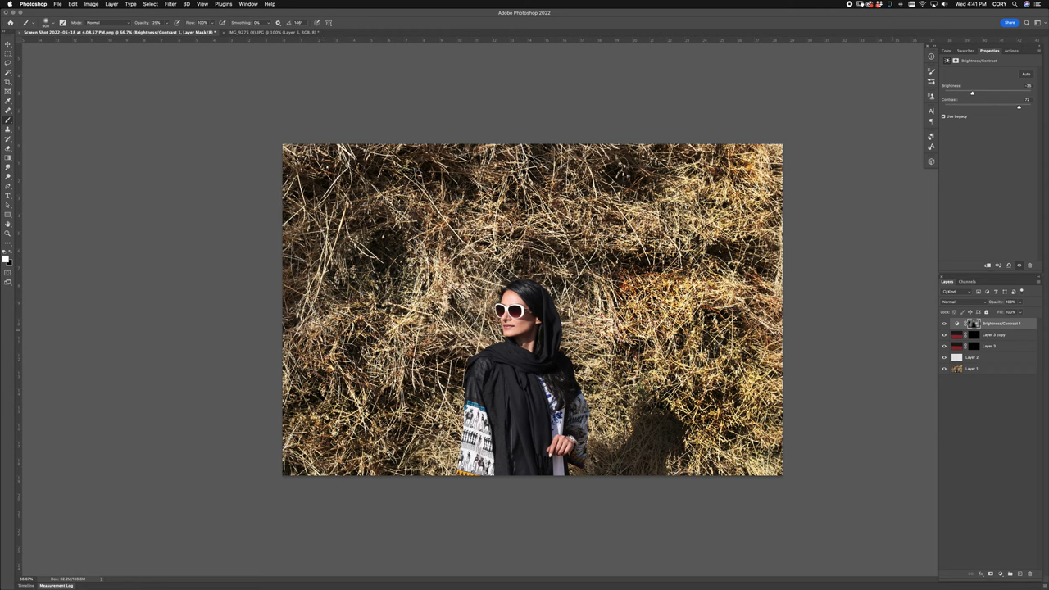
# Set the Brightness/Contrast layer's blend mode to Luminosity and toggle its visibility to compare before and after
pyautogui.click(958, 305)
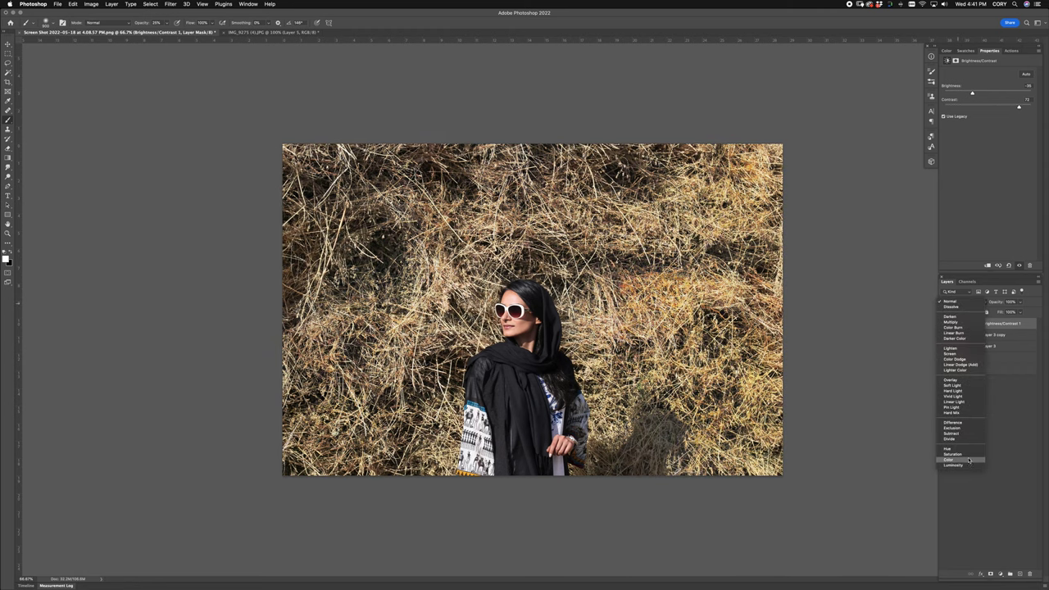
pyautogui.click(970, 466)
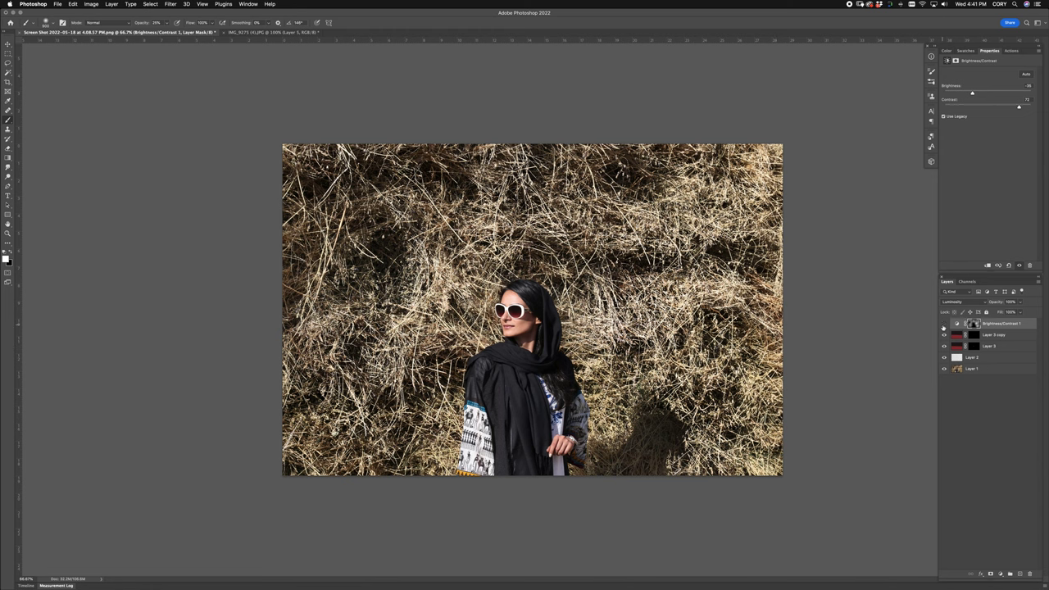
pyautogui.click(944, 325)
pyautogui.click(944, 325)
pyautogui.click(943, 324)
pyautogui.click(944, 325)
pyautogui.click(943, 324)
pyautogui.click(944, 325)
pyautogui.click(943, 324)
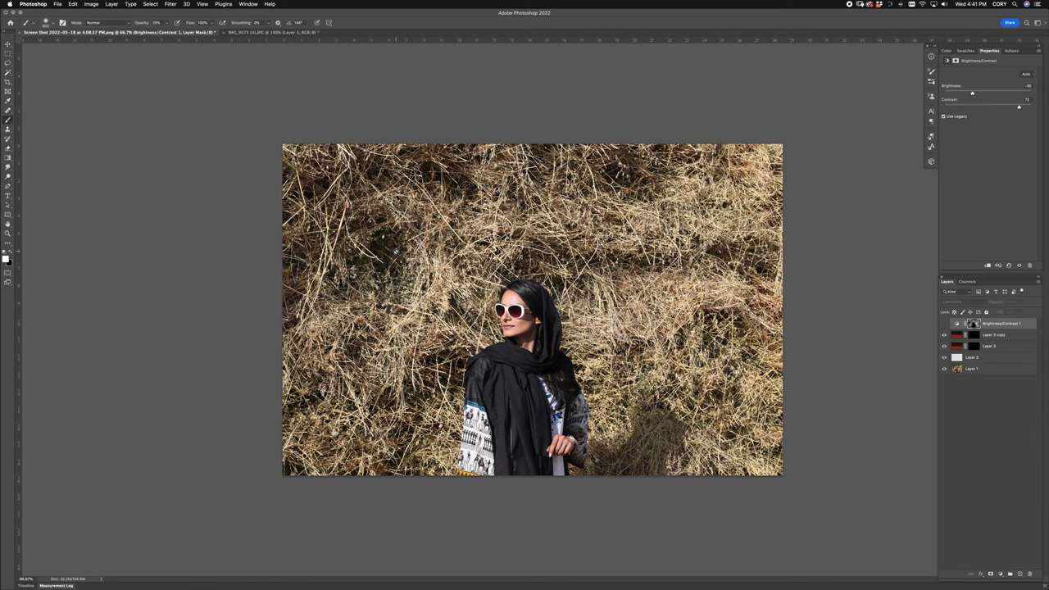
pyautogui.click(943, 325)
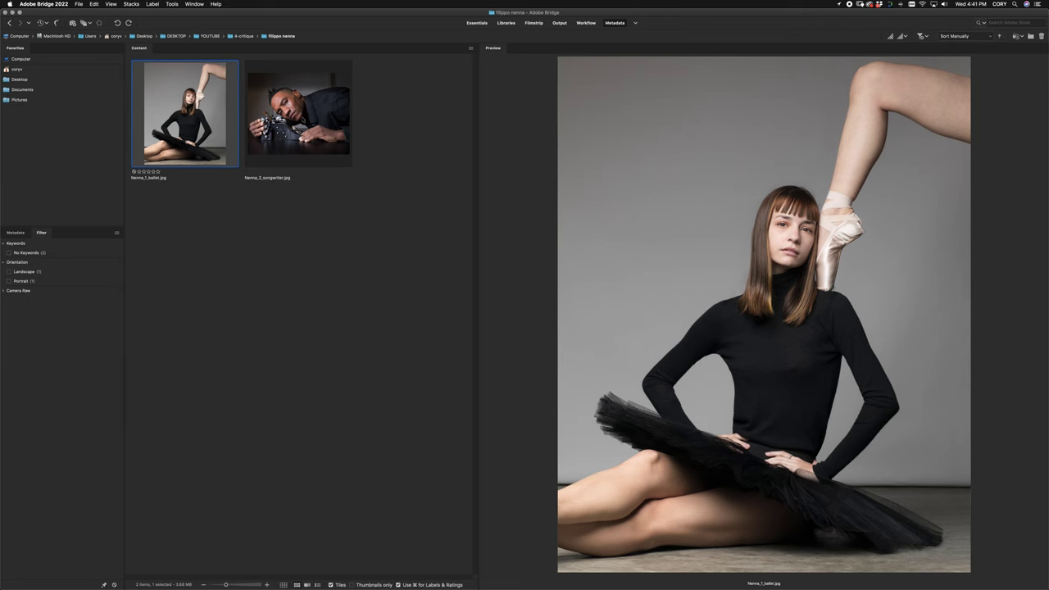
# Open the ballet and songwriter portraits together in Photoshop and bring the ballet image to the front
pyautogui.press('super+a')
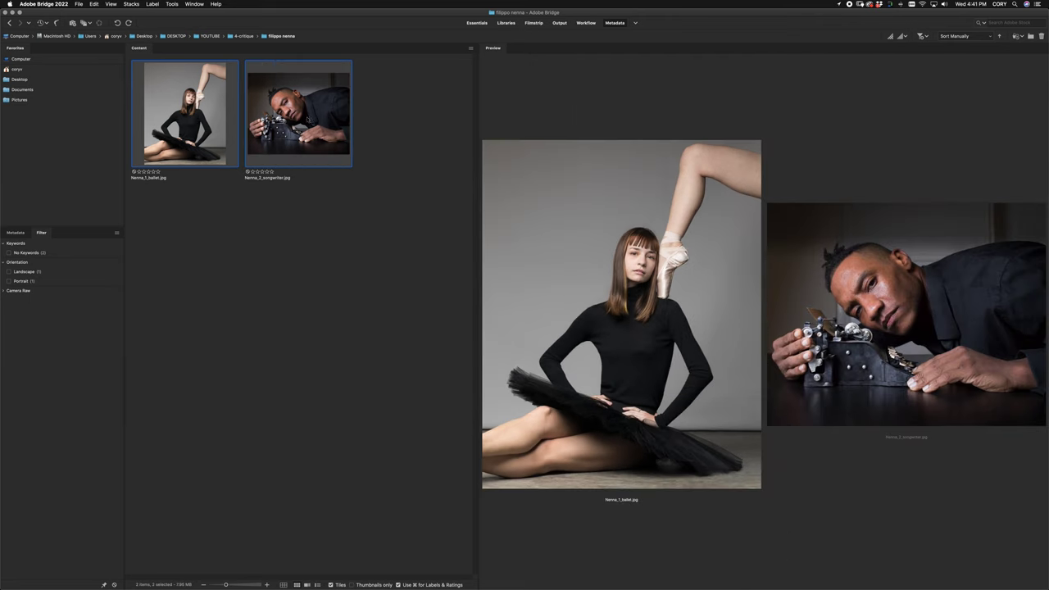
pyautogui.doubleClick(308, 120)
pyautogui.click(81, 33)
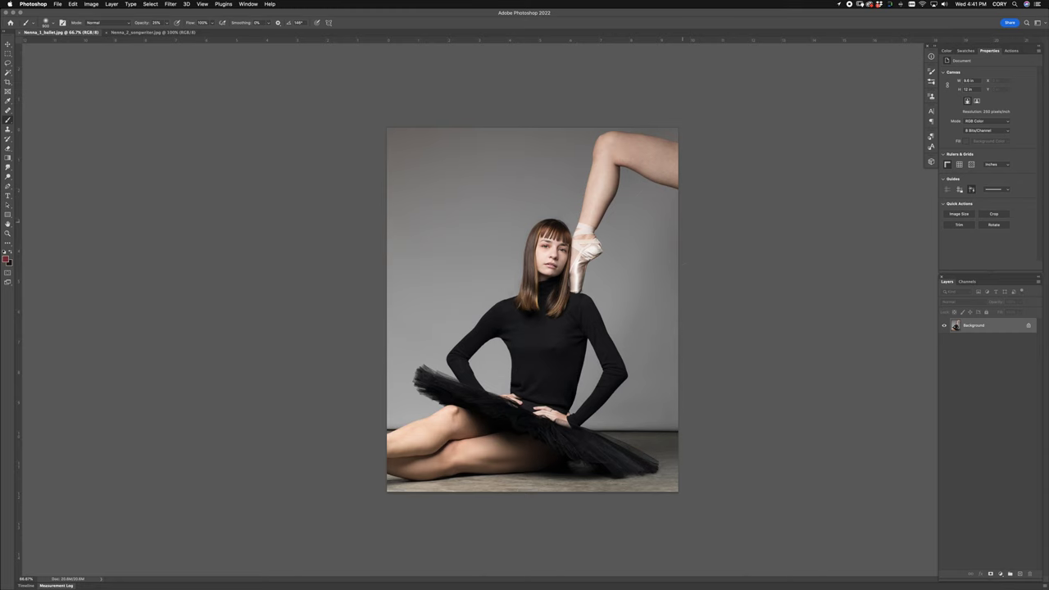
# Add a new layer and heal the stray hairs over the dancer's black turtleneck collar, sampling the nearby fabric
pyautogui.press('super+equal')
pyautogui.press('super+equal')
pyautogui.press('super+equal')
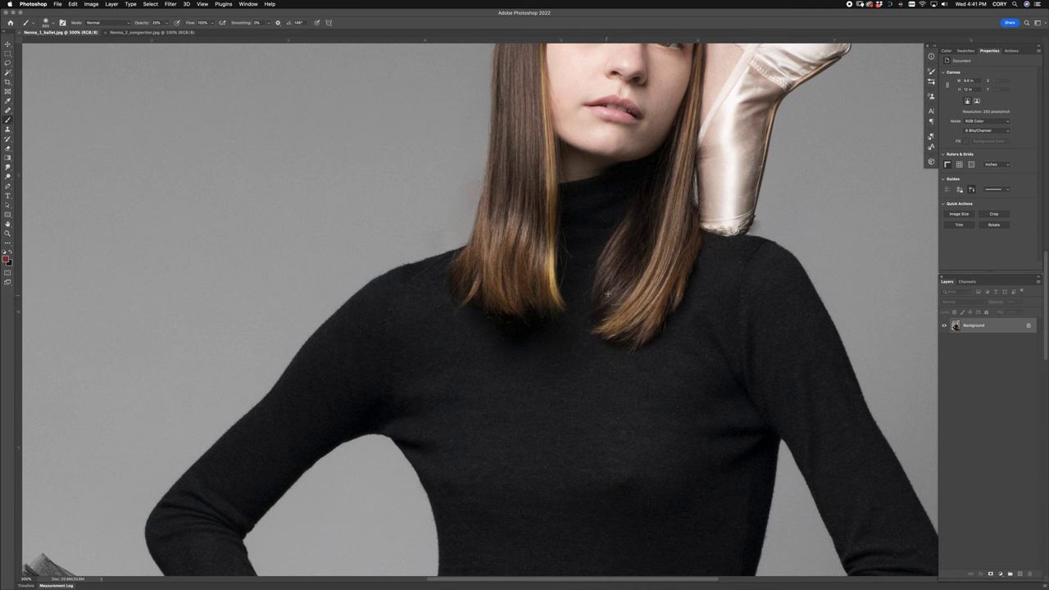
pyautogui.press('shift+super+n')
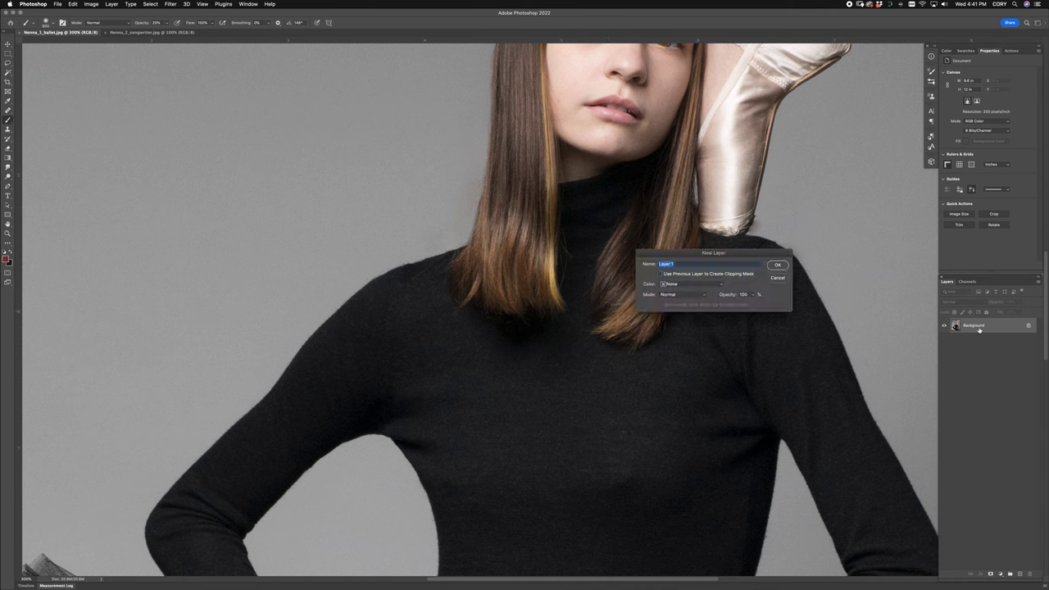
pyautogui.press('Return')
pyautogui.press('j')
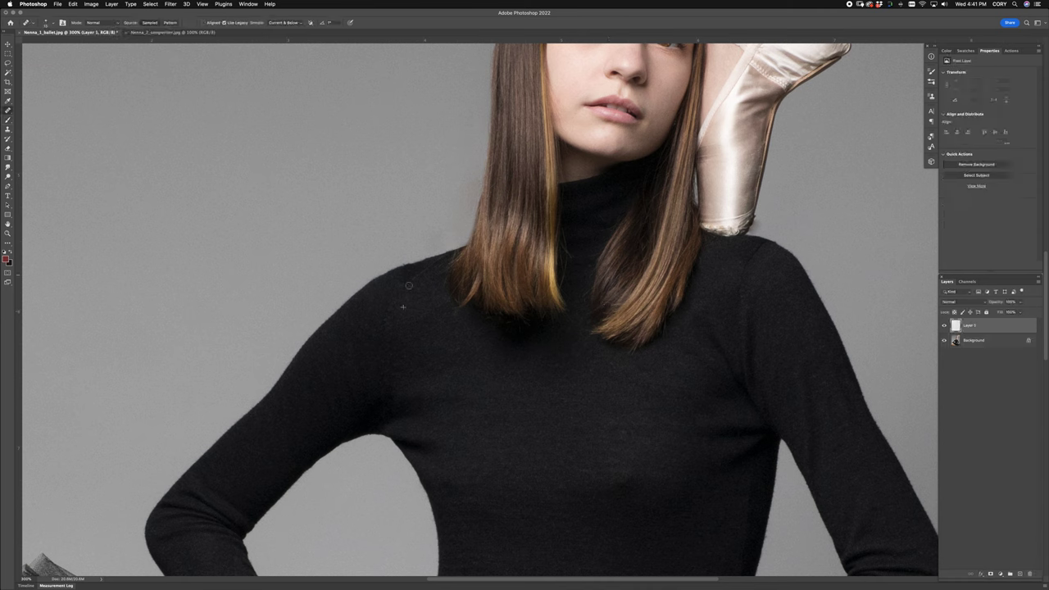
pyautogui.keyDown('alt'); pyautogui.click(576, 228); pyautogui.keyUp('alt')
pyautogui.moveTo(565, 231); pyautogui.dragTo(569, 257)
pyautogui.keyDown('alt'); pyautogui.click(571, 248); pyautogui.keyUp('alt')
pyautogui.click(563, 247)
pyautogui.click(563, 280)
pyautogui.click(586, 294)
# Examine the dancer's face, hair edges and pointe shoe at close-up and full-figure views
pyautogui.moveTo(602, 214); pyautogui.dragTo(565, 344)
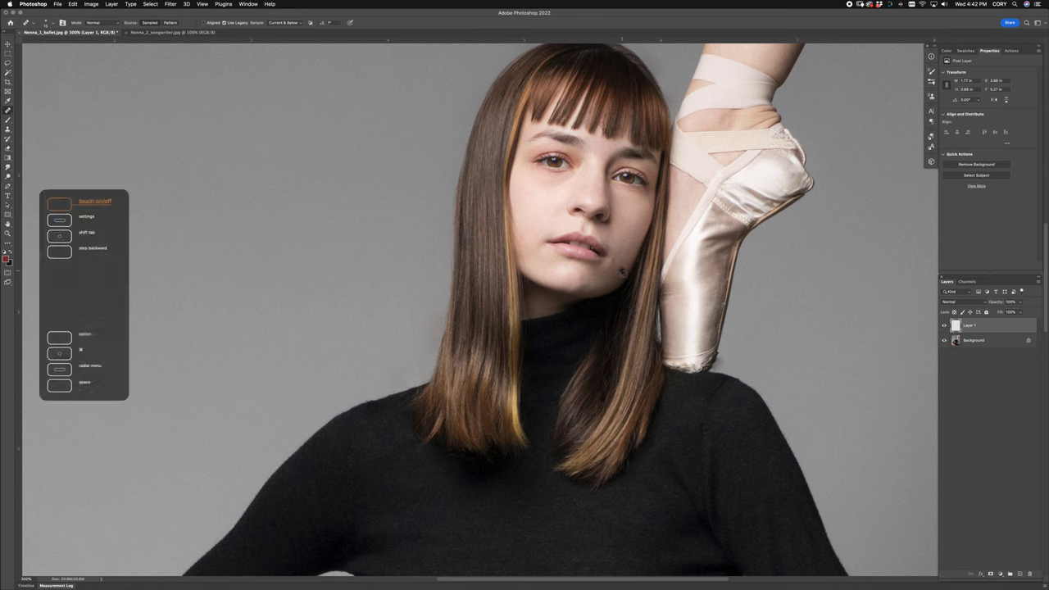
pyautogui.moveTo(633, 219); pyautogui.dragTo(605, 245)
pyautogui.press('super+minus')
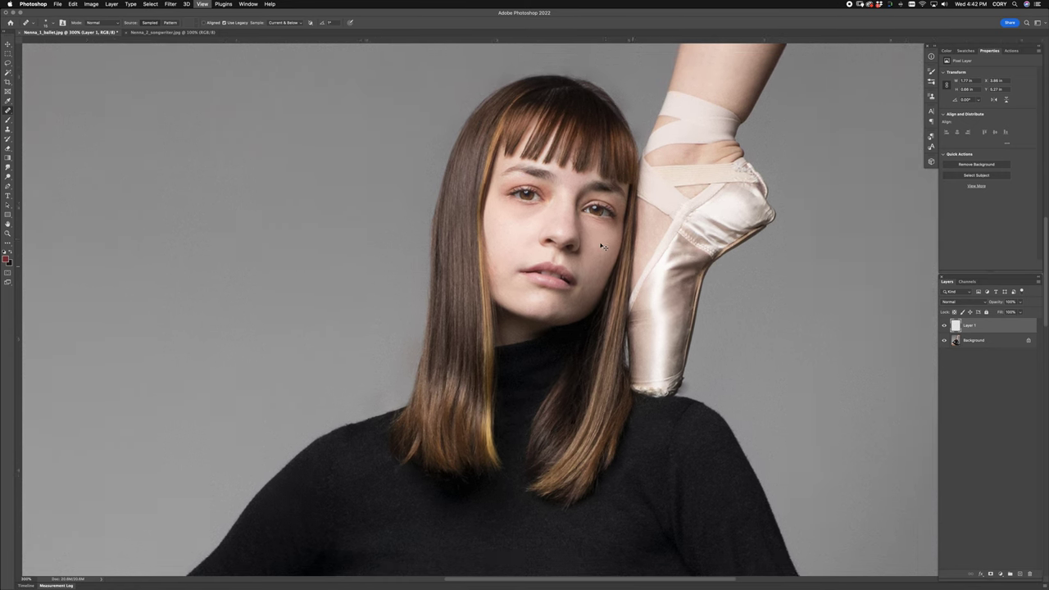
pyautogui.press('super+minus')
pyautogui.press('super+minus')
pyautogui.press('super+minus')
pyautogui.press('super+plus')
pyautogui.press('super+plus')
pyautogui.press('super+plus')
pyautogui.press('super+plus')
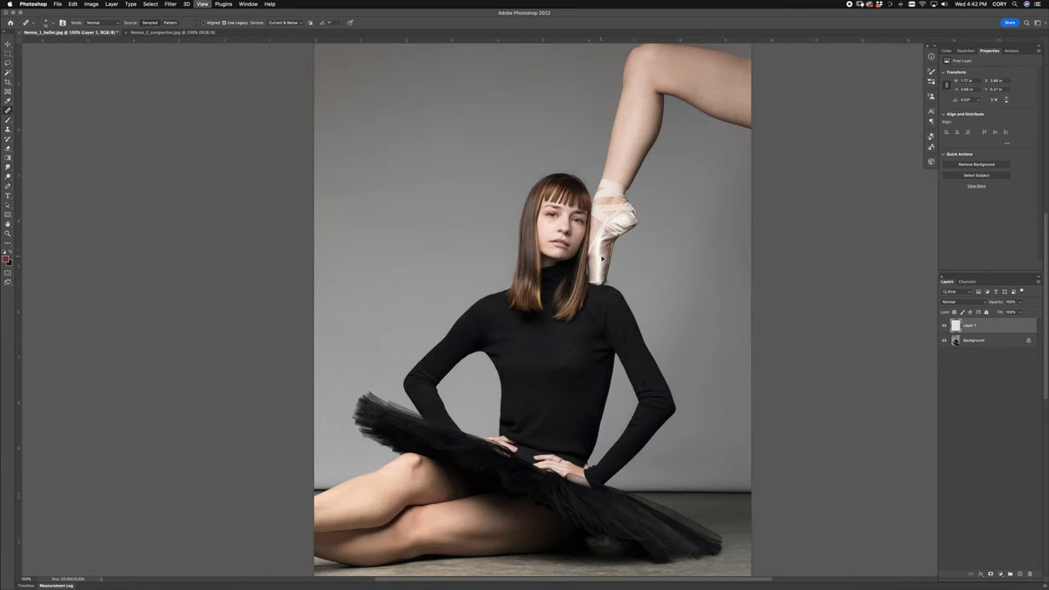
pyautogui.press('super+plus')
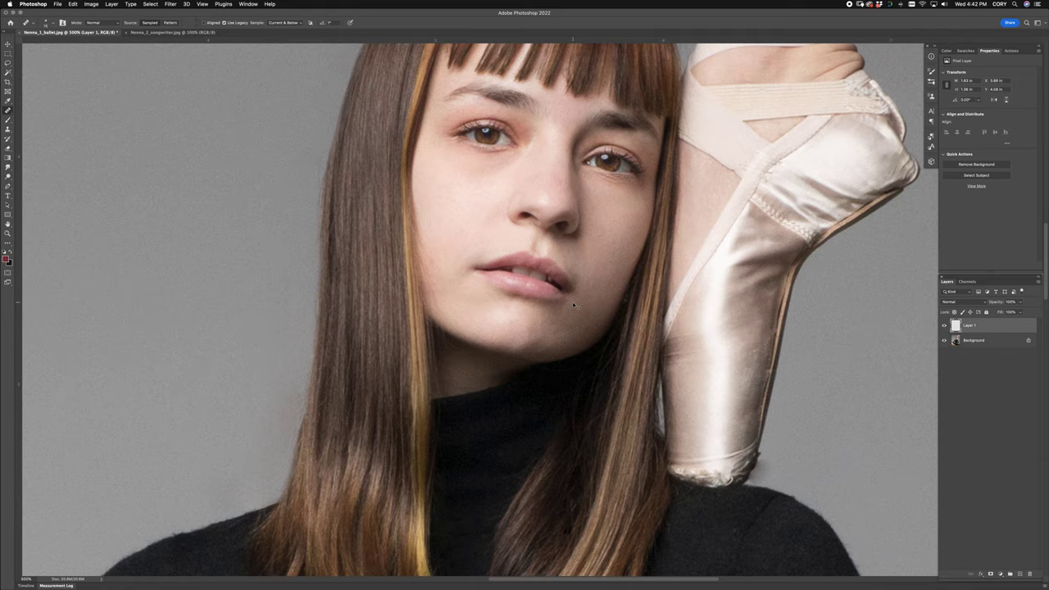
# Delete the healing layer from the ballet portrait
pyautogui.press('super+0')
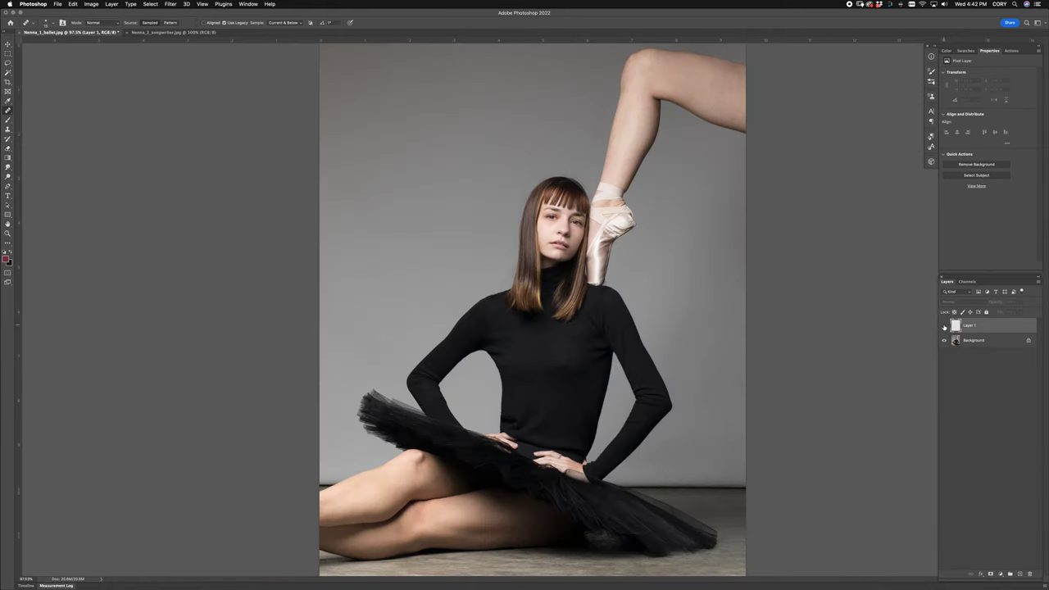
pyautogui.click(944, 327)
pyautogui.press('Delete')
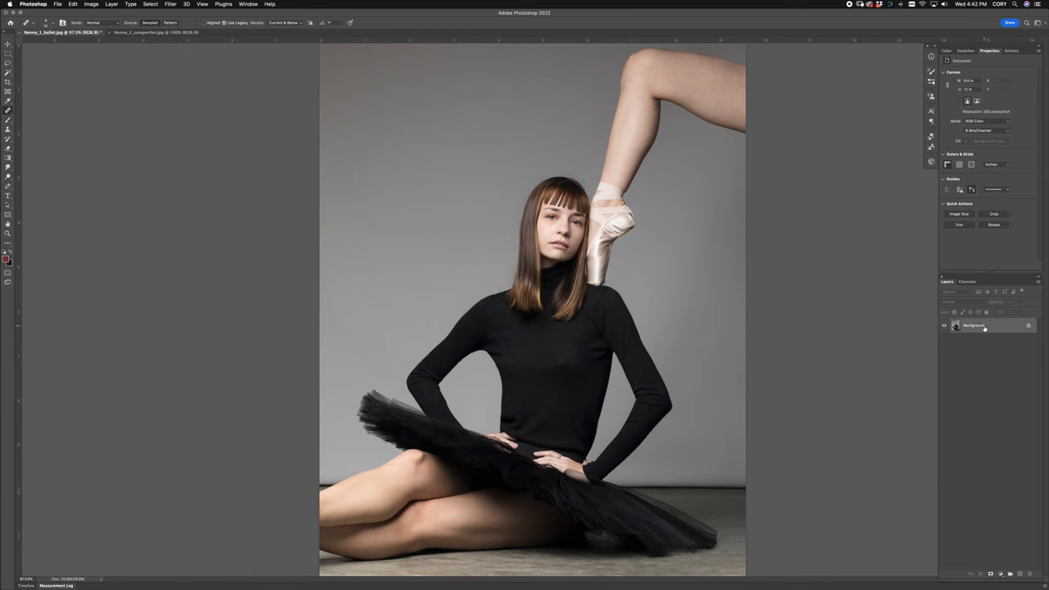
# Add a new layer in Soft Light mode filled with neutral gray above the ballet portrait
pyautogui.press('super+shift+n')
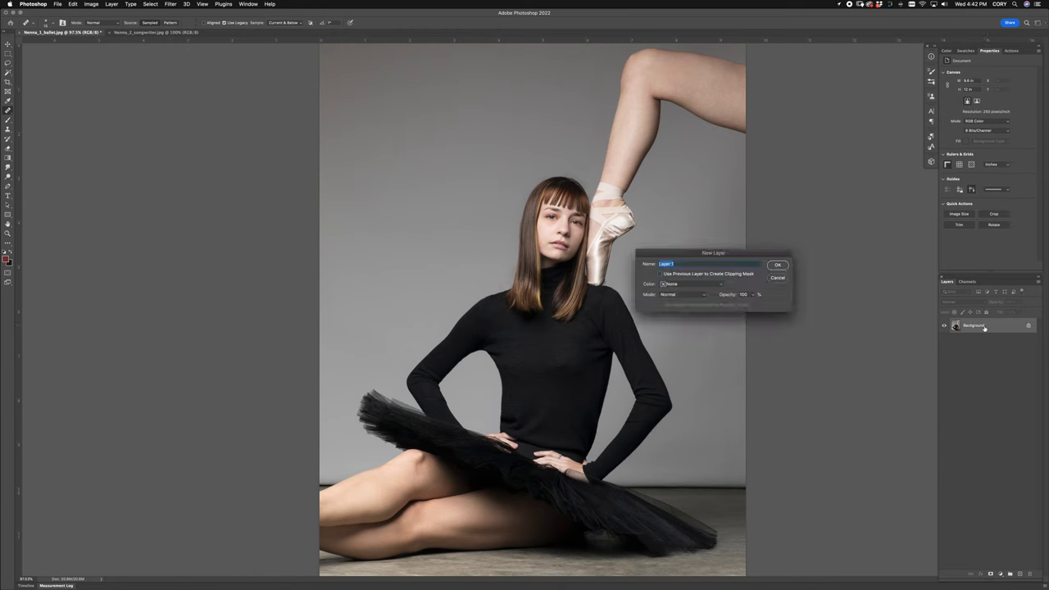
pyautogui.click(683, 294)
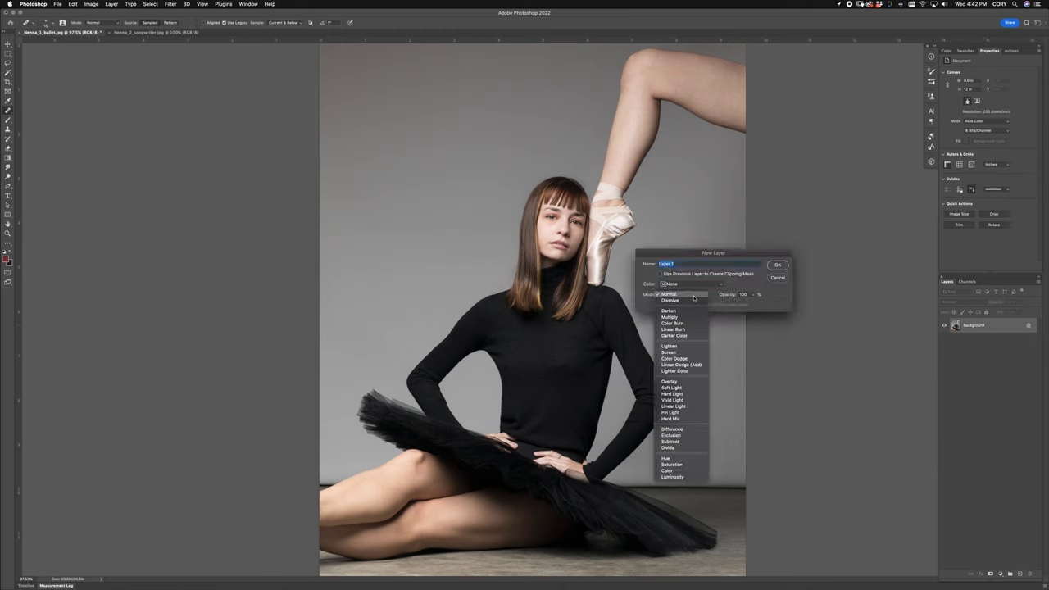
pyautogui.click(680, 384)
pyautogui.click(778, 264)
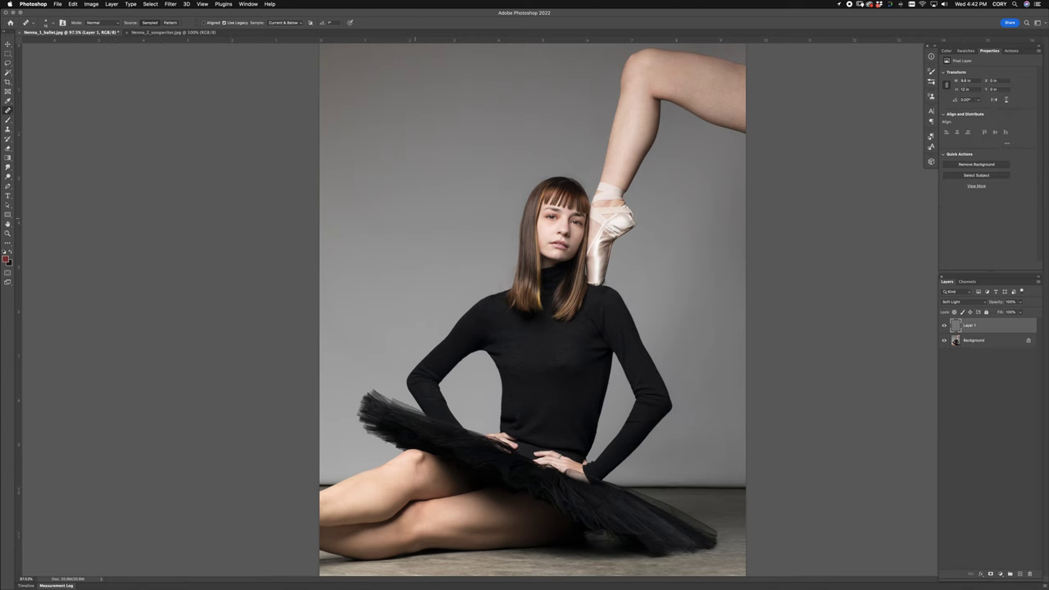
# Set up the Dodge tool with a smaller brush over the dancer's face, and switch to the Burn tool
pyautogui.click(7, 177)
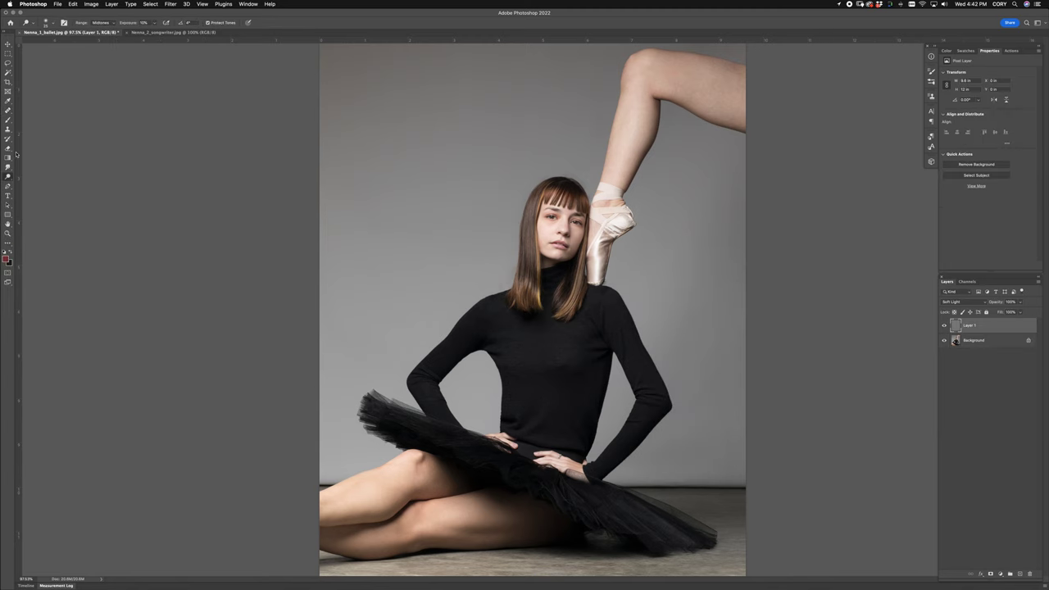
pyautogui.press('super+1')
pyautogui.press('super+plus')
pyautogui.press('super+plus')
pyautogui.press('super+plus')
pyautogui.moveTo(759, 214); pyautogui.dragTo(585, 455)
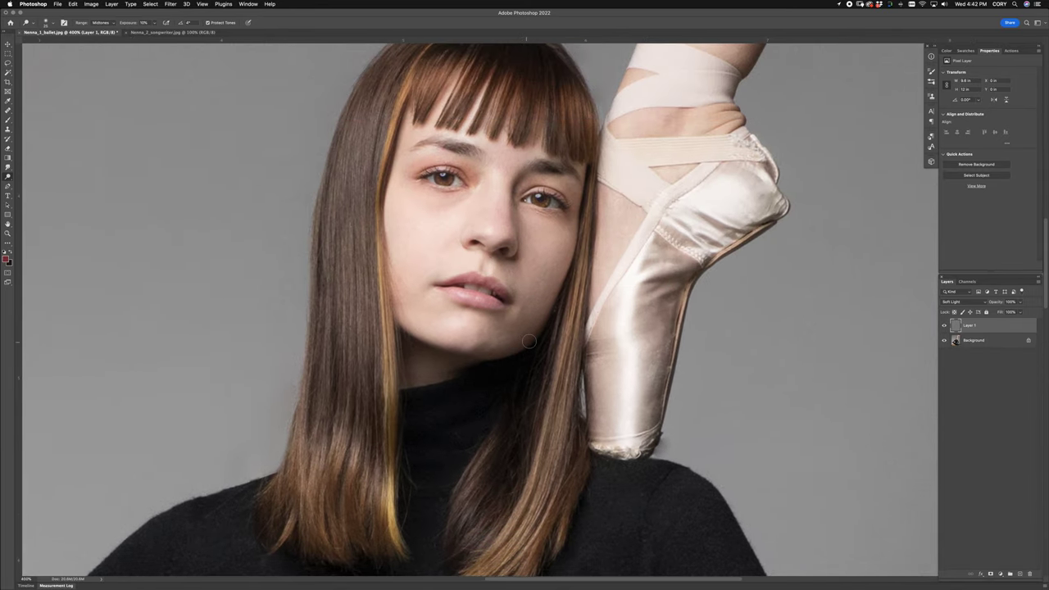
pyautogui.press('[')
pyautogui.press('[')
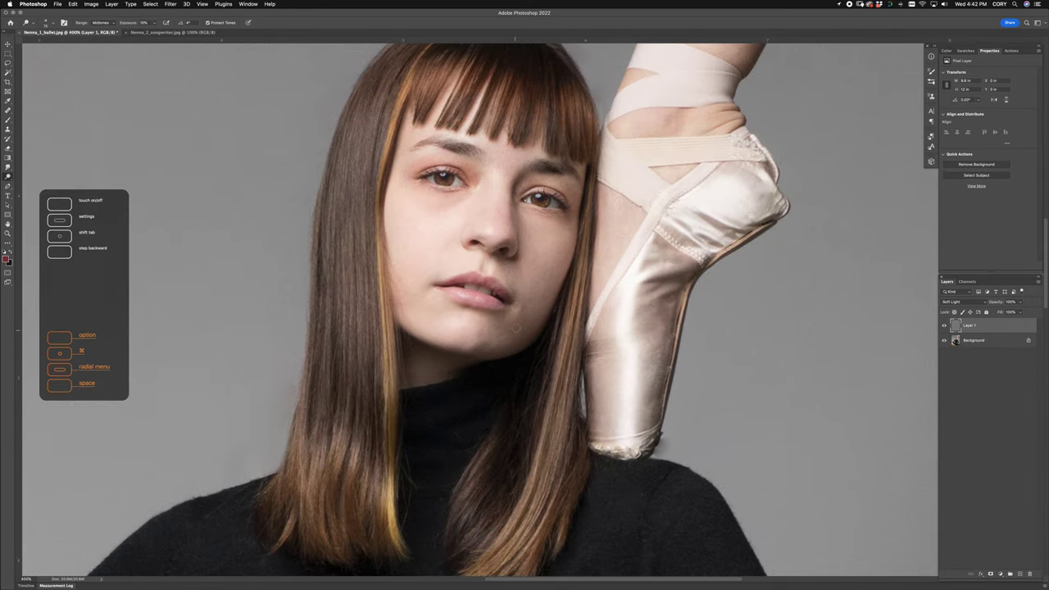
pyautogui.click(13, 177)
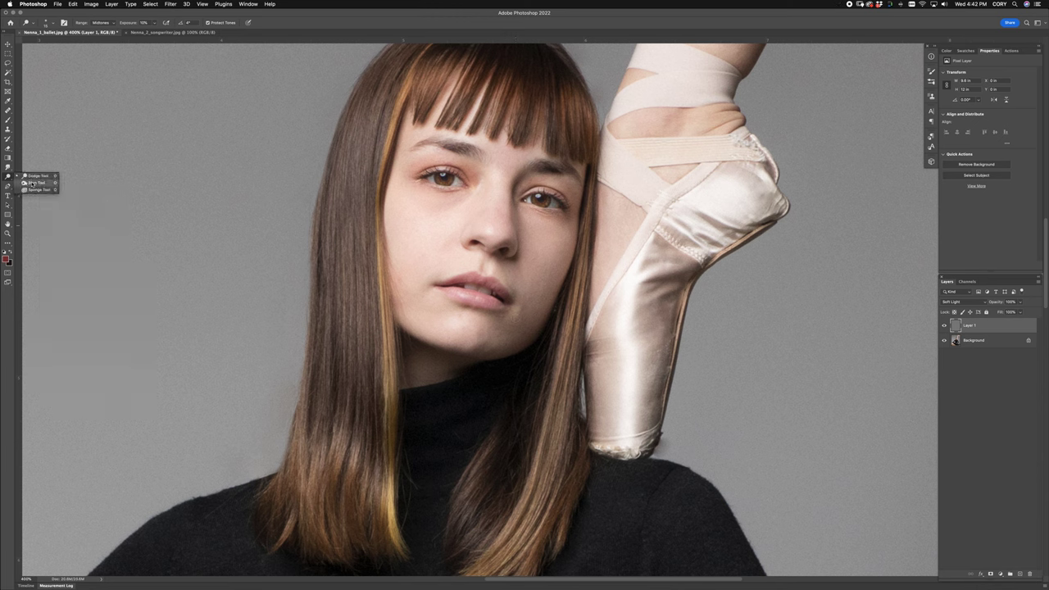
pyautogui.click(37, 186)
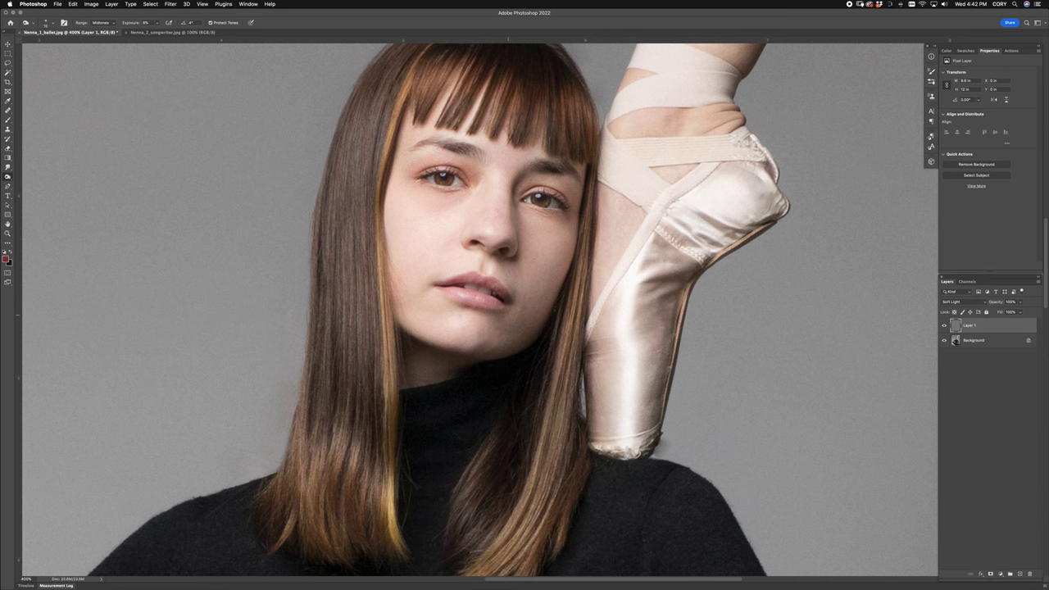
# Examine the skin tones and shading of the raised leg up close and within the full portrait
pyautogui.press('super+0')
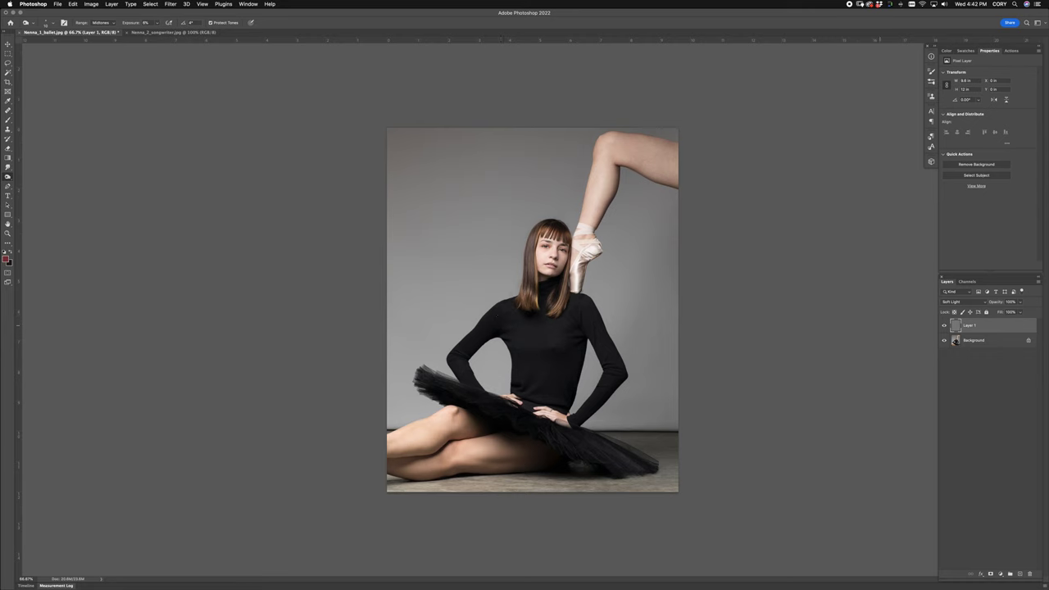
pyautogui.press('super+plus')
pyautogui.press('super+plus')
pyautogui.press('super+plus')
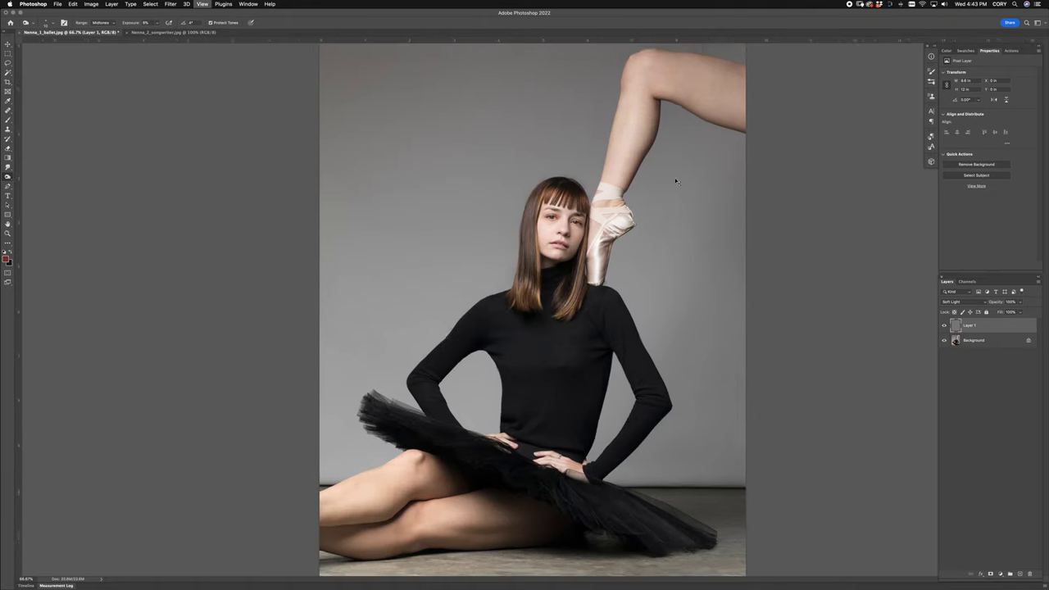
pyautogui.moveTo(733, 168); pyautogui.dragTo(621, 319)
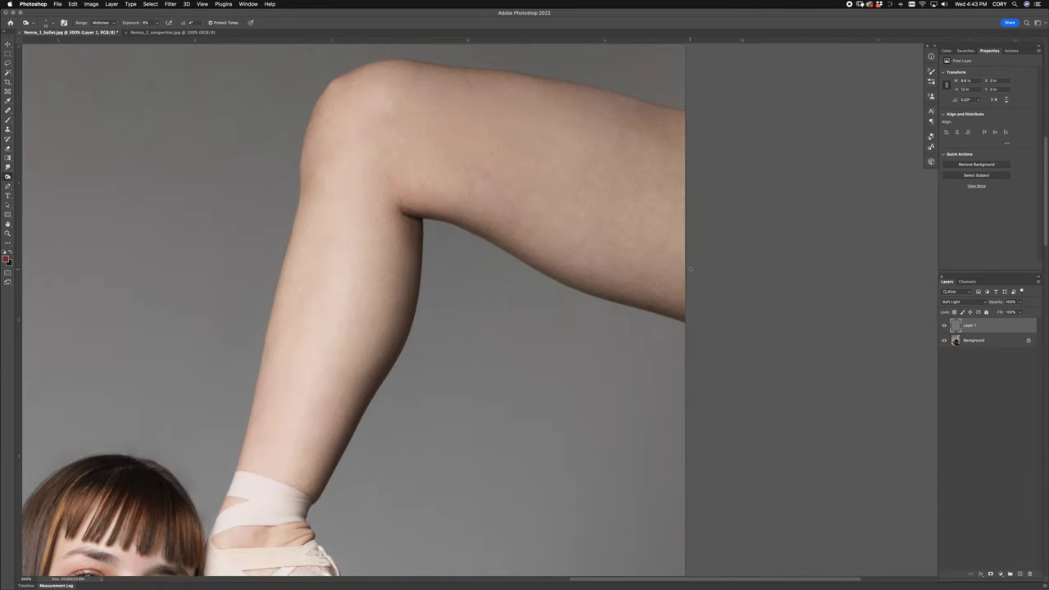
pyautogui.press('super+minus')
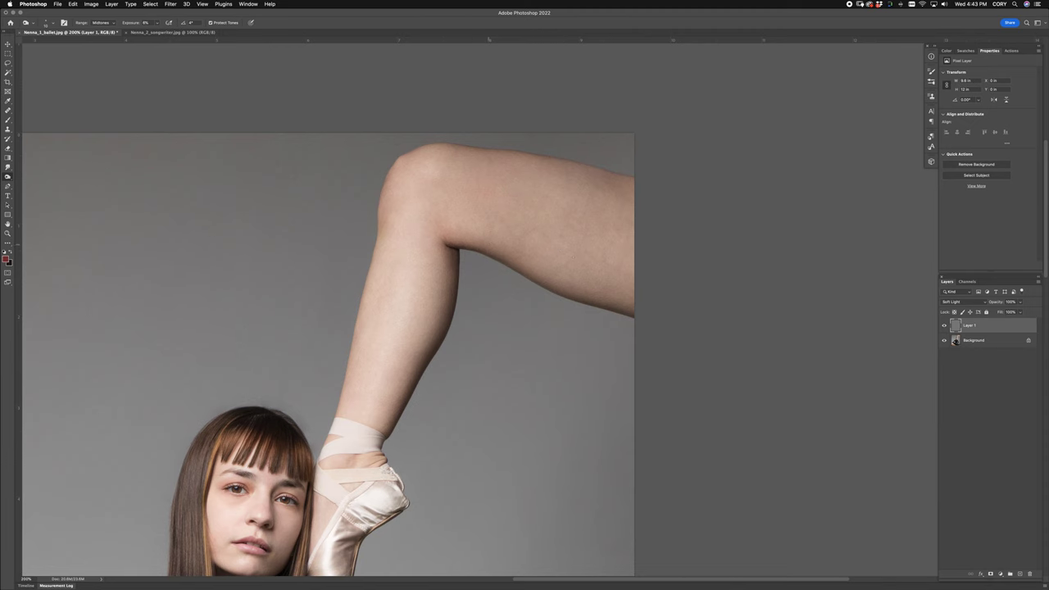
pyautogui.scroll(-3, 513, 237)
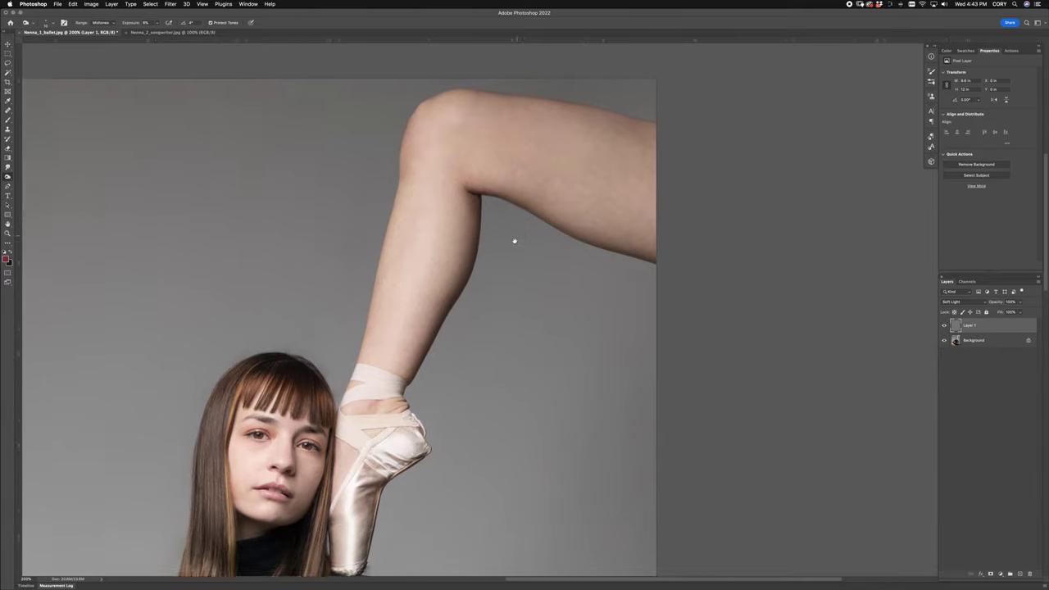
pyautogui.press('super+0')
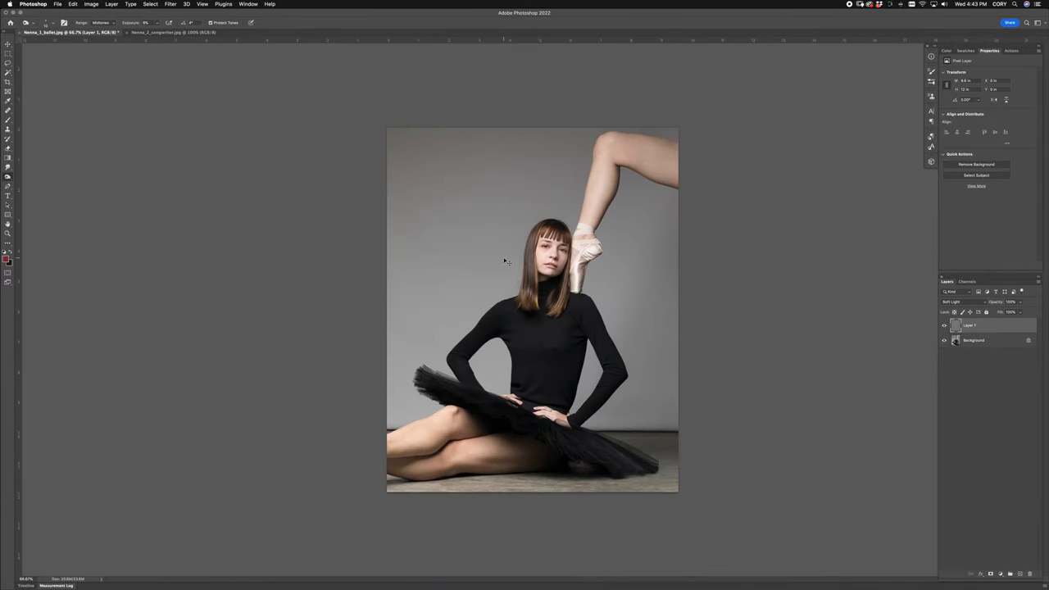
pyautogui.press('super+1')
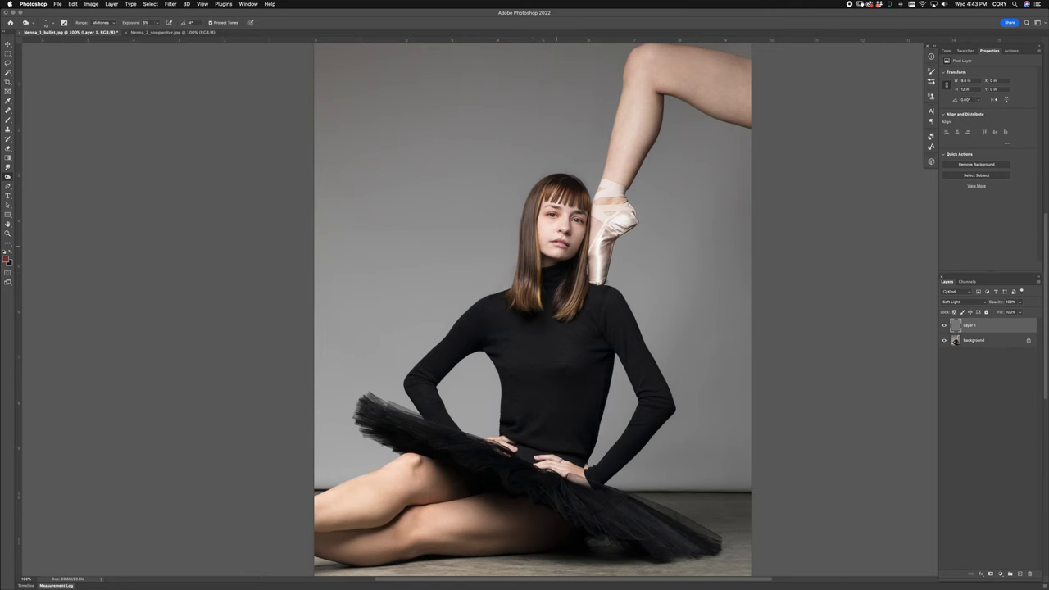
# Add a darkening Curves adjustment with input 223 lowered to output 204, and invert its mask to black
pyautogui.click(989, 573)
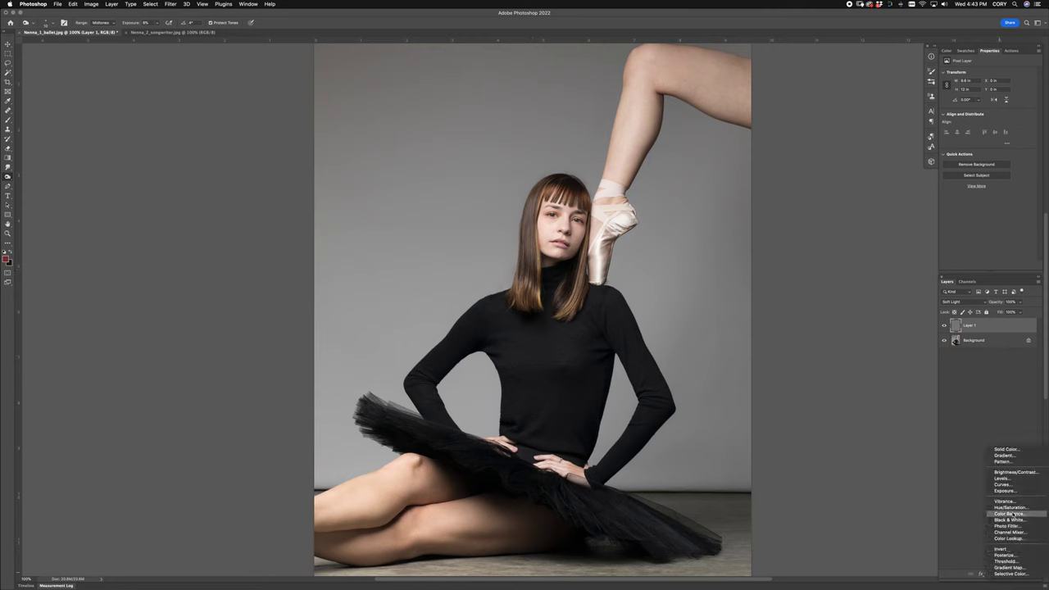
pyautogui.click(1009, 486)
pyautogui.moveTo(1016, 100); pyautogui.dragTo(1021, 106)
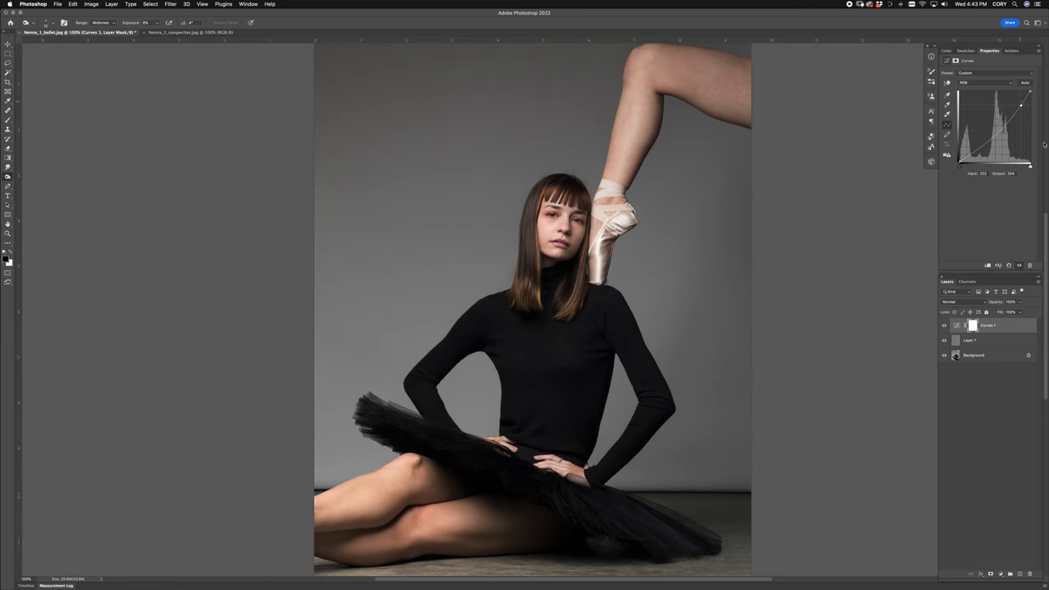
pyautogui.press('super+i')
# Paint the Curves darkening into the mask over the dancer's folded legs with a soft white brush
pyautogui.press('b')
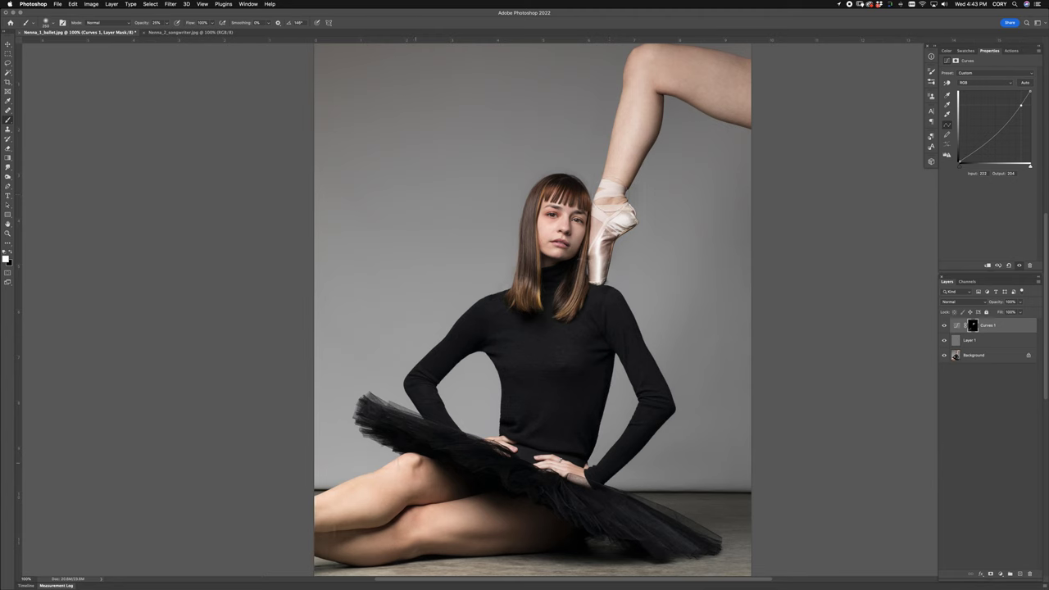
pyautogui.moveTo(310, 522); pyautogui.dragTo(456, 514)
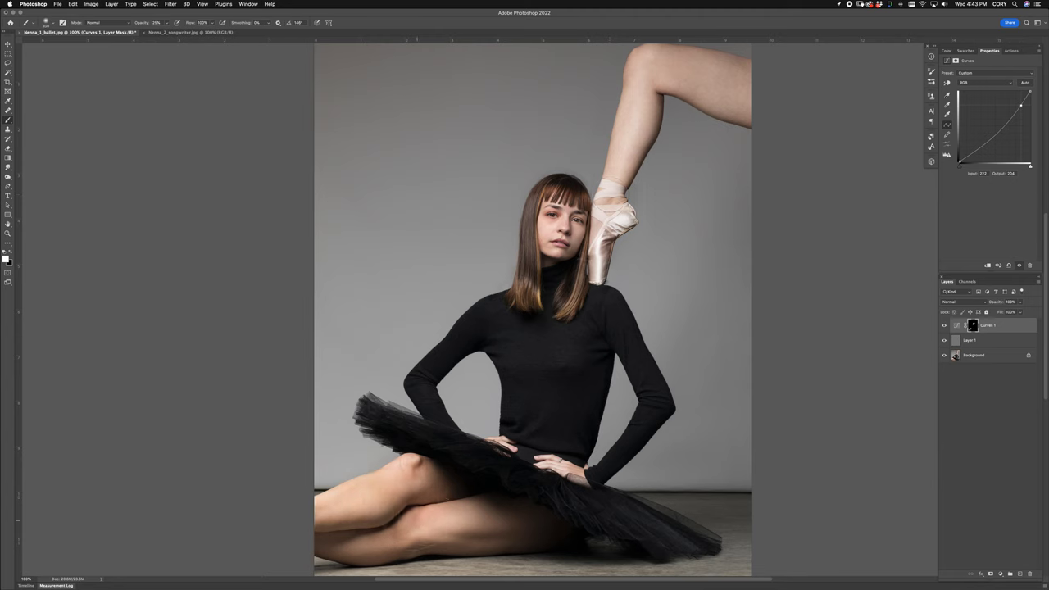
pyautogui.press(']')
pyautogui.press(']')
pyautogui.moveTo(524, 501); pyautogui.dragTo(502, 485)
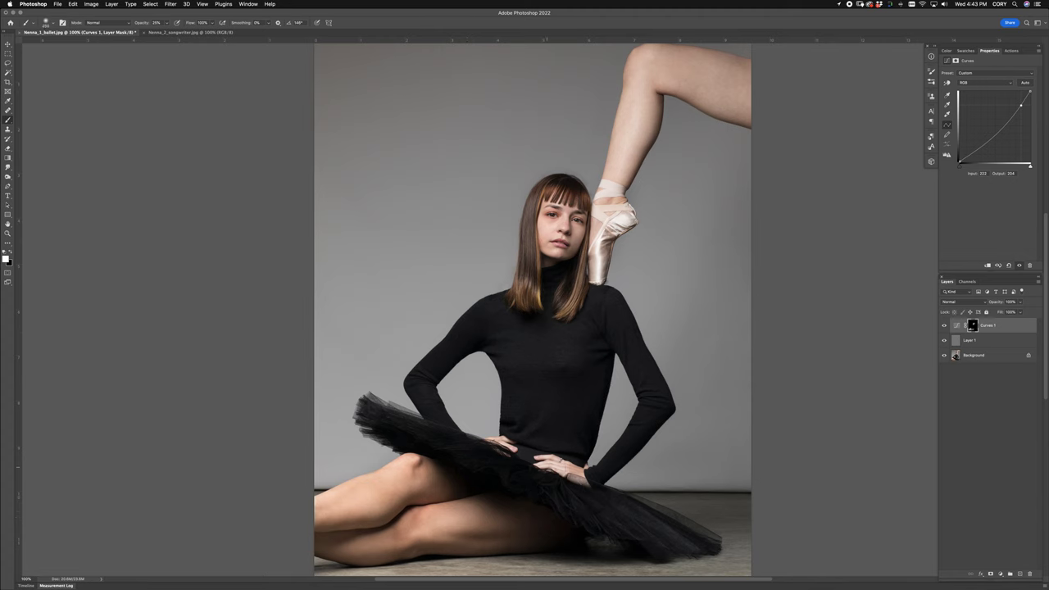
# Compare the whole portrait with the Curves adjustment hidden and shown
pyautogui.press('super+minus')
pyautogui.press('super+minus')
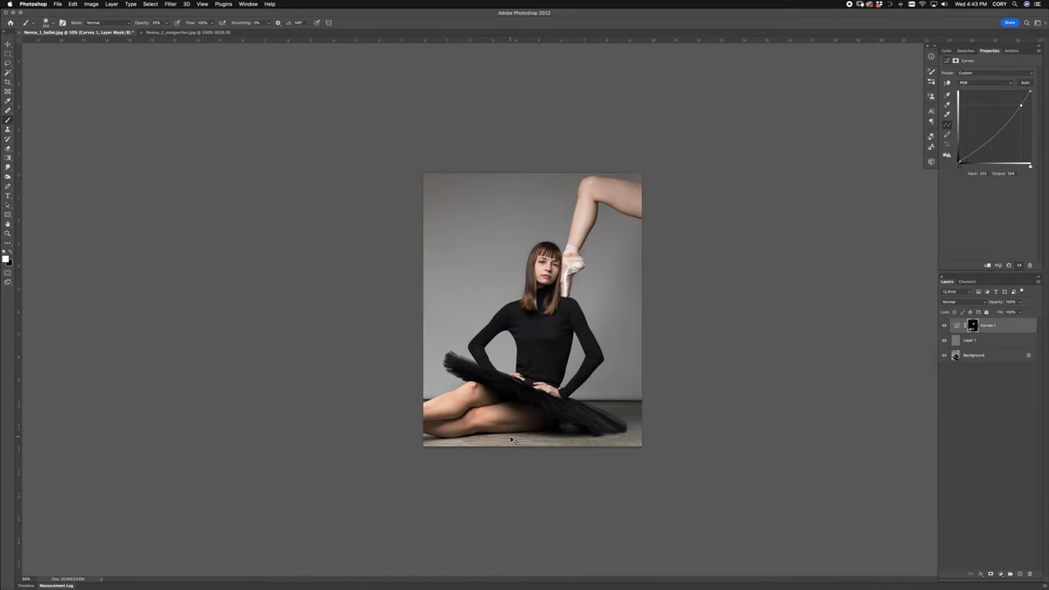
pyautogui.press('super+plus')
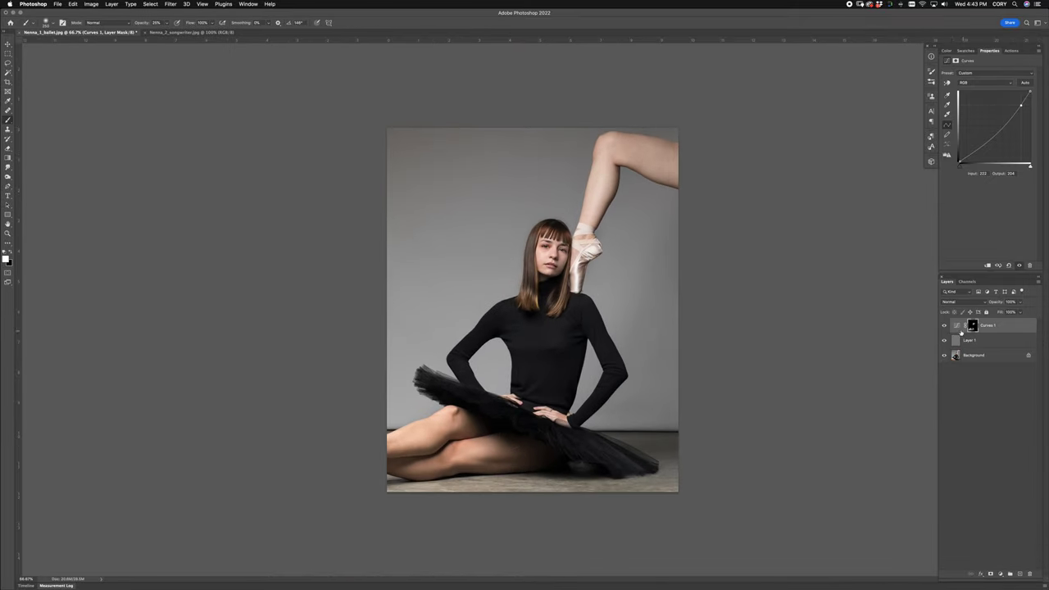
pyautogui.click(944, 326)
pyautogui.click(944, 327)
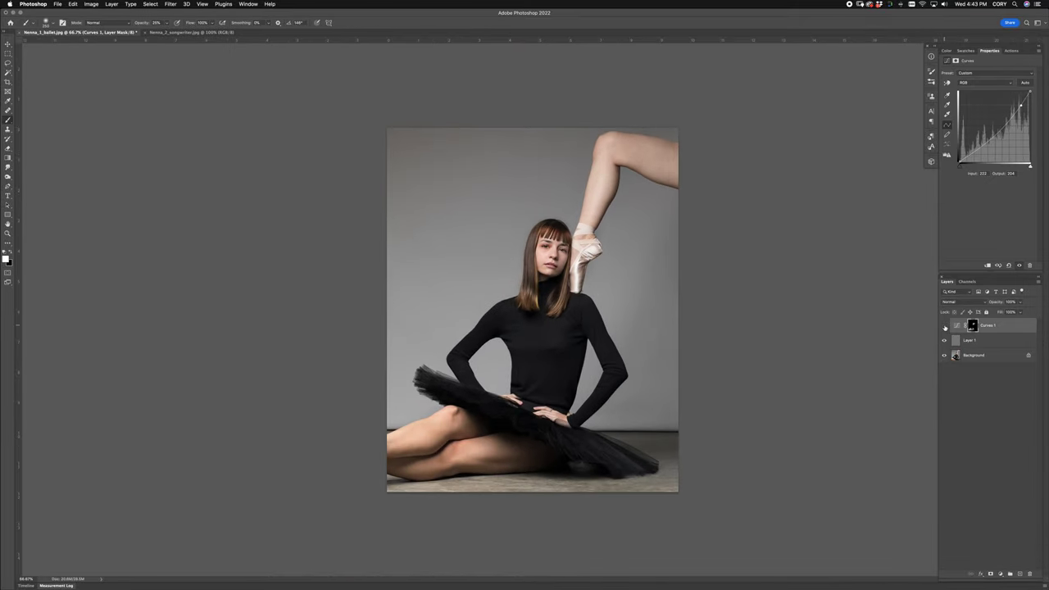
pyautogui.click(944, 326)
pyautogui.click(944, 326)
# Add a new blank layer above the Curves adjustment and ready the Healing Brush over the dancer's face
pyautogui.press('super+plus')
pyautogui.press('super+plus')
pyautogui.press('super+plus')
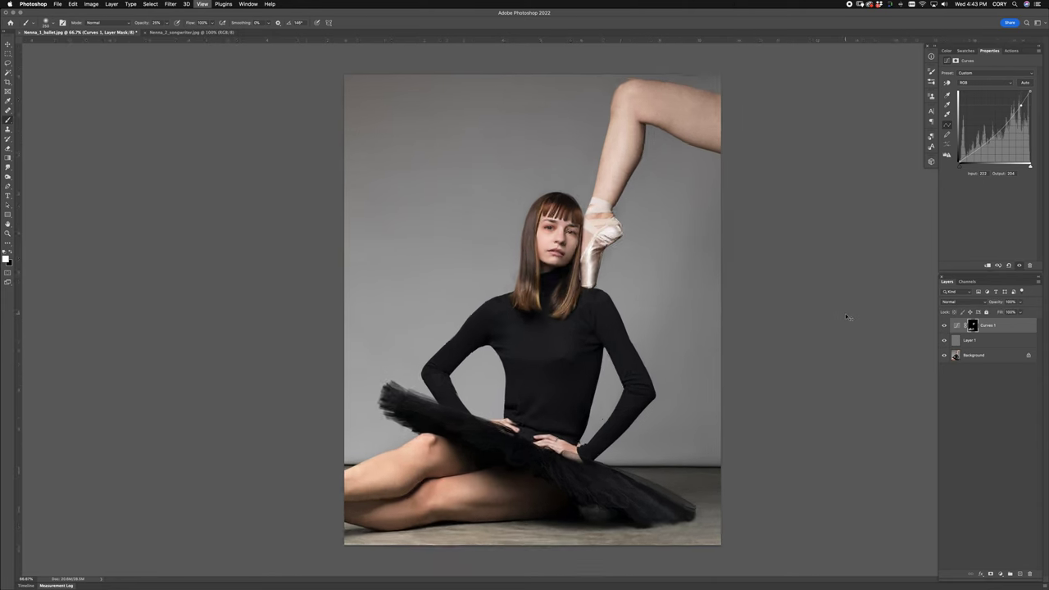
pyautogui.scroll(5, 672, 336)
pyautogui.scroll(-3, 669, 355)
pyautogui.hscroll(3, 669, 355)
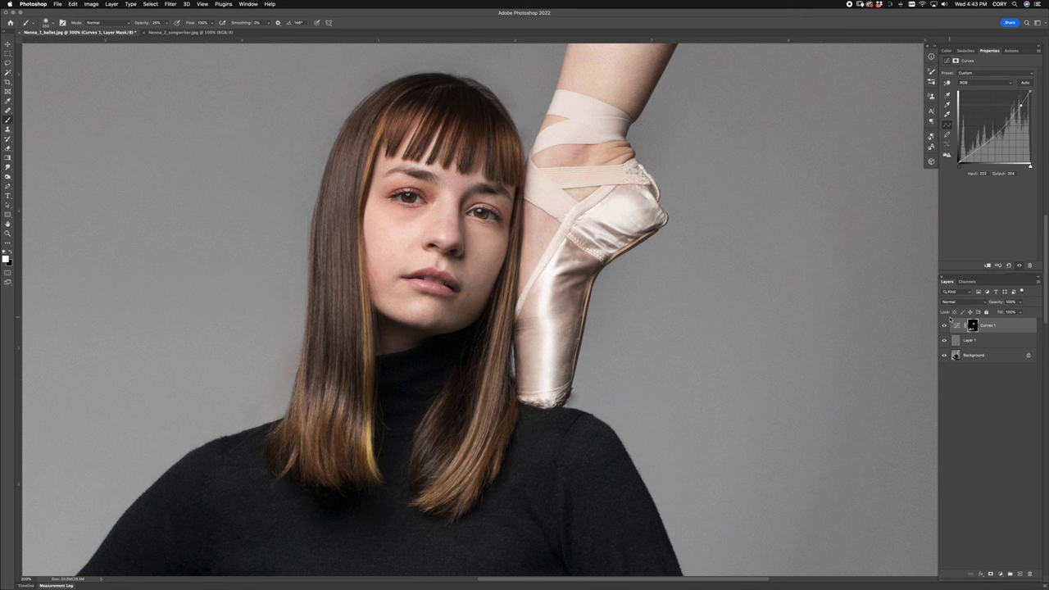
pyautogui.press('super+shift+n')
pyautogui.press('Return')
pyautogui.press('j')
pyautogui.press('super+plus')
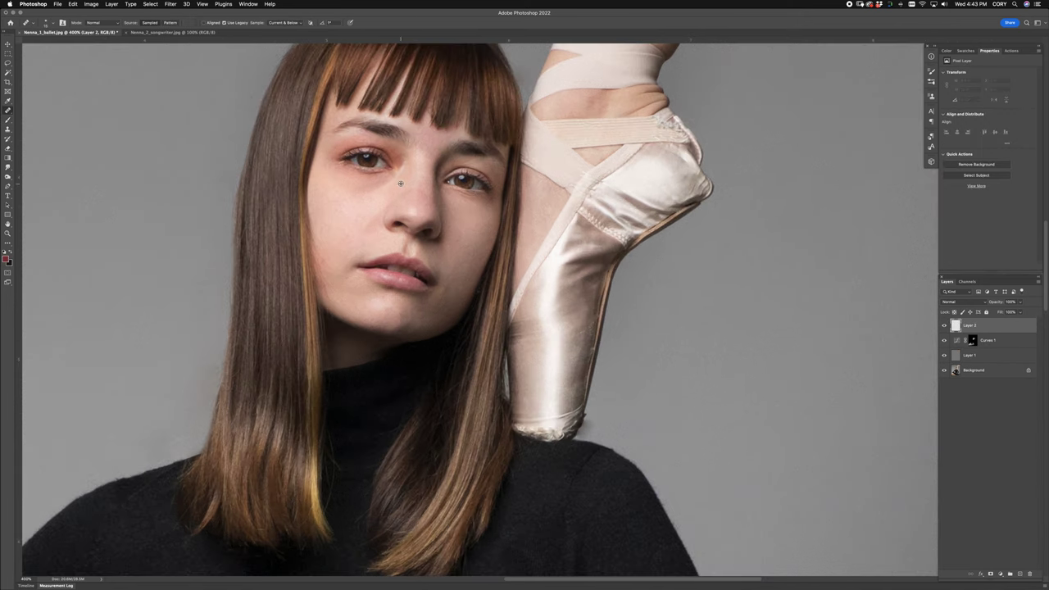
# Heal the skin between the inner eye corner and the nose bridge, sampling clean skin nearby
pyautogui.keyDown('alt'); pyautogui.click(401, 183); pyautogui.keyUp('alt')
pyautogui.moveTo(401, 173); pyautogui.dragTo(405, 162)
pyautogui.click(404, 160)
pyautogui.click(404, 173)
pyautogui.click(402, 180)
pyautogui.click(401, 177)
pyautogui.keyDown('alt'); pyautogui.click(404, 203); pyautogui.keyUp('alt')
# Compare the portrait with the healing layer hidden and shown, and lower that layer's opacity slightly
pyautogui.press('super+minus')
pyautogui.press('super+minus')
pyautogui.press('super+minus')
pyautogui.moveTo(367, 200); pyautogui.dragTo(361, 73)
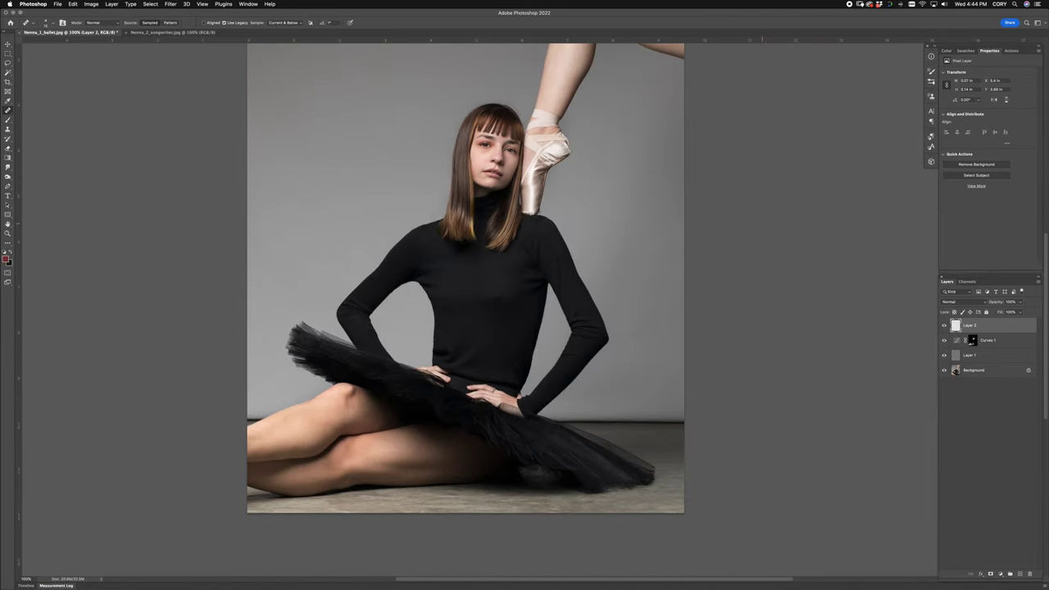
pyautogui.click(944, 326)
pyautogui.click(944, 326)
pyautogui.click(944, 326)
pyautogui.click(944, 327)
pyautogui.click(990, 303)
pyautogui.moveTo(990, 305); pyautogui.dragTo(984, 306)
pyautogui.press('super+minus')
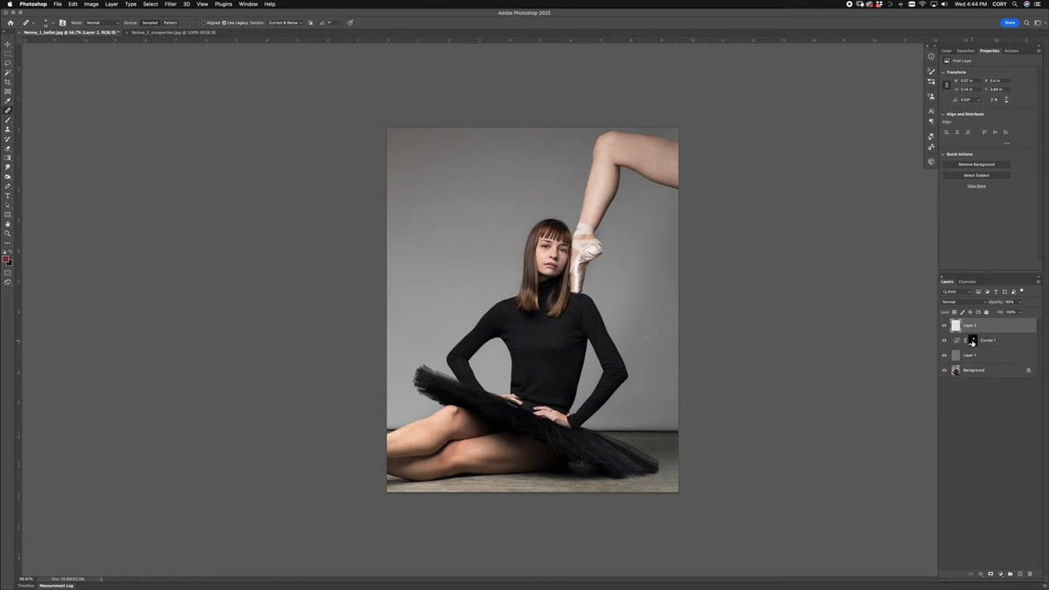
# Select the Curves mask with the Brush and check the full figure with the adjustment toggled off and on
pyautogui.click(972, 341)
pyautogui.press('b')
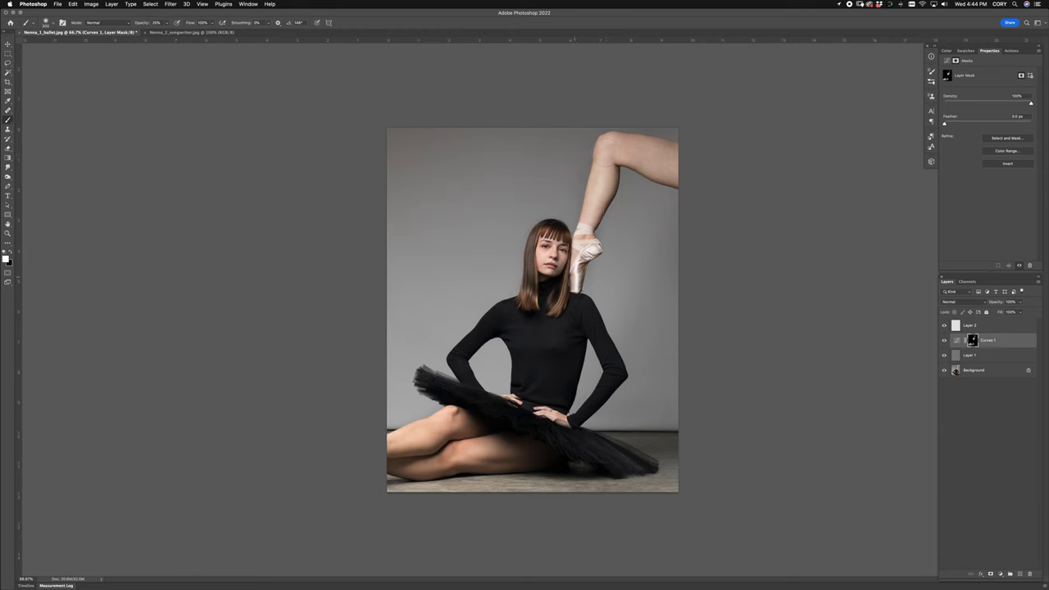
pyautogui.click(945, 340)
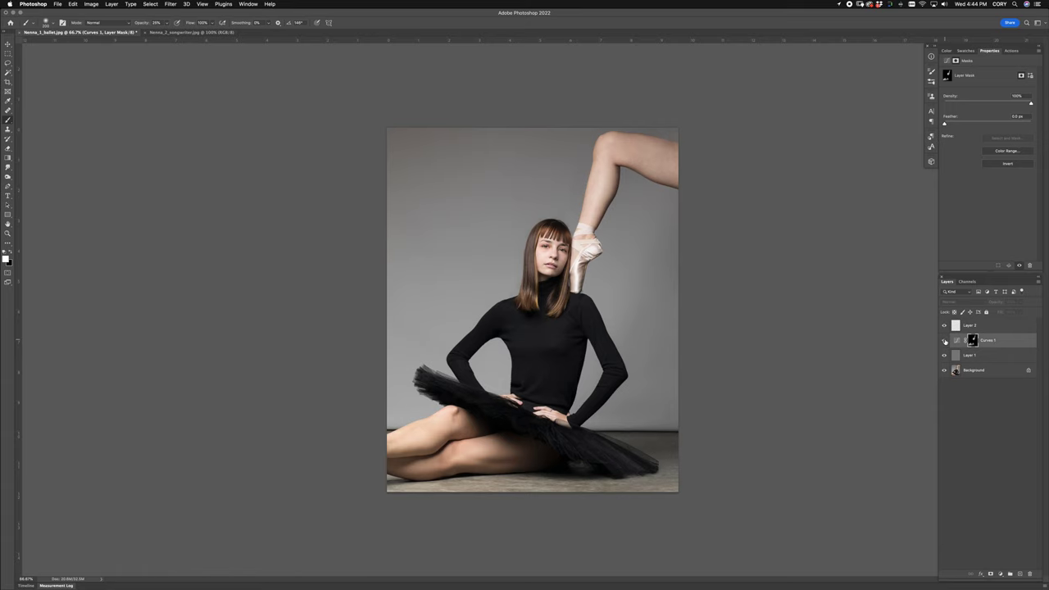
pyautogui.click(944, 340)
pyautogui.click(944, 340)
# Examine the face and pointe shoe up close without the Curves adjustment, and show the adjustment again
pyautogui.press('super+plus')
pyautogui.press('super+plus')
pyautogui.press('super+plus')
pyautogui.press('super+plus')
pyautogui.moveTo(701, 185); pyautogui.dragTo(654, 405)
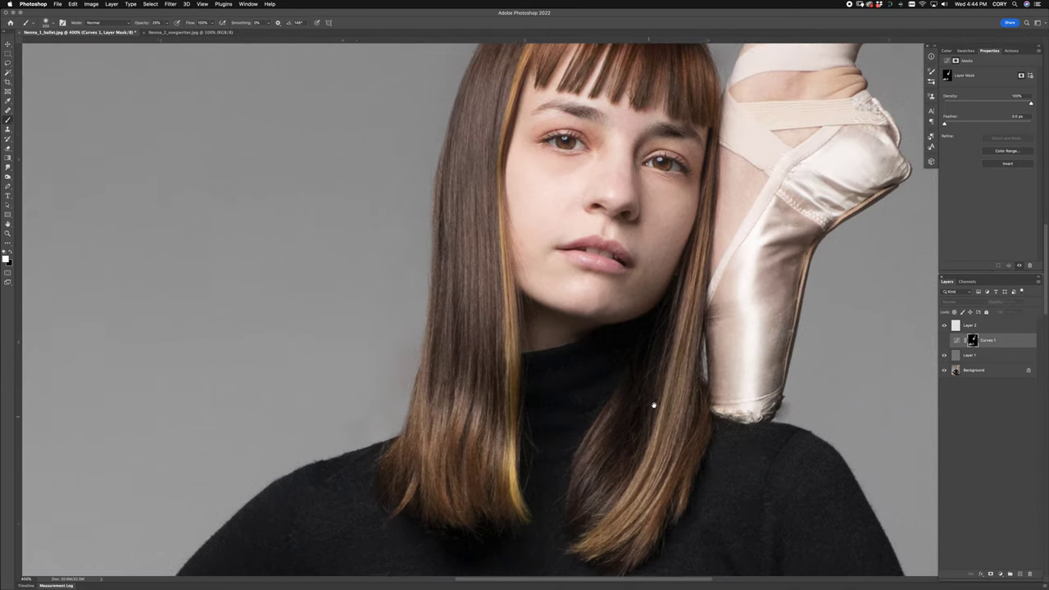
pyautogui.moveTo(710, 287); pyautogui.dragTo(673, 350)
pyautogui.press('super+plus')
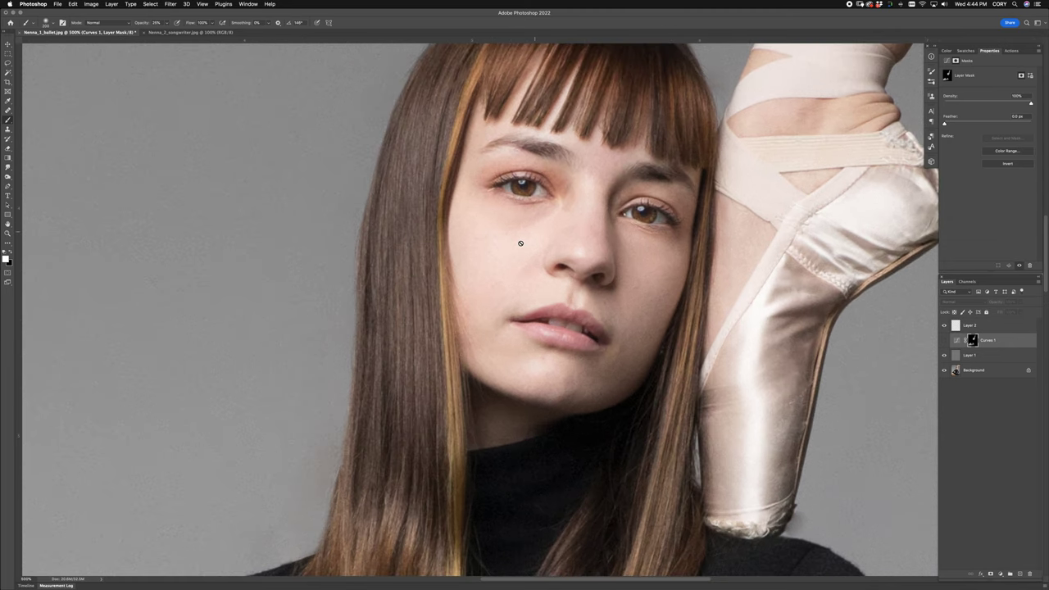
pyautogui.click(943, 341)
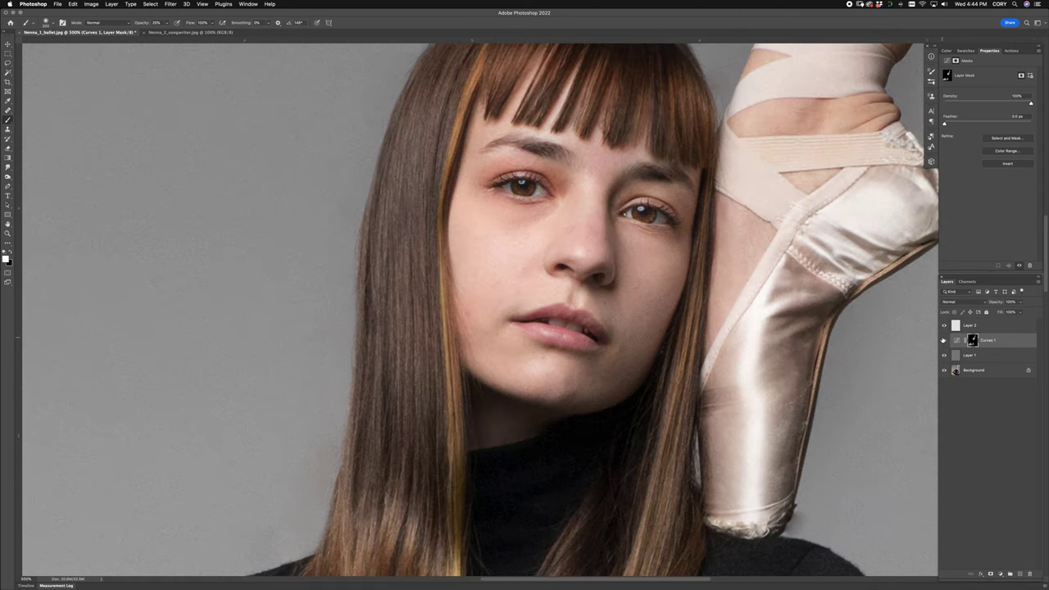
# Fit the ballet portrait to the window and bring the songwriter portrait to the front
pyautogui.press('super+0')
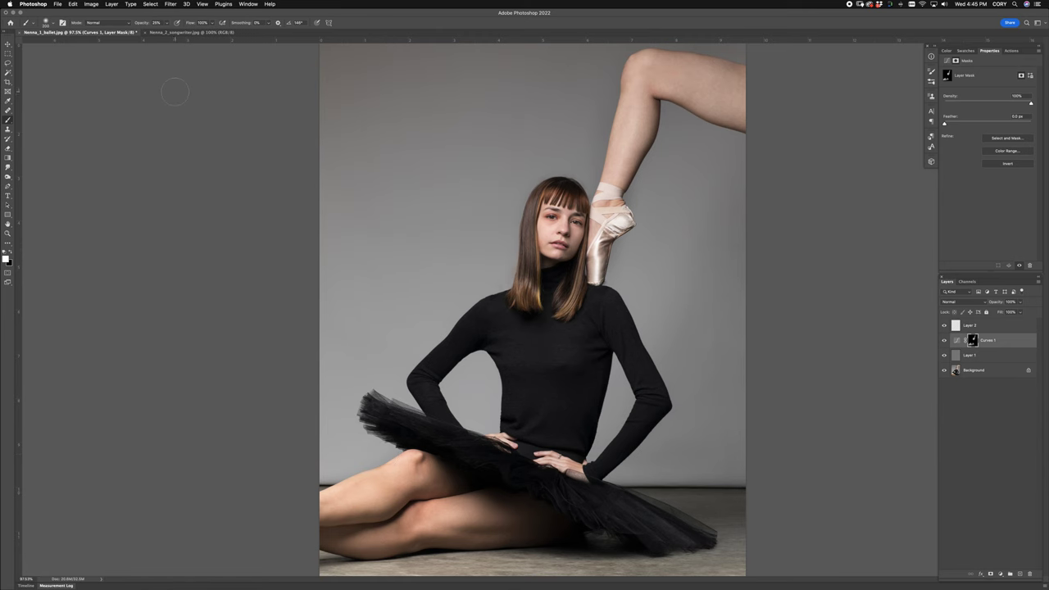
pyautogui.hotkey('ctrl', 'Tab')
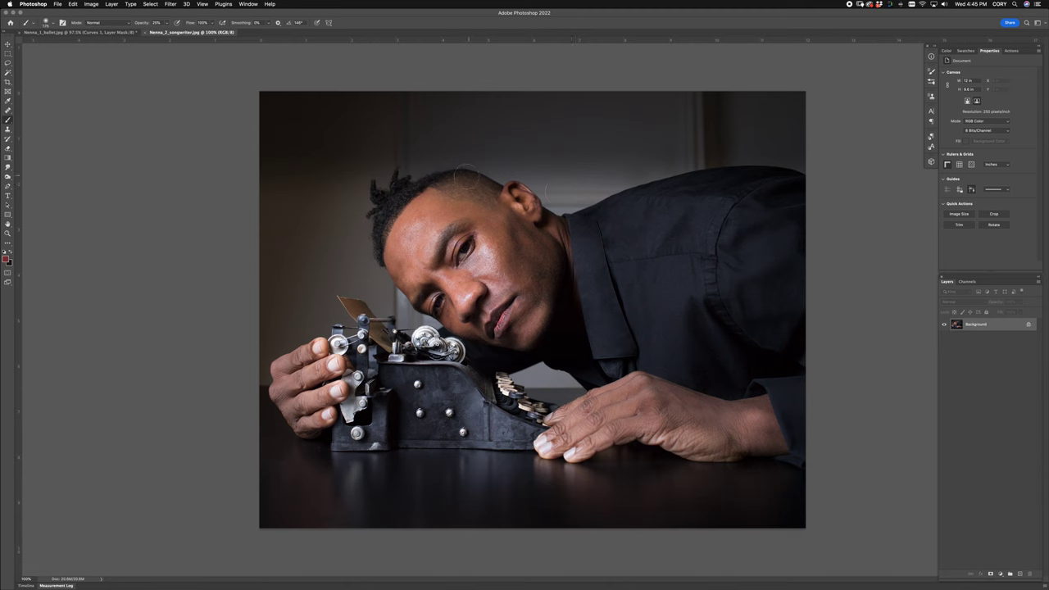
# Brush translucent red marks over the vertical edges and the wall in the background behind the songwriter
pyautogui.moveTo(403, 93); pyautogui.dragTo(407, 352)
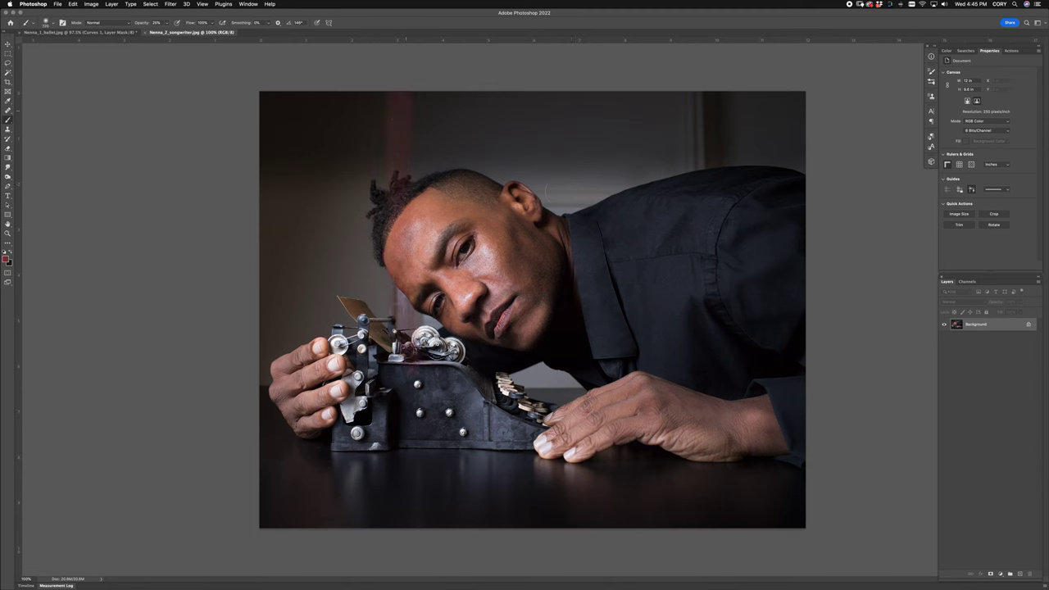
pyautogui.moveTo(709, 162)
pyautogui.mouseDown()
pyautogui.moveTo(694, 33)
pyautogui.moveTo(708, 373)
pyautogui.moveTo(686, 354)
pyautogui.mouseUp()
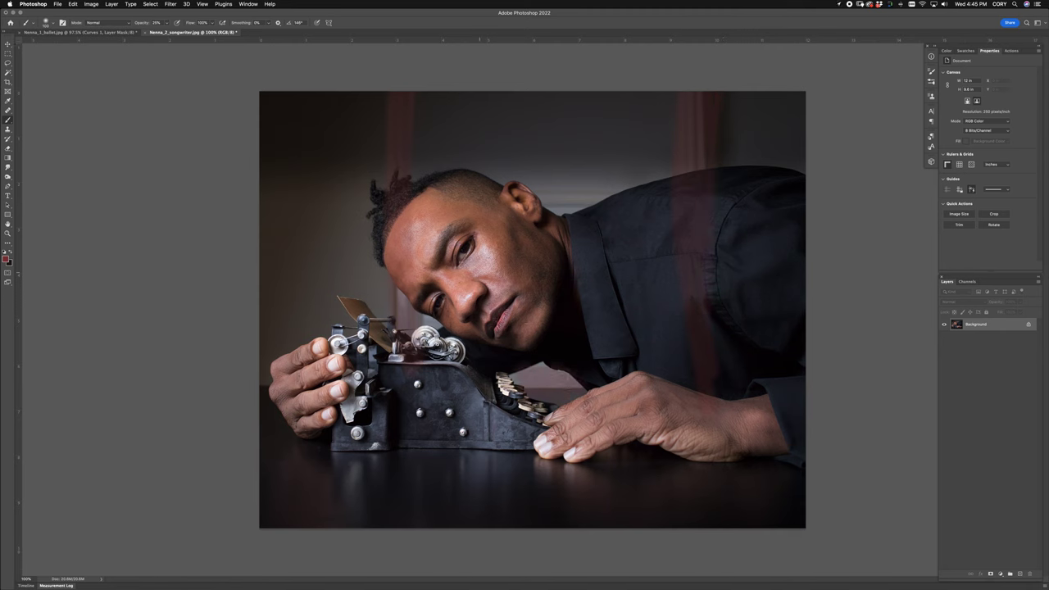
pyautogui.moveTo(264, 164)
pyautogui.mouseDown()
pyautogui.moveTo(278, 123)
pyautogui.moveTo(320, 106)
pyautogui.moveTo(361, 123)
pyautogui.moveTo(426, 94)
pyautogui.mouseUp()
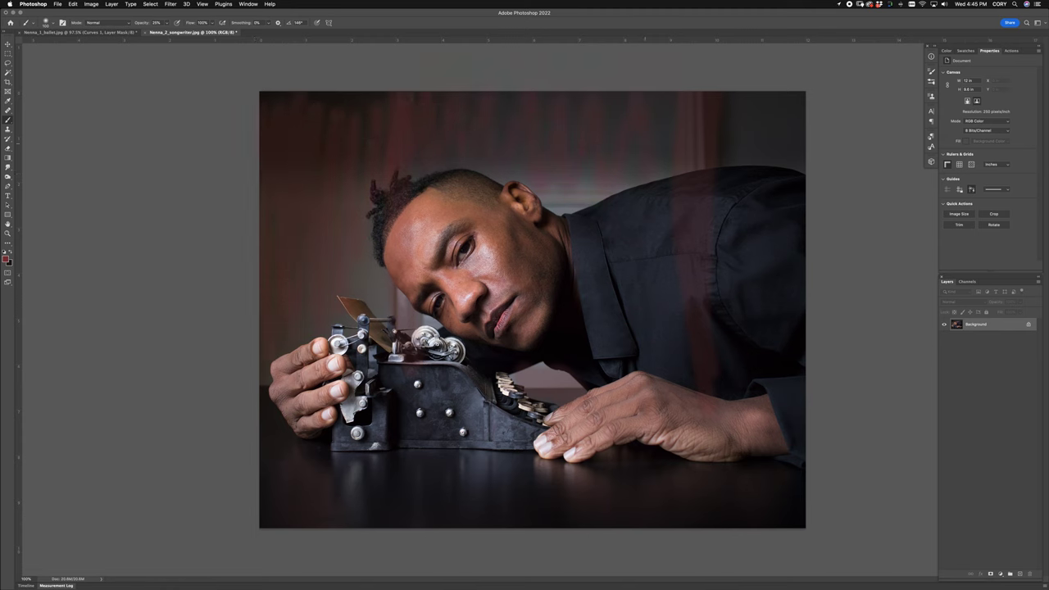
pyautogui.moveTo(645, 144); pyautogui.dragTo(943, 131)
pyautogui.moveTo(287, 123)
pyautogui.mouseDown()
pyautogui.moveTo(446, 166)
pyautogui.moveTo(663, 126)
pyautogui.moveTo(606, 172)
pyautogui.moveTo(757, 132)
pyautogui.mouseUp()
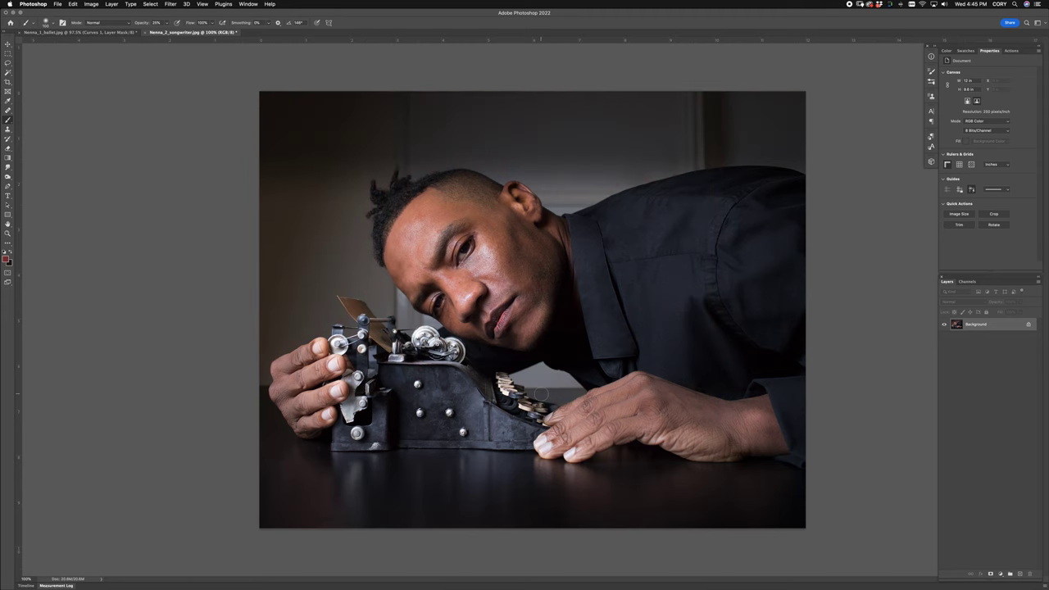
# Add a Curves adjustment that strongly brightens the songwriter portrait and invert its mask to black
pyautogui.press('super+plus')
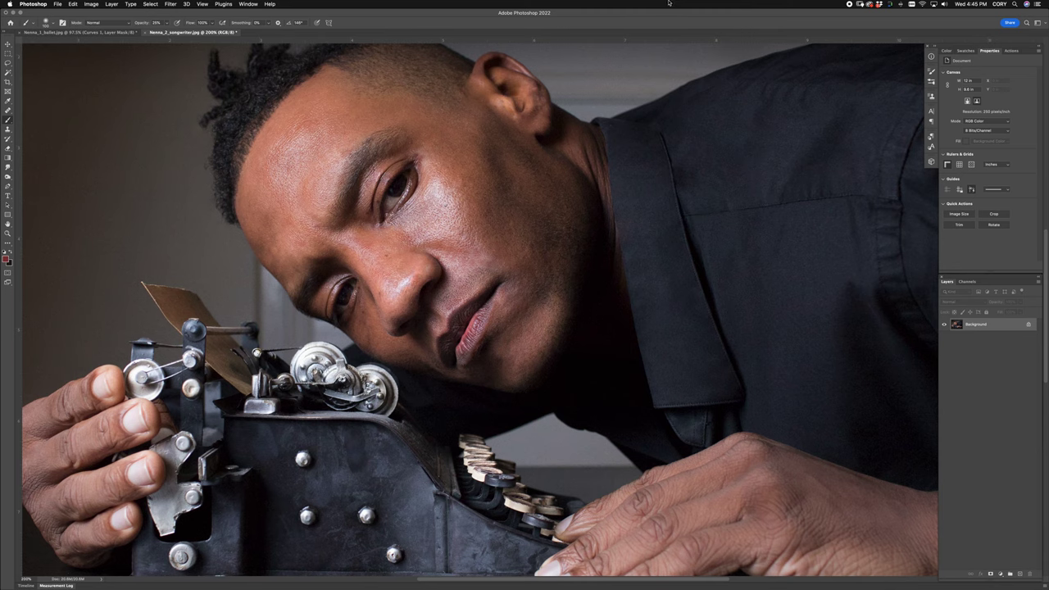
pyautogui.press('super+minus')
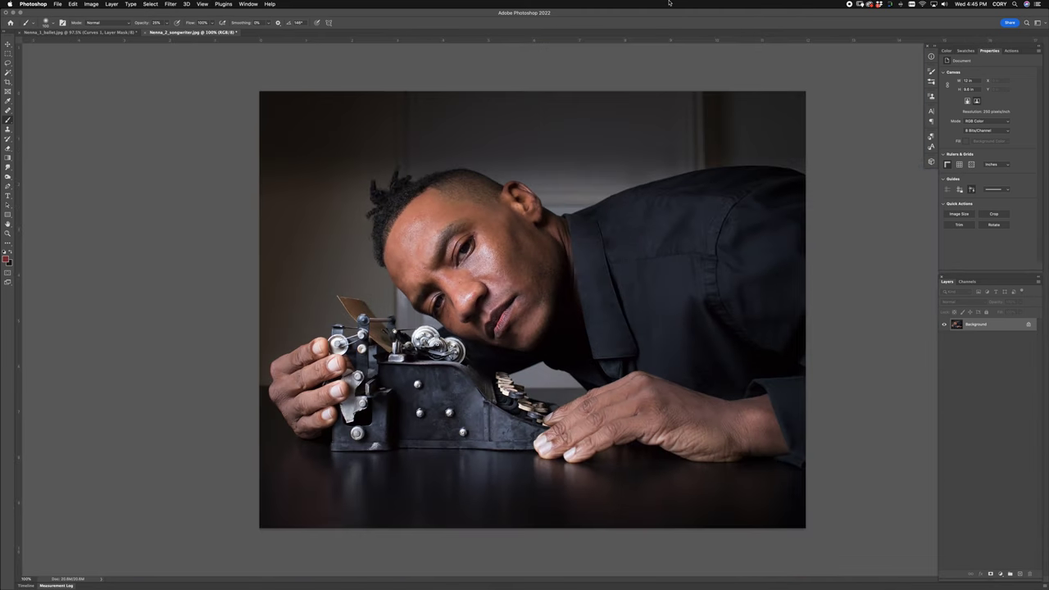
pyautogui.press('super+plus')
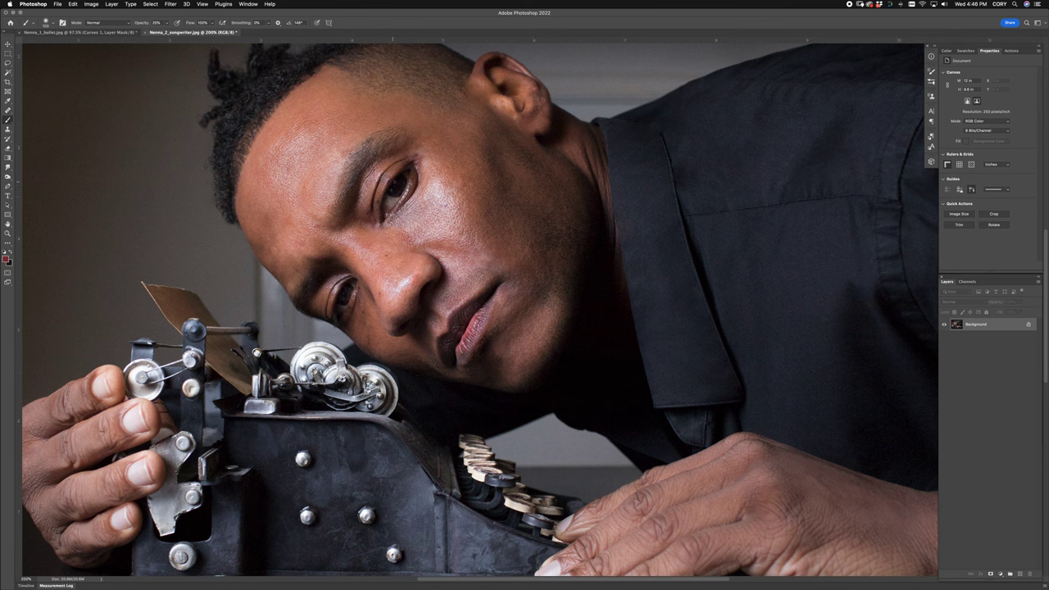
pyautogui.click(1001, 574)
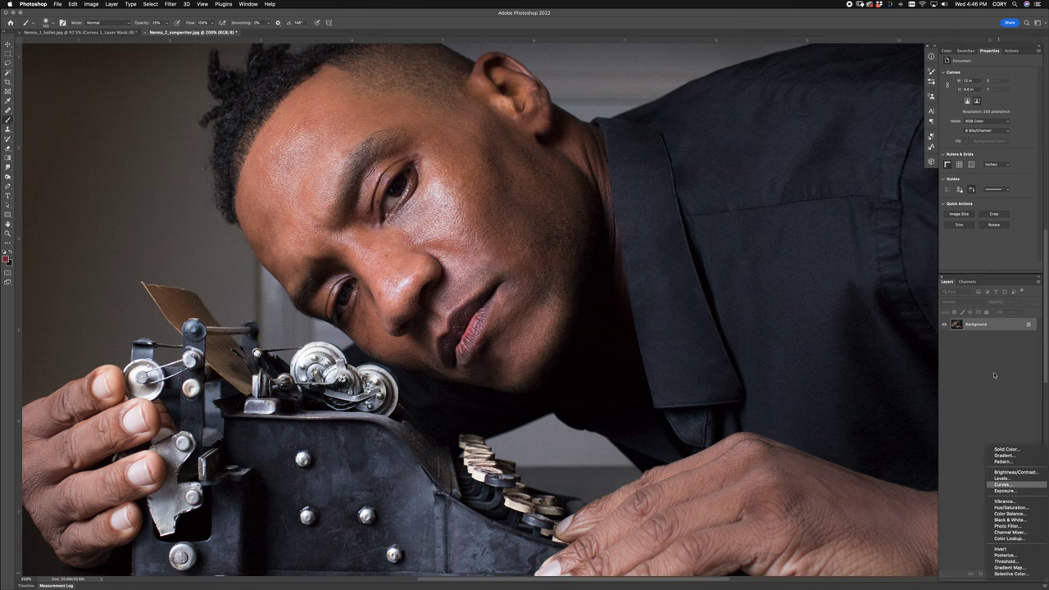
pyautogui.click(1016, 490)
pyautogui.moveTo(968, 152)
pyautogui.mouseDown()
pyautogui.moveTo(963, 134)
pyautogui.moveTo(963, 150)
pyautogui.mouseUp()
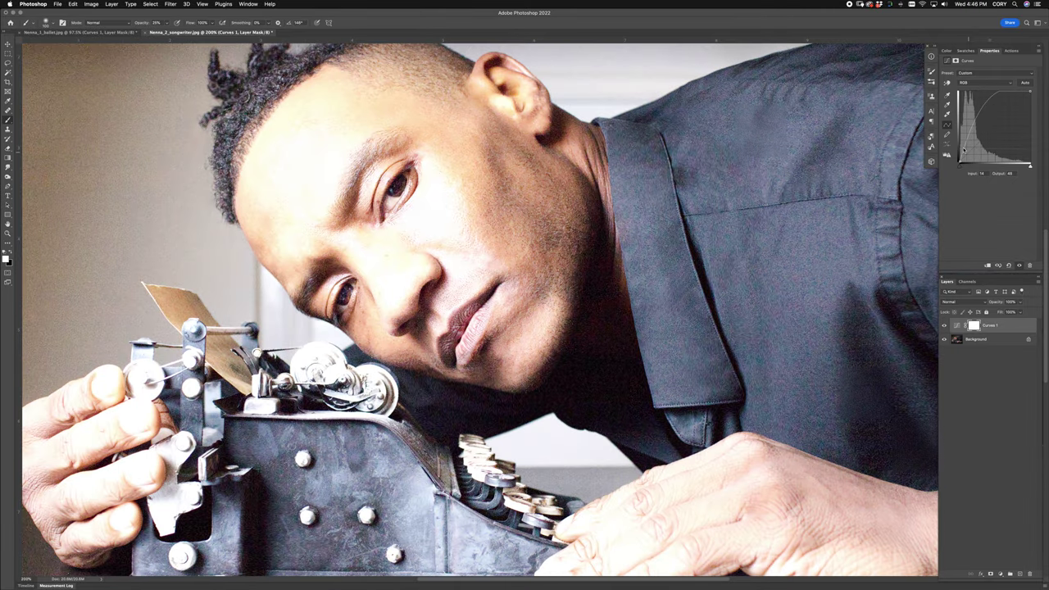
pyautogui.press('super+i')
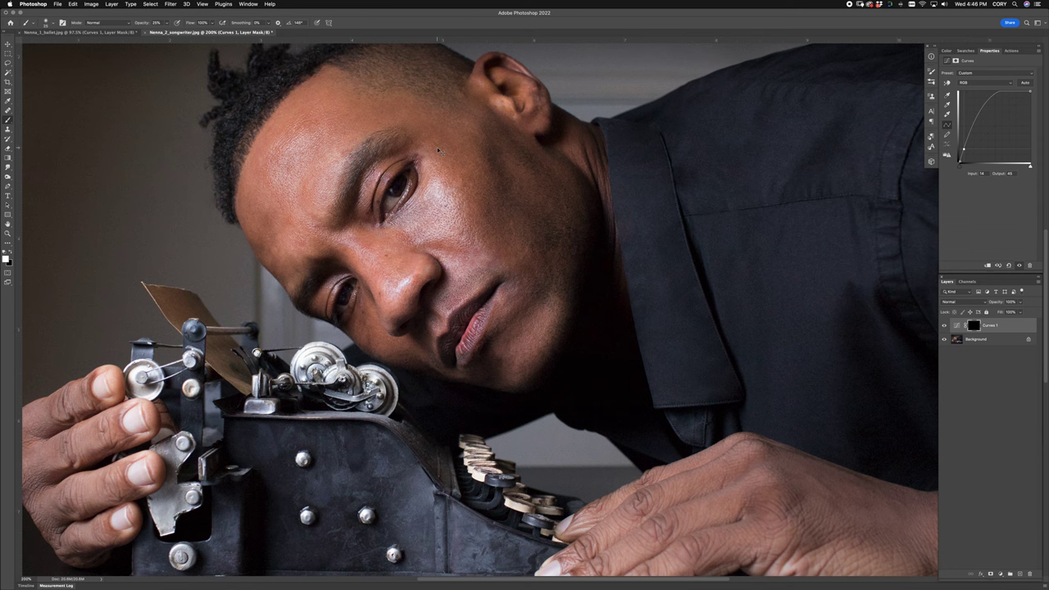
# Create a new blank layer above the Curves adjustment and switch to the Clone Stamp tool
pyautogui.press('super+minus')
pyautogui.press('super+minus')
pyautogui.press('super+minus')
pyautogui.press('super+plus')
pyautogui.press('super+plus')
pyautogui.press('super+plus')
pyautogui.press('super+plus')
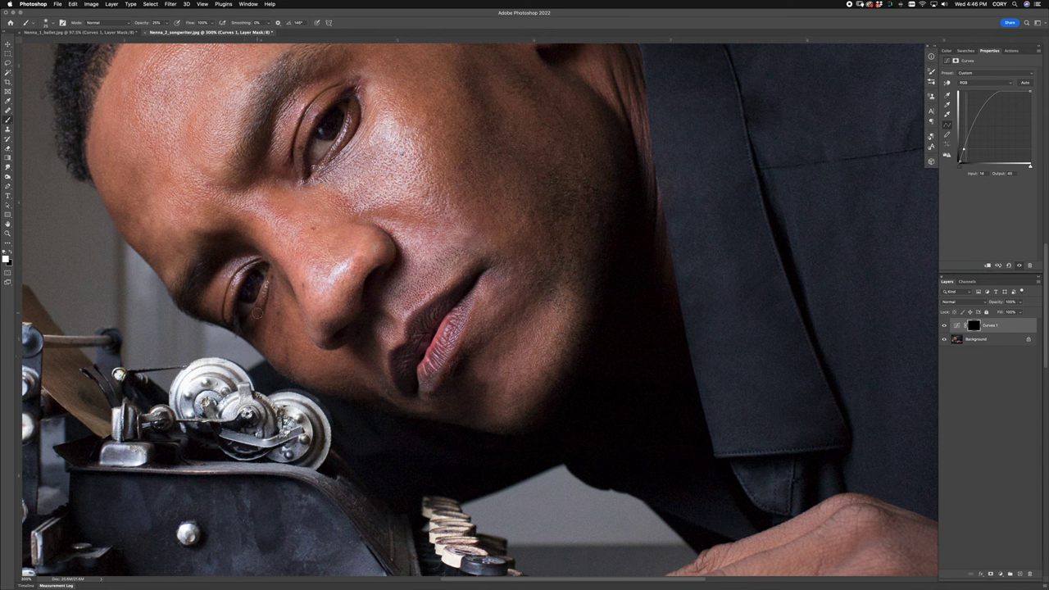
pyautogui.press('super+shift+n')
pyautogui.press('Return')
pyautogui.press('s')
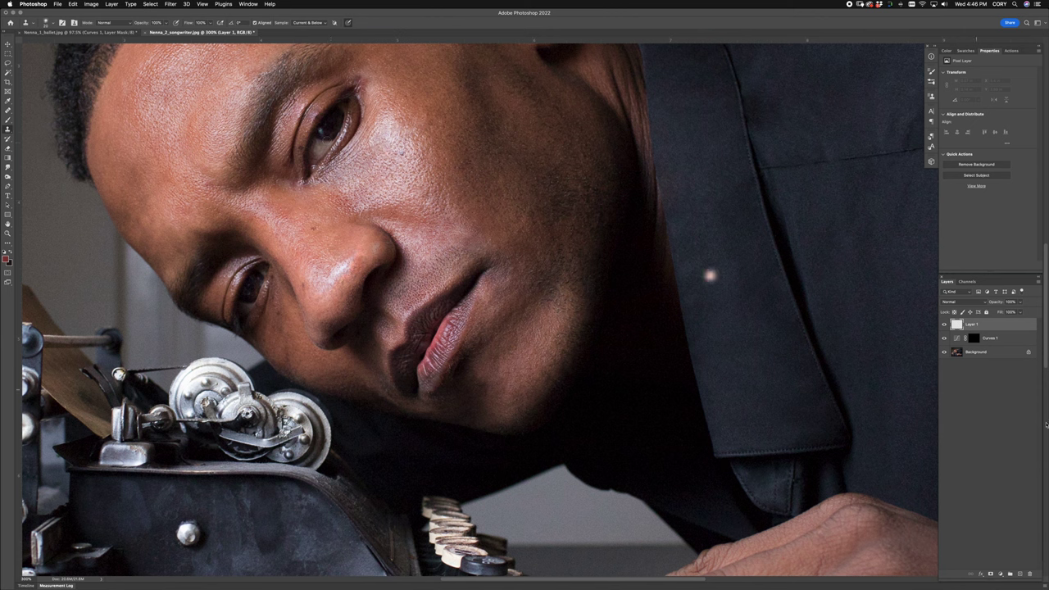
# Try the Curves layer at 50% opacity, undo the change, and reselect the blank layer above it
pyautogui.click(990, 339)
pyautogui.click(994, 303)
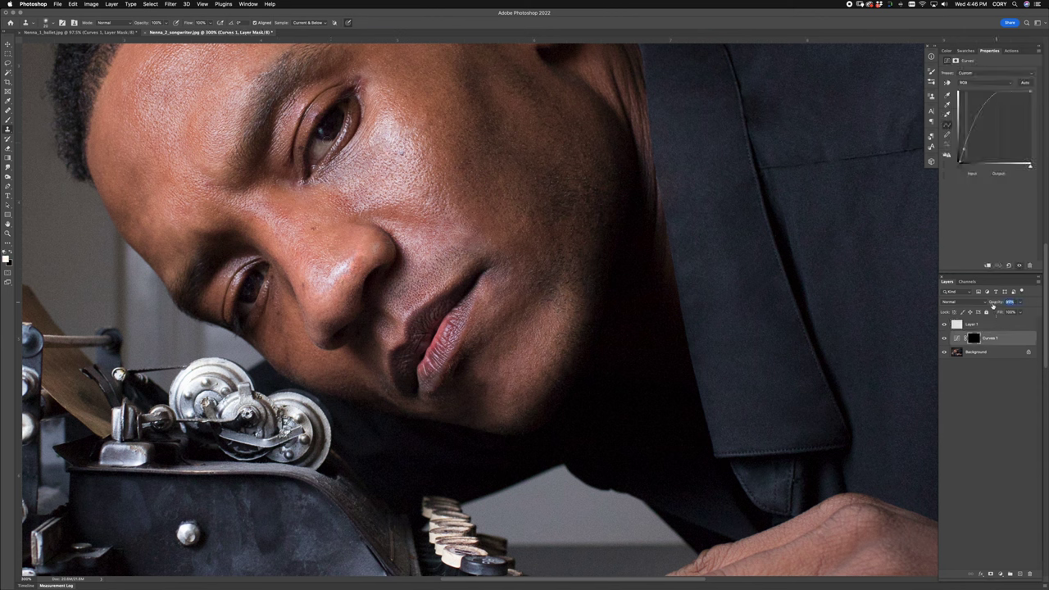
pyautogui.write('50')
pyautogui.press('Return')
pyautogui.press('super+z')
pyautogui.click(996, 324)
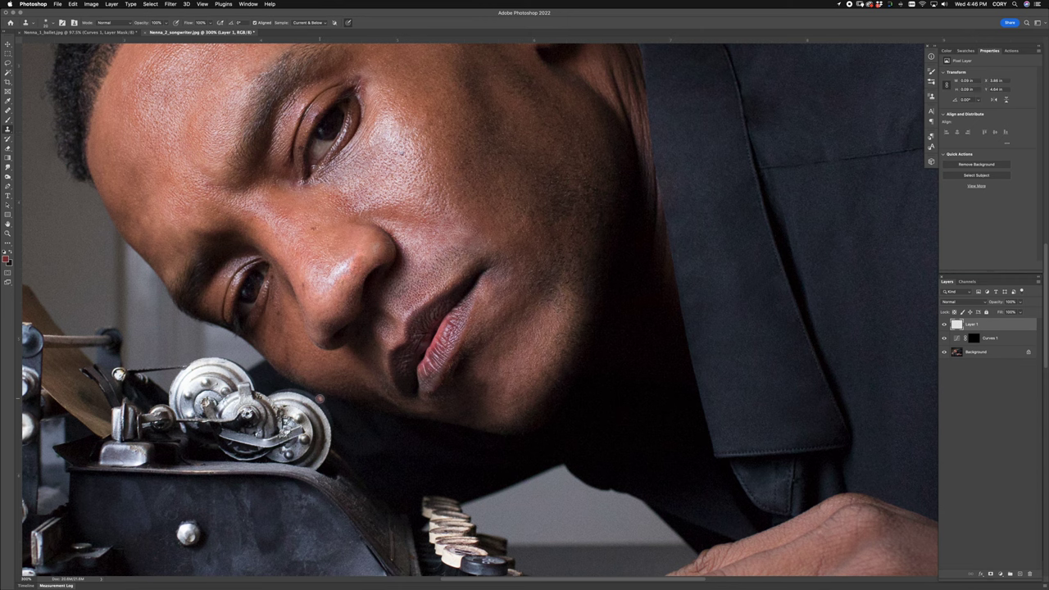
# Hide the retouching and Curves layers to view the original full portrait, and delete both layers
pyautogui.press('super+0')
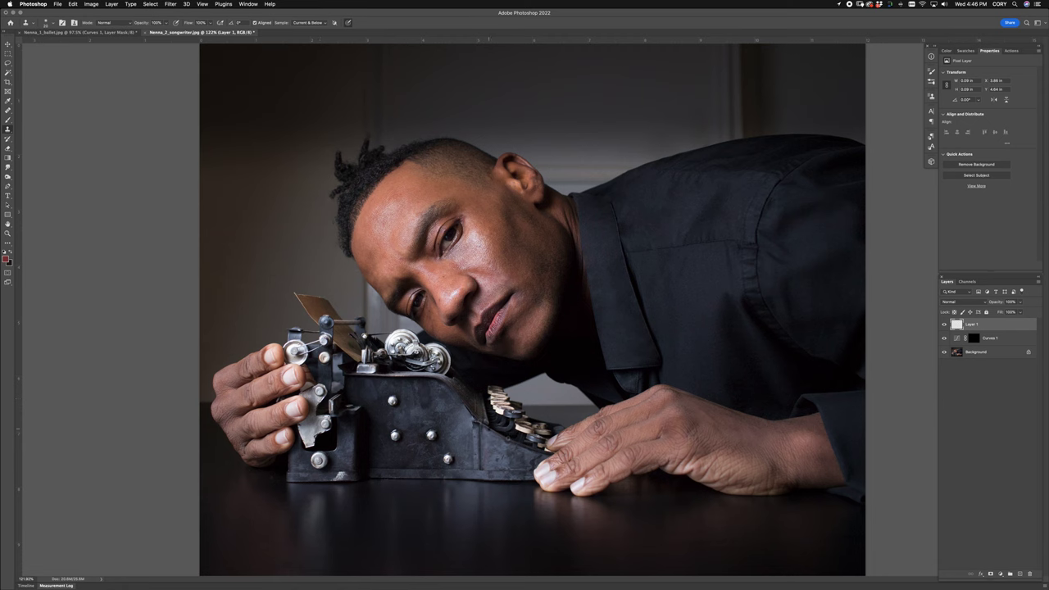
pyautogui.moveTo(947, 345); pyautogui.dragTo(946, 320)
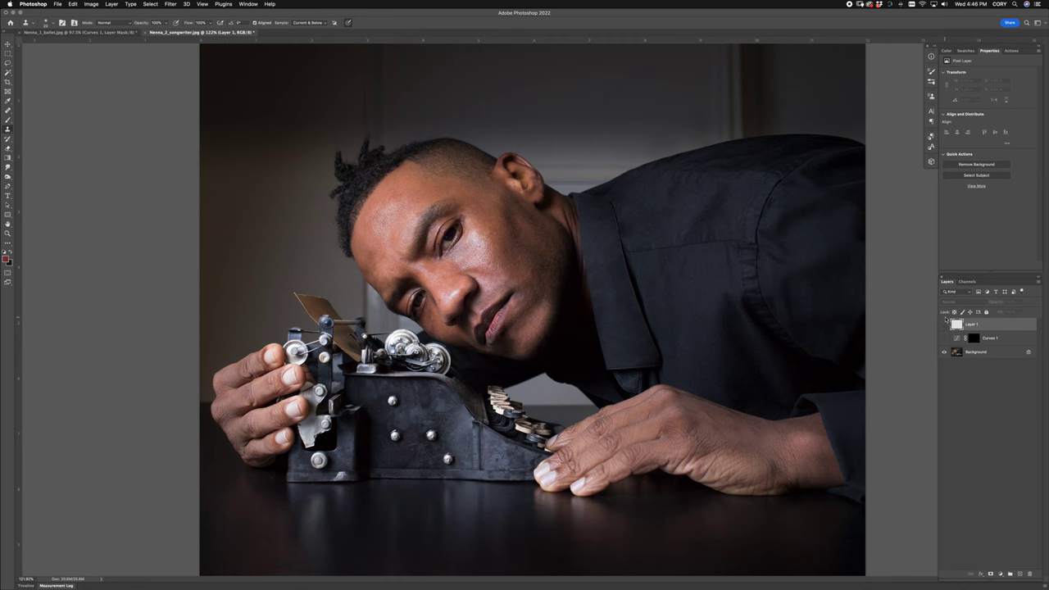
pyautogui.click(1012, 343)
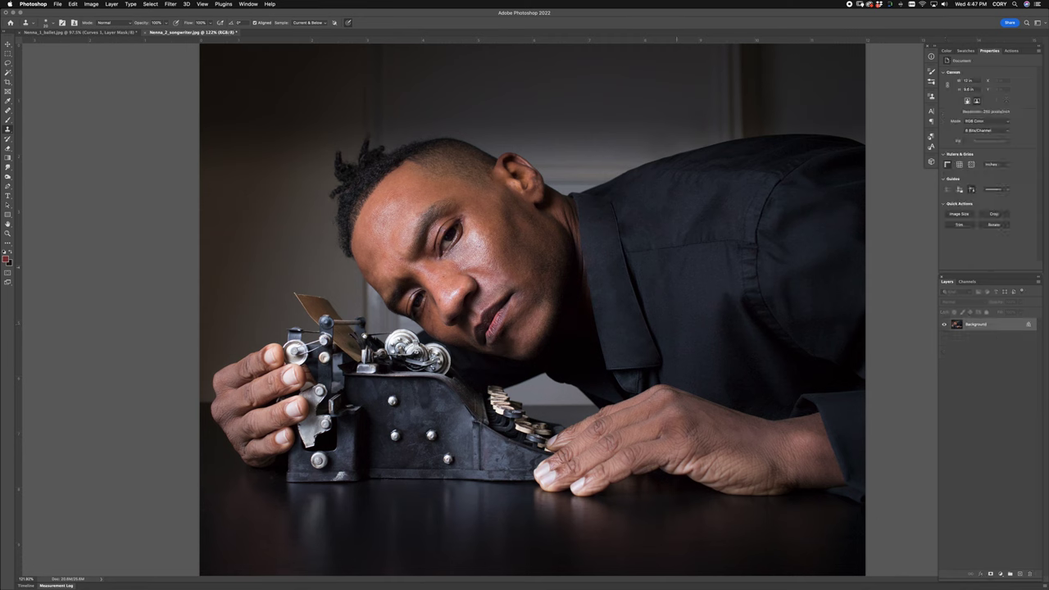
# Create a Soft Light layer filled with 50% gray above the portrait and activate the dodging and burning tool
pyautogui.press('super+minus')
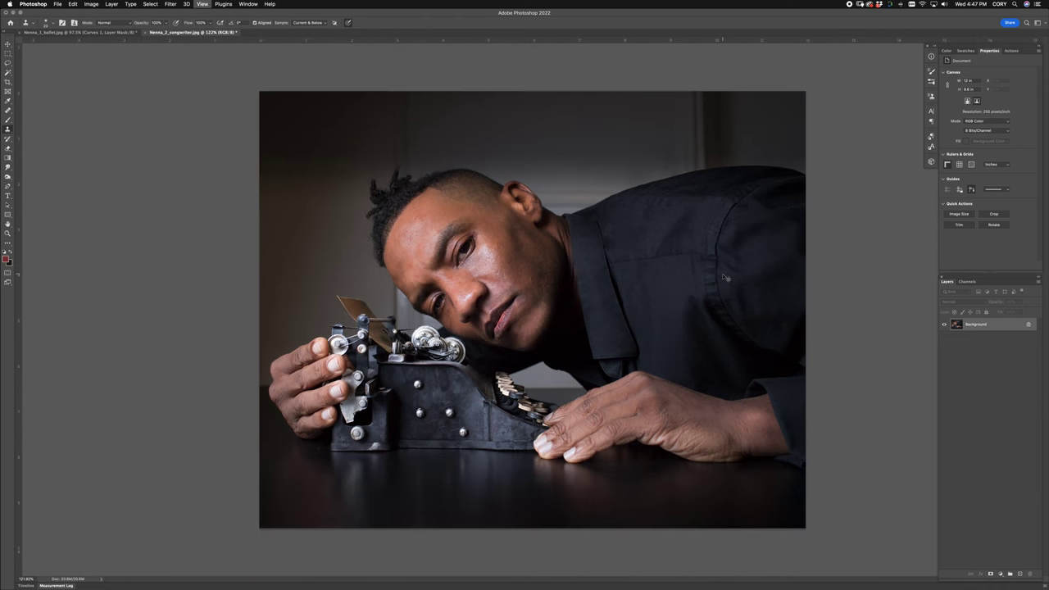
pyautogui.press('super+minus')
pyautogui.press('super+plus')
pyautogui.press('super+plus')
pyautogui.press('super+minus')
pyautogui.press('shift+super+n')
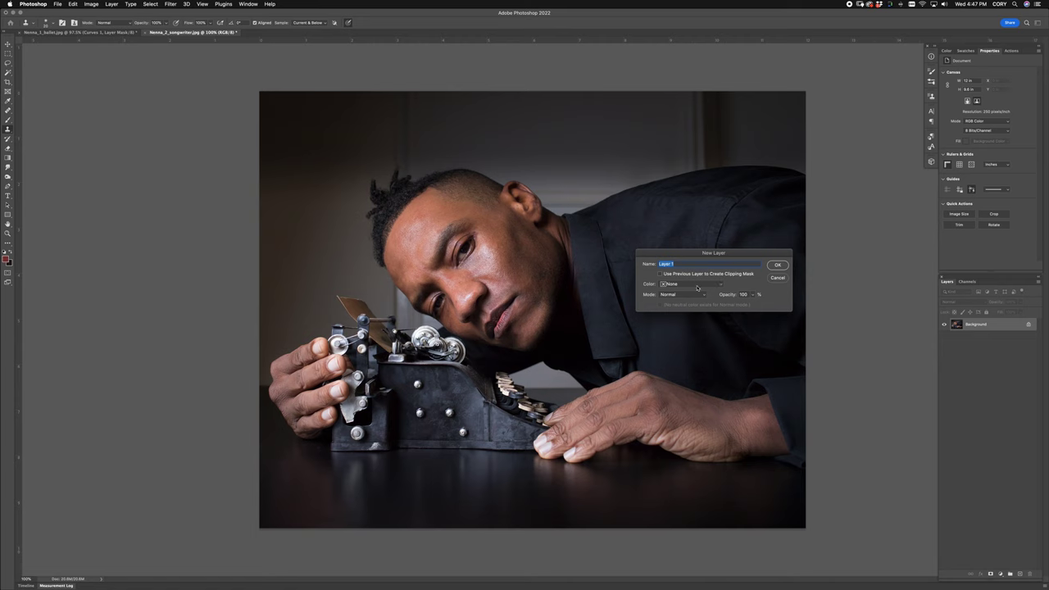
pyautogui.click(695, 294)
pyautogui.click(689, 383)
pyautogui.click(681, 294)
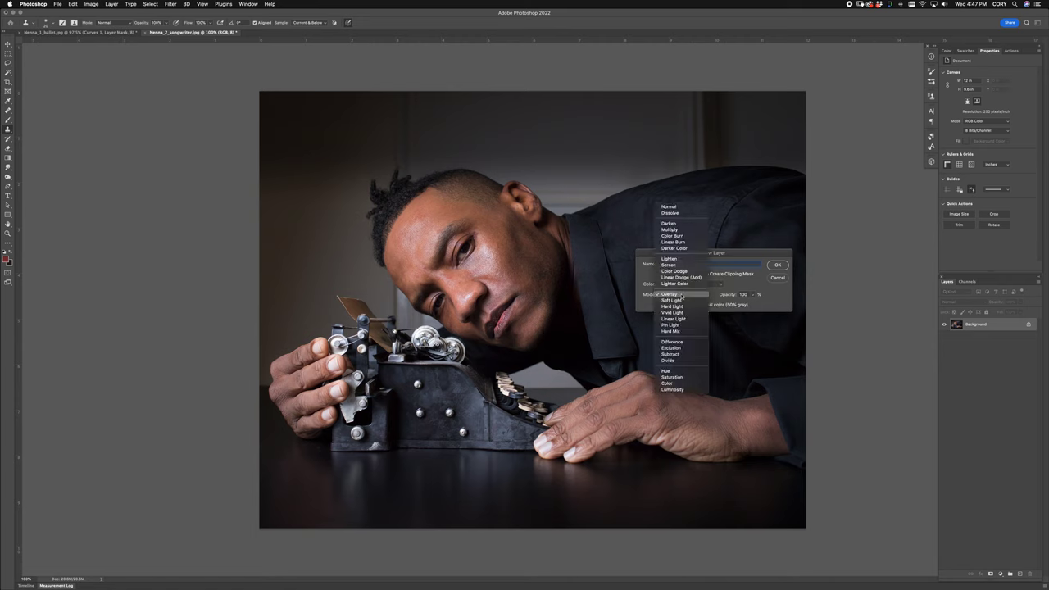
pyautogui.click(672, 300)
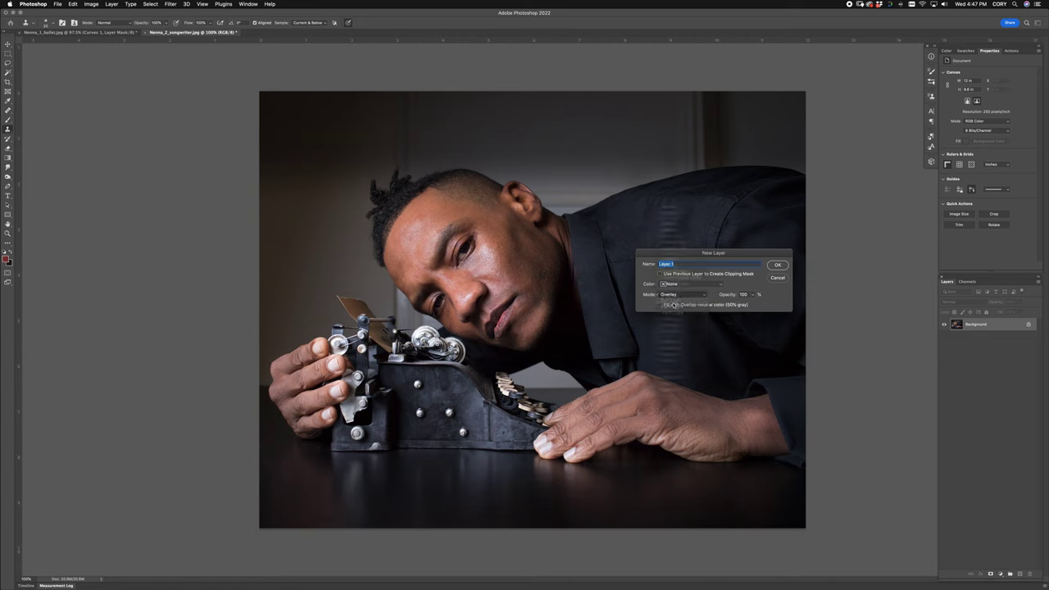
pyautogui.click(778, 265)
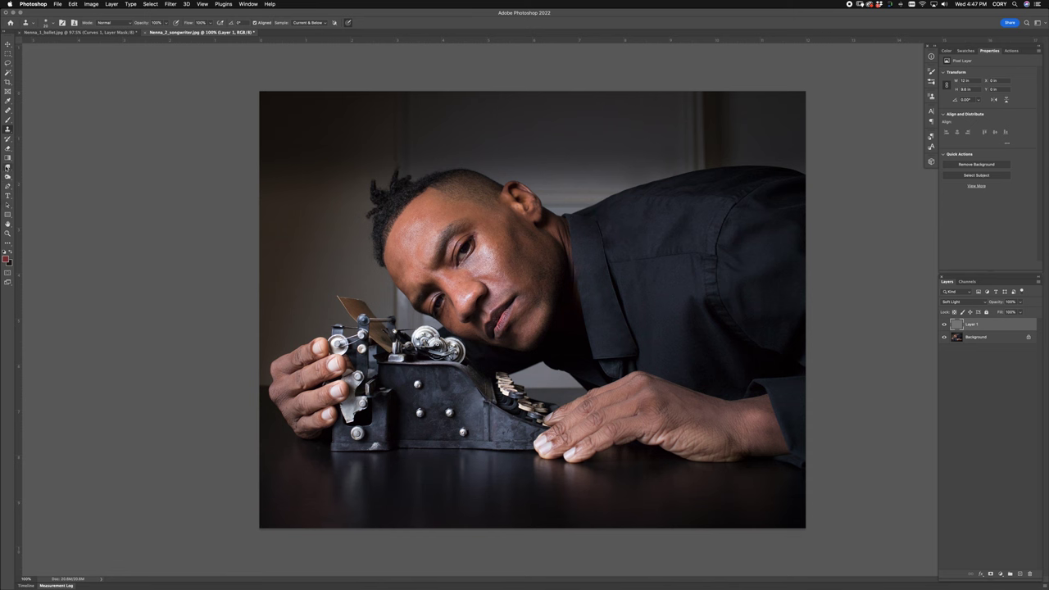
pyautogui.click(7, 176)
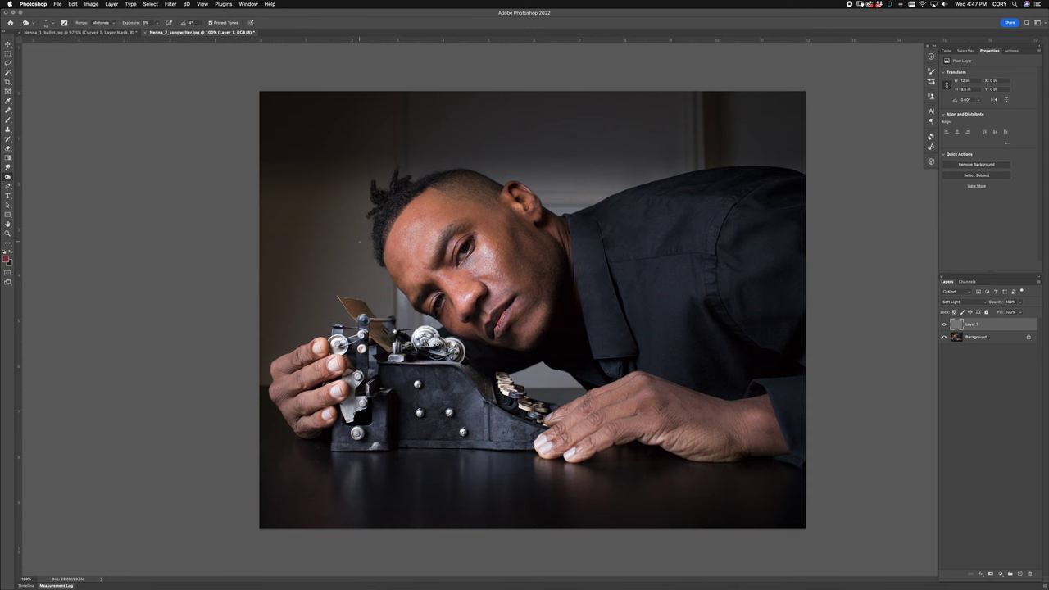
# Examine the light and dark areas of the songwriter's face both up close and in the wider composition
pyautogui.press('super+equal')
pyautogui.press('super+equal')
pyautogui.press('super+minus')
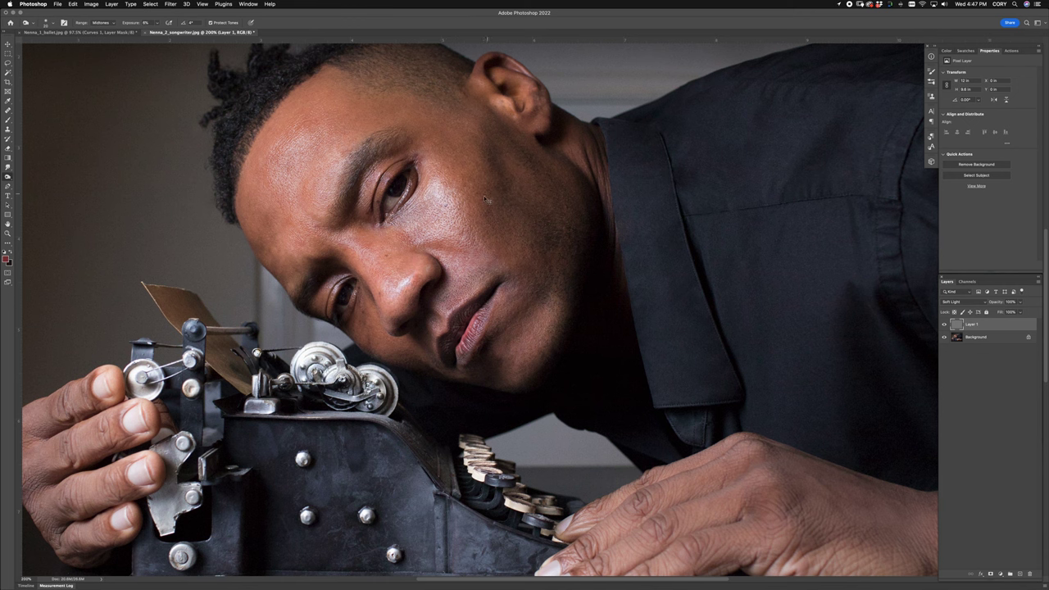
pyautogui.press('super+1')
pyautogui.press('super+plus')
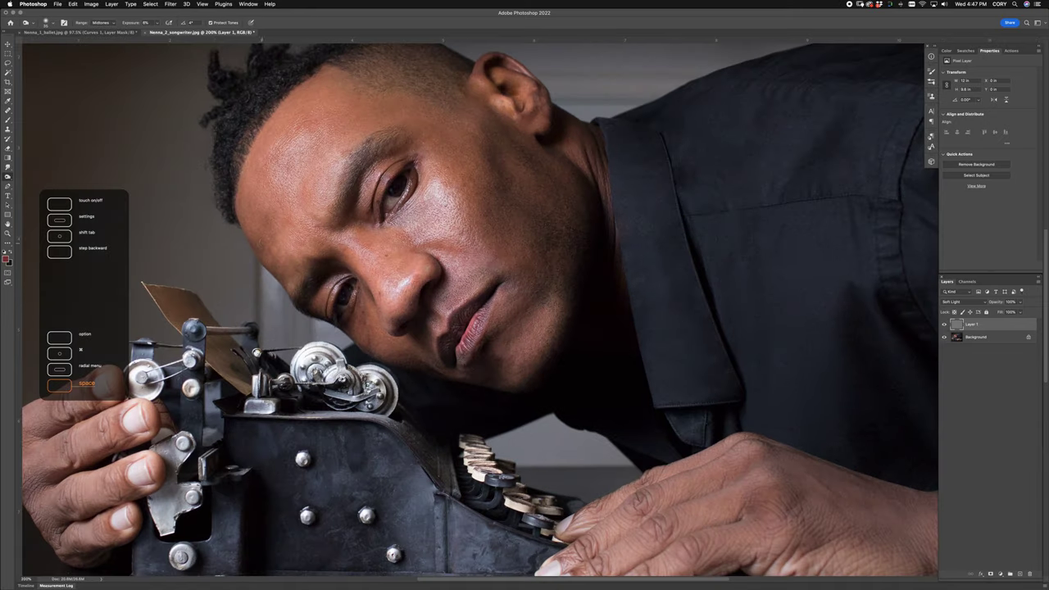
pyautogui.scroll(5, 264, 248)
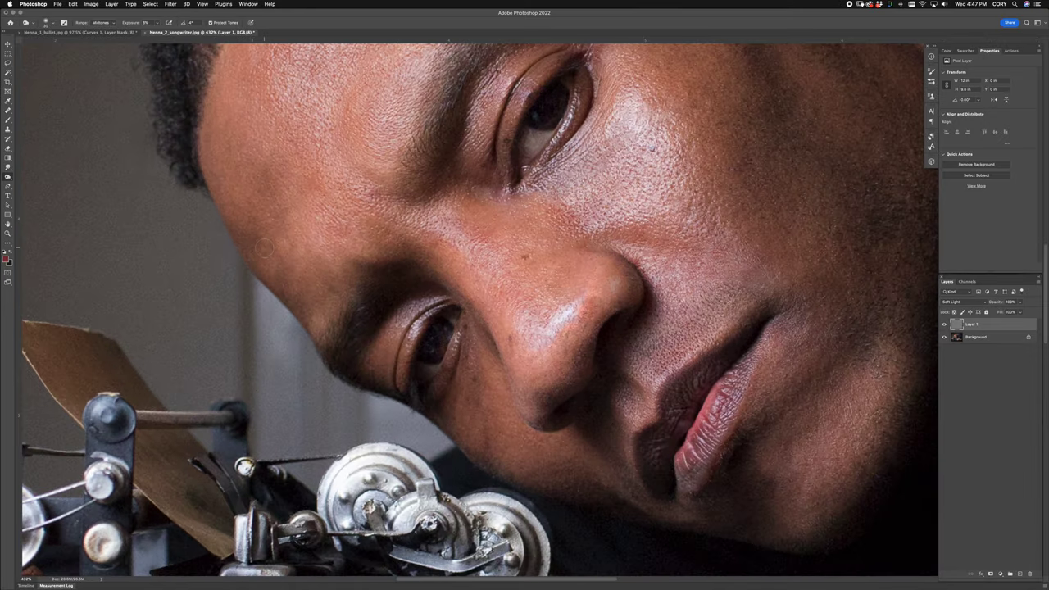
pyautogui.press('super+1')
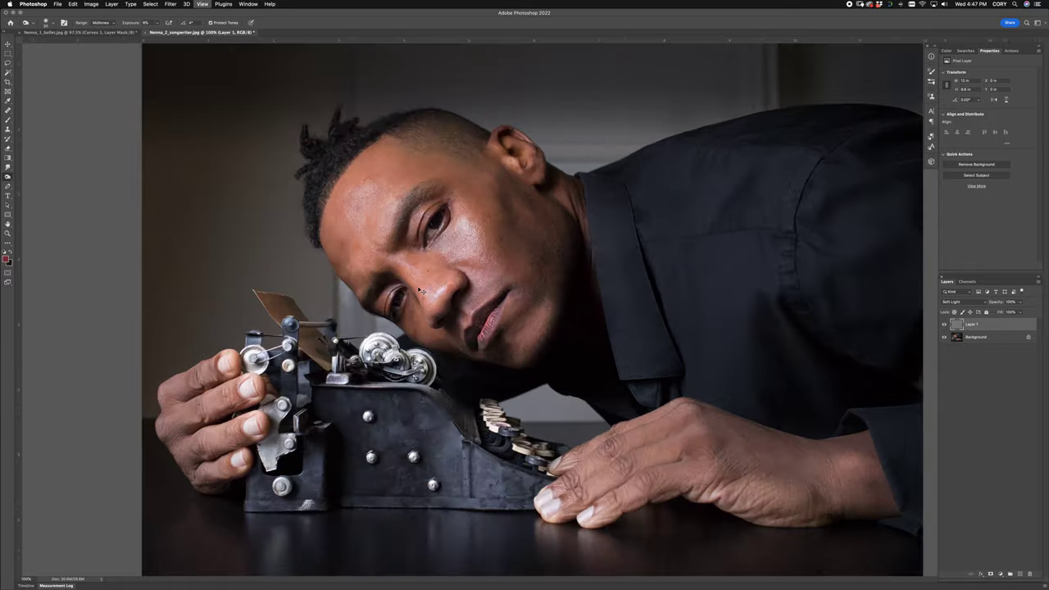
pyautogui.press('super+plus')
pyautogui.press('super+plus')
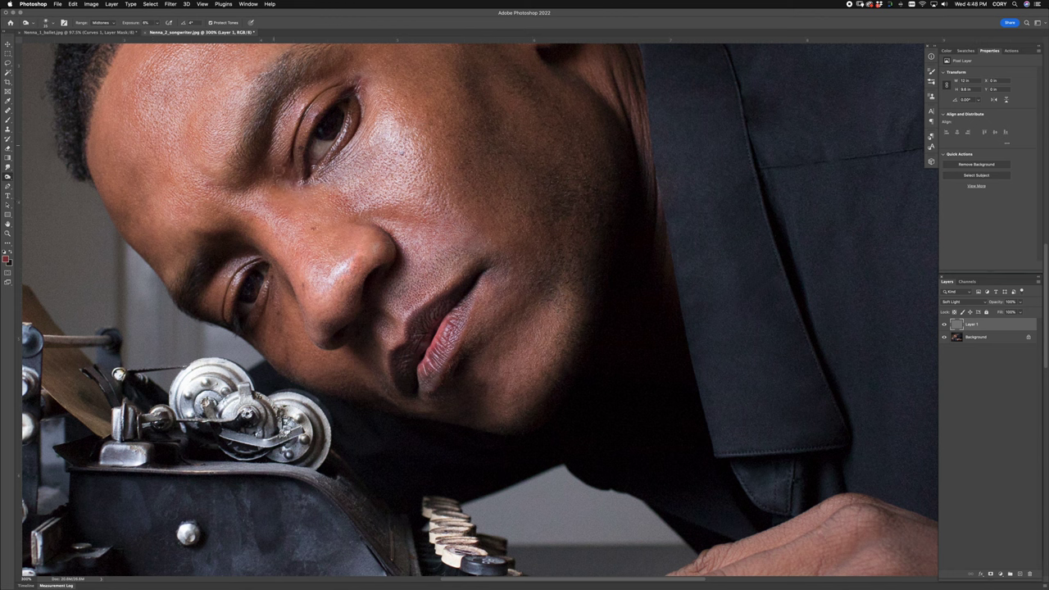
pyautogui.press('super+minus')
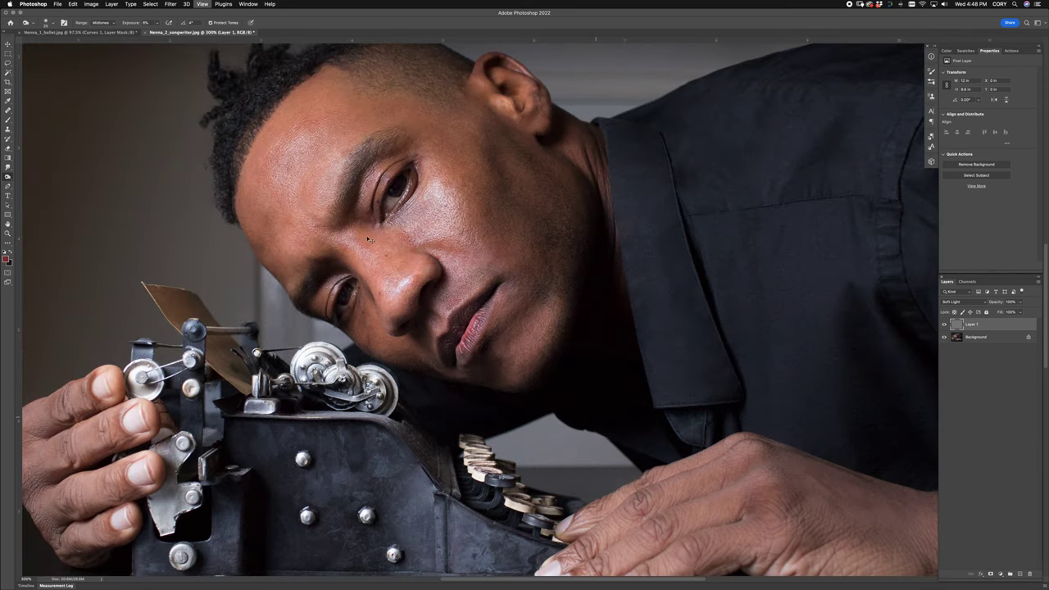
pyautogui.press('super+minus')
pyautogui.press('super+plus')
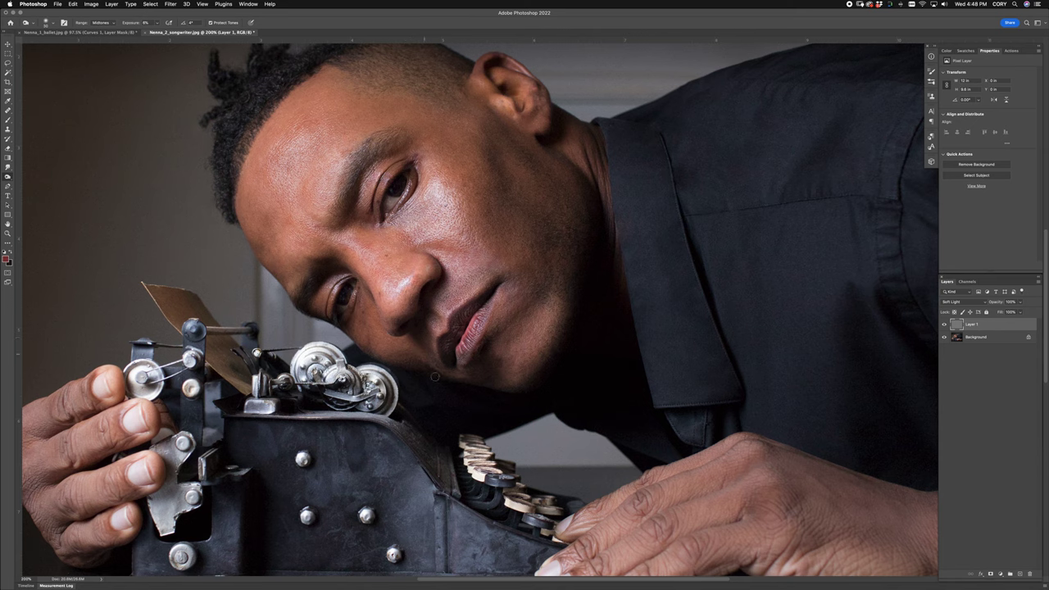
# Inspect the skin around the eyes and cheek, and compare the full portrait with the gray layer hidden and shown
pyautogui.scroll(5, 456, 201)
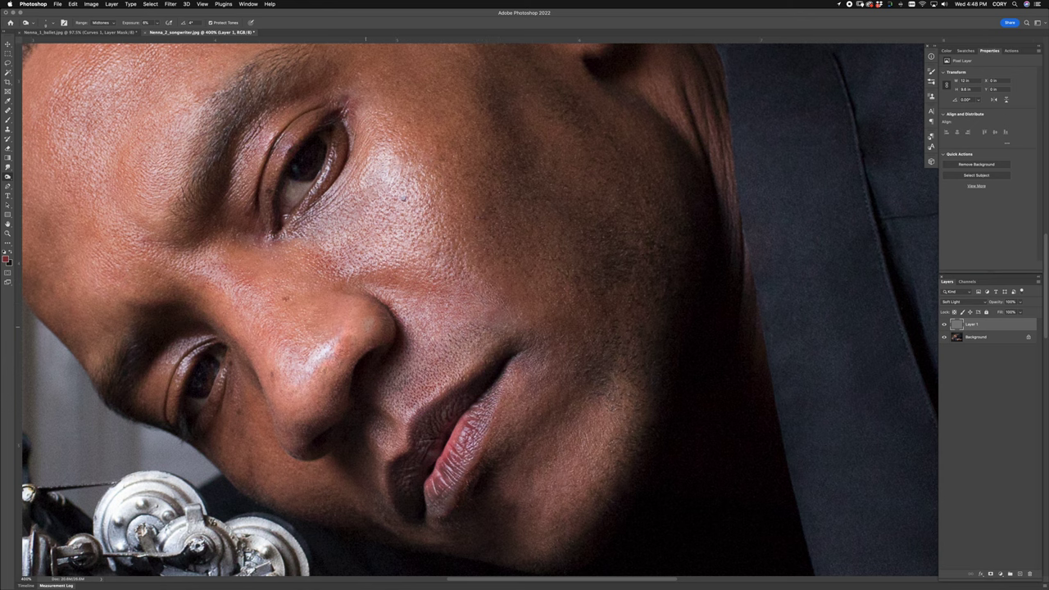
pyautogui.press('super+minus')
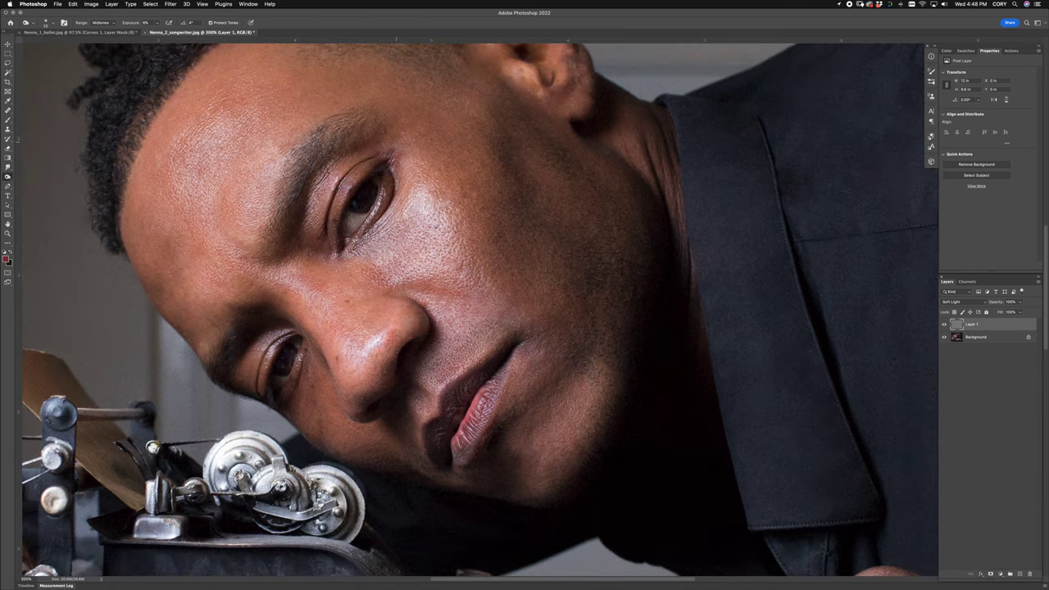
pyautogui.press('super+minus')
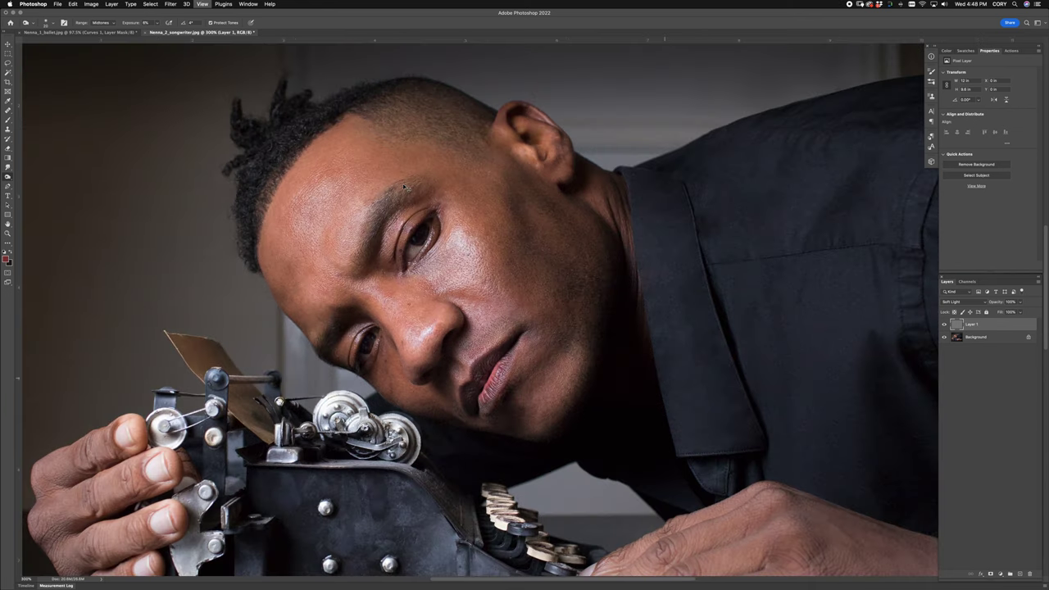
pyautogui.press('super+minus')
pyautogui.press('super+plus')
pyautogui.press('super+minus')
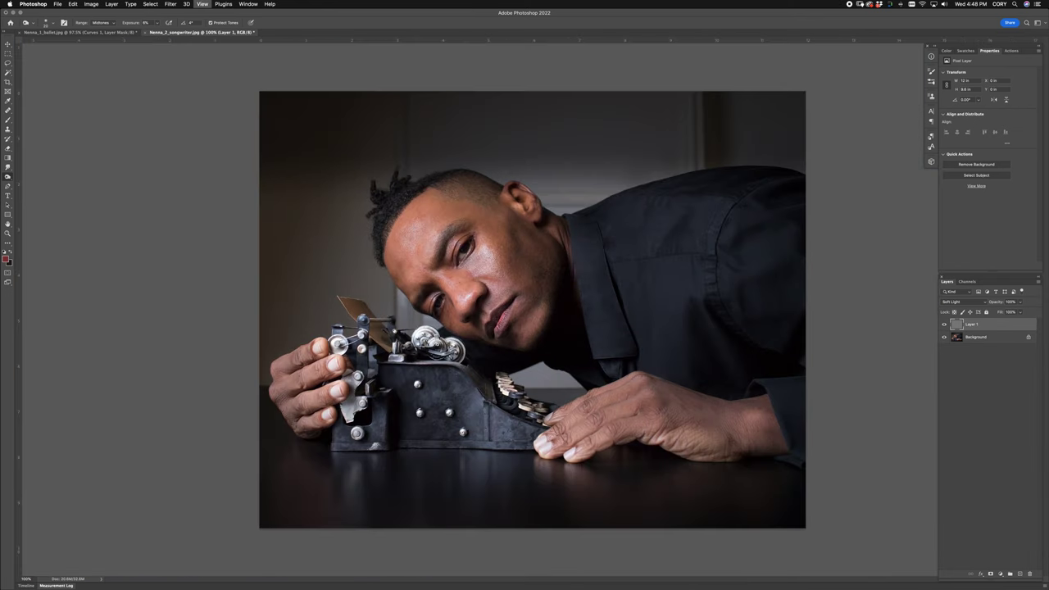
pyautogui.click(945, 324)
pyautogui.click(945, 325)
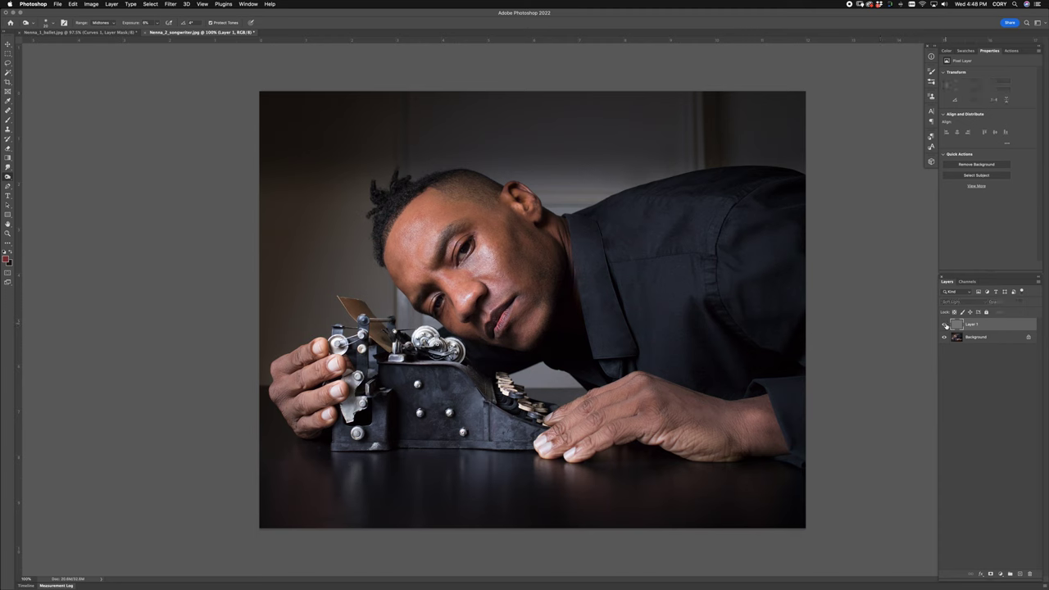
# Compare the songwriter portrait with the Soft Light gray layer repeatedly hidden and shown
pyautogui.click(945, 325)
pyautogui.click(945, 325)
pyautogui.click(945, 325)
pyautogui.click(945, 324)
pyautogui.click(945, 325)
pyautogui.click(945, 325)
pyautogui.click(943, 326)
pyautogui.click(943, 325)
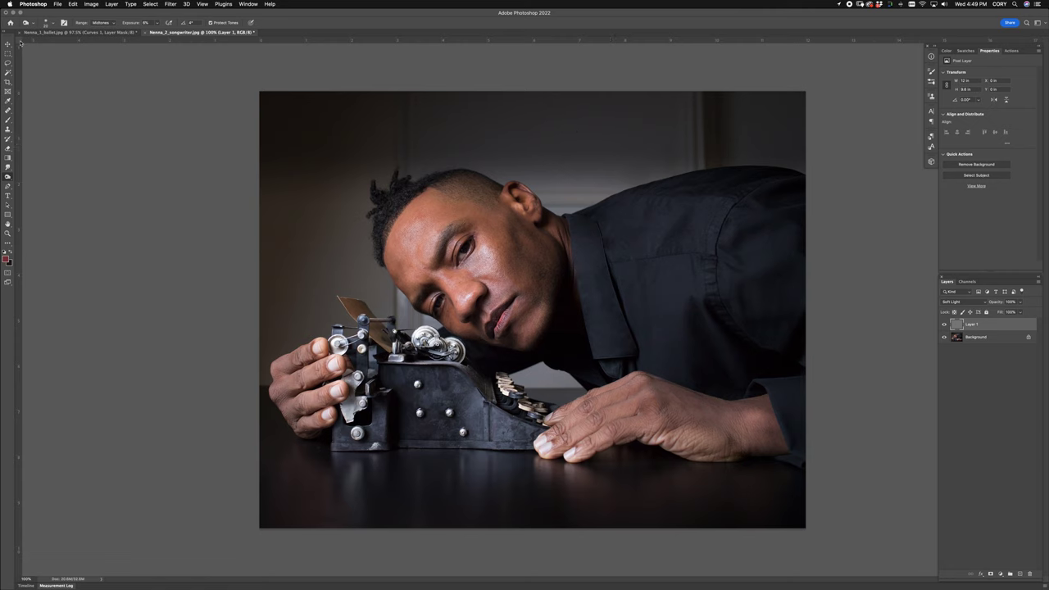
# Switch to Adobe Bridge and go through the 4-critique folder to the russhane photography folder
pyautogui.press('super+Tab')
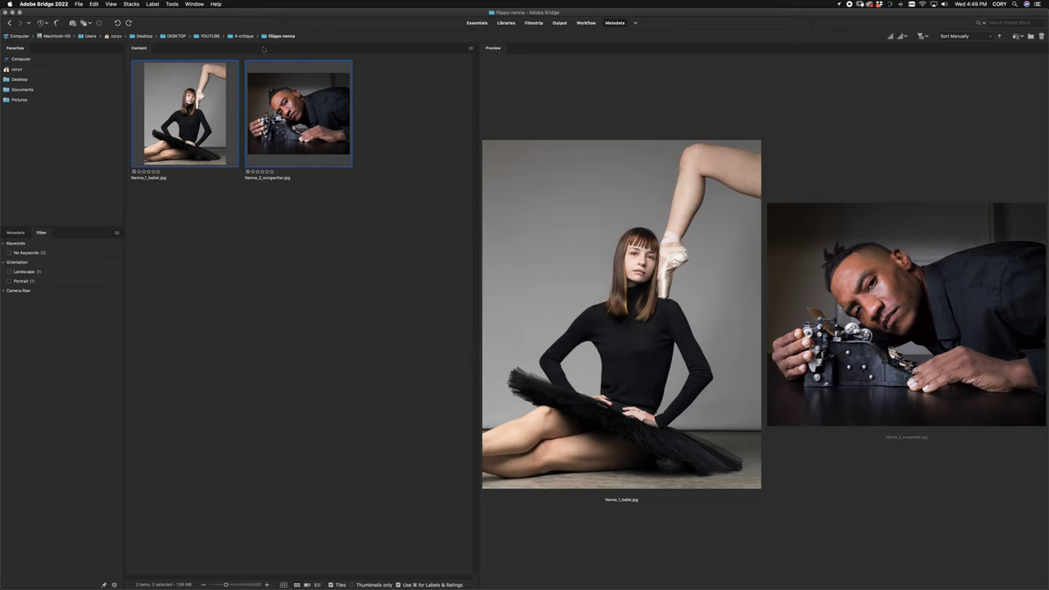
pyautogui.click(244, 36)
pyautogui.click(308, 234)
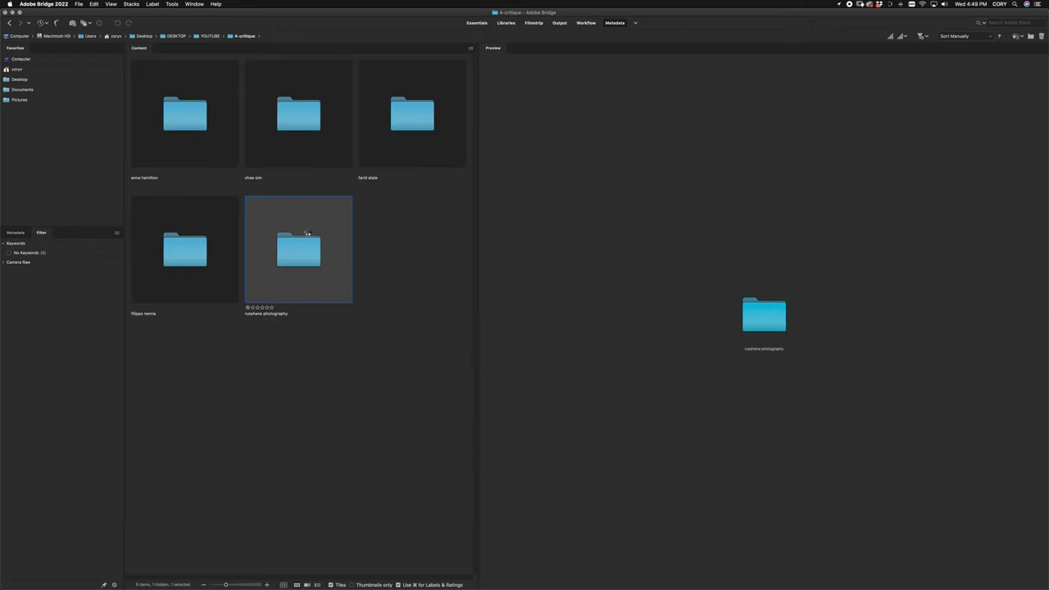
pyautogui.doubleClick(307, 234)
pyautogui.press('super+Tab')
pyautogui.press('super+Tab')
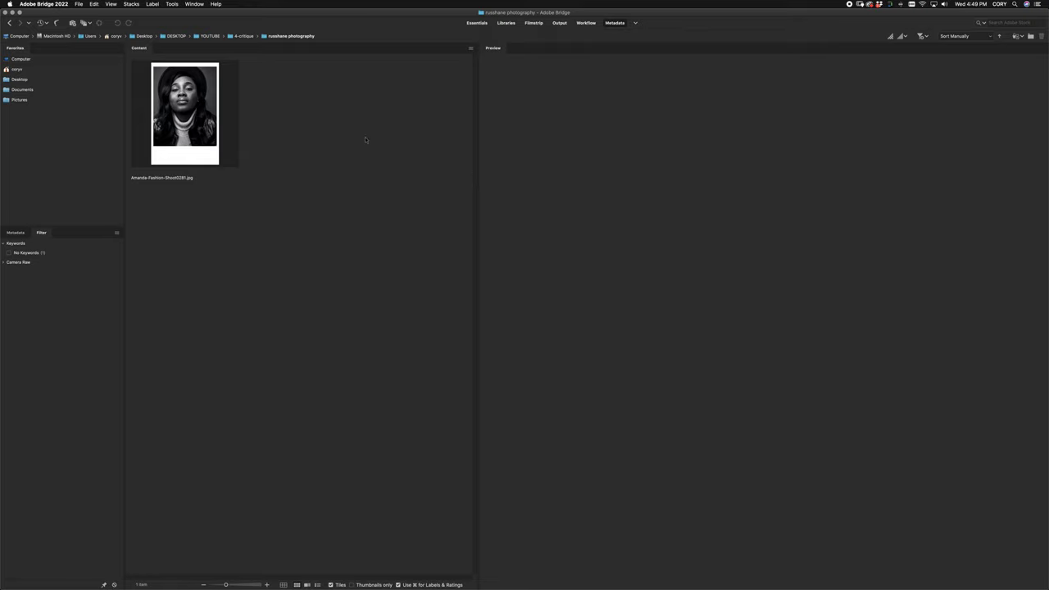
pyautogui.click(244, 36)
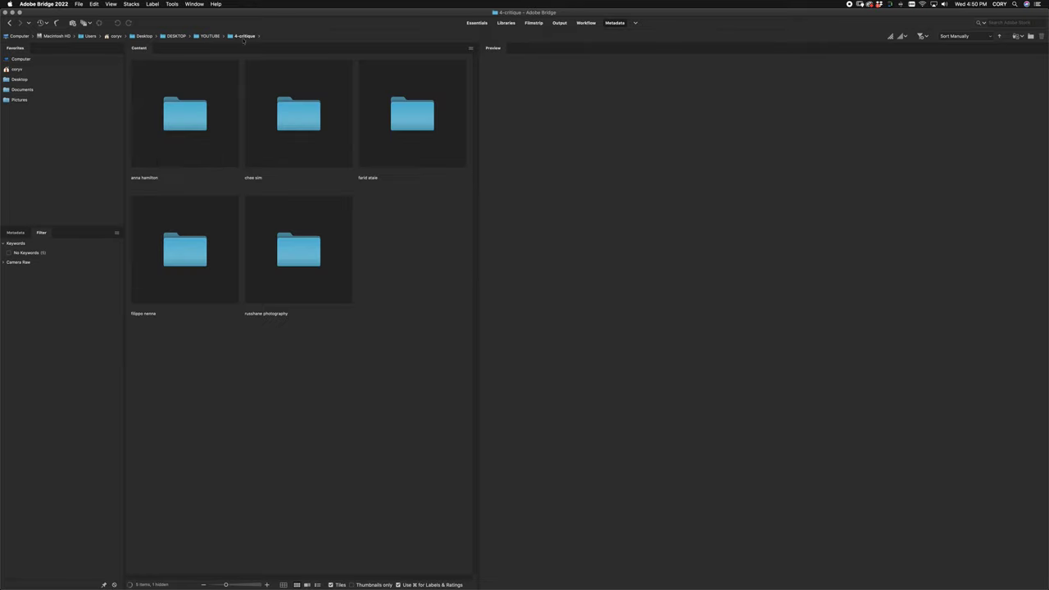
pyautogui.doubleClick(307, 242)
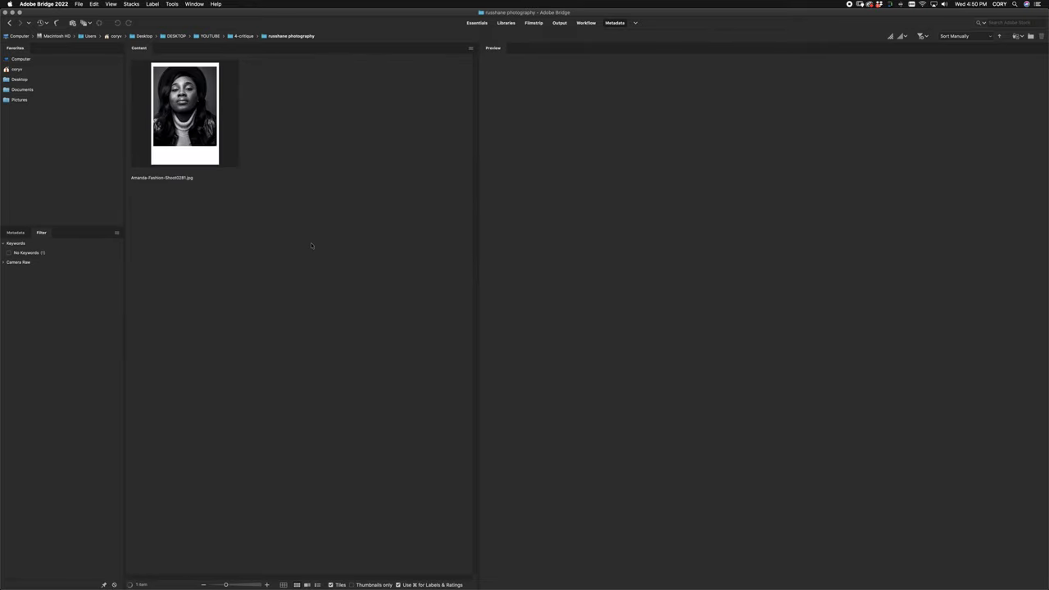
# Preview the black-and-white portrait of the woman in the hat and open it in Photoshop
pyautogui.click(189, 107)
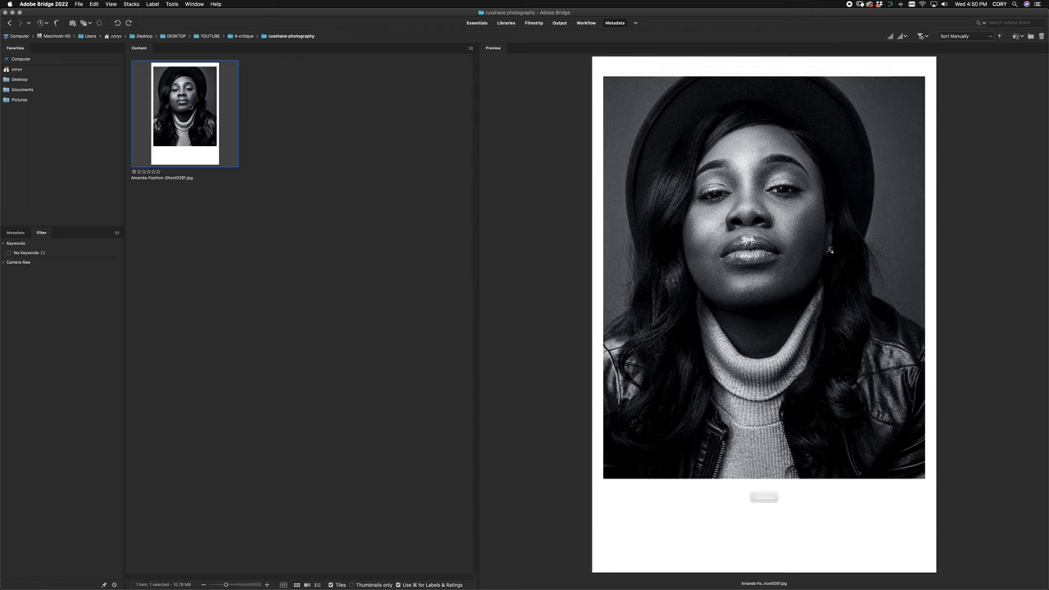
pyautogui.click(257, 191)
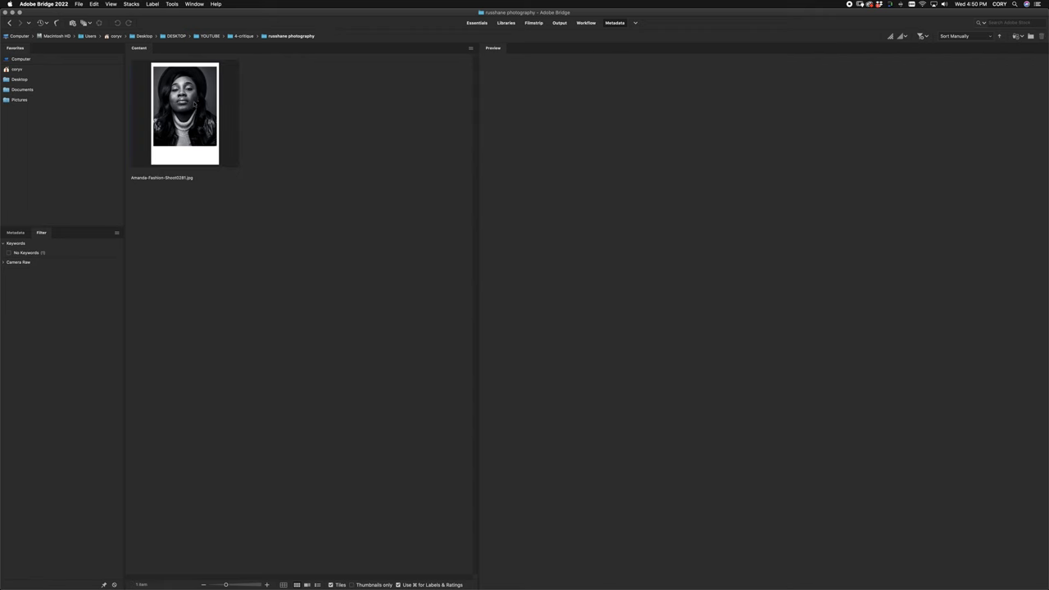
pyautogui.doubleClick(195, 103)
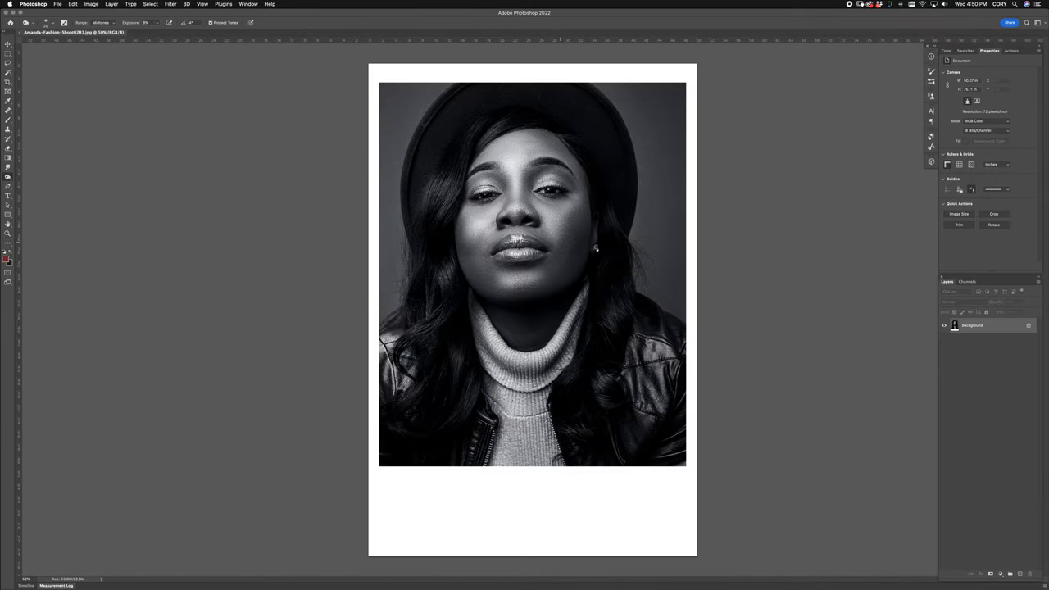
# Add a new layer above the portrait and smooth the rough skin texture on the chin with the Healing Brush
pyautogui.press('super+plus')
pyautogui.press('super+plus')
pyautogui.press('super+plus')
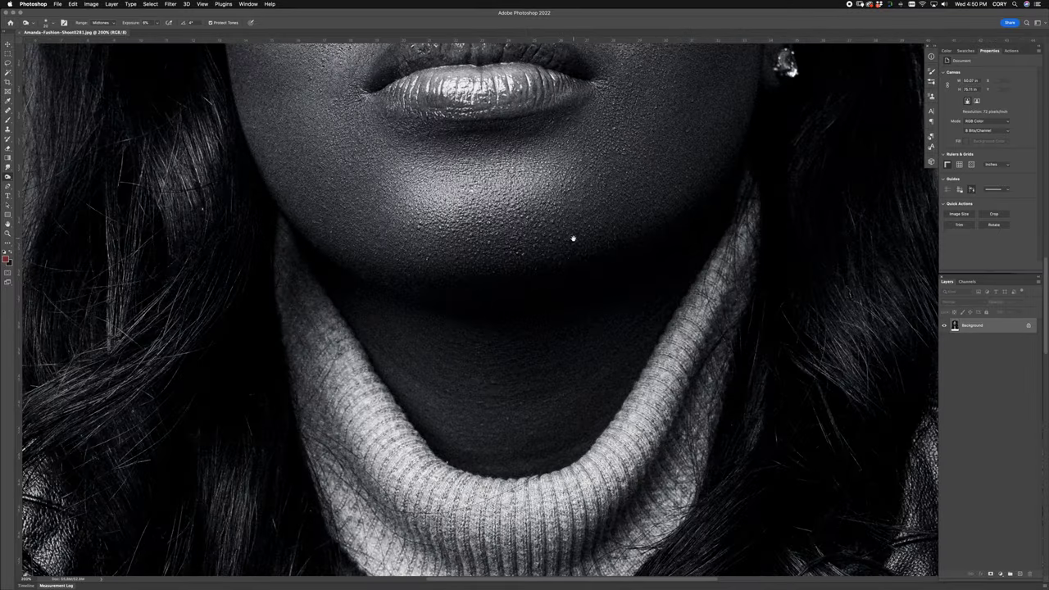
pyautogui.moveTo(573, 238); pyautogui.dragTo(585, 394)
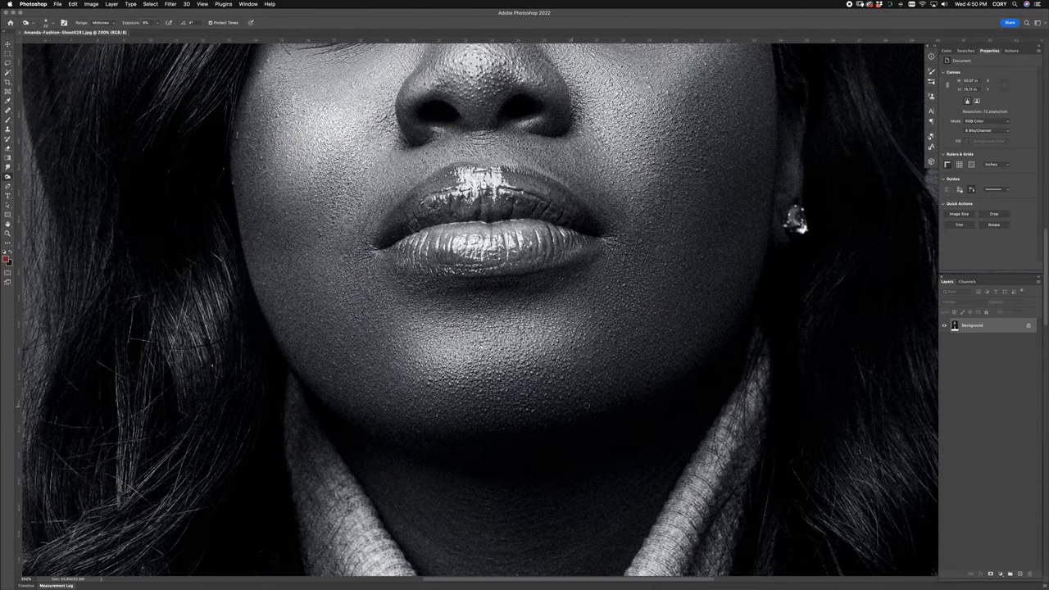
pyautogui.press('super+shift+n')
pyautogui.press('Return')
pyautogui.press('j')
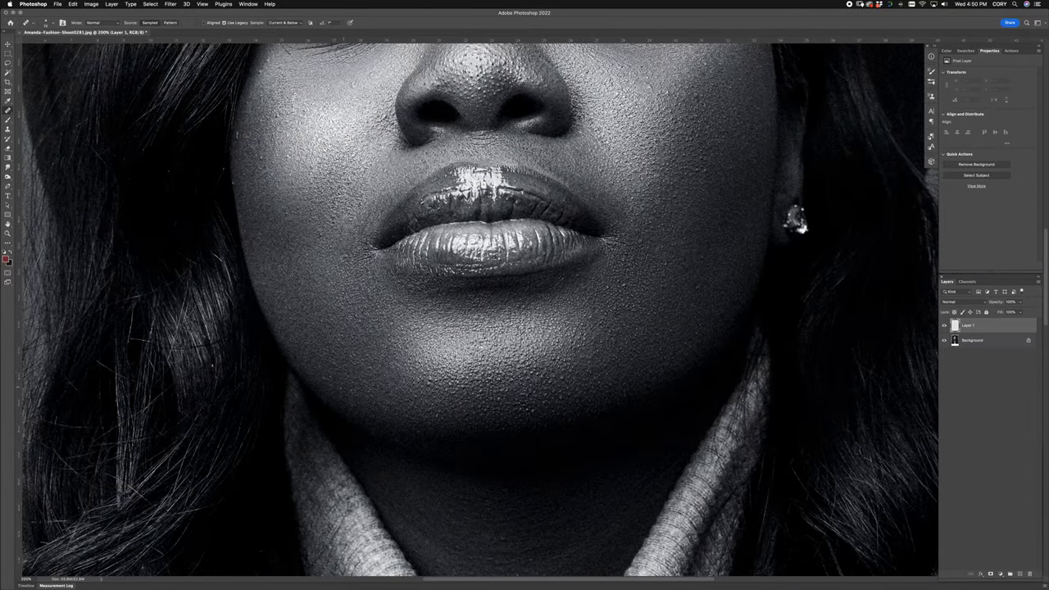
pyautogui.moveTo(448, 415)
pyautogui.mouseDown()
pyautogui.moveTo(583, 413)
pyautogui.moveTo(627, 380)
pyautogui.moveTo(604, 389)
pyautogui.mouseUp()
pyautogui.keyDown('alt'); pyautogui.click(625, 384); pyautogui.keyUp('alt')
pyautogui.keyDown('alt'); pyautogui.click(538, 406); pyautogui.keyUp('alt')
pyautogui.press('super+1')
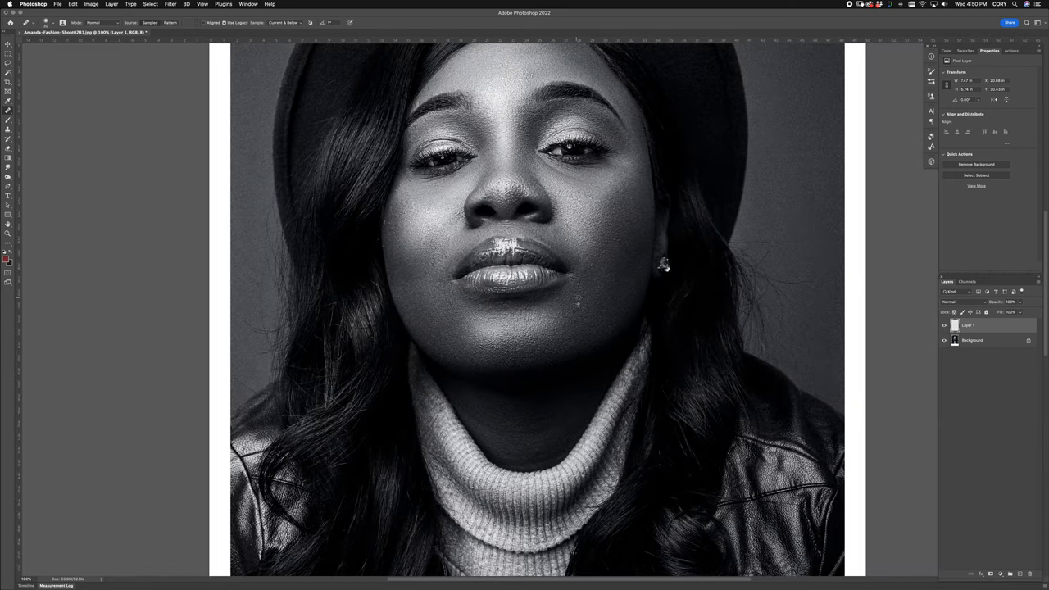
# Heal the skin texture along the jaw, lower chin and cheek using sampled smoother skin
pyautogui.click(610, 326)
pyautogui.click(523, 367)
pyautogui.click(481, 372)
pyautogui.keyDown('alt'); pyautogui.click(537, 363); pyautogui.keyUp('alt')
pyautogui.click(542, 360)
pyautogui.click(390, 231)
pyautogui.click(505, 207)
pyautogui.keyDown('alt'); pyautogui.click(362, 257); pyautogui.keyUp('alt')
pyautogui.click(377, 240)
pyautogui.click(373, 268)
# Review the healed skin in the wider portrait and compare it with the healing layer hidden and shown
pyautogui.scroll(-3, 373, 269)
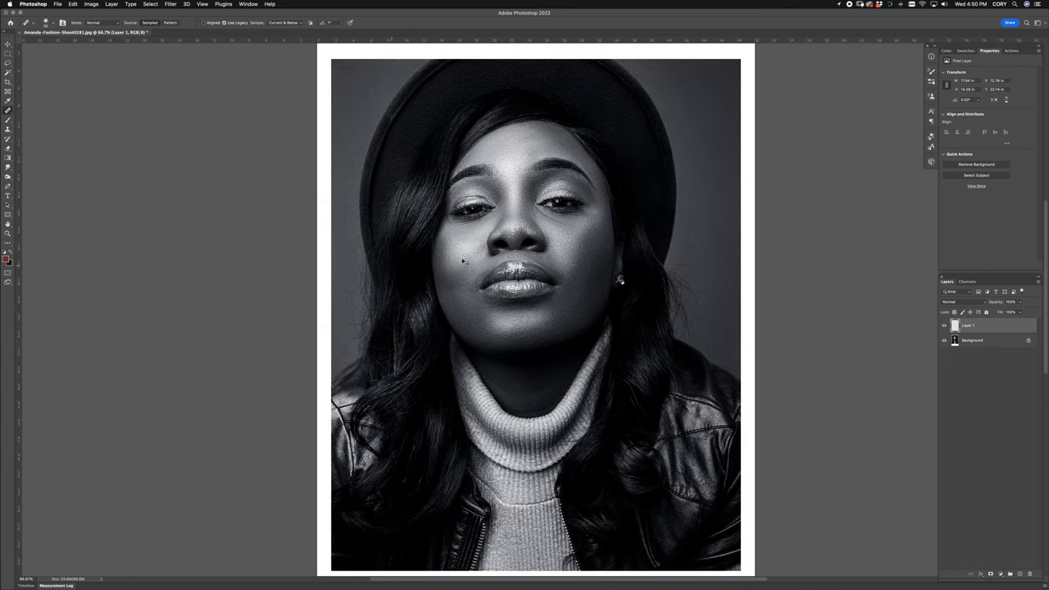
pyautogui.scroll(5, 473, 219)
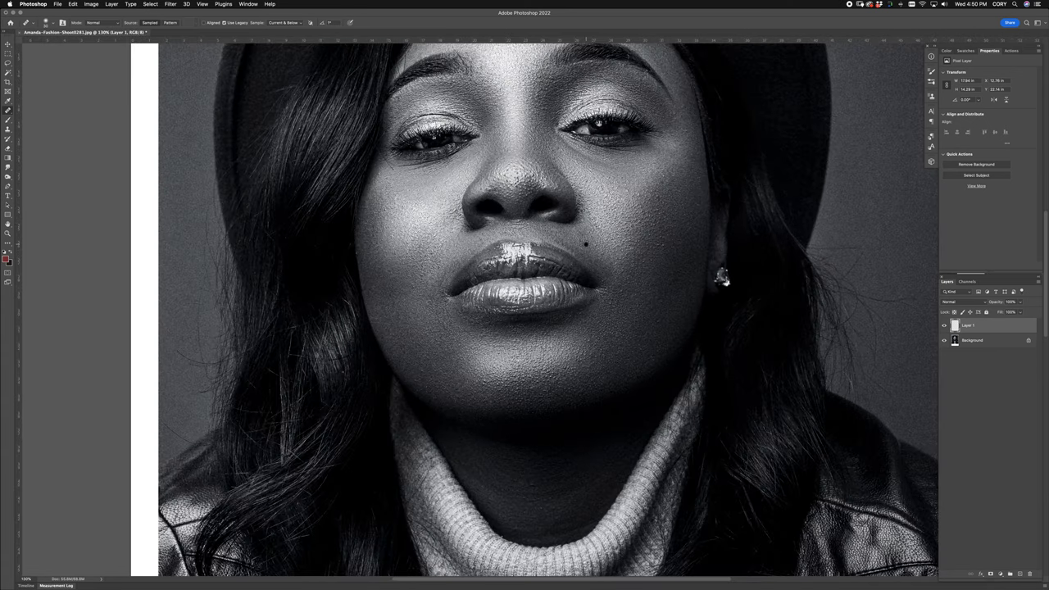
pyautogui.press('super+1')
pyautogui.press('super+minus')
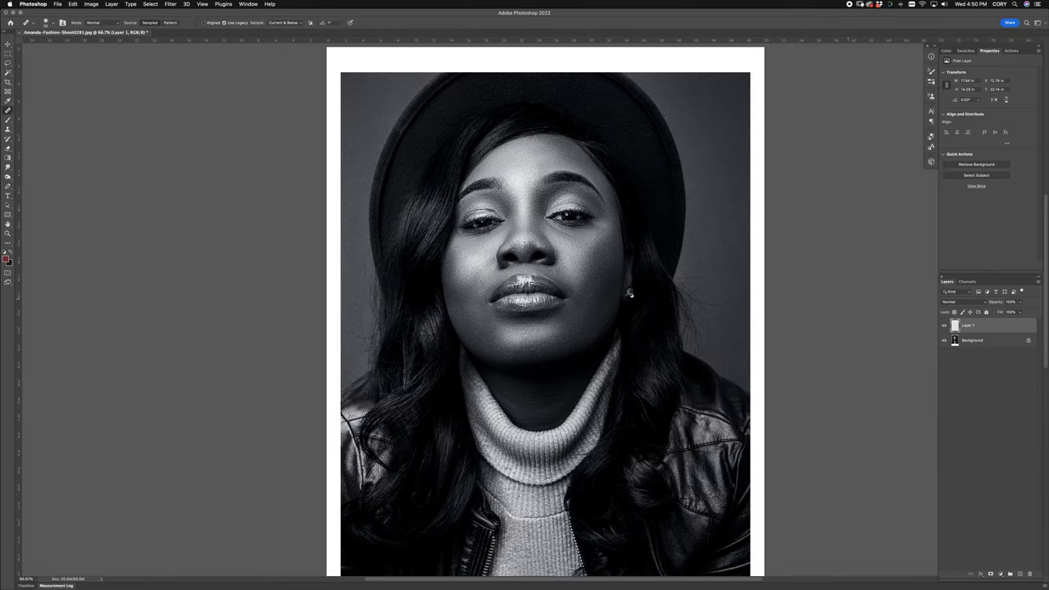
pyautogui.click(944, 326)
pyautogui.click(944, 327)
pyautogui.click(171, 5)
pyautogui.moveTo(200, 103)
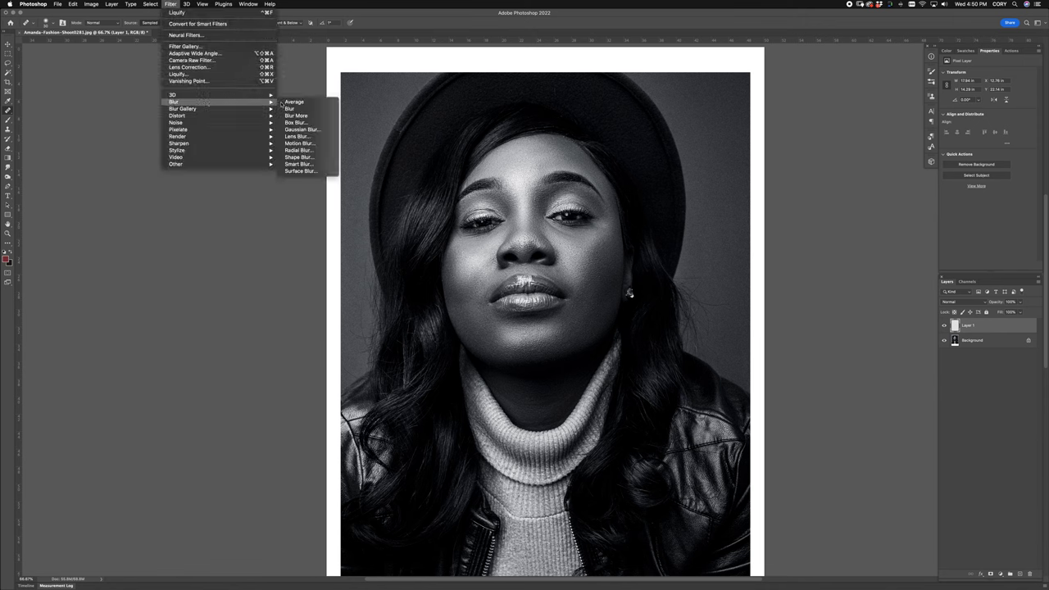
pyautogui.click(302, 129)
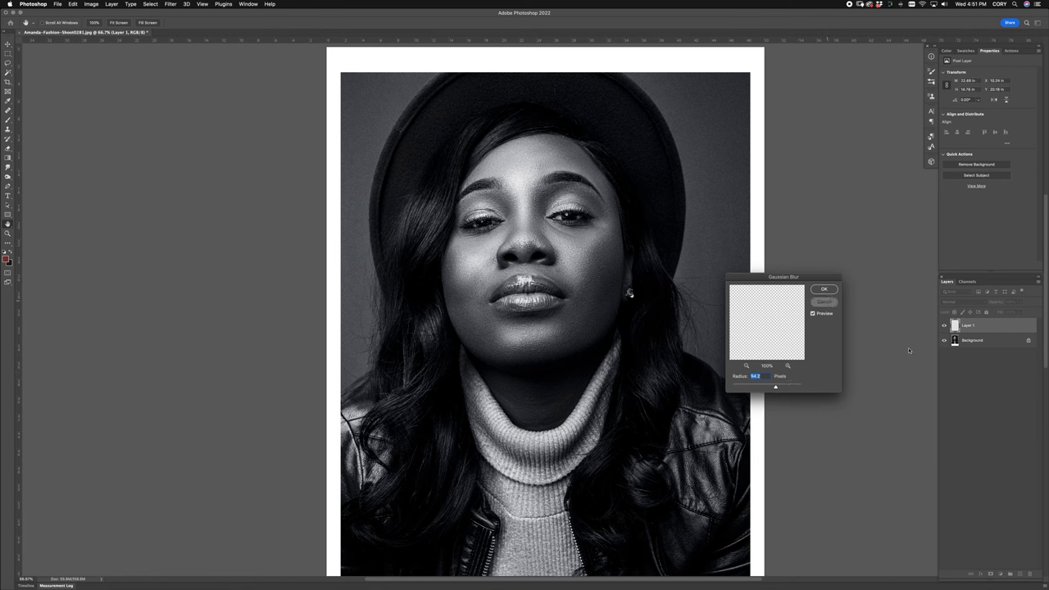
pyautogui.press('Return')
# Stamp all visible layers into a new merged layer at the top of the stack and review the full portrait
pyautogui.press('super+alt+shift+e')
pyautogui.scroll(-5, 910, 351)
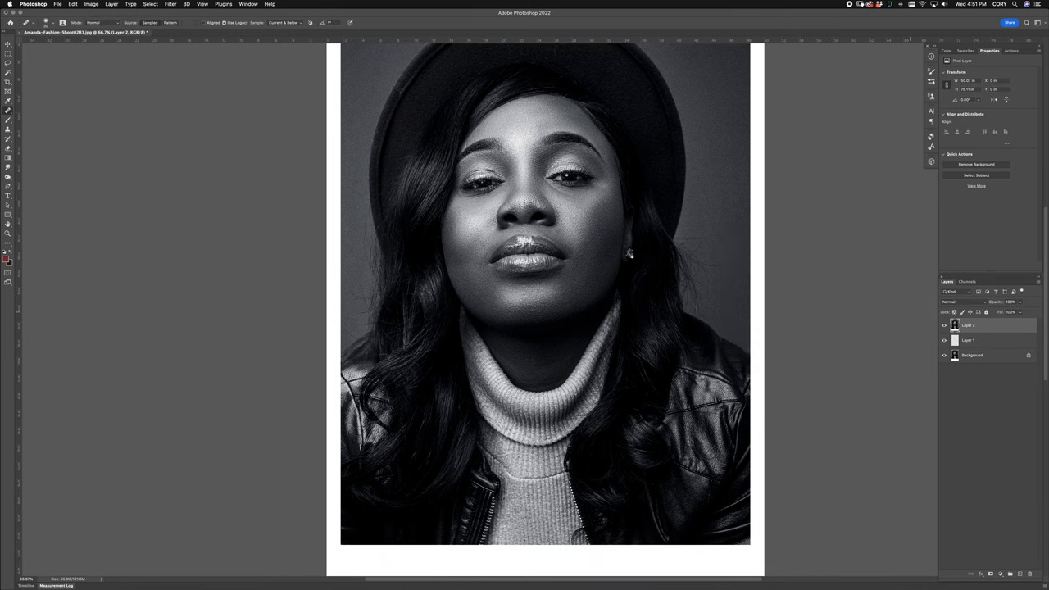
pyautogui.scroll(4, 893, 327)
pyautogui.scroll(-4, 884, 320)
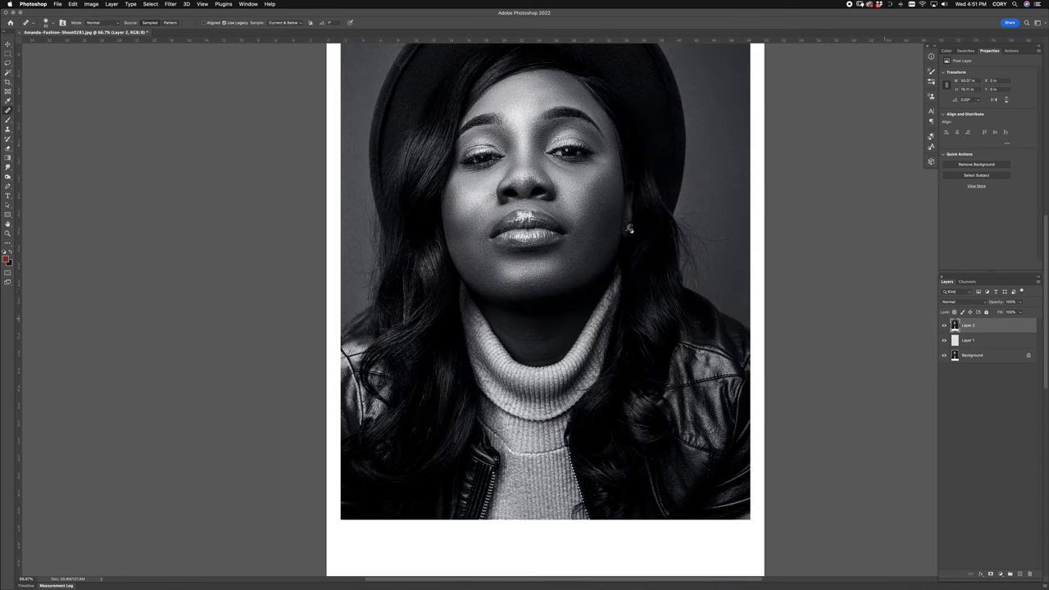
pyautogui.hscroll(2, 836, 315)
pyautogui.scroll(4, 803, 313)
pyautogui.scroll(-1, 677, 310)
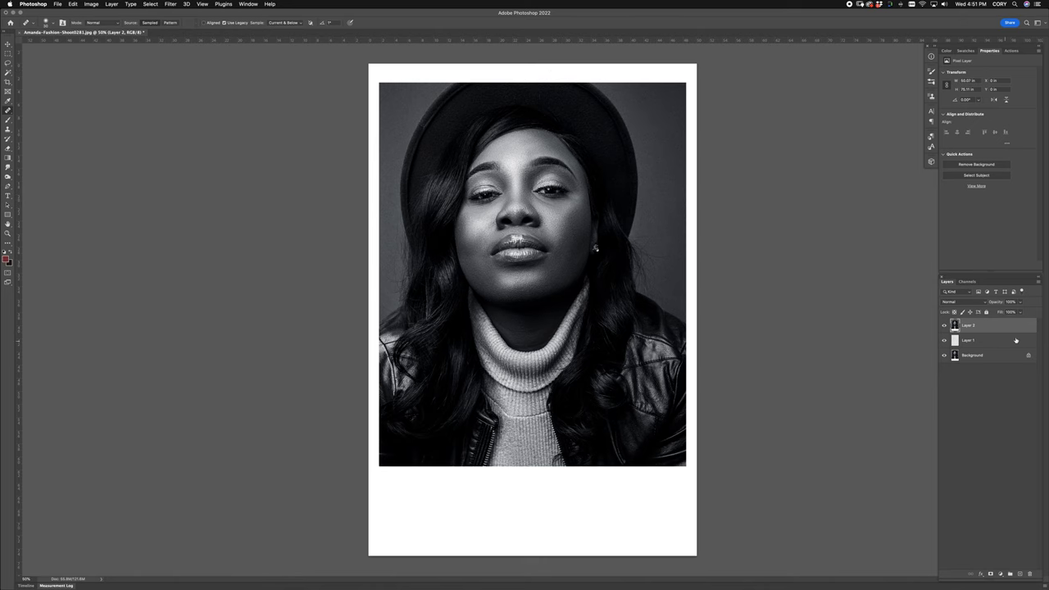
pyautogui.press('c')
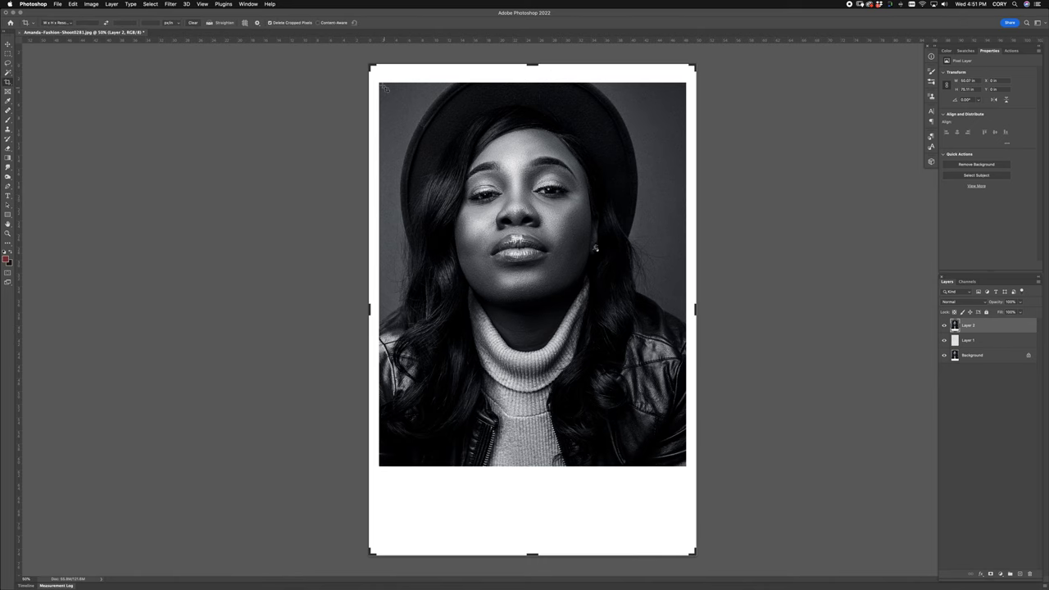
pyautogui.moveTo(370, 66); pyautogui.dragTo(377, 76)
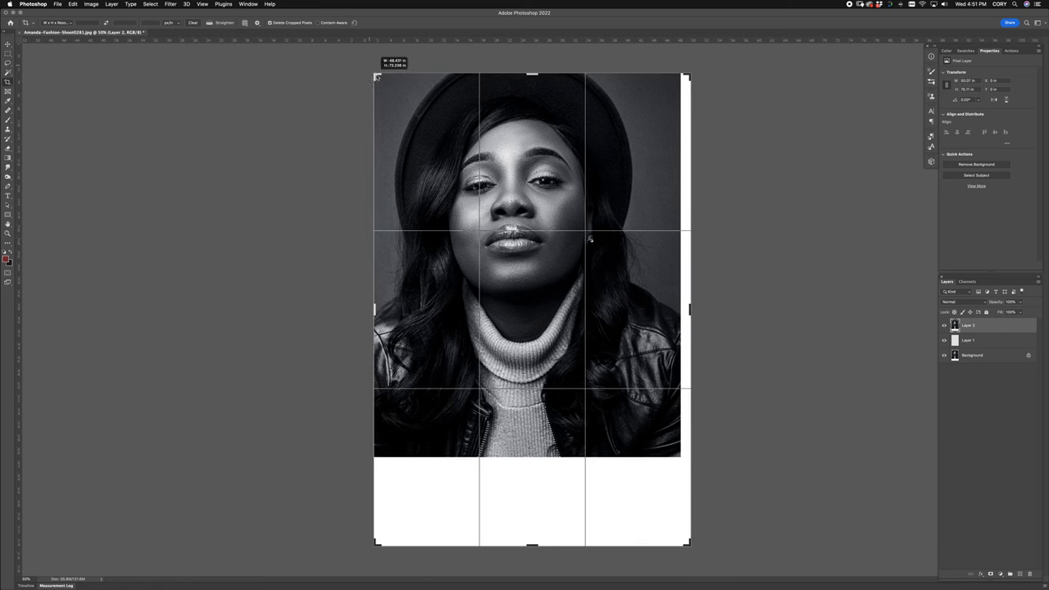
pyautogui.moveTo(590, 239); pyautogui.dragTo(591, 205)
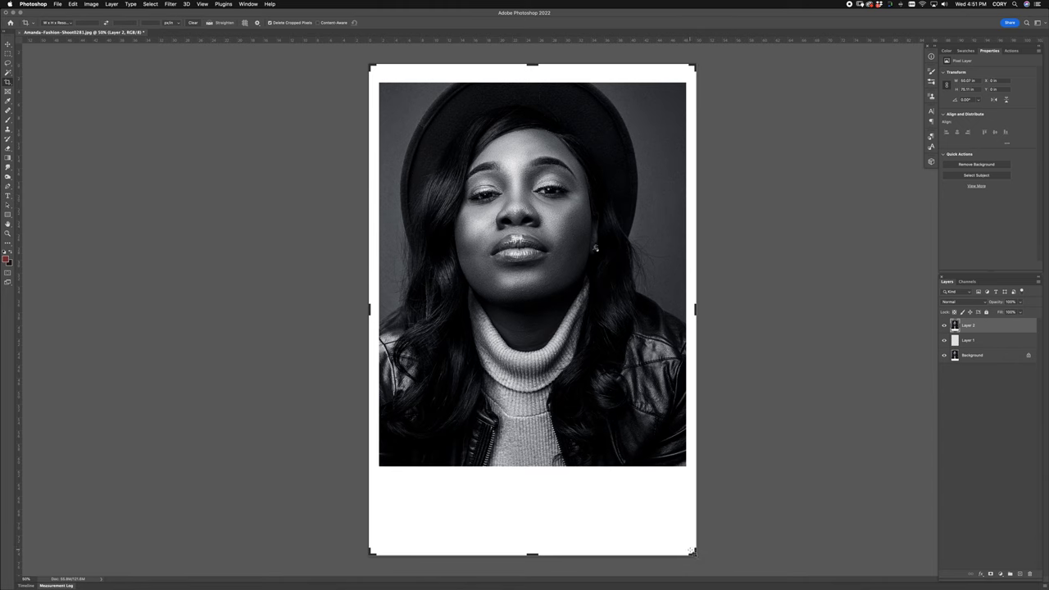
pyautogui.press('Escape')
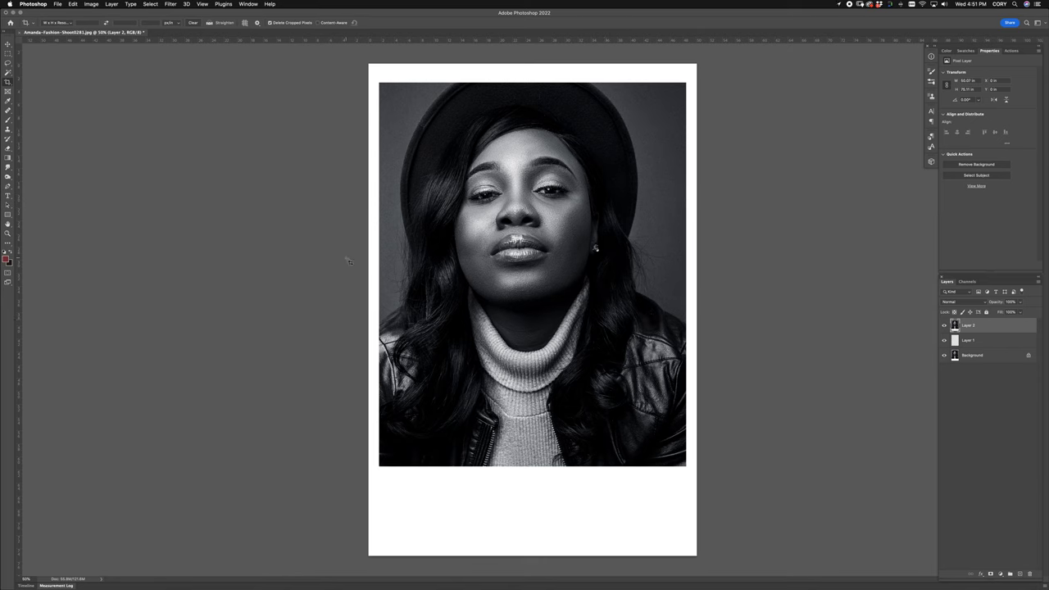
# Start a Gaussian Blur on the merged layer and lower its radius to under 3 pixels
pyautogui.click(152, 4)
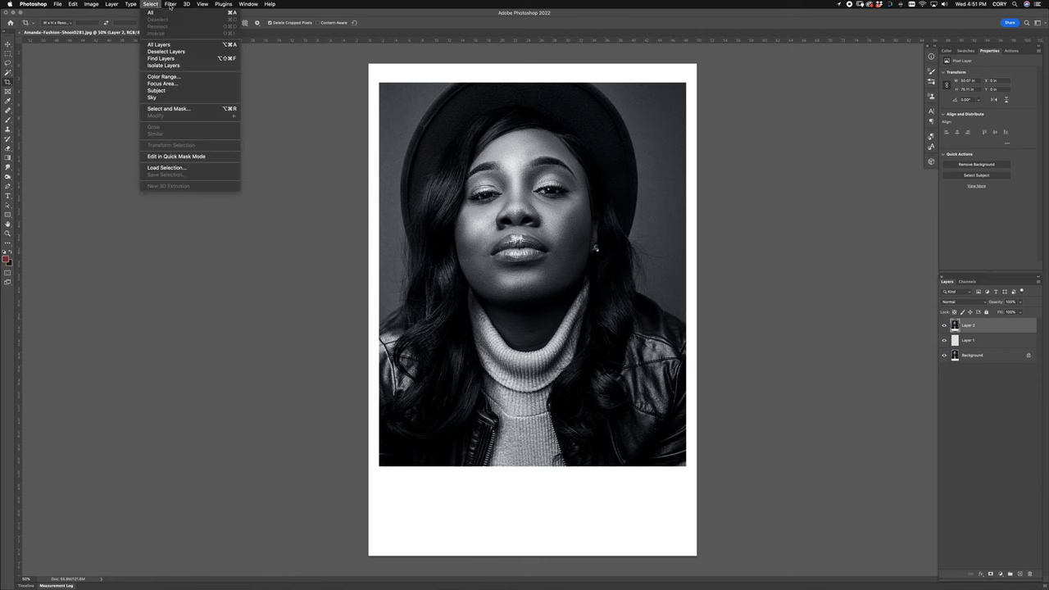
pyautogui.moveTo(170, 5)
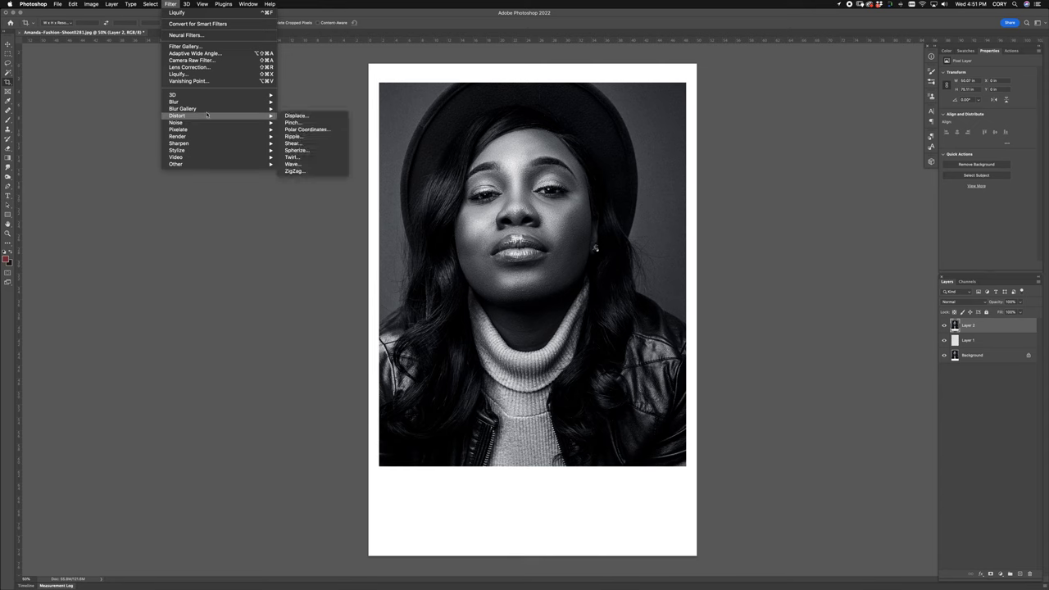
pyautogui.moveTo(200, 103)
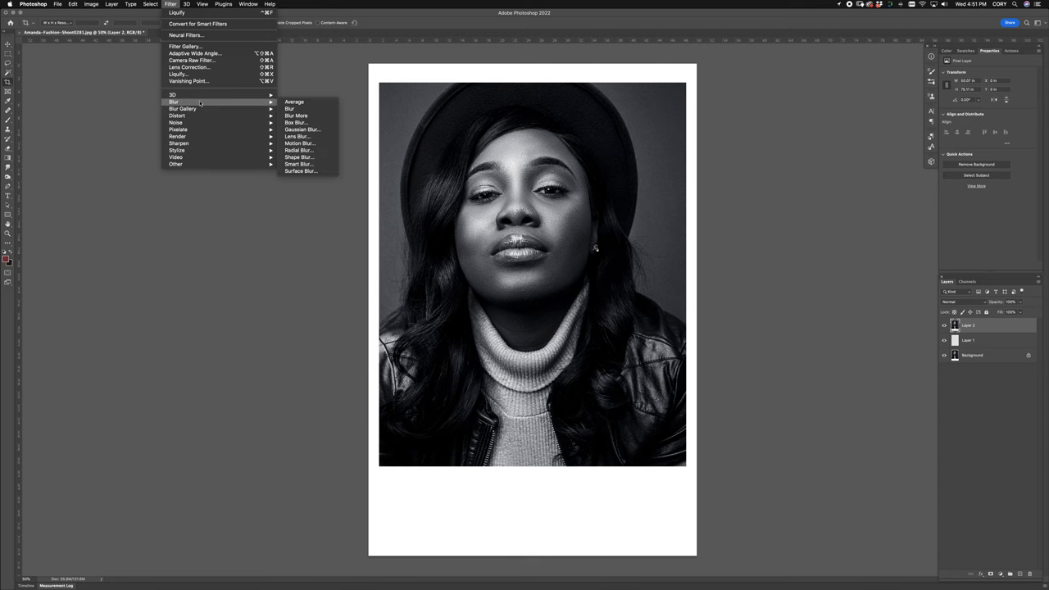
pyautogui.click(316, 129)
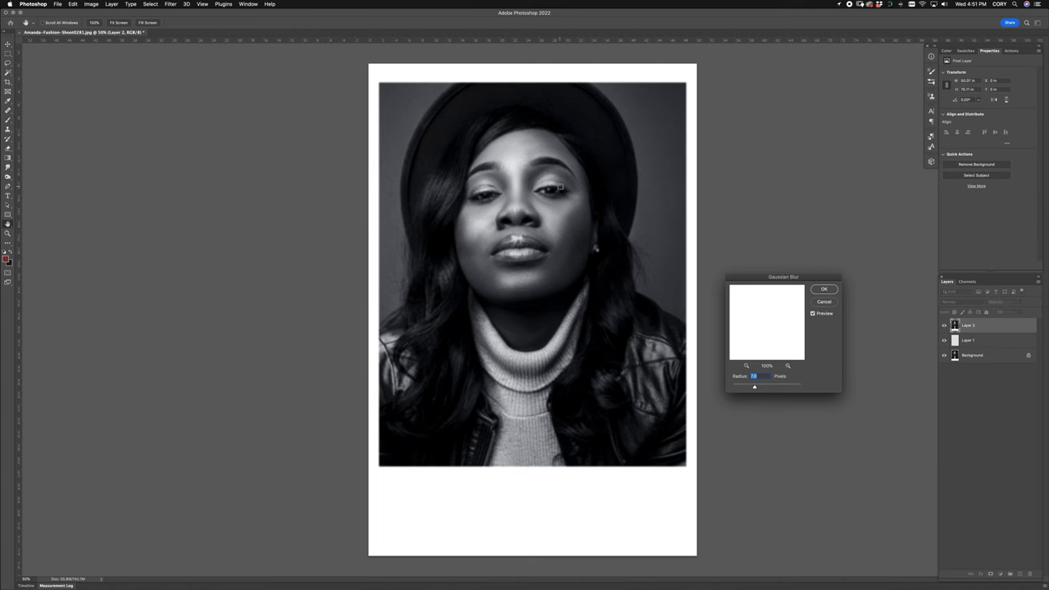
pyautogui.press('super+equal')
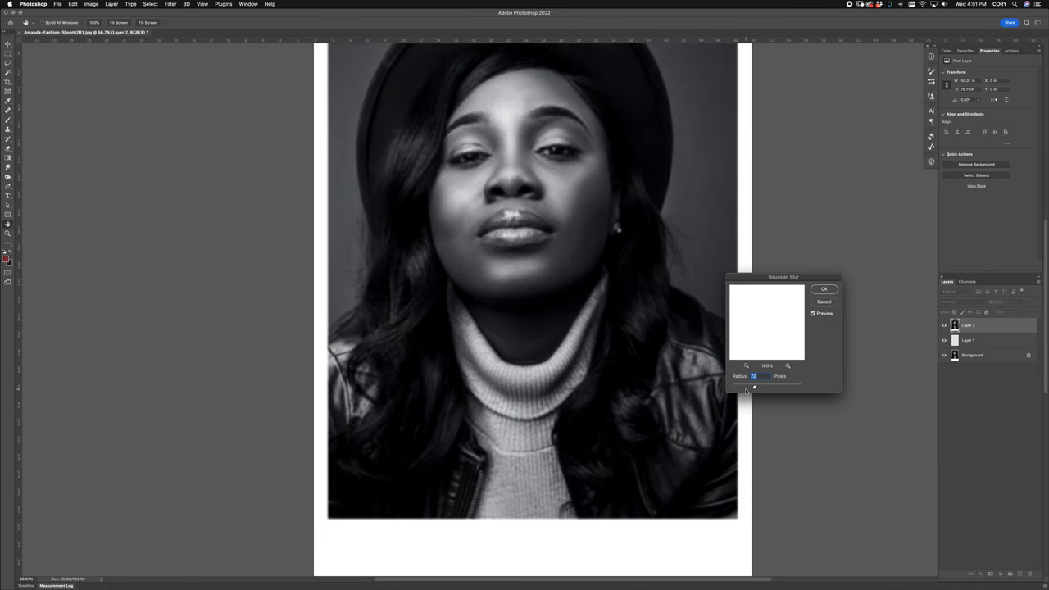
pyautogui.moveTo(736, 387); pyautogui.dragTo(741, 387)
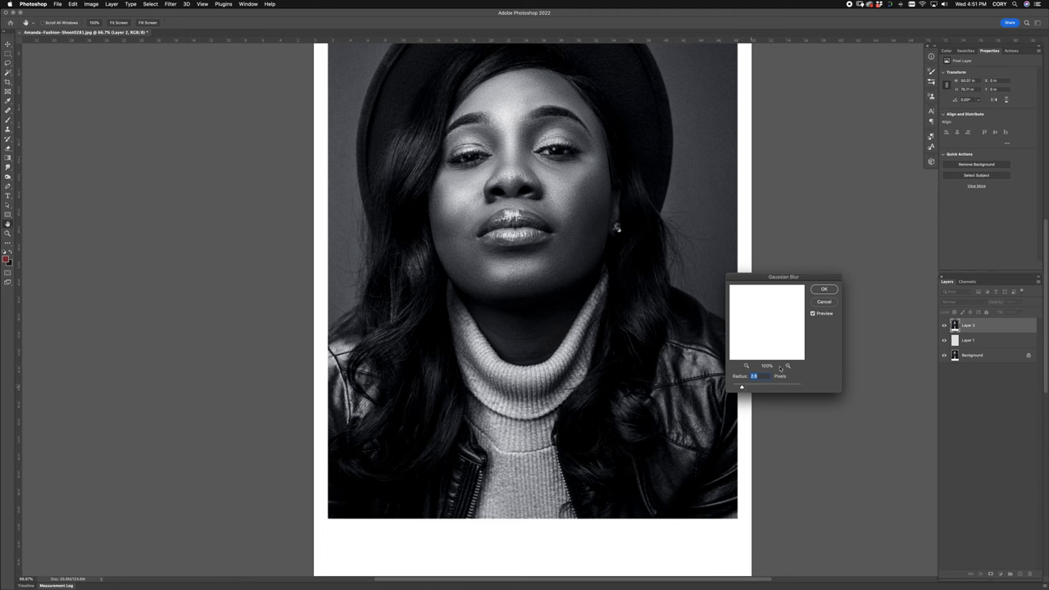
# Compare the portrait with the blur preview off and on, reduce the radius slightly and apply the blur
pyautogui.click(814, 313)
pyautogui.click(813, 314)
pyautogui.click(813, 314)
pyautogui.click(813, 314)
pyautogui.click(814, 313)
pyautogui.moveTo(740, 388); pyautogui.dragTo(739, 388)
pyautogui.click(824, 289)
# Add a white layer mask to the blurred layer and ready the Brush with black as the foreground color
pyautogui.press('c')
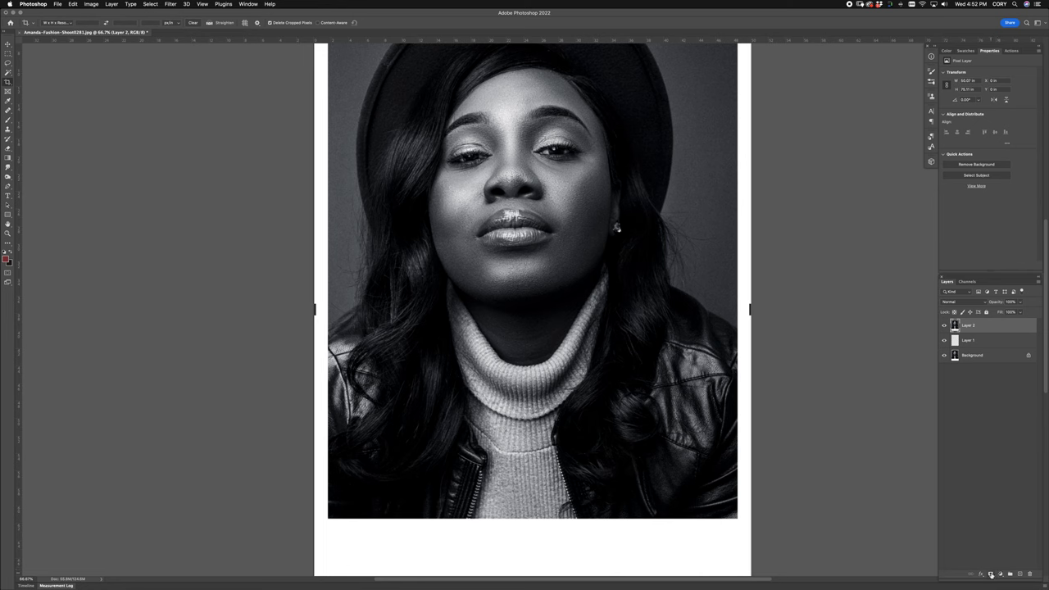
pyautogui.press('x')
pyautogui.click(990, 574)
pyautogui.press('b')
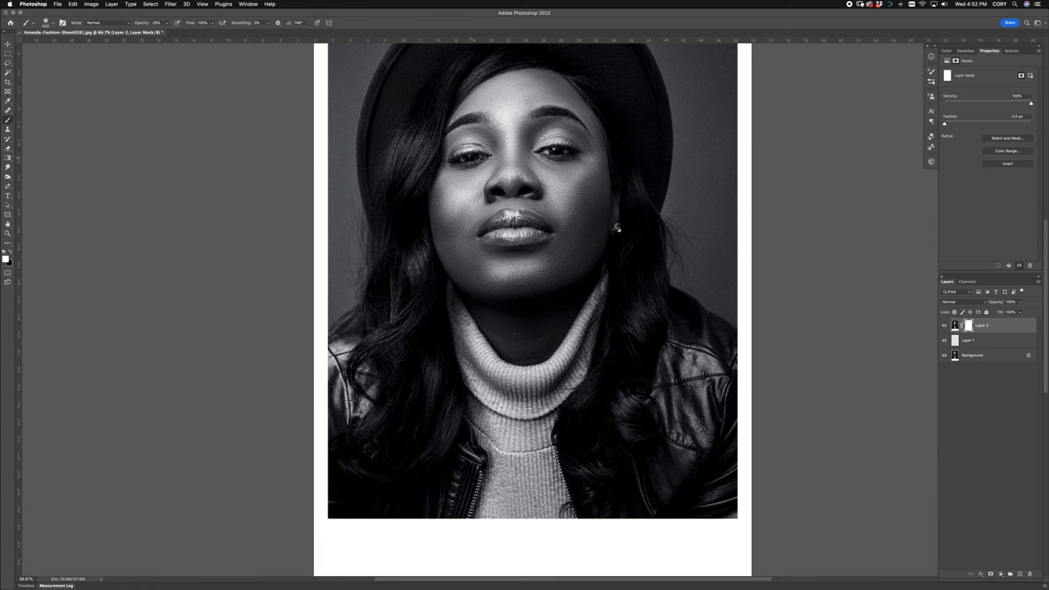
pyautogui.press('x')
# Create a new empty layer above the masked blur layer and bring the face into view at 100%
pyautogui.press('super+shift+n')
pyautogui.press('Return')
pyautogui.press('super+1')
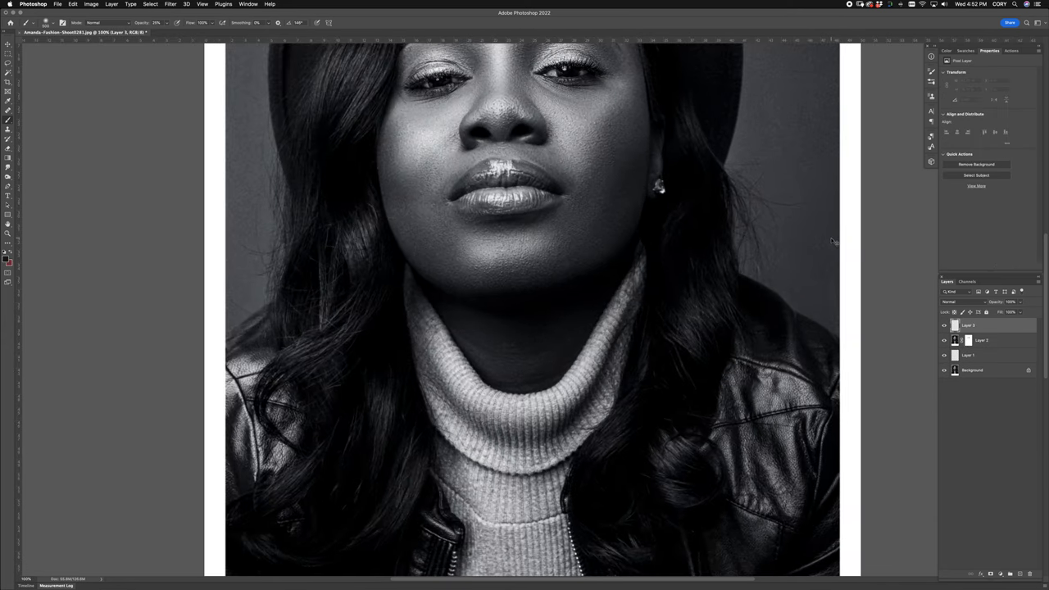
pyautogui.scroll(5, 745, 307)
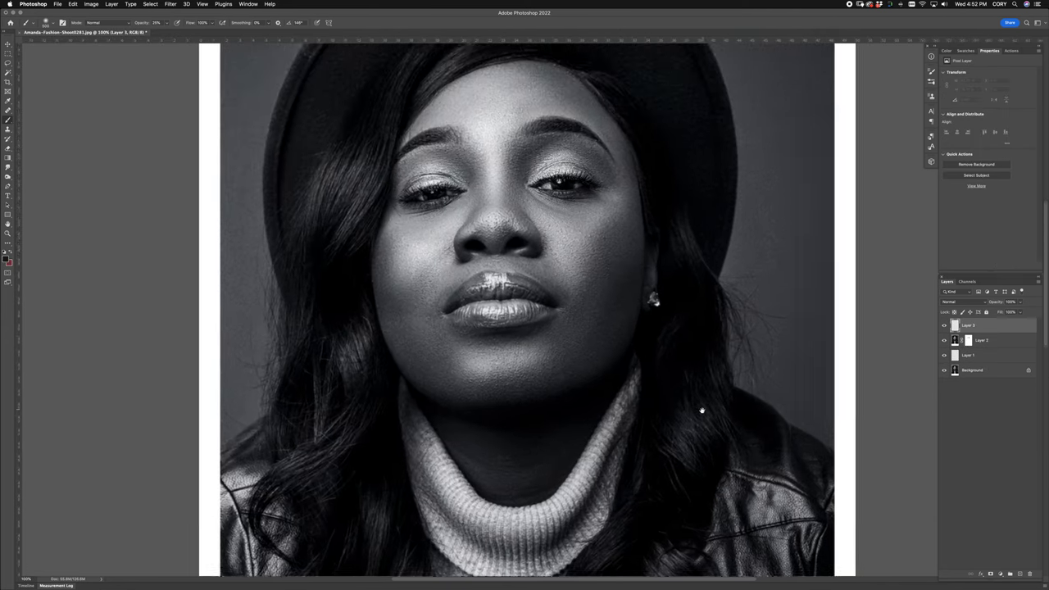
# Activate the Healing Brush and lower the blurred, masked layer's opacity to 47%
pyautogui.press('super+equal')
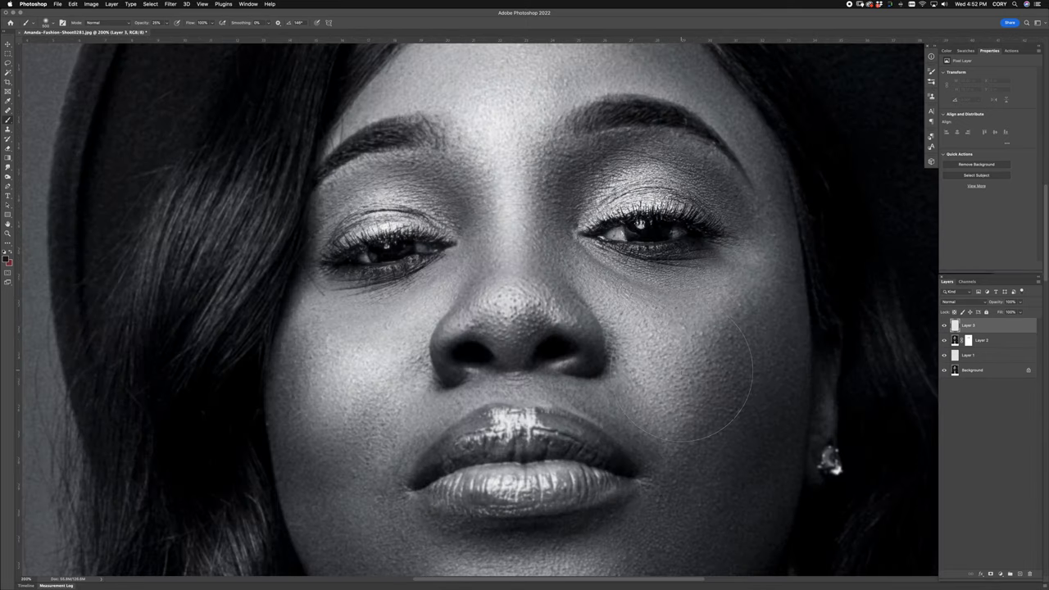
pyautogui.press('s')
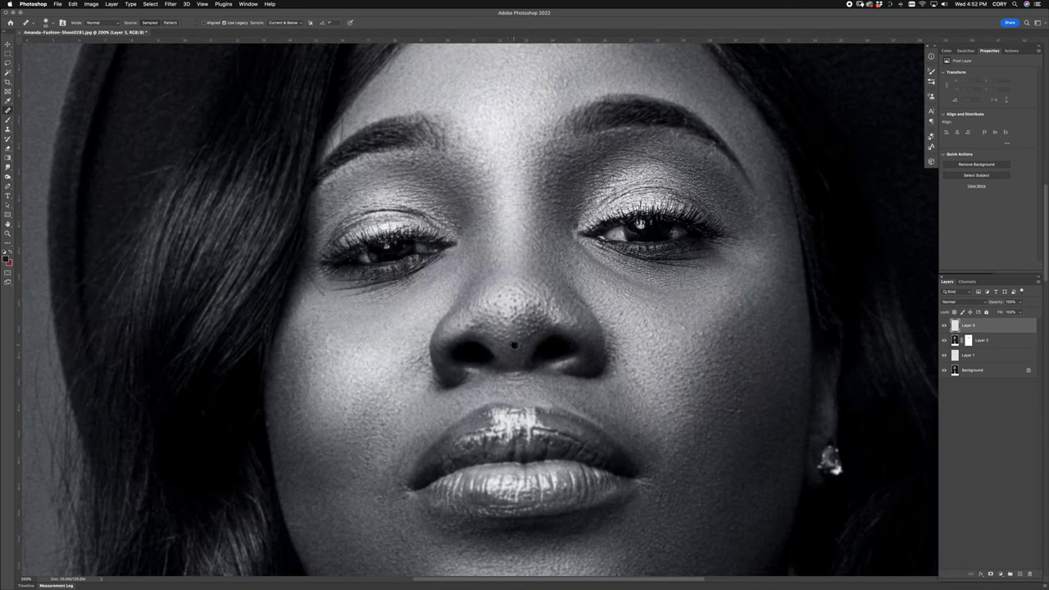
pyautogui.click(1011, 340)
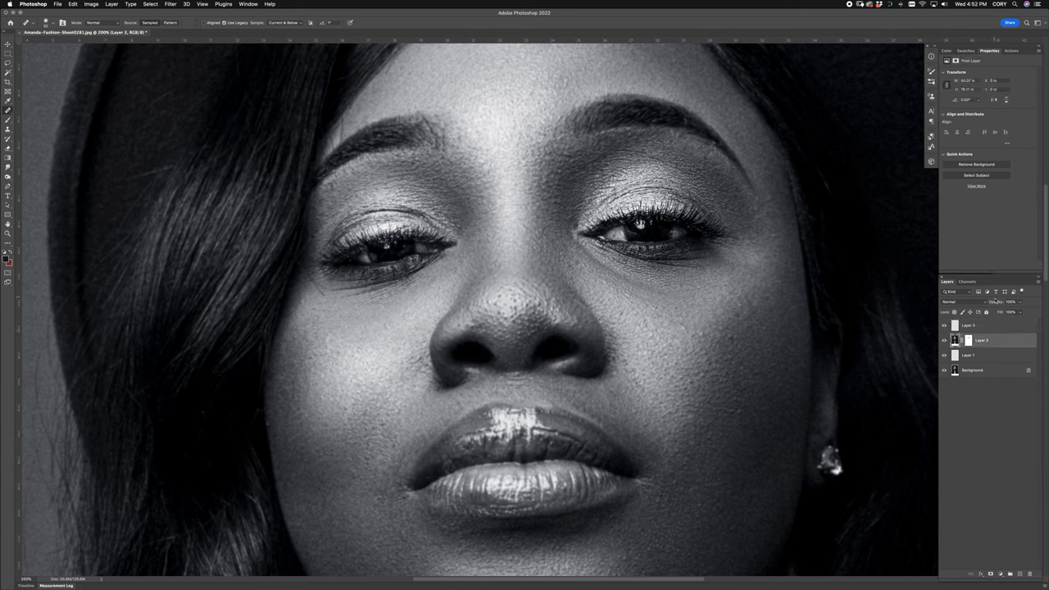
pyautogui.moveTo(997, 303)
pyautogui.mouseDown()
pyautogui.moveTo(968, 304)
pyautogui.moveTo(978, 305)
pyautogui.mouseUp()
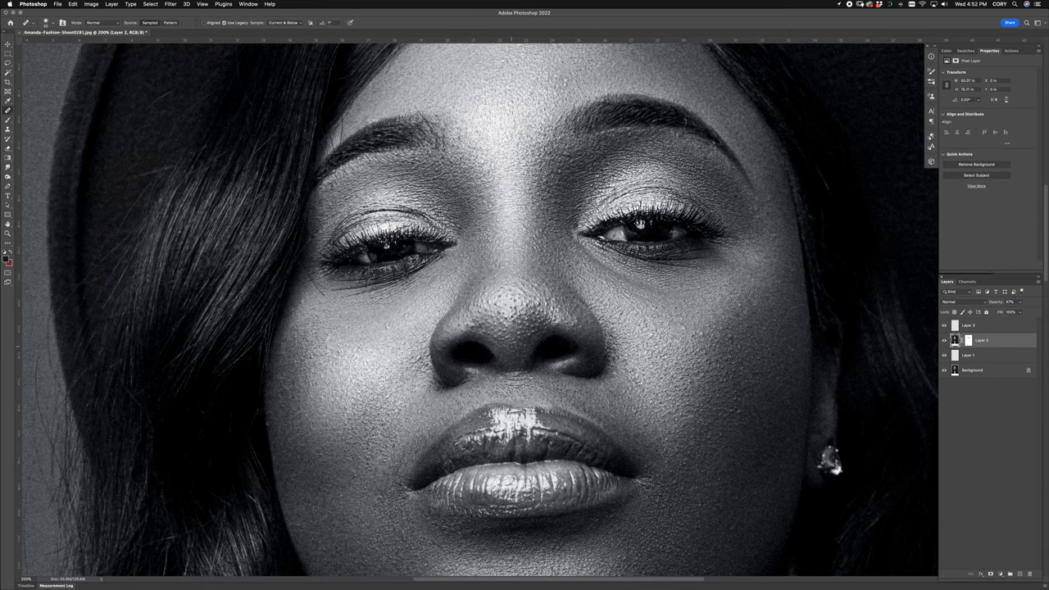
# On the empty layer above the blur, heal the bright bumps between the nostrils and along the lower nose
pyautogui.press('super+equal')
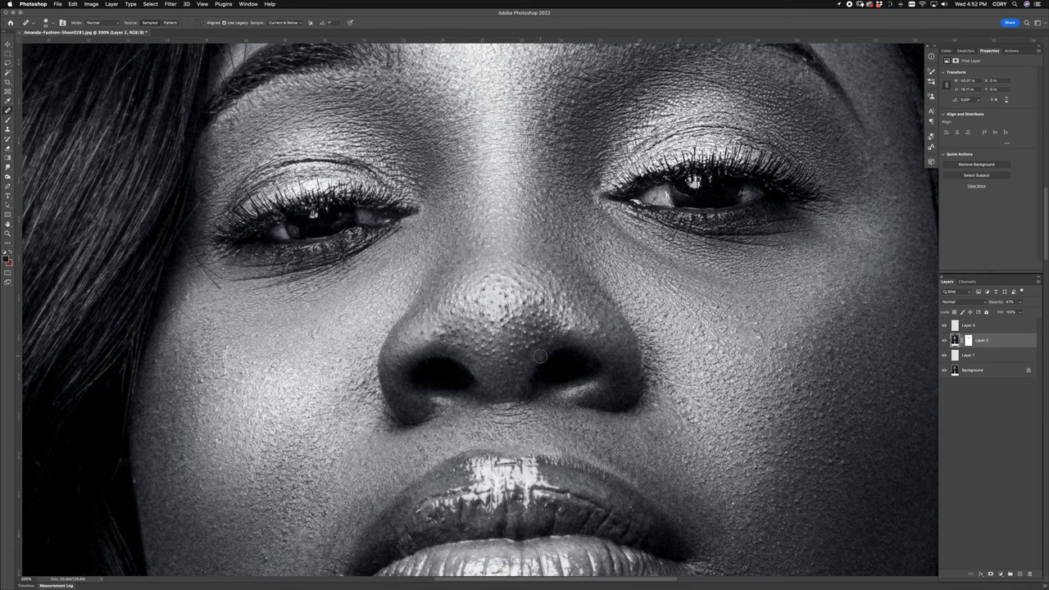
pyautogui.click(967, 325)
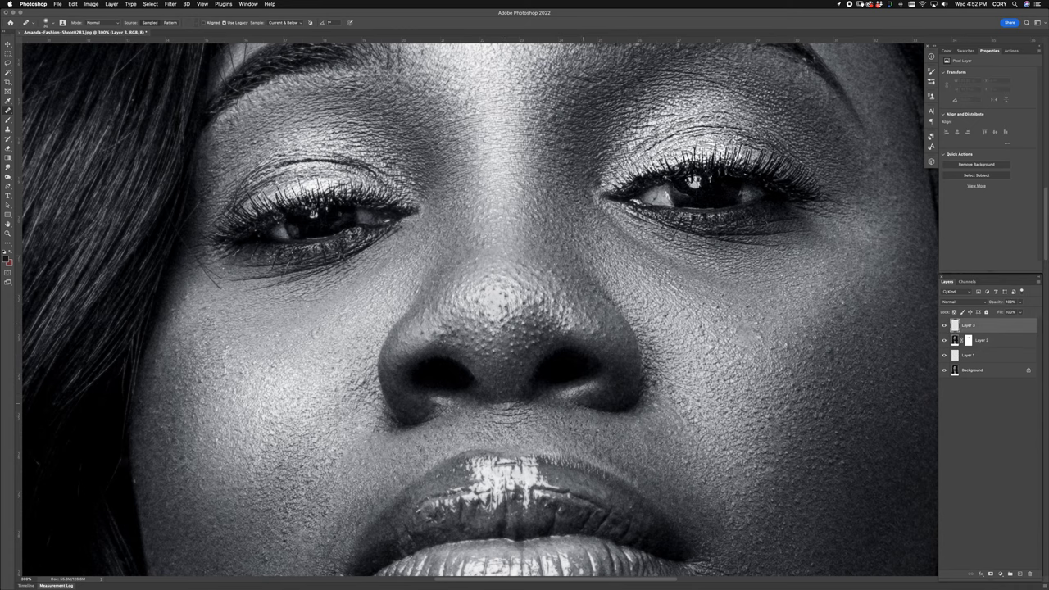
pyautogui.press('super+equal')
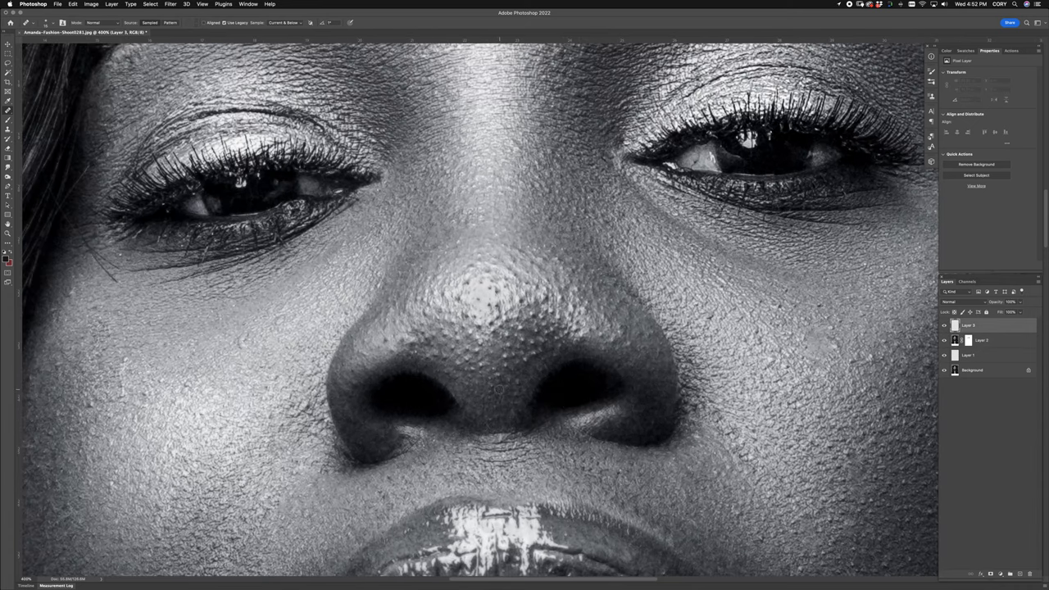
pyautogui.click(494, 386)
pyautogui.click(498, 376)
pyautogui.click(505, 367)
pyautogui.click(515, 363)
pyautogui.click(509, 380)
pyautogui.click(522, 375)
pyautogui.click(526, 360)
pyautogui.click(549, 362)
pyautogui.click(555, 357)
pyautogui.click(561, 348)
pyautogui.click(538, 347)
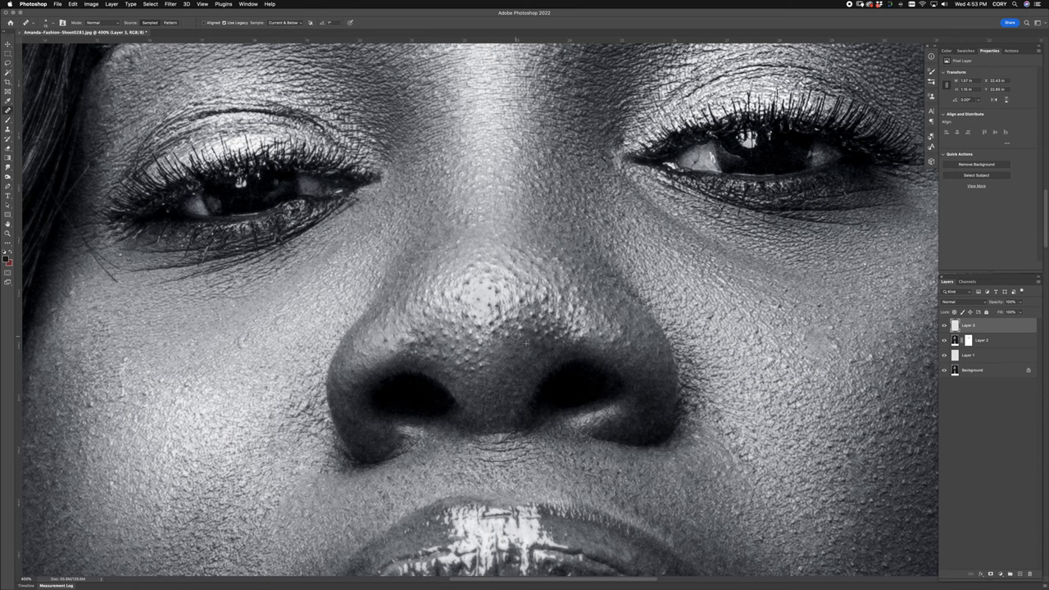
# Heal the visible pores and bumps on the nose tip's highlight and the shadowed area beside it
pyautogui.click(522, 328)
pyautogui.click(482, 319)
pyautogui.click(462, 297)
pyautogui.click(467, 285)
pyautogui.click(499, 307)
pyautogui.click(499, 315)
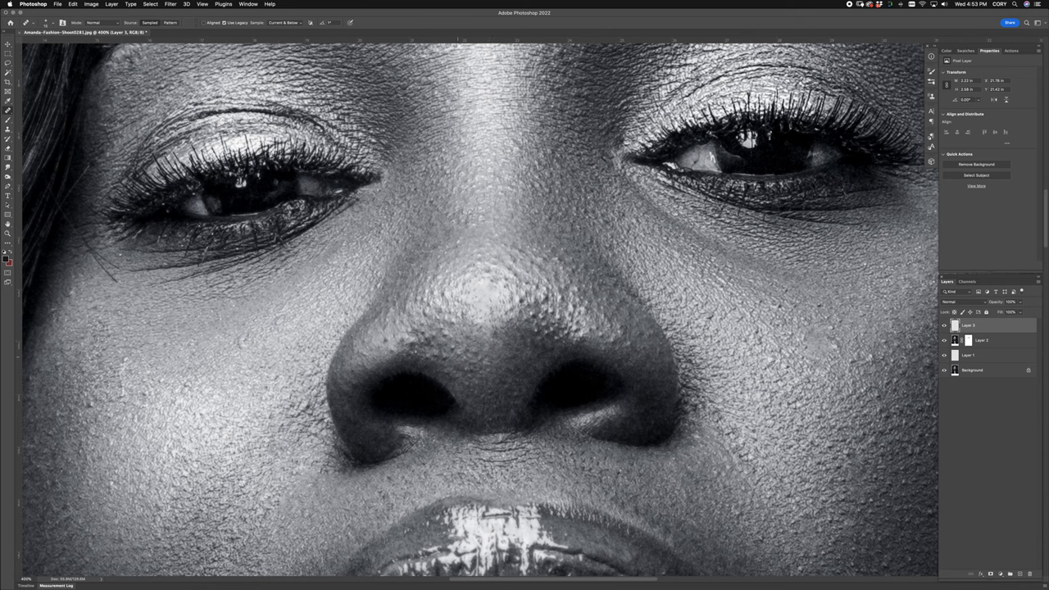
pyautogui.moveTo(449, 335)
pyautogui.mouseDown()
pyautogui.moveTo(440, 327)
pyautogui.moveTo(455, 319)
pyautogui.mouseUp()
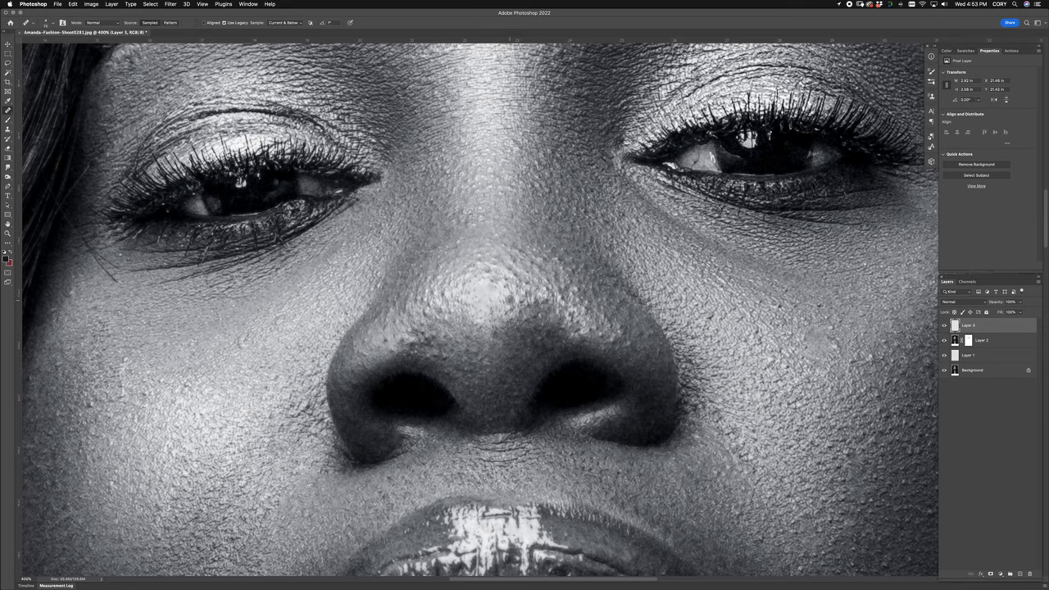
# Compare the full portrait with and without the nose healing layer
pyautogui.scroll(-10, 512, 302)
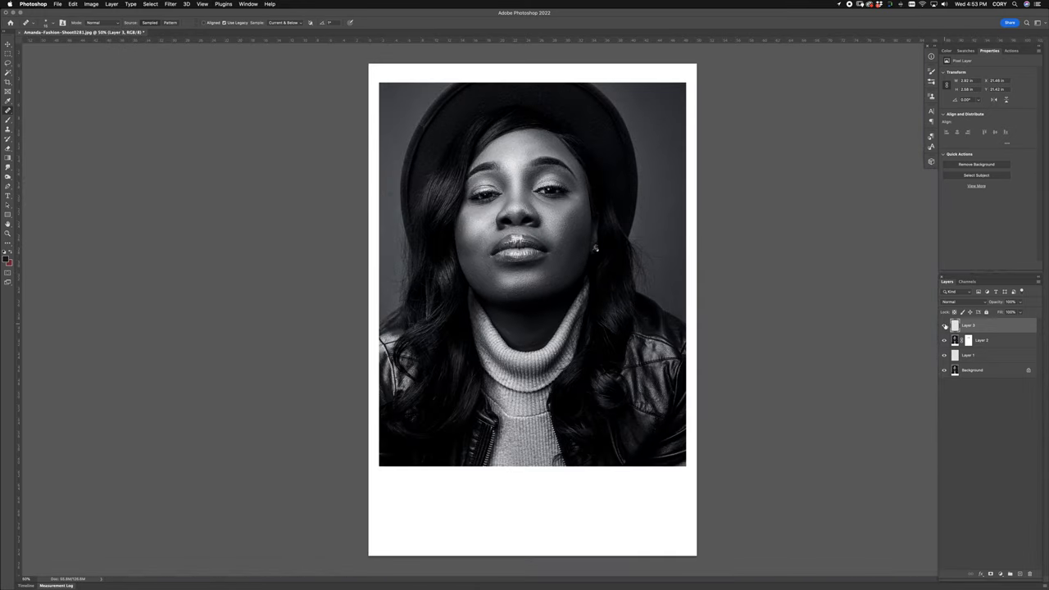
pyautogui.click(945, 326)
pyautogui.click(944, 325)
pyautogui.click(944, 325)
pyautogui.click(944, 325)
pyautogui.click(944, 326)
pyautogui.click(945, 326)
# Reduce the nose healing layer's opacity slightly and check its effect by toggling the layer's visibility
pyautogui.click(992, 303)
pyautogui.moveTo(990, 304); pyautogui.dragTo(985, 308)
pyautogui.click(944, 327)
pyautogui.click(944, 327)
pyautogui.click(944, 326)
pyautogui.click(945, 326)
pyautogui.click(944, 326)
pyautogui.click(945, 327)
# Add a new empty layer above the nose healing layer for cleaning up stray hairs
pyautogui.press('super+plus')
pyautogui.scroll(-2, 930, 324)
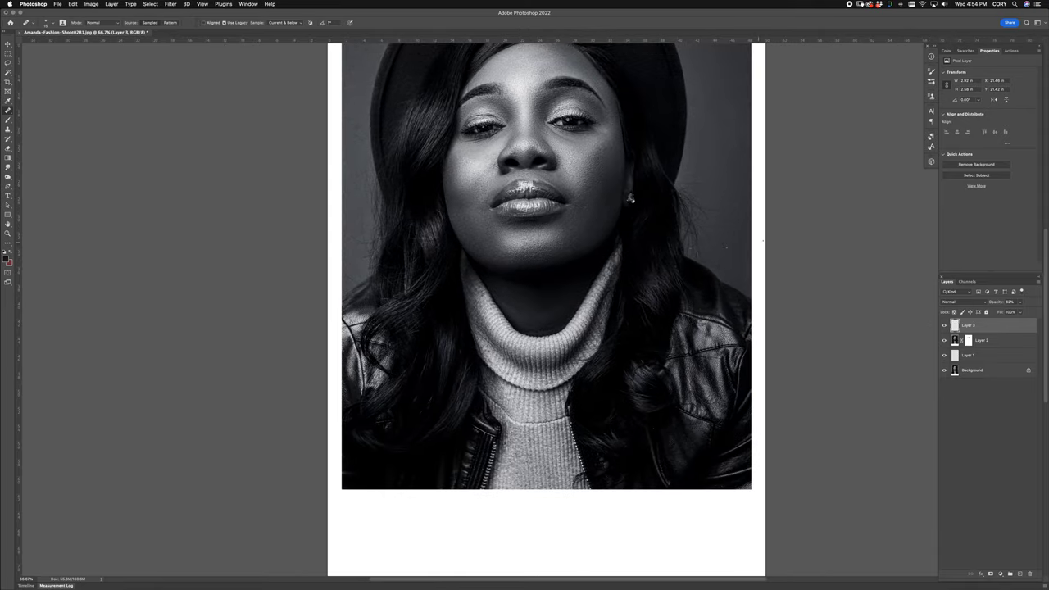
pyautogui.scroll(3, 604, 245)
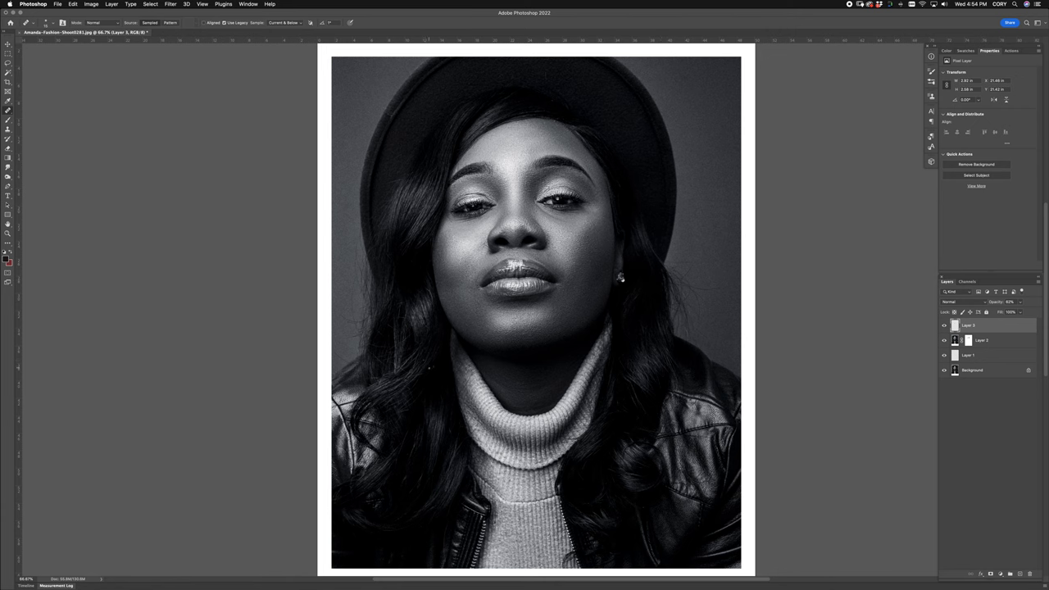
pyautogui.scroll(-3, 430, 438)
pyautogui.scroll(5, 429, 438)
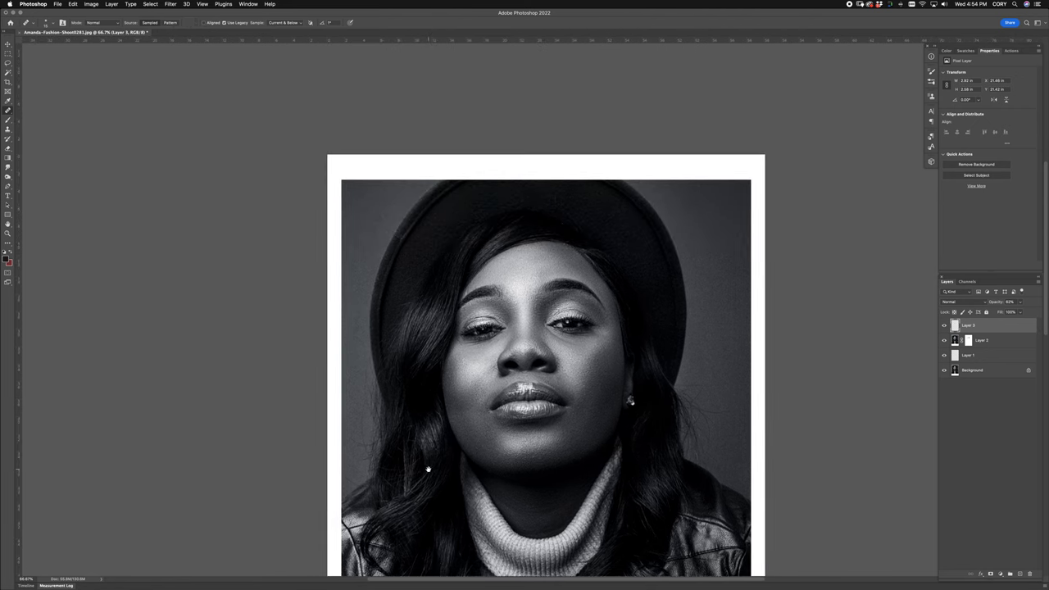
pyautogui.moveTo(429, 435); pyautogui.dragTo(424, 443)
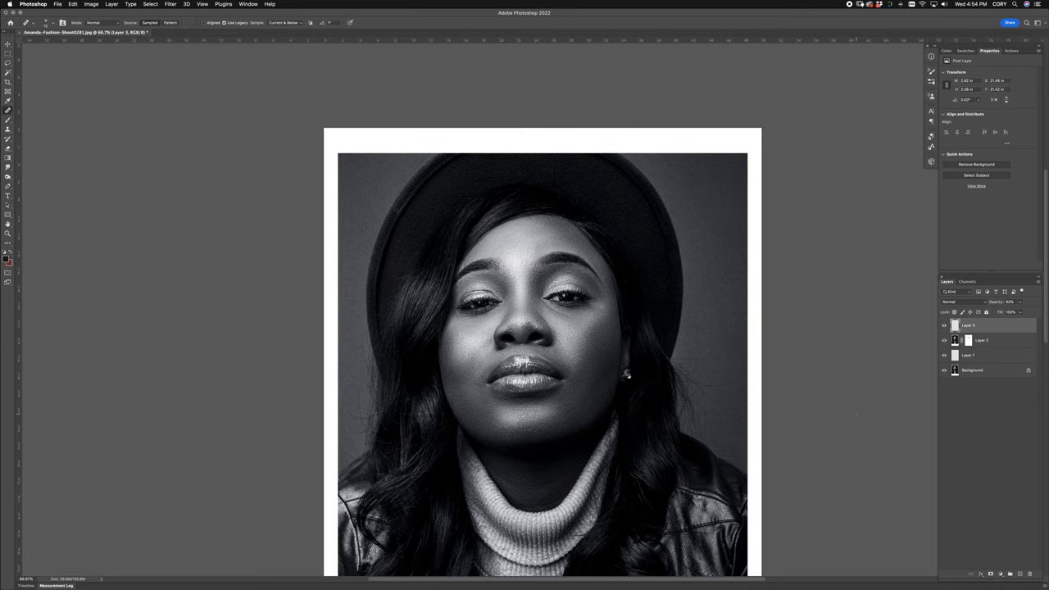
pyautogui.press('super+shift+n')
pyautogui.press('Return')
pyautogui.press('super+1')
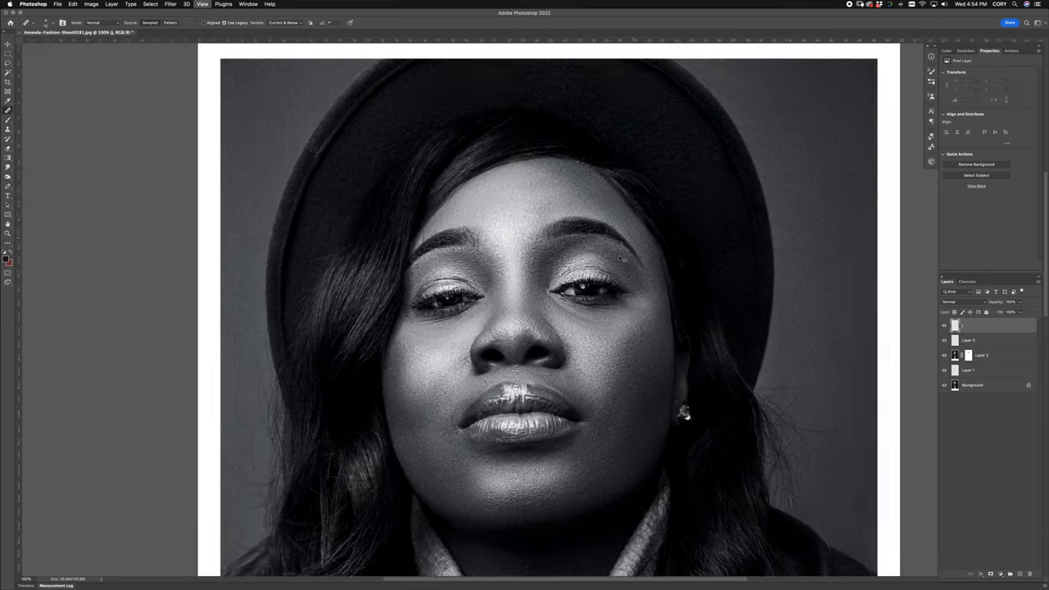
# Heal the short vertical stray hair on the front of the hat, sampling the clean felt beside it
pyautogui.press('super+equal')
pyautogui.scroll(8, 611, 321)
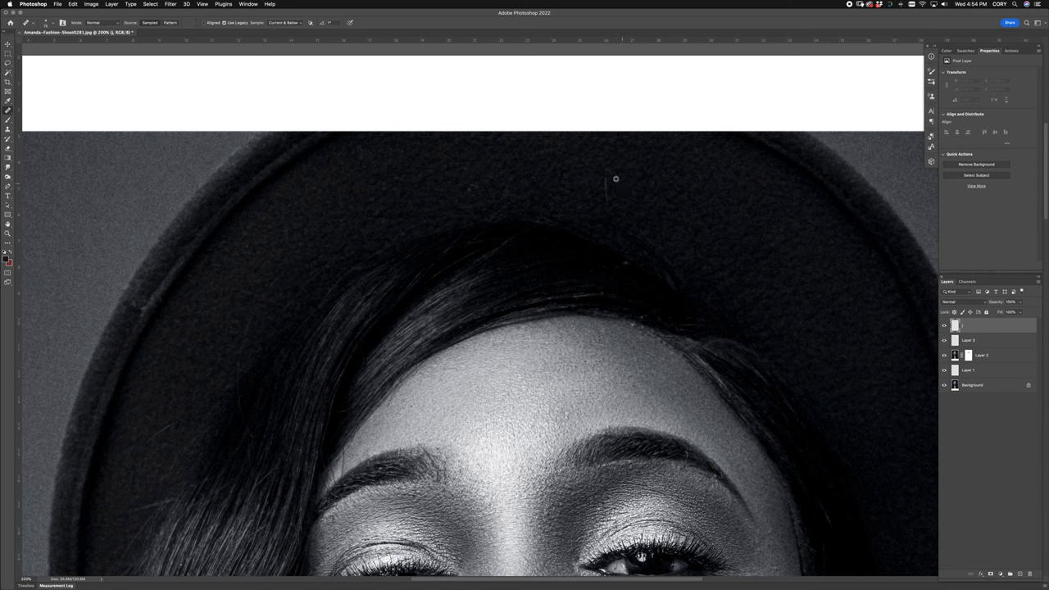
pyautogui.keyDown('alt'); pyautogui.click(617, 179); pyautogui.keyUp('alt')
pyautogui.moveTo(606, 175); pyautogui.dragTo(609, 205)
# Enlarge the Healing Brush and remove the stray hairs along the top of the hair beneath the hat, resampling nearby areas
pyautogui.press(']')
pyautogui.press(']')
pyautogui.press(']')
pyautogui.keyDown('alt'); pyautogui.click(631, 308); pyautogui.keyUp('alt')
pyautogui.click(645, 317)
pyautogui.click(633, 325)
pyautogui.keyDown('alt'); pyautogui.click(620, 292); pyautogui.keyUp('alt')
pyautogui.moveTo(596, 291); pyautogui.dragTo(603, 293)
pyautogui.keyDown('alt'); pyautogui.click(609, 285); pyautogui.keyUp('alt')
pyautogui.click(628, 263)
pyautogui.keyDown('alt'); pyautogui.click(525, 257); pyautogui.keyUp('alt')
pyautogui.moveTo(501, 239); pyautogui.dragTo(504, 238)
# Examine the hat, face, hair and jacket for remaining distractions, ending with the whole portrait in view
pyautogui.scroll(-10, 673, 355)
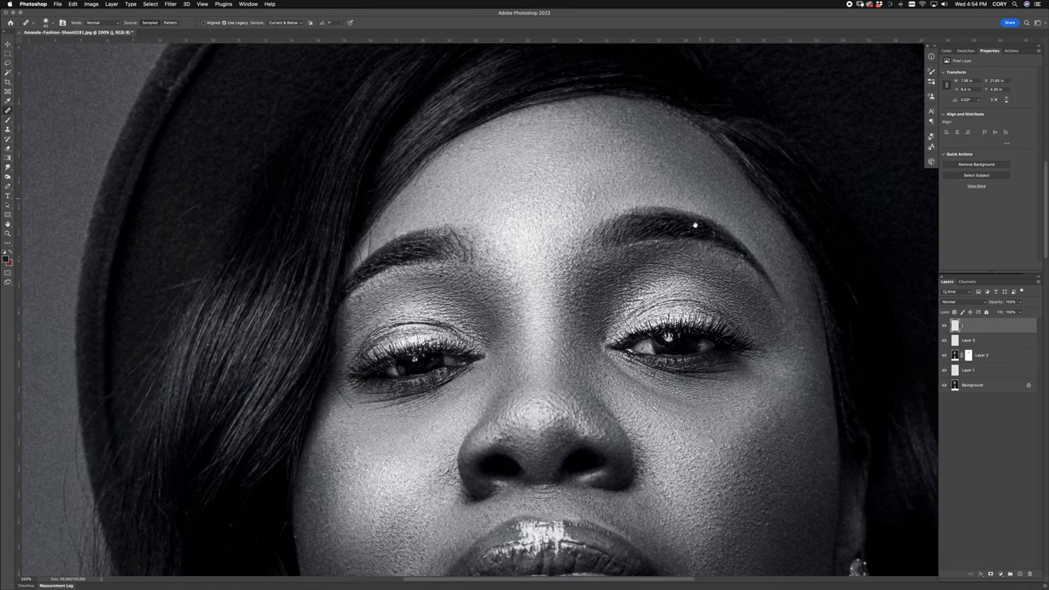
pyautogui.press('super+minus')
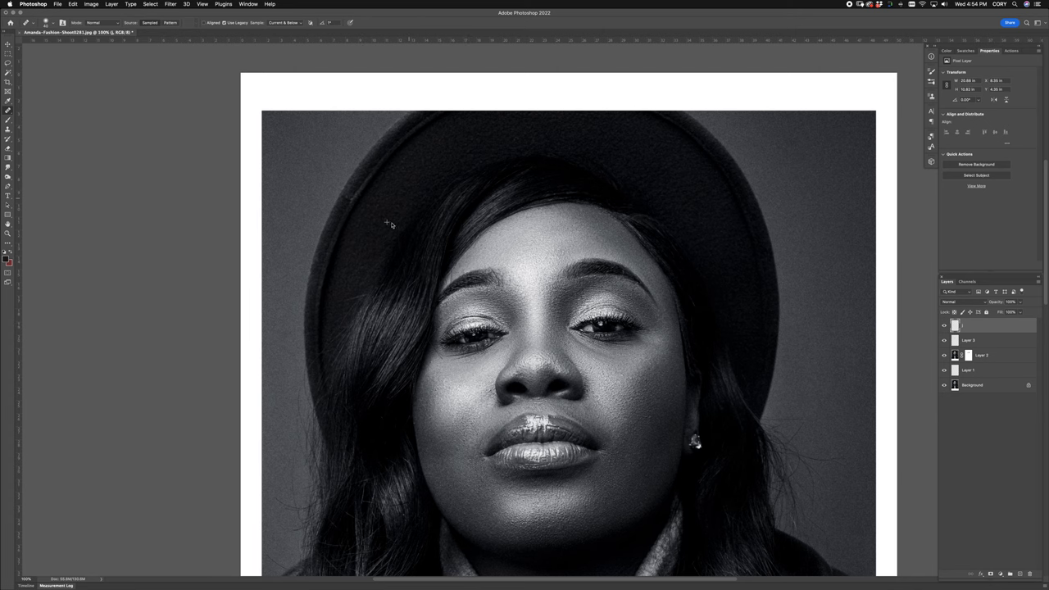
pyautogui.scroll(-2, 375, 251)
pyautogui.scroll(-3, 375, 251)
pyautogui.hscroll(8, 415, 243)
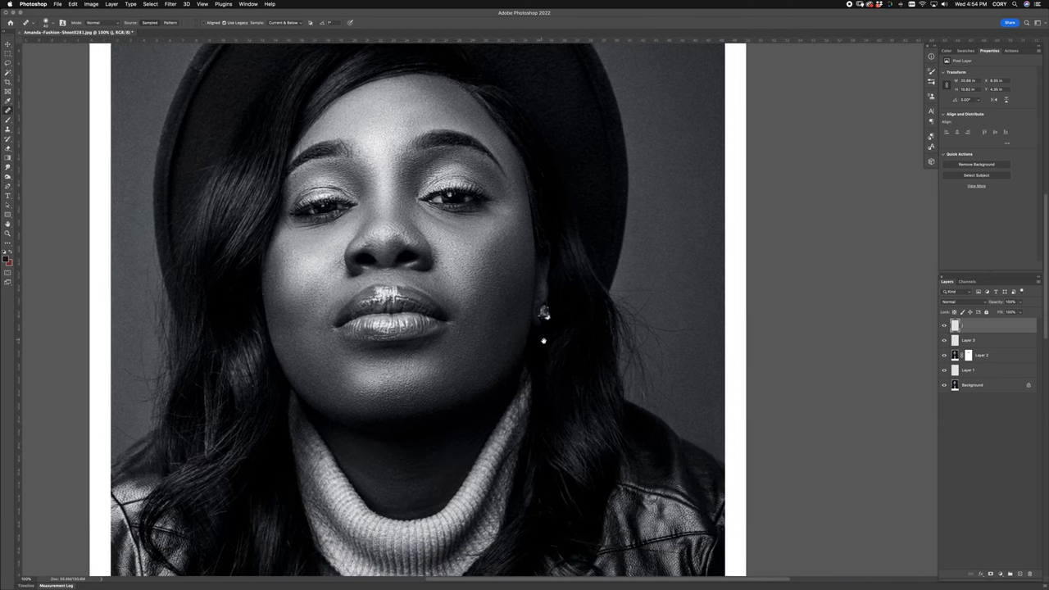
pyautogui.scroll(3, 515, 469)
pyautogui.press('super+minus')
pyautogui.press('super+minus')
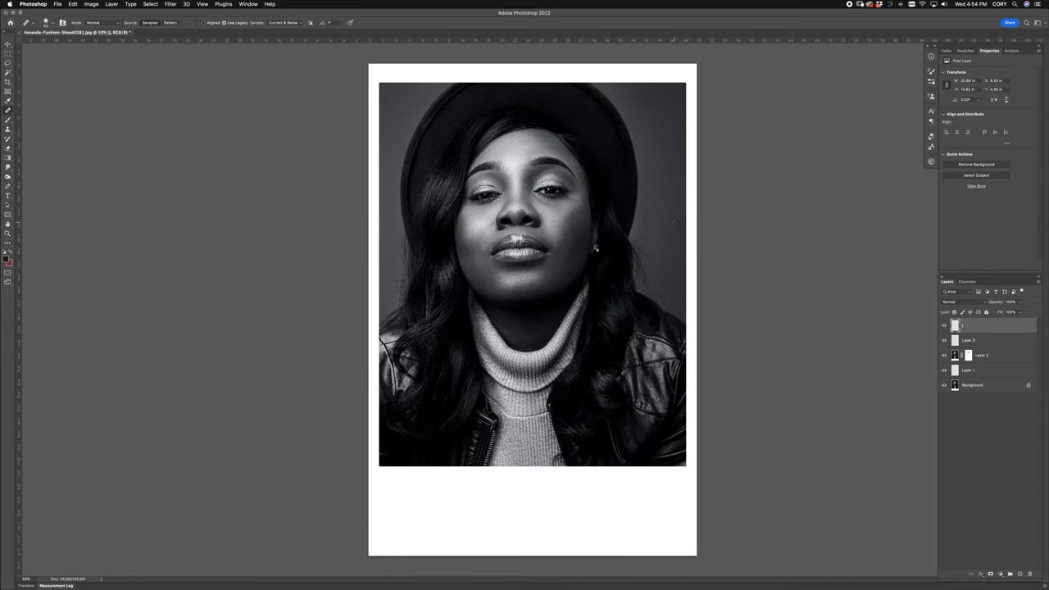
# Add another empty layer at the top of the stack and activate the Clone Stamp
pyautogui.press('super+shift+n')
pyautogui.press('Return')
pyautogui.press('s')
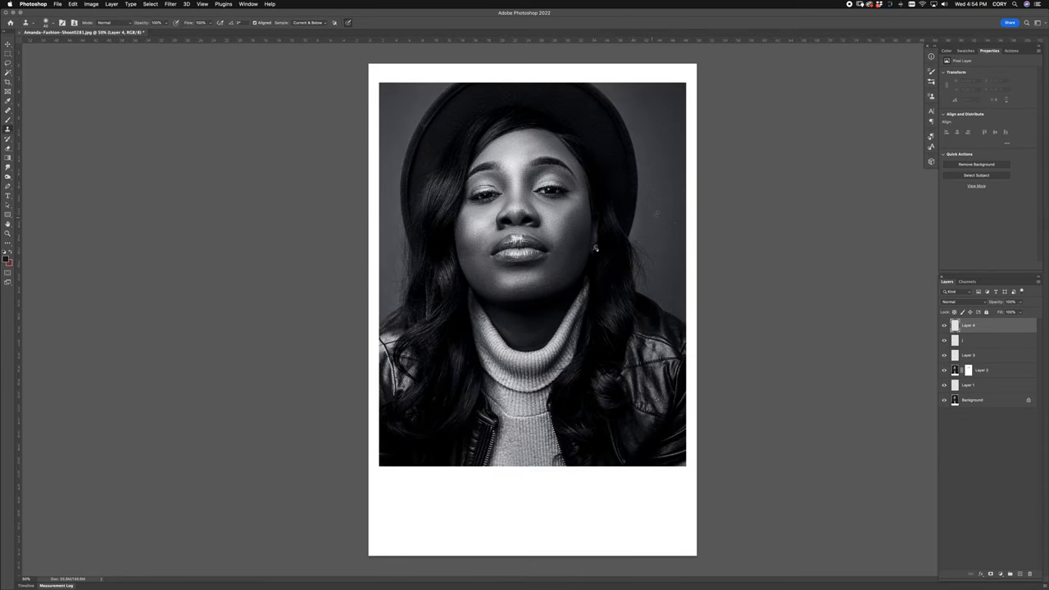
pyautogui.press(']')
pyautogui.press(']')
pyautogui.press(']')
pyautogui.press(']')
pyautogui.keyDown('alt'); pyautogui.click(665, 232); pyautogui.keyUp('alt')
pyautogui.moveTo(645, 243)
pyautogui.mouseDown()
pyautogui.moveTo(643, 286)
pyautogui.moveTo(661, 286)
pyautogui.moveTo(652, 265)
pyautogui.moveTo(669, 258)
pyautogui.moveTo(660, 282)
pyautogui.moveTo(651, 256)
pyautogui.mouseUp()
pyautogui.keyDown('alt'); pyautogui.click(645, 239); pyautogui.keyUp('alt')
pyautogui.keyDown('alt'); pyautogui.click(654, 233); pyautogui.keyUp('alt')
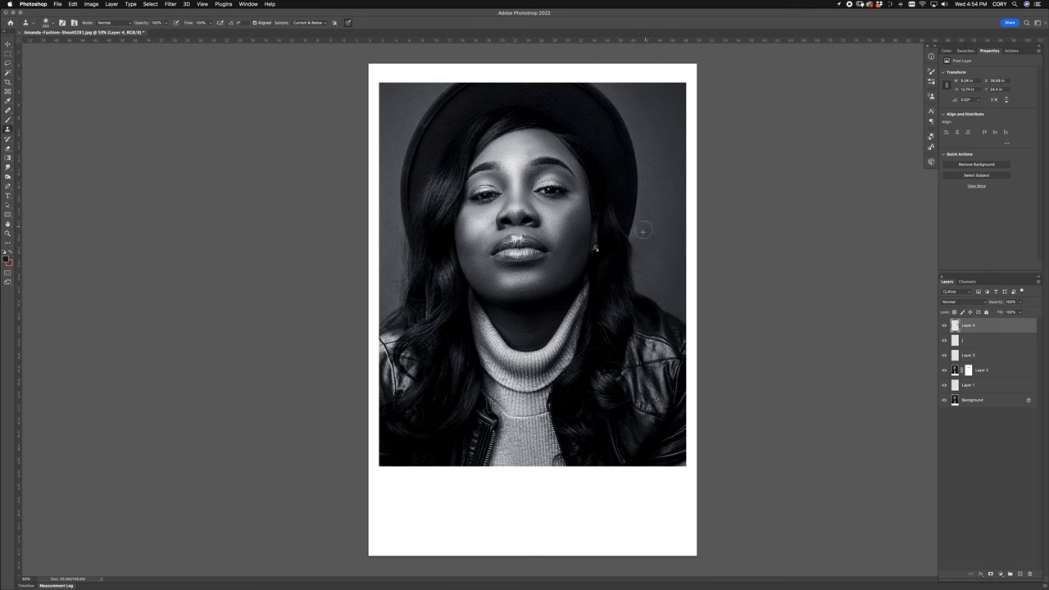
pyautogui.click(667, 221)
pyautogui.press('super+z')
pyautogui.press('super+z')
pyautogui.press('super+z')
pyautogui.press('super+z')
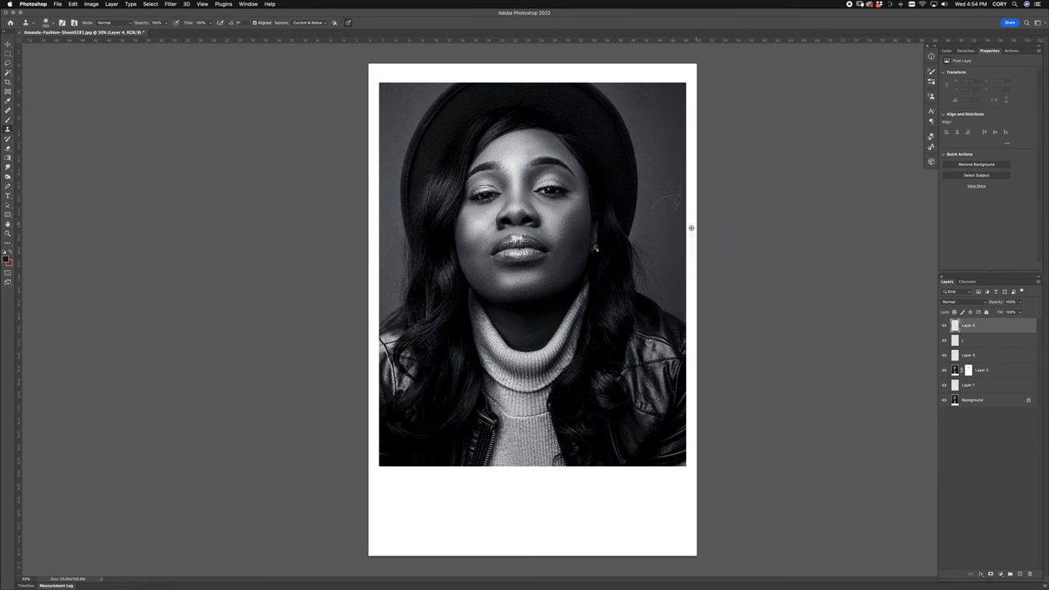
# Clone clean background over the flyaway hairs beside the earring-side hair, then hide the cloned layer with a black mask
pyautogui.press('[')
pyautogui.keyDown('alt'); pyautogui.click(656, 214); pyautogui.keyUp('alt')
pyautogui.moveTo(643, 234)
pyautogui.mouseDown()
pyautogui.moveTo(638, 265)
pyautogui.moveTo(666, 258)
pyautogui.moveTo(640, 283)
pyautogui.mouseUp()
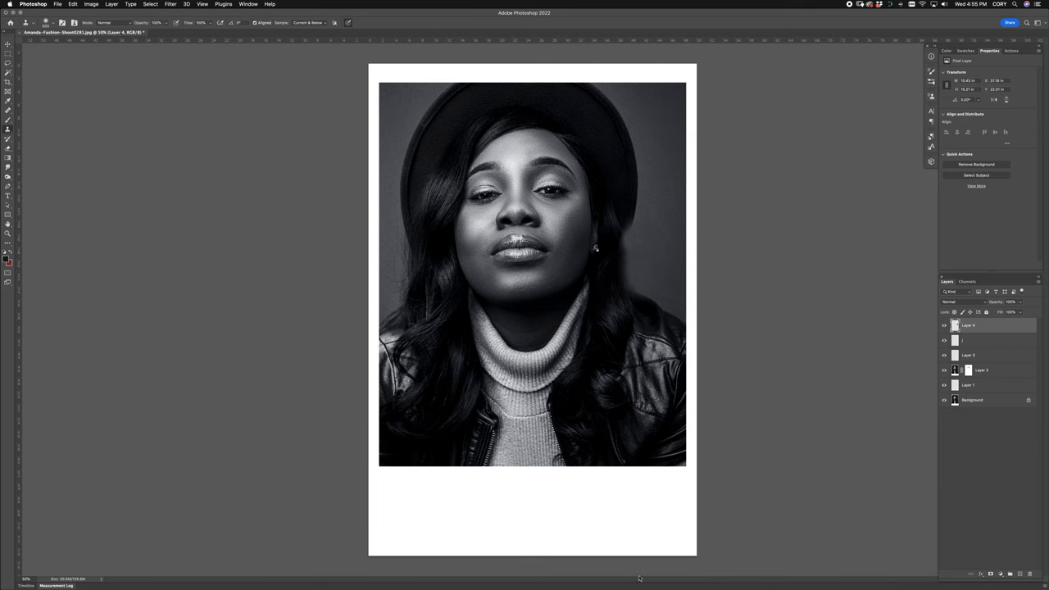
pyautogui.keyDown('alt'); pyautogui.click(990, 574); pyautogui.keyUp('alt')
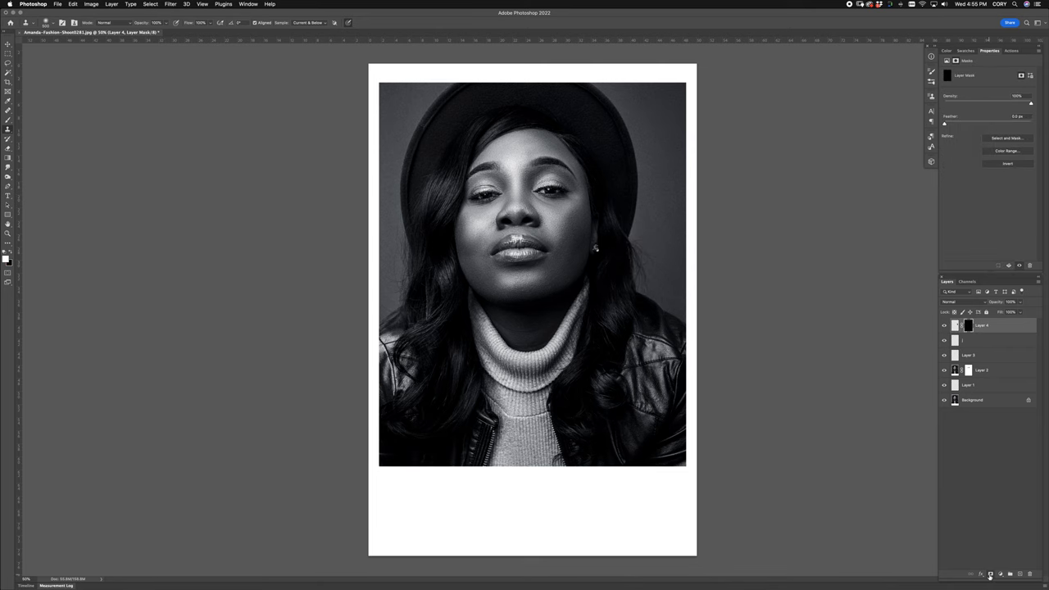
# Paint white on the clone layer's mask along the hair's outer edge to reveal the clean background over the flyaways
pyautogui.press('b')
pyautogui.scroll(5, 648, 258)
pyautogui.hotkey('alt', '[')
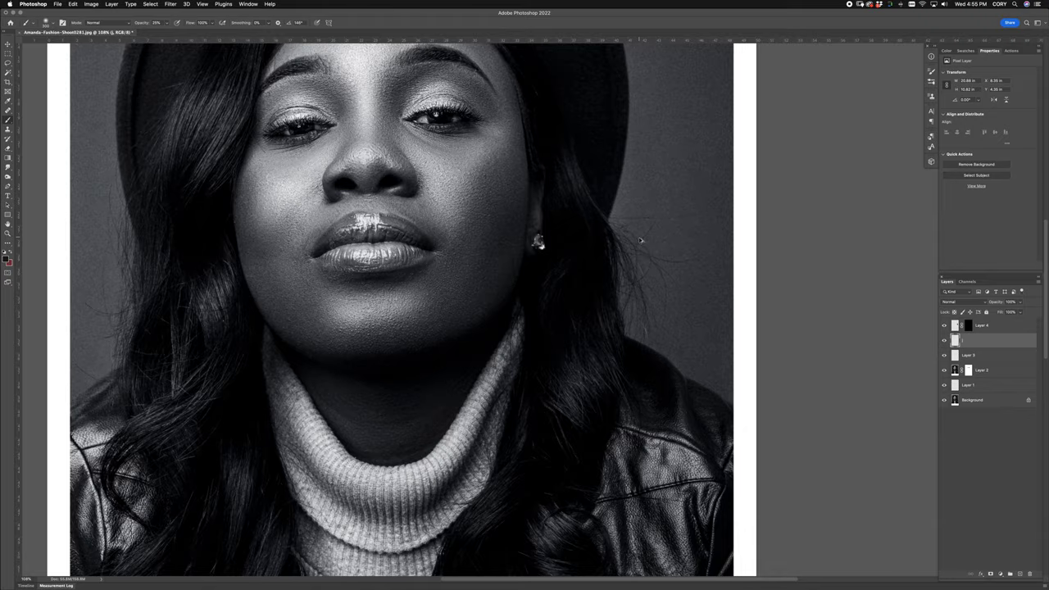
pyautogui.scroll(-2, 643, 238)
pyautogui.moveTo(628, 289); pyautogui.dragTo(619, 331)
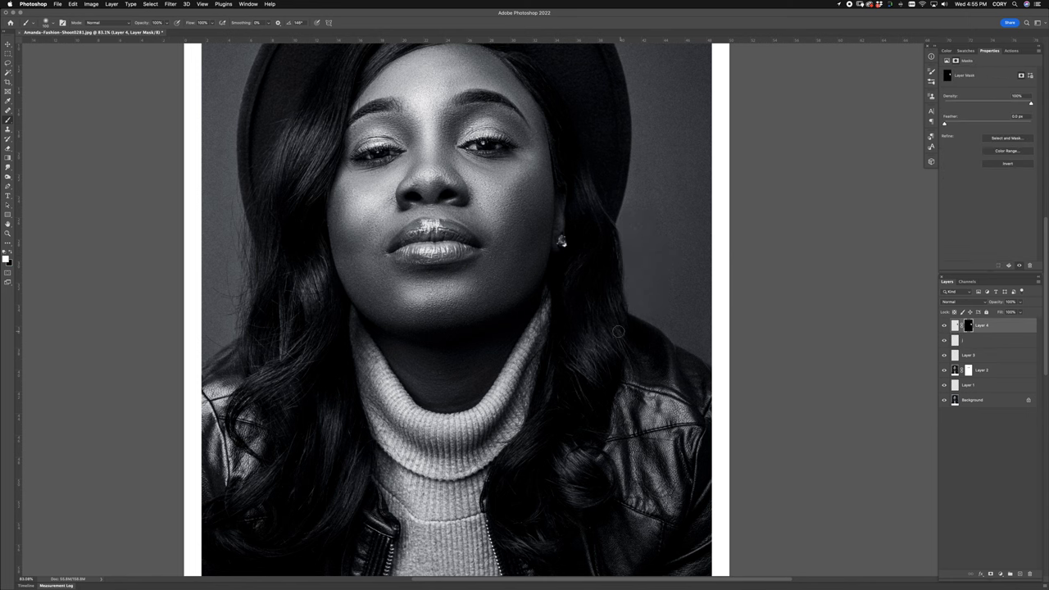
pyautogui.press('x')
pyautogui.press('x')
pyautogui.press('super+minus')
pyautogui.press('super+minus')
pyautogui.press('super+minus')
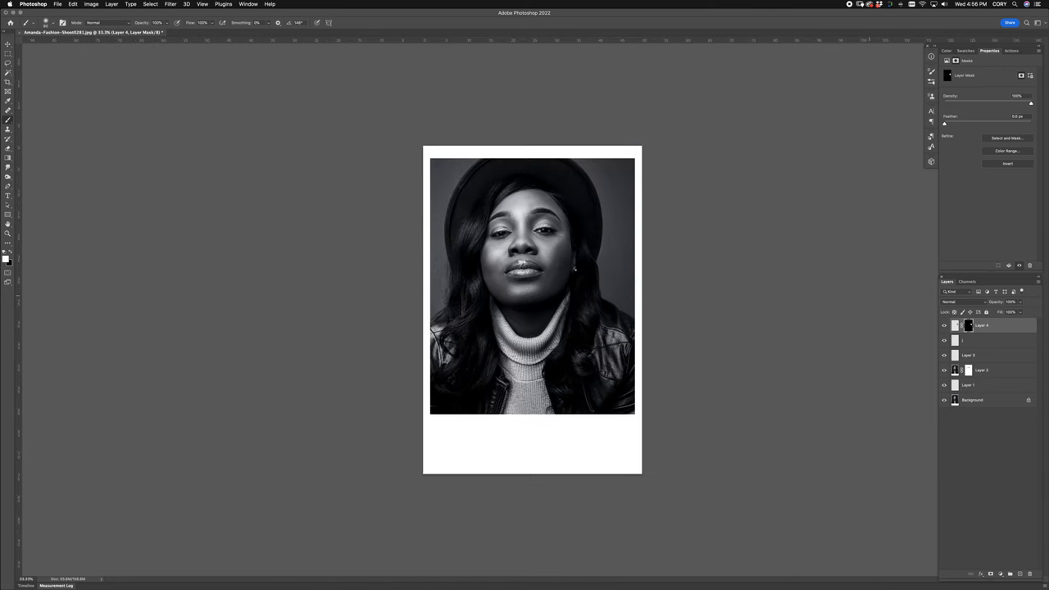
# Preview the clone layer at reduced opacity, restore it to 100%, and compare the retouched portrait with the original Background
pyautogui.moveTo(995, 302); pyautogui.dragTo(991, 303)
pyautogui.moveTo(982, 305); pyautogui.dragTo(1010, 303)
pyautogui.keyDown('alt'); pyautogui.click(944, 402); pyautogui.keyUp('alt')
pyautogui.keyDown('alt'); pyautogui.click(945, 401); pyautogui.keyUp('alt')
pyautogui.keyDown('alt'); pyautogui.click(944, 401); pyautogui.keyUp('alt')
pyautogui.keyDown('alt'); pyautogui.click(944, 401); pyautogui.keyUp('alt')
pyautogui.keyDown('alt'); pyautogui.click(943, 400); pyautogui.keyUp('alt')
pyautogui.keyDown('alt'); pyautogui.click(944, 400); pyautogui.keyUp('alt')
pyautogui.keyDown('alt'); pyautogui.click(943, 401); pyautogui.keyUp('alt')
pyautogui.keyDown('alt'); pyautogui.click(944, 401); pyautogui.keyUp('alt')
pyautogui.press('super+0')
pyautogui.keyDown('alt'); pyautogui.click(943, 400); pyautogui.keyUp('alt')
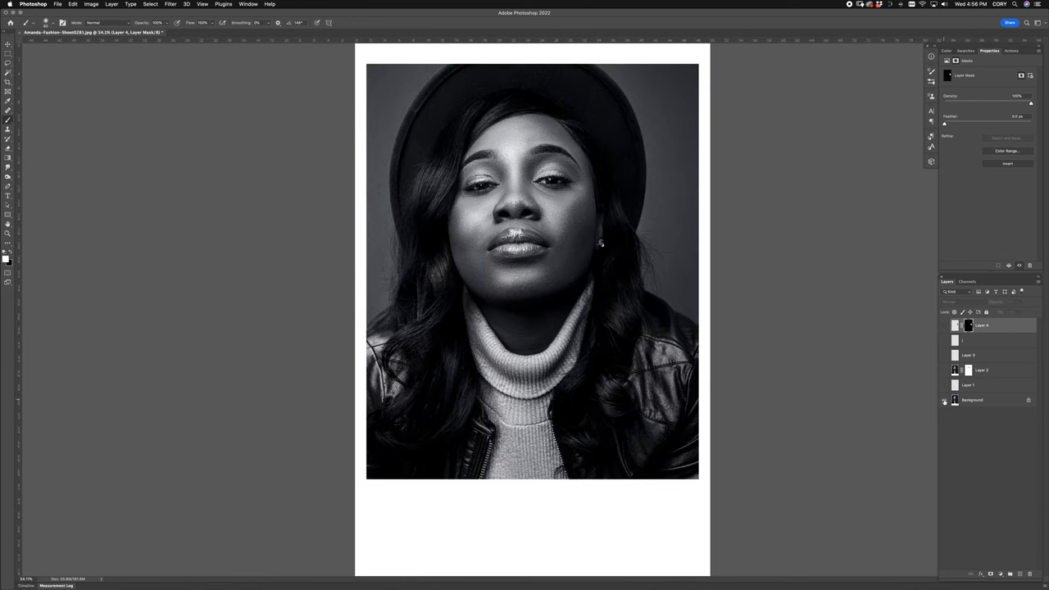
pyautogui.keyDown('alt'); pyautogui.click(944, 401); pyautogui.keyUp('alt')
# Add a new empty layer above the masked clone layer and activate the Healing Brush
pyautogui.press('super+shift+n')
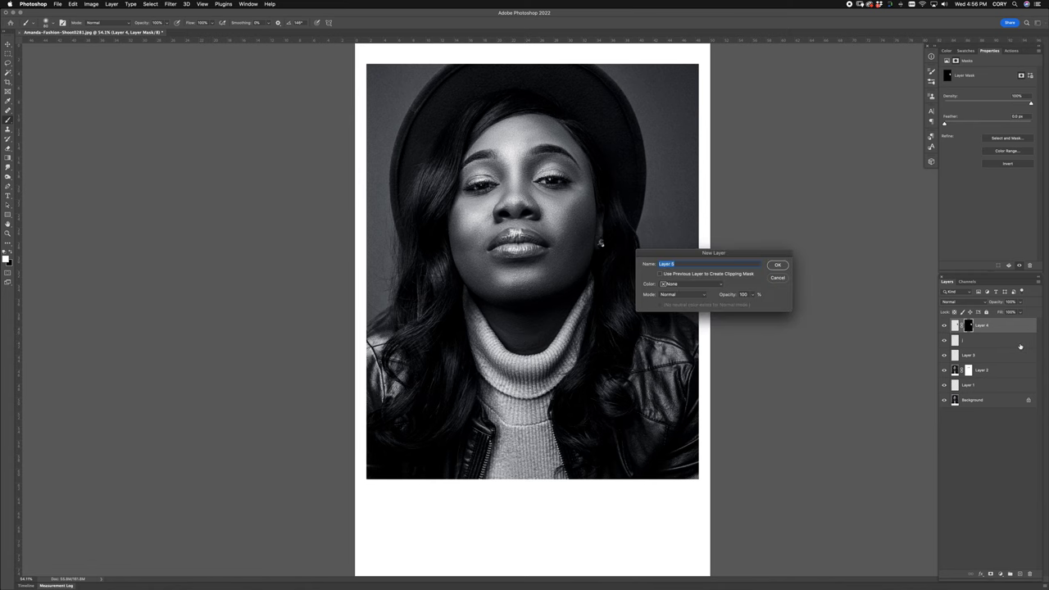
pyautogui.press('Return')
pyautogui.press('j')
# Heal the creases and light marks on the neck just above the turtleneck, resampling nearby neck skin
pyautogui.press('super+minus')
pyautogui.scroll(3, 537, 304)
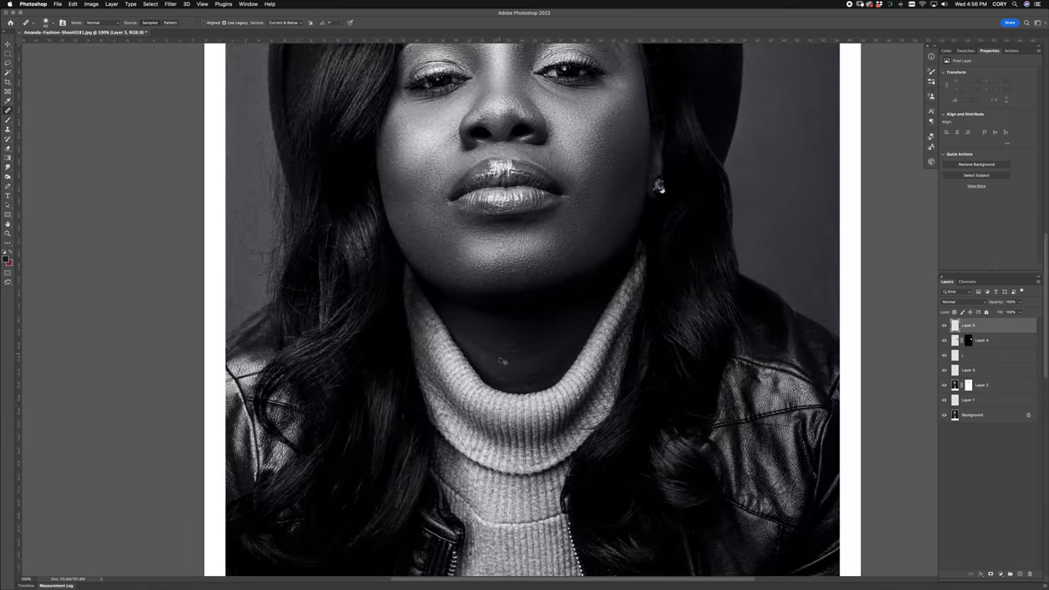
pyautogui.rightClick(416, 354)
pyautogui.keyDown('alt'); pyautogui.click(403, 345); pyautogui.keyUp('alt')
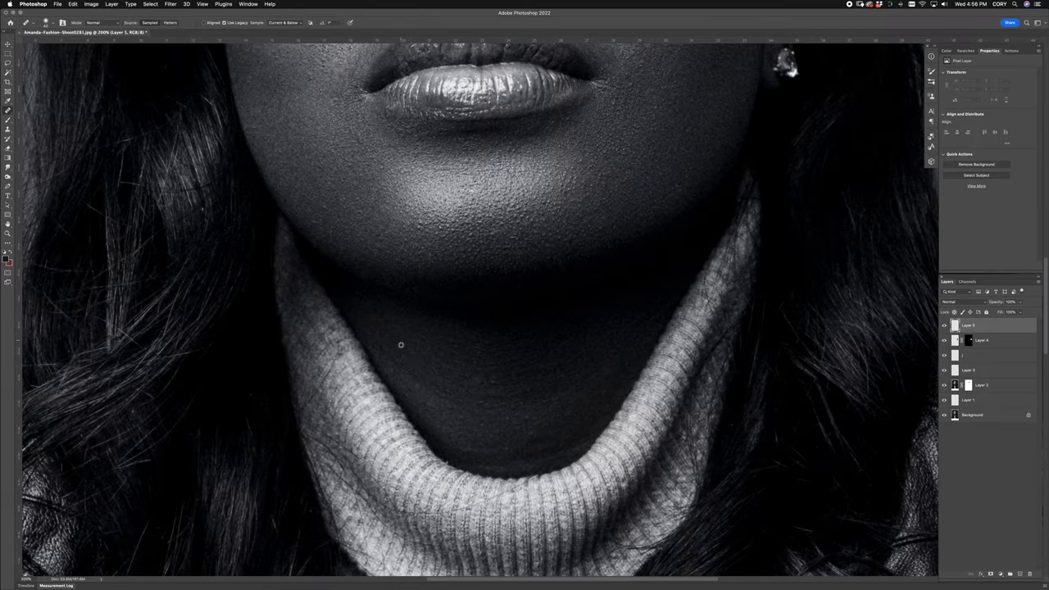
pyautogui.moveTo(404, 363)
pyautogui.mouseDown()
pyautogui.moveTo(425, 383)
pyautogui.moveTo(509, 401)
pyautogui.moveTo(495, 382)
pyautogui.moveTo(519, 406)
pyautogui.moveTo(509, 450)
pyautogui.mouseUp()
pyautogui.keyDown('alt'); pyautogui.click(464, 385); pyautogui.keyUp('alt')
pyautogui.click(495, 382)
pyautogui.keyDown('alt'); pyautogui.click(491, 391); pyautogui.keyUp('alt')
pyautogui.keyDown('alt'); pyautogui.click(559, 443); pyautogui.keyUp('alt')
pyautogui.moveTo(579, 452); pyautogui.dragTo(582, 445)
pyautogui.keyDown('alt'); pyautogui.click(497, 445); pyautogui.keyUp('alt')
pyautogui.moveTo(514, 452); pyautogui.dragTo(518, 471)
# Touch up the middle of the neck once more and review the face and neck at 100%
pyautogui.press('super+0')
pyautogui.press('super+plus')
pyautogui.press('super+plus')
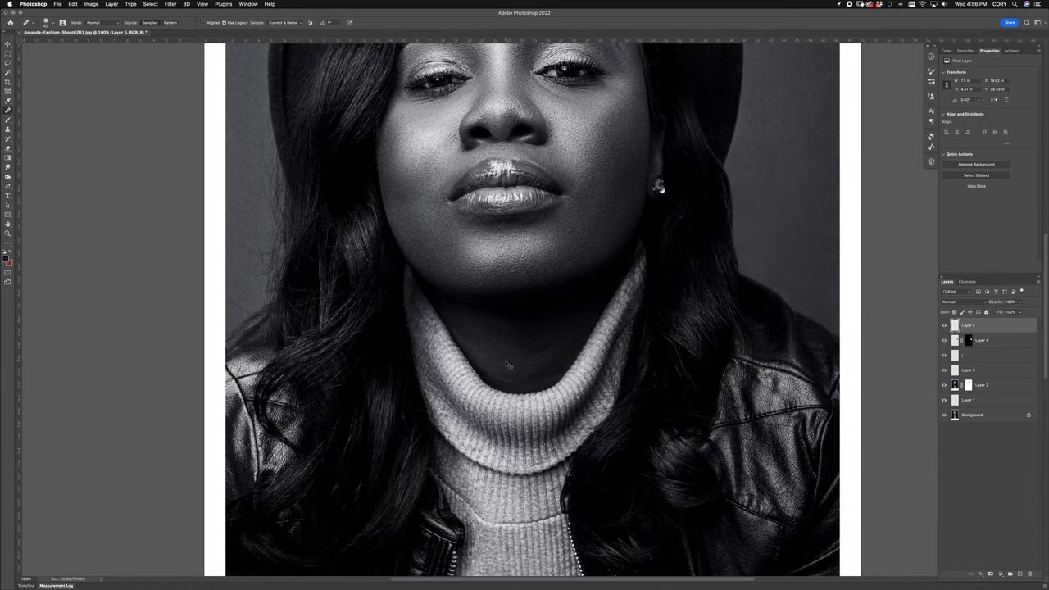
pyautogui.rightClick(509, 362)
pyautogui.keyDown('alt'); pyautogui.click(505, 358); pyautogui.keyUp('alt')
pyautogui.click(531, 348)
pyautogui.scroll(-2, 537, 356)
pyautogui.scroll(2, 523, 362)
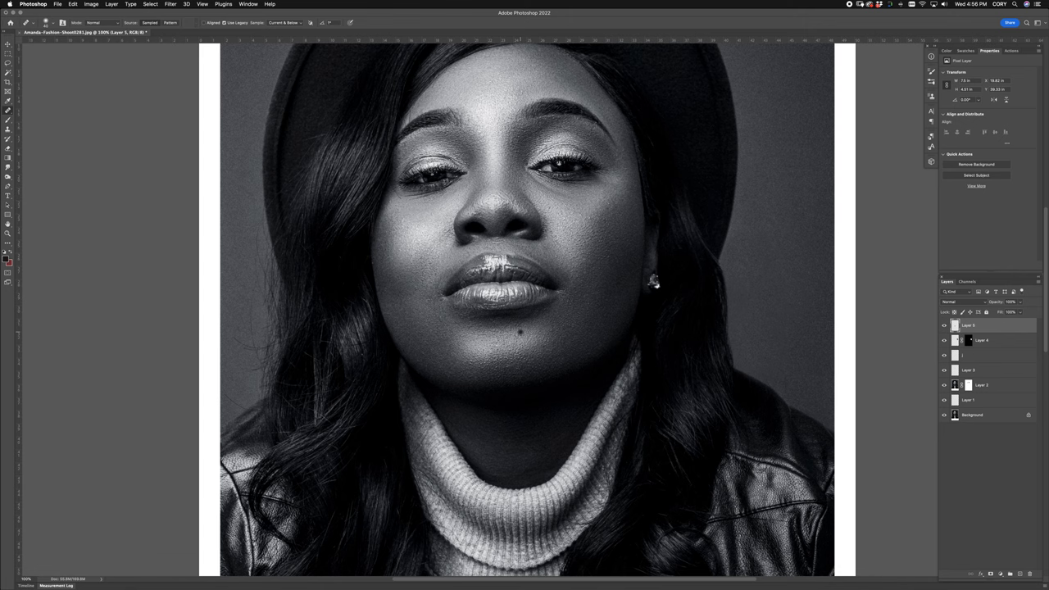
# Review the retouched black-and-white portrait from the hat down to the turtleneck, close up and as a whole
pyautogui.hscroll(-5, 516, 335)
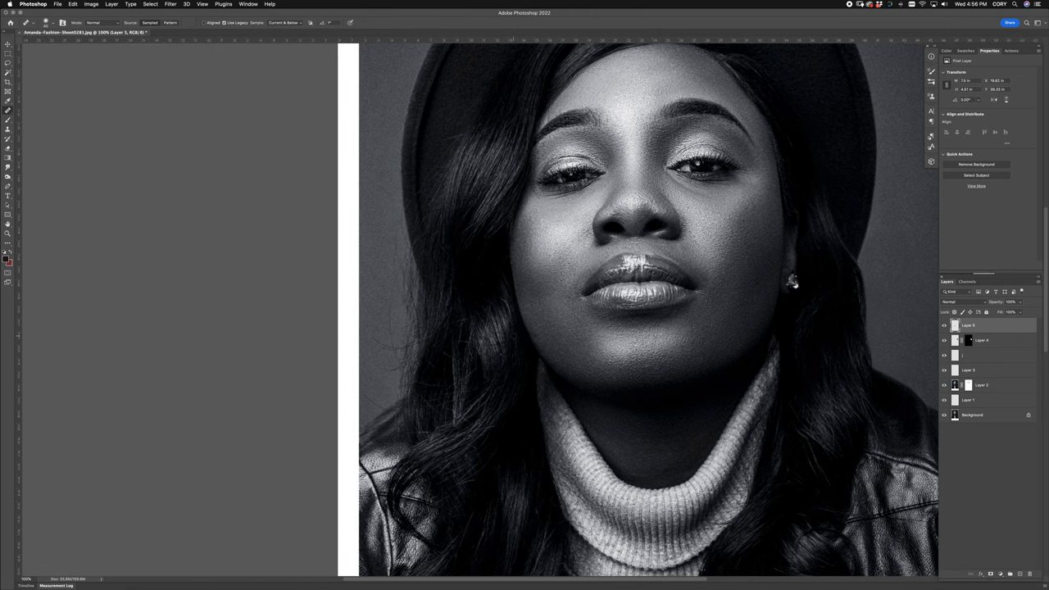
pyautogui.hscroll(2, 685, 300)
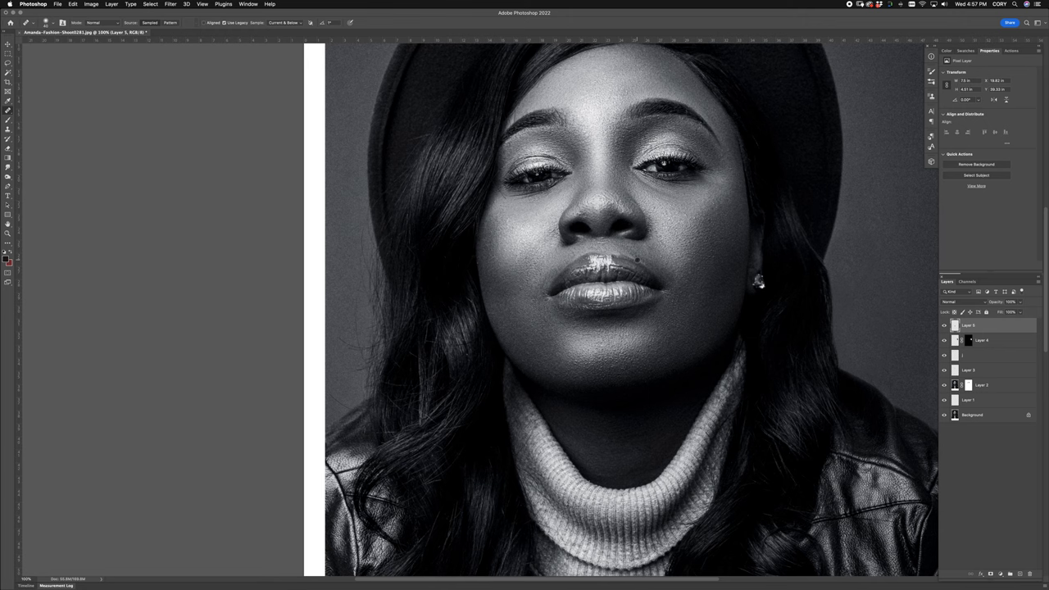
pyautogui.moveTo(633, 270); pyautogui.dragTo(614, 314)
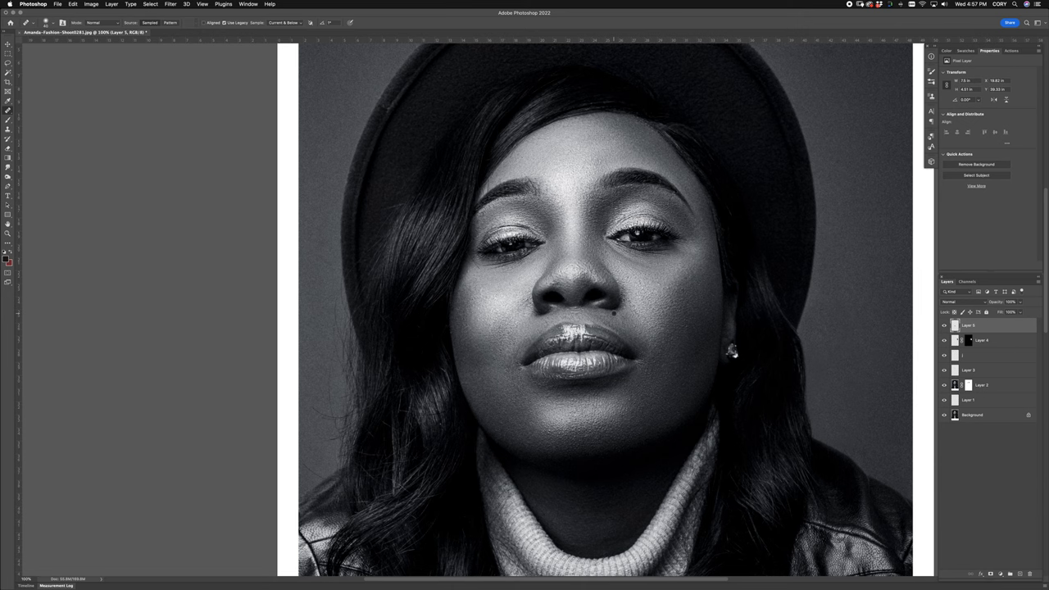
pyautogui.press('super+minus')
pyautogui.press('super+minus')
pyautogui.press('super+minus')
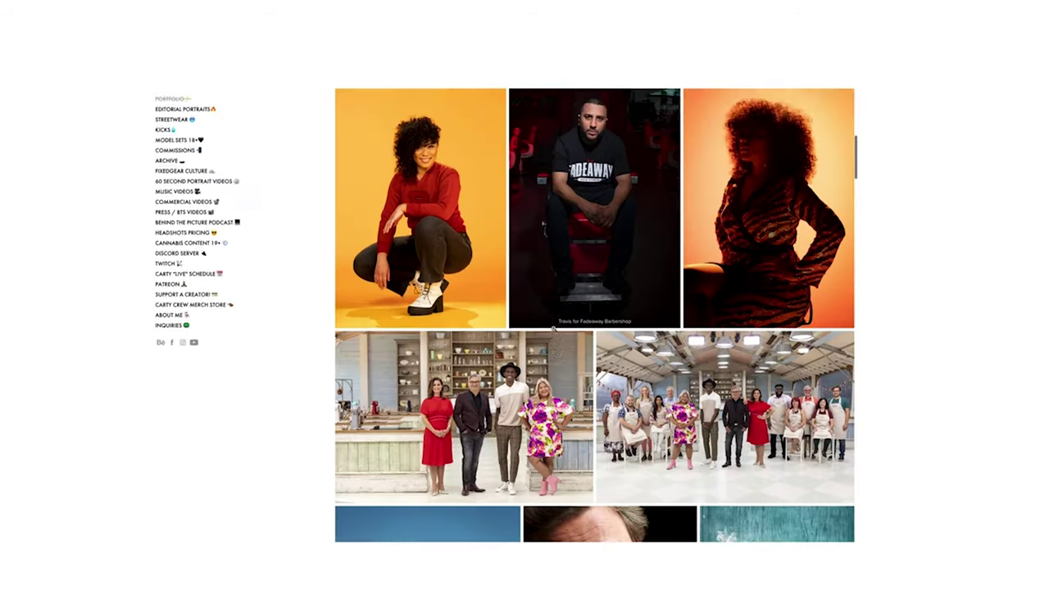
# In the web browser, look through the photo grid on one photographer's portfolio site and the portrait slideshow on another's
pyautogui.scroll(-10, 596, 315)
pyautogui.scroll(2, 553, 328)
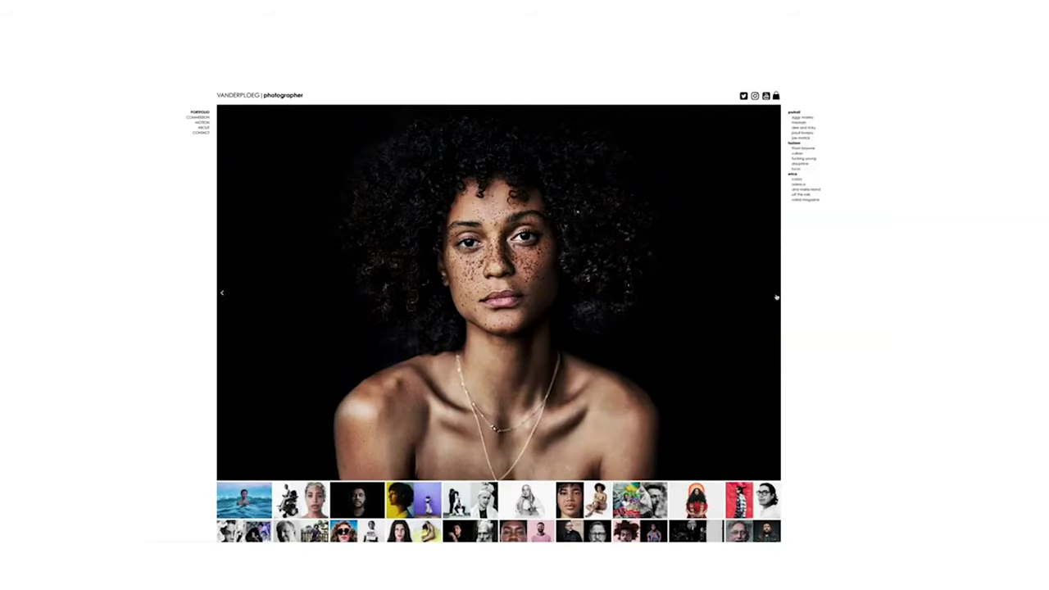
pyautogui.click(776, 297)
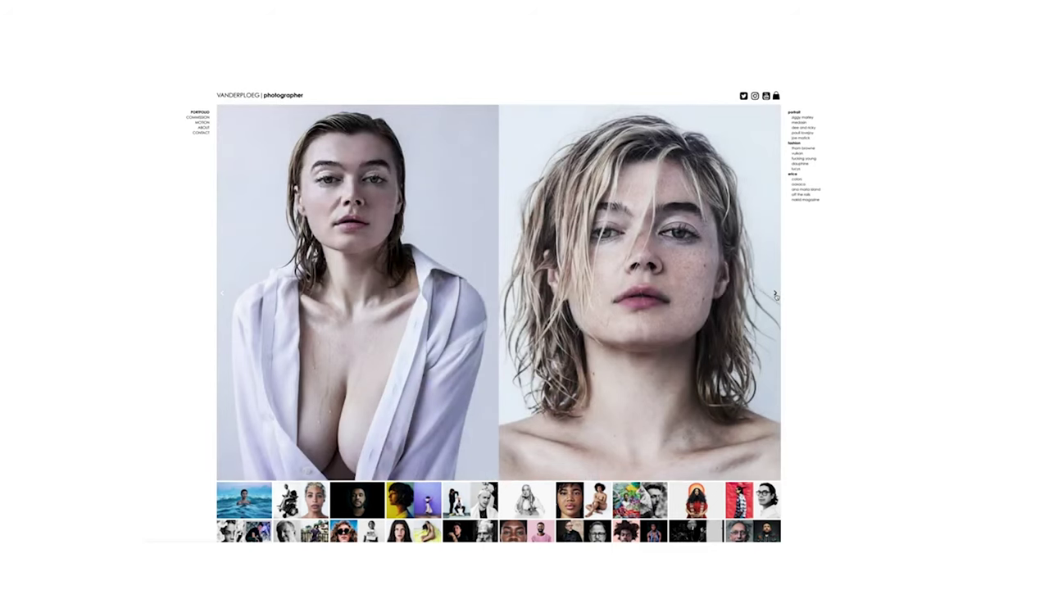
pyautogui.click(776, 297)
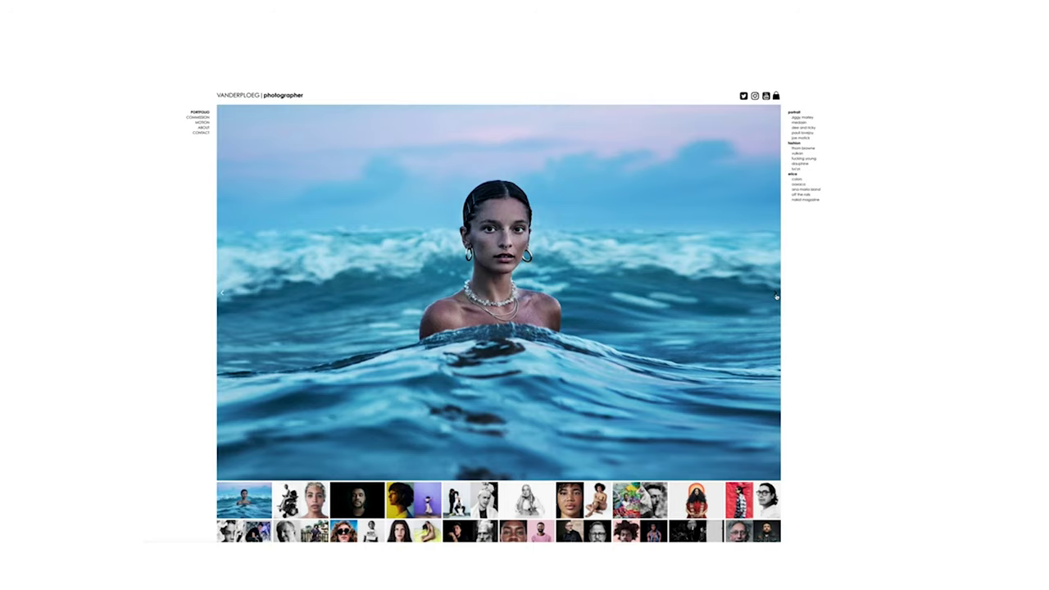
pyautogui.click(777, 296)
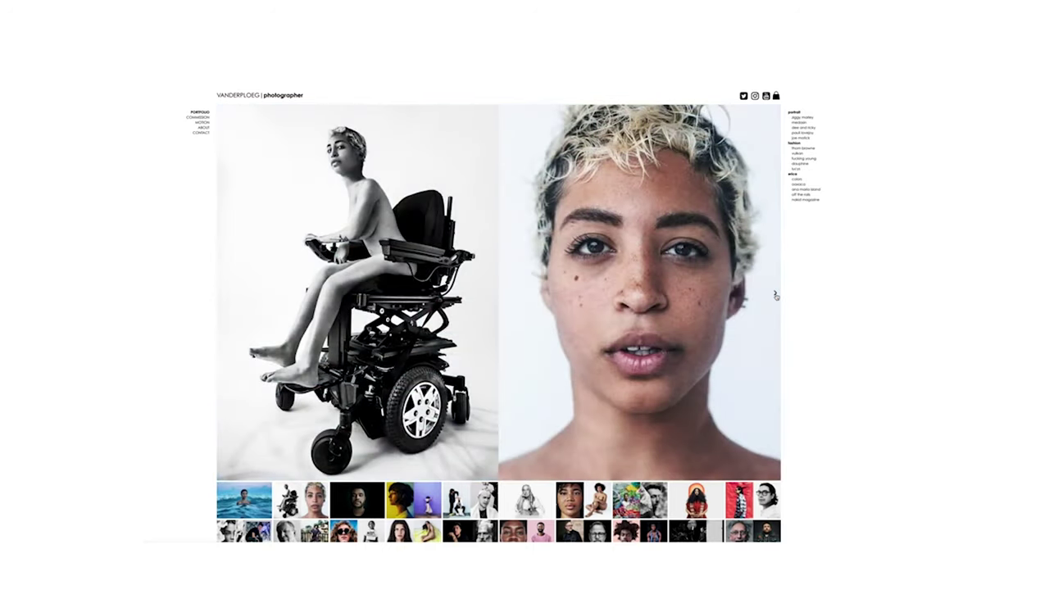